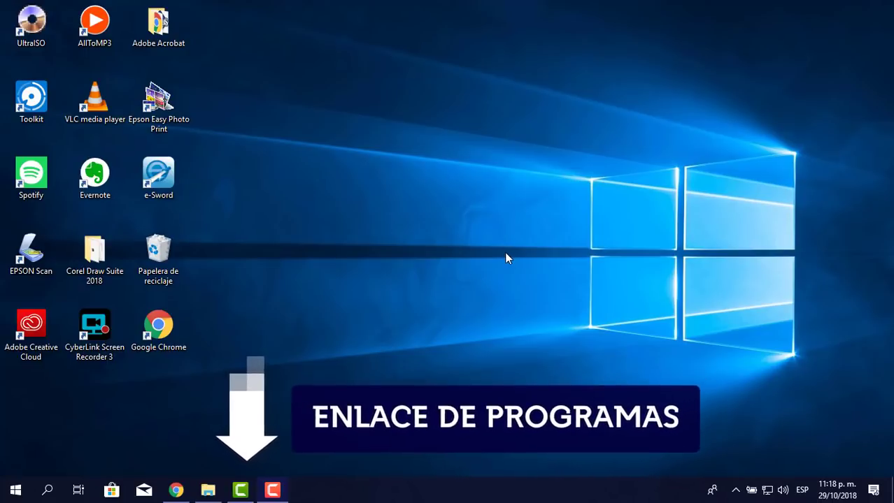
- Bring up Chrome and scroll through the Dropbox Paper 'Temas Windows: Escritorio espacial' page
click(175, 490)
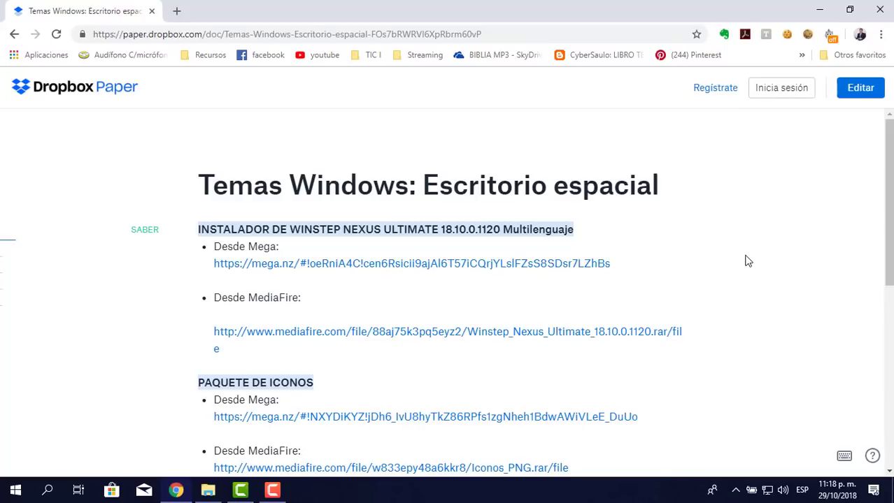
scroll(745, 261, down, 6)
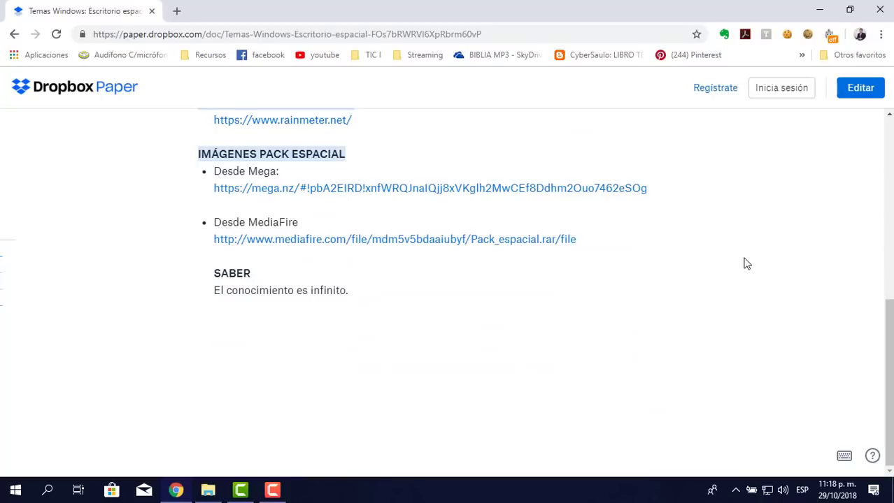
scroll(745, 262, up, 6)
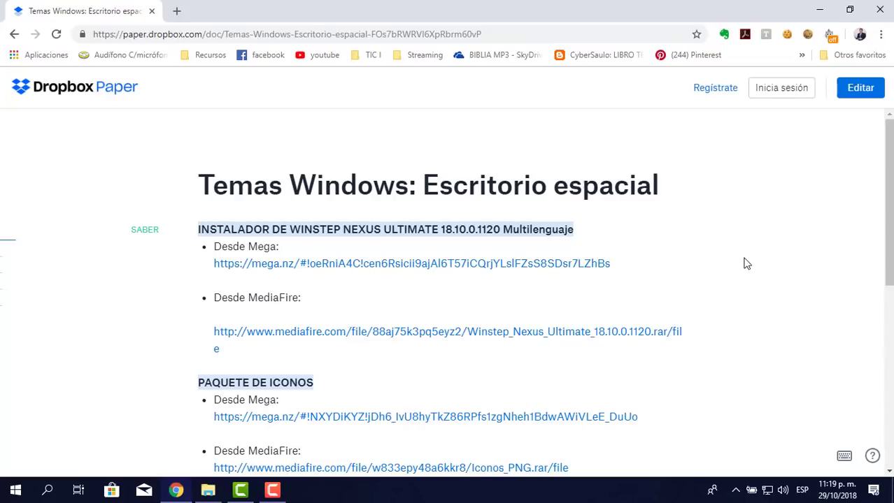
scroll(693, 224, down, 1)
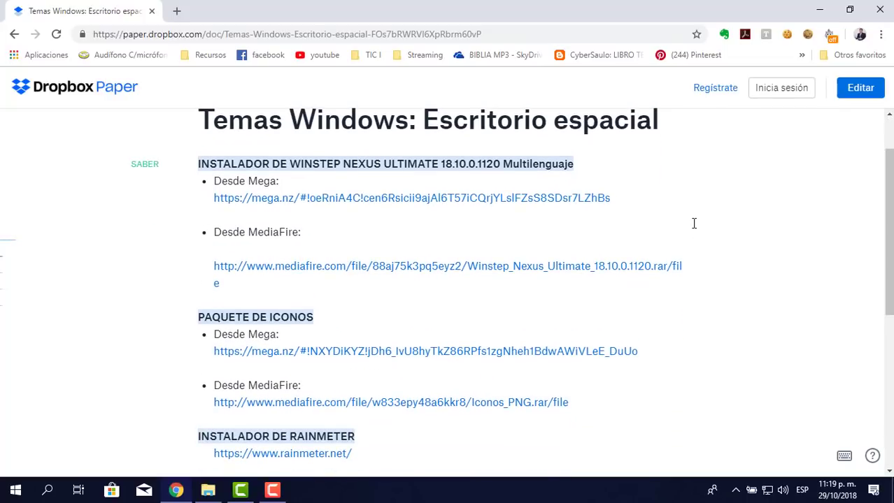
scroll(694, 223, up, 1)
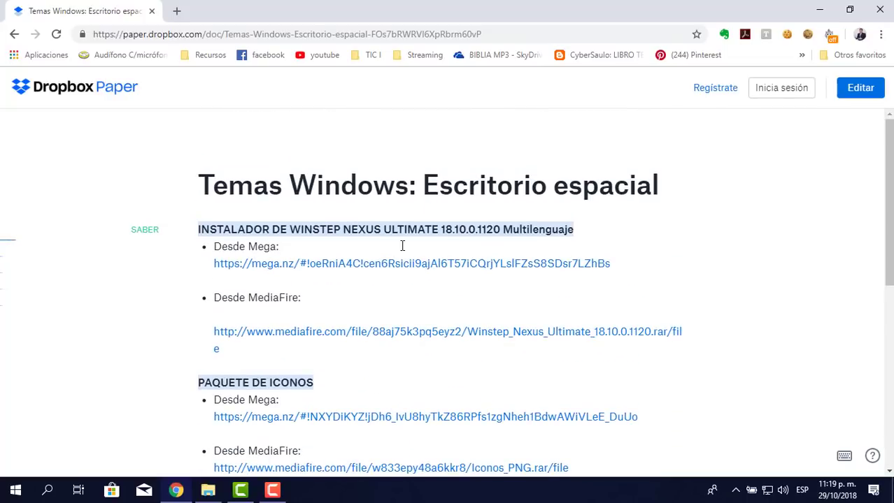
scroll(392, 236, down, 1)
scroll(392, 237, down, 3)
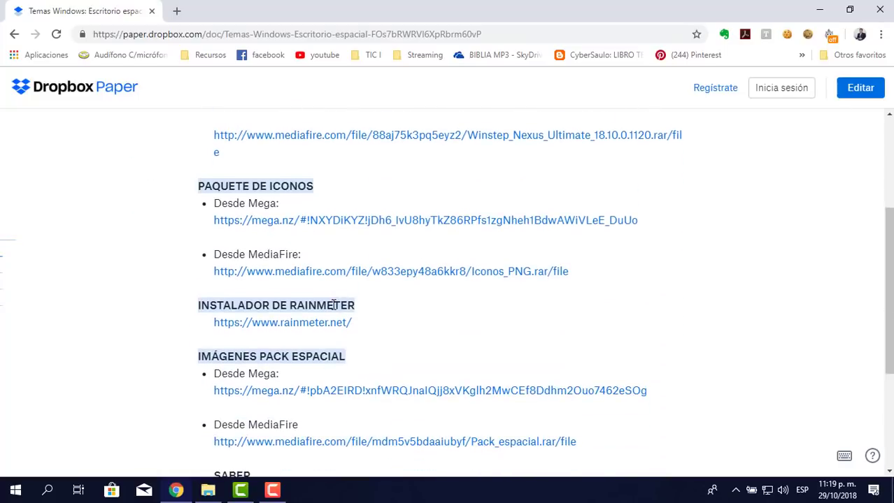
scroll(390, 309, down, 1)
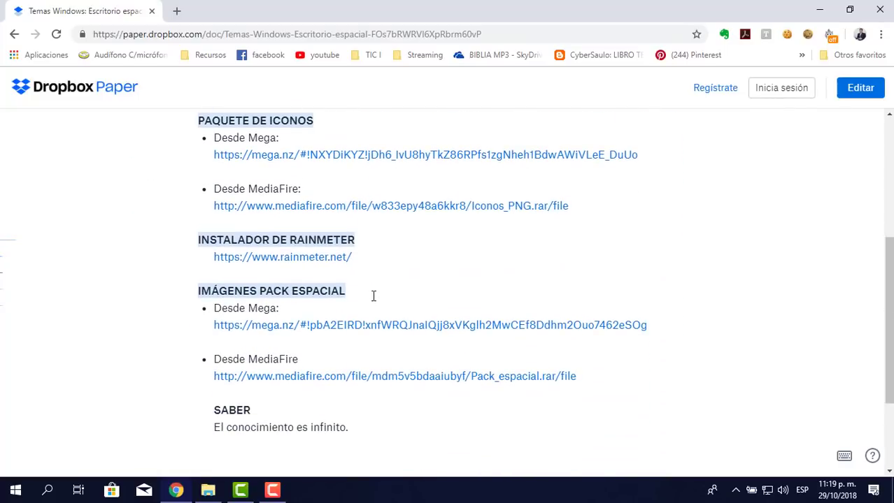
- Jump between the document's top and bottom, then scroll through the download links
key(Home)
key(End)
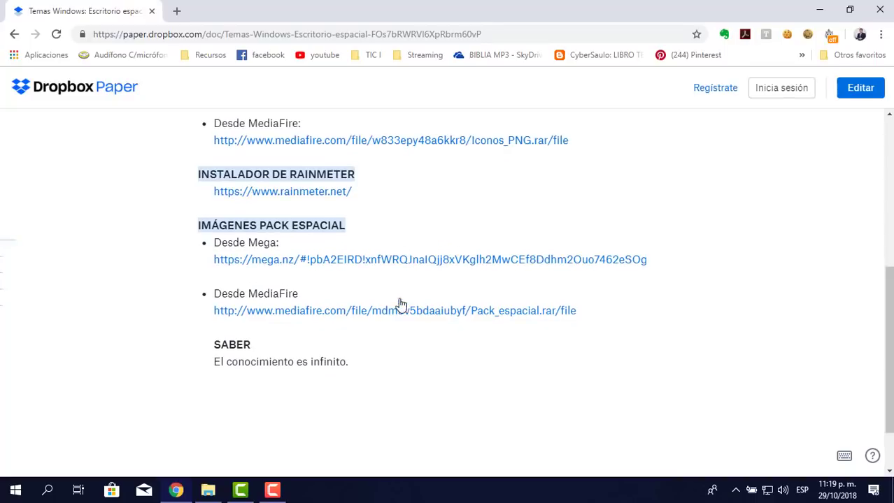
key(Home)
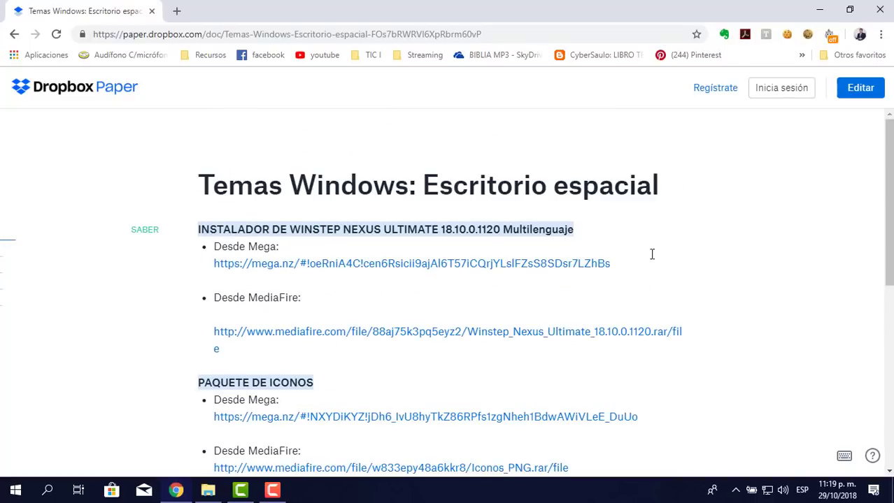
scroll(329, 295, down, 1)
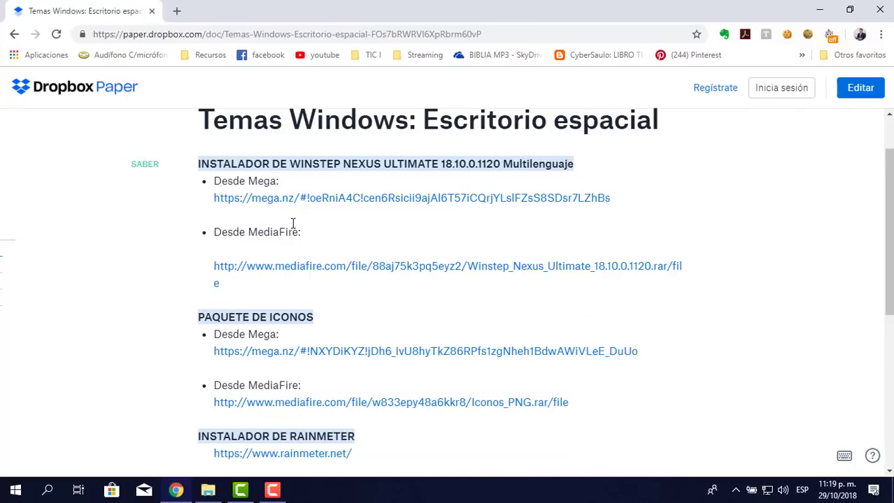
scroll(293, 223, down, 2)
scroll(281, 234, down, 2)
scroll(269, 278, up, 5)
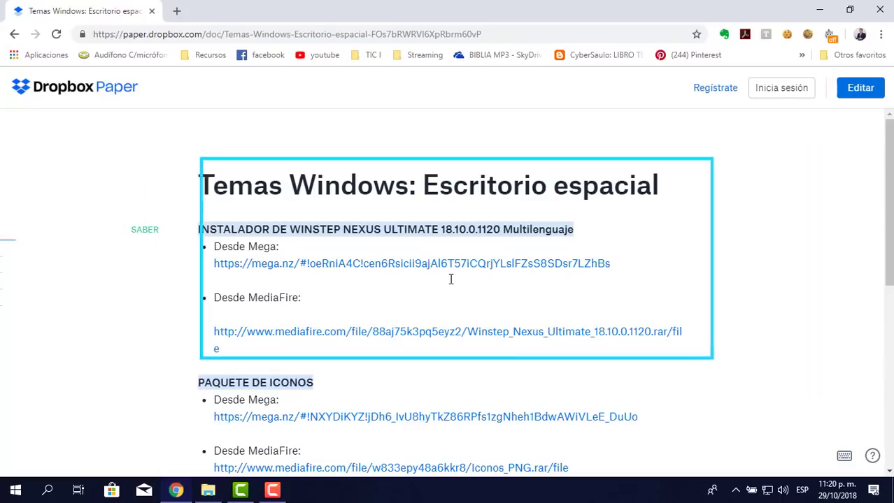
- Open the Mega and MediaFire download pages for the Winstep Nexus installer
click(315, 264)
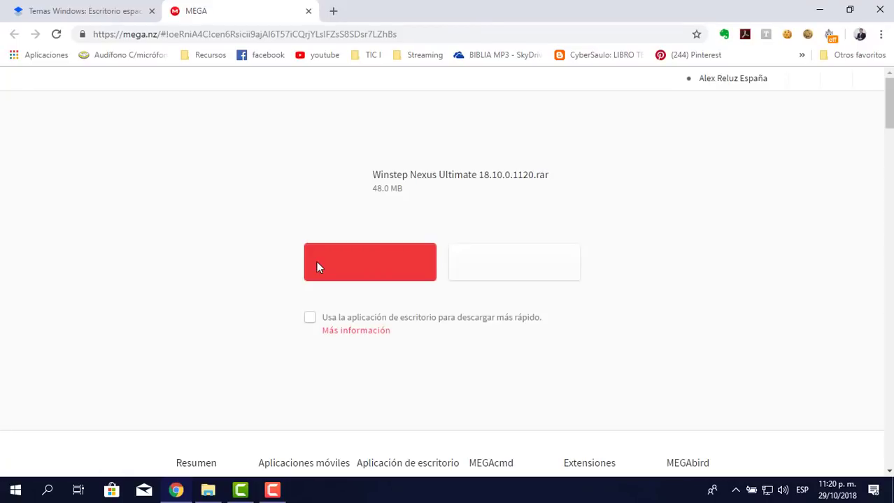
click(116, 11)
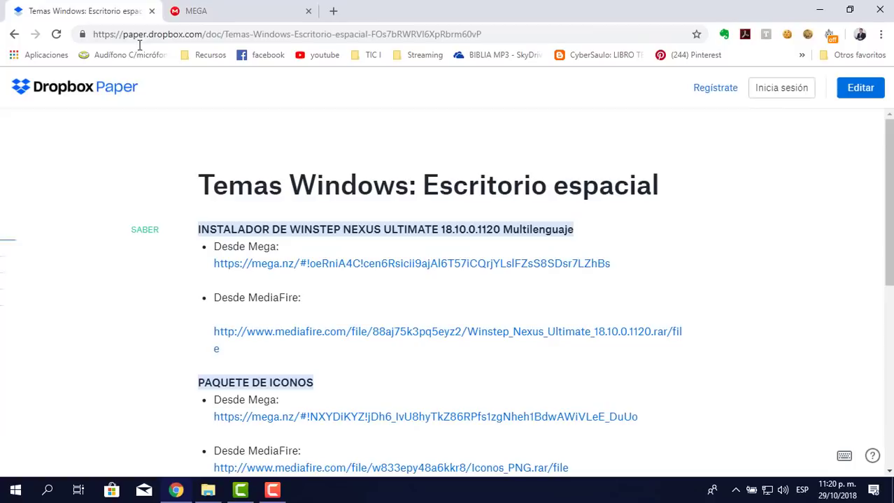
click(332, 343)
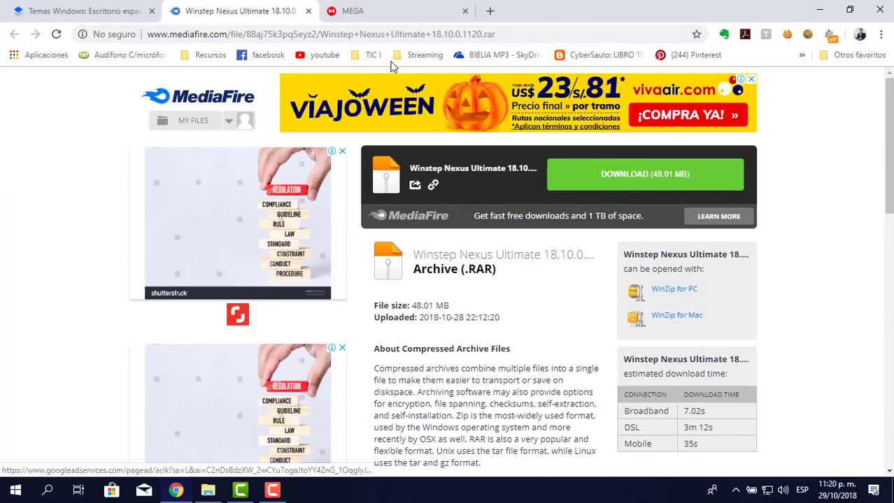
- Close both download tabs and minimize Chrome to the desktop
click(370, 10)
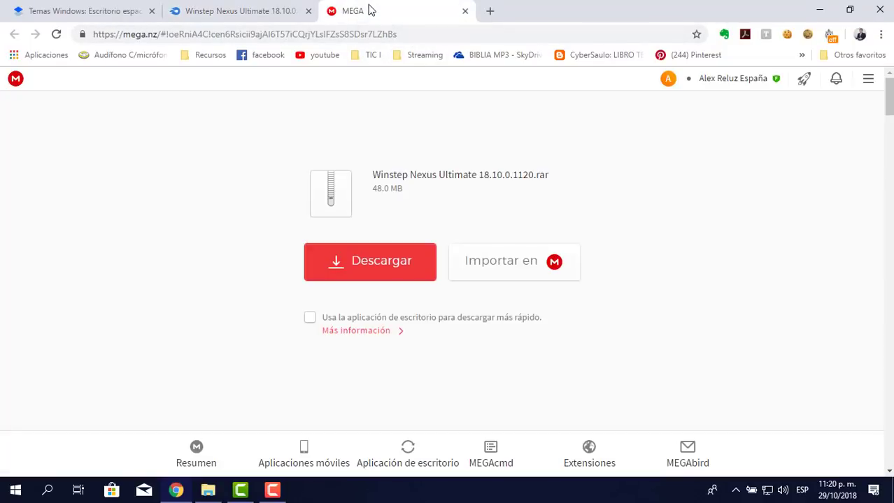
click(308, 11)
click(307, 11)
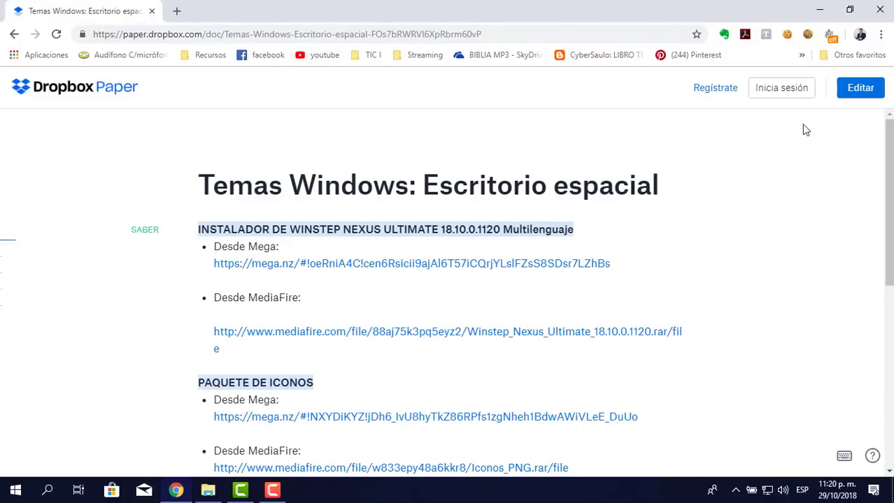
click(819, 10)
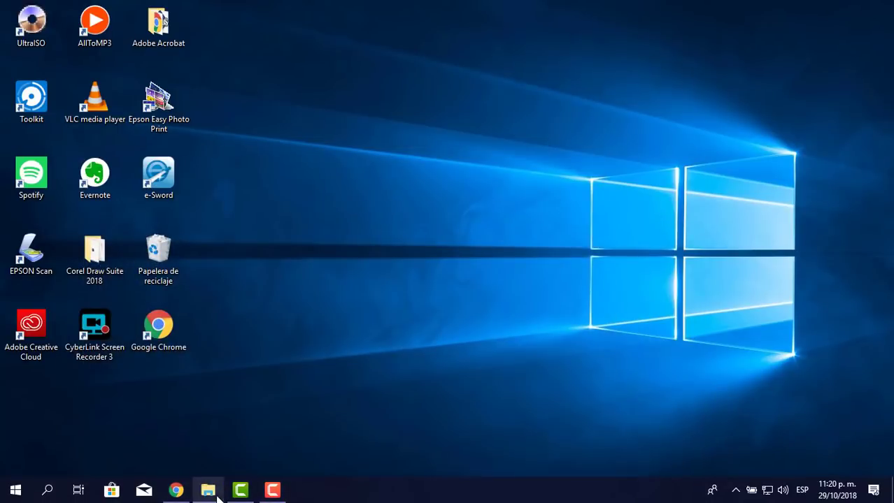
- Open File Explorer to the Apps folder in Descargas 2018 holding the Nexus archive
click(208, 490)
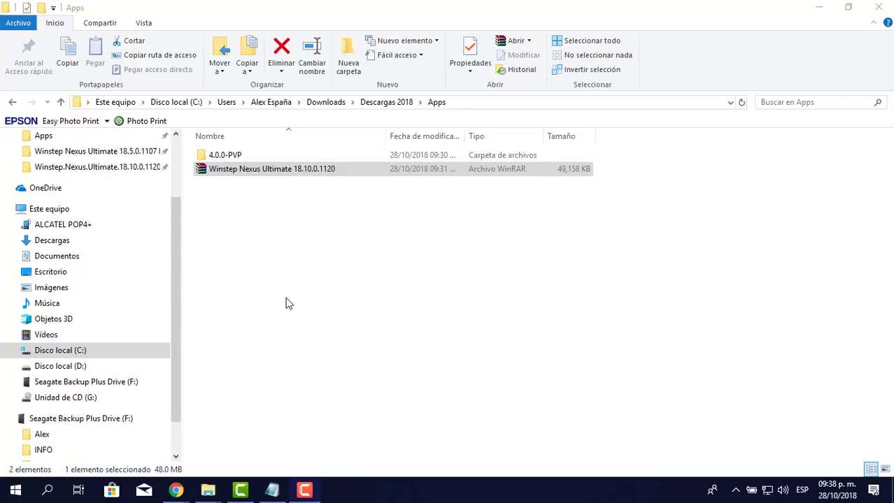
- Extract the RAR here and open the Winstep Nexus Ultimate 18.10.0.1120 folder
right_click(282, 173)
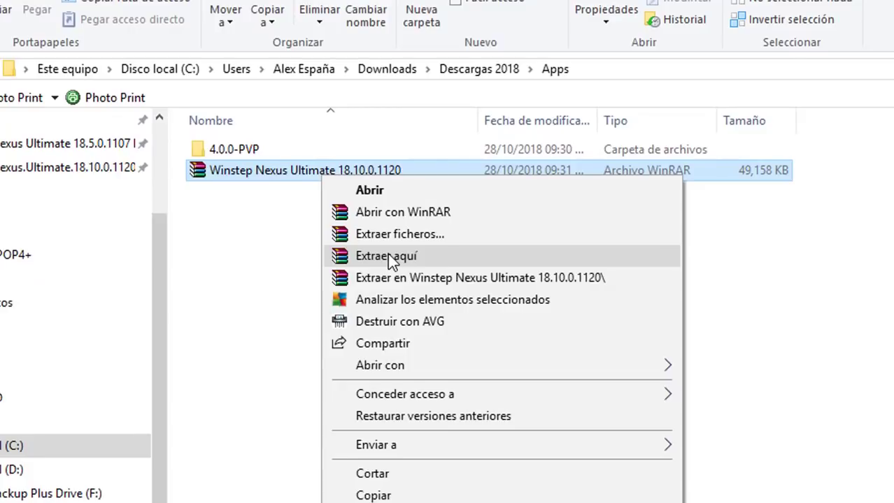
click(387, 256)
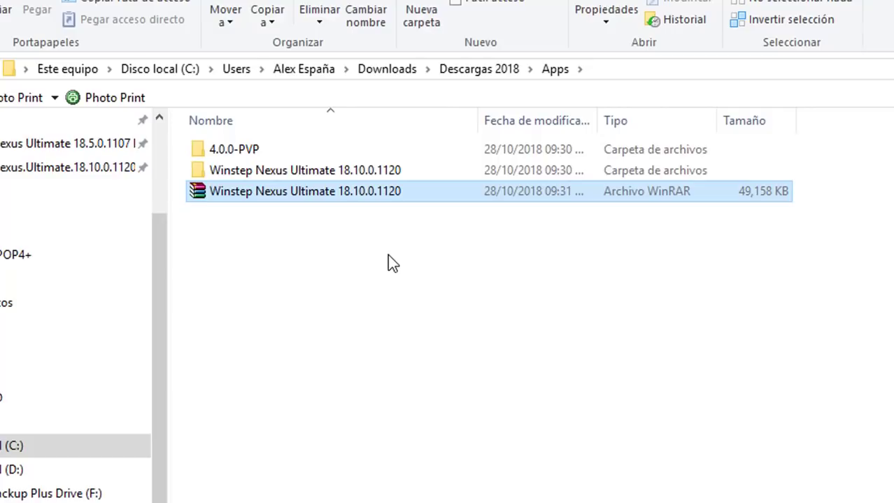
click(382, 170)
double_click(382, 169)
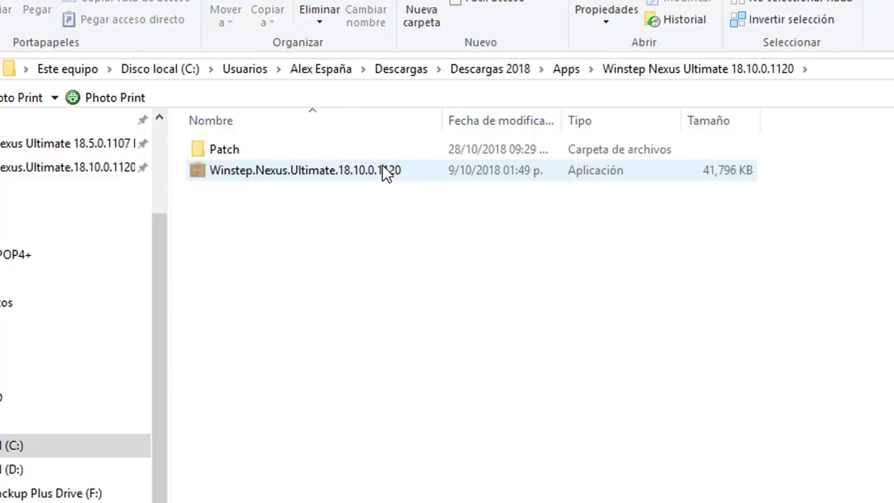
- Check the Patch folder contents, return, and bring up the setup program's context menu
click(250, 173)
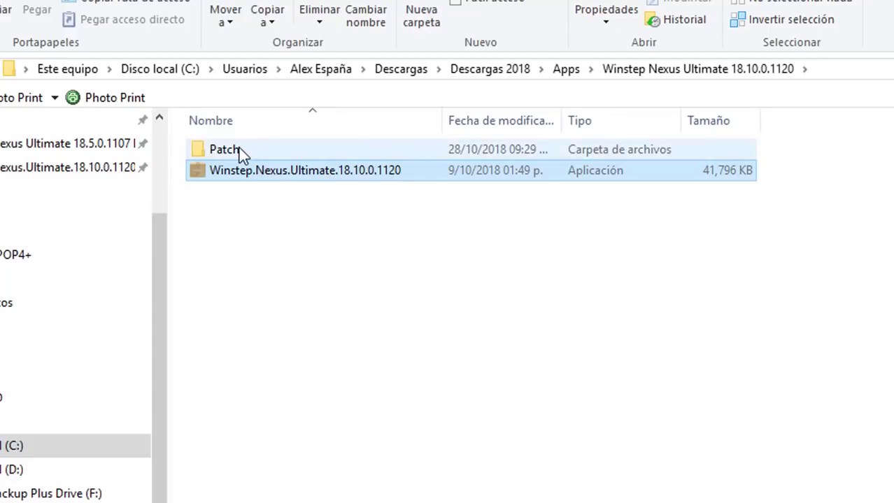
click(239, 156)
double_click(238, 155)
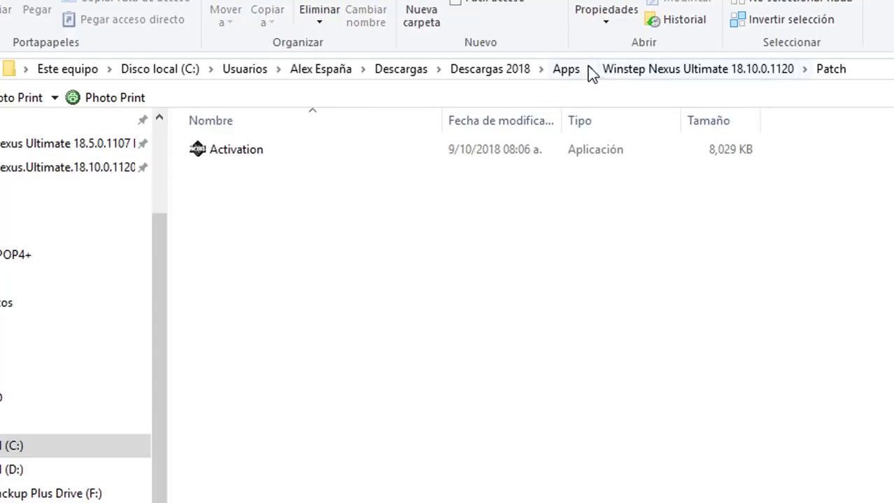
click(567, 69)
double_click(262, 173)
click(251, 173)
right_click(251, 172)
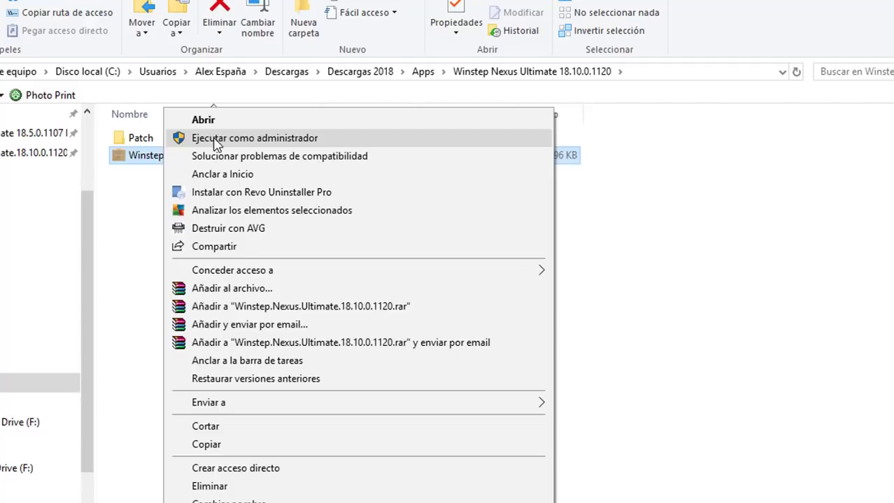
- Run the setup as administrator in Español and accept the licence agreement
click(214, 139)
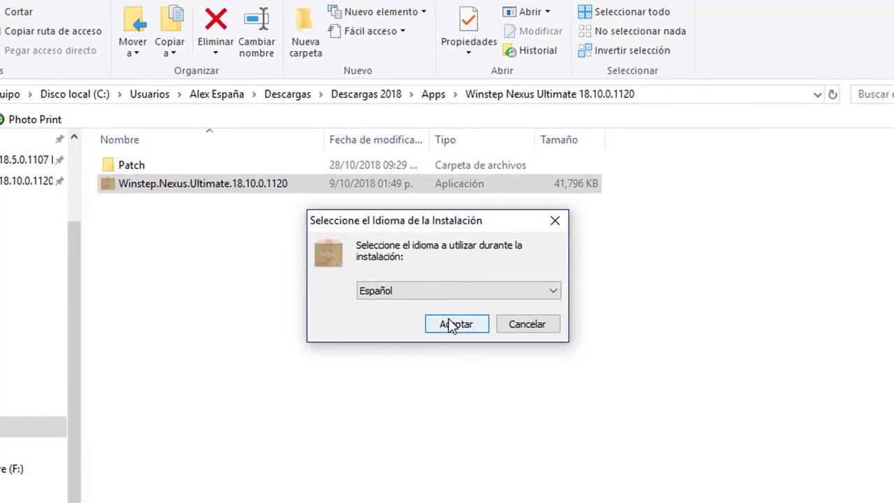
click(455, 326)
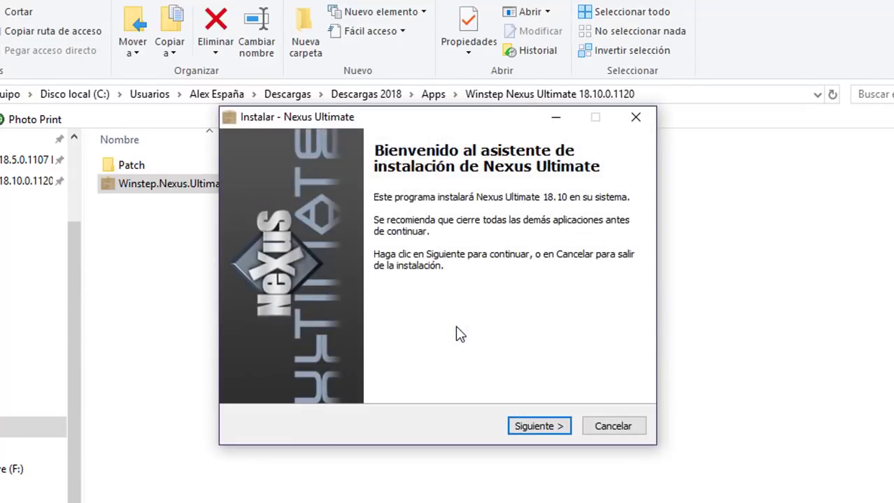
click(538, 426)
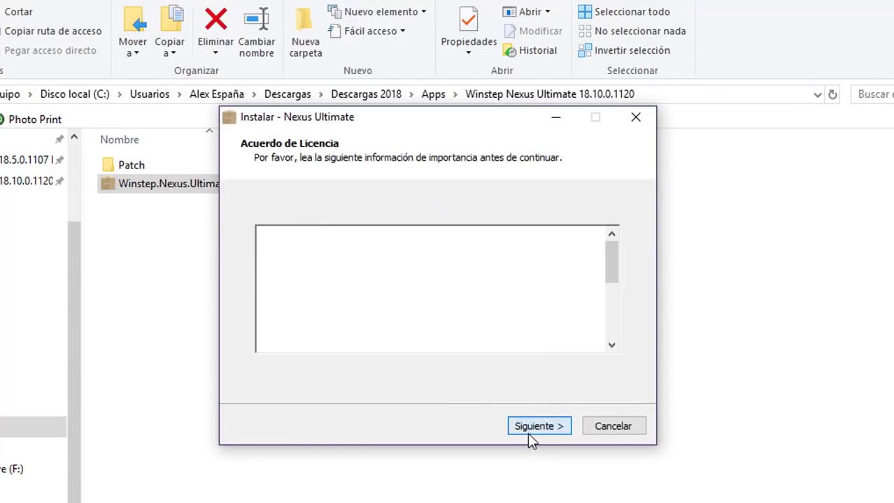
click(326, 376)
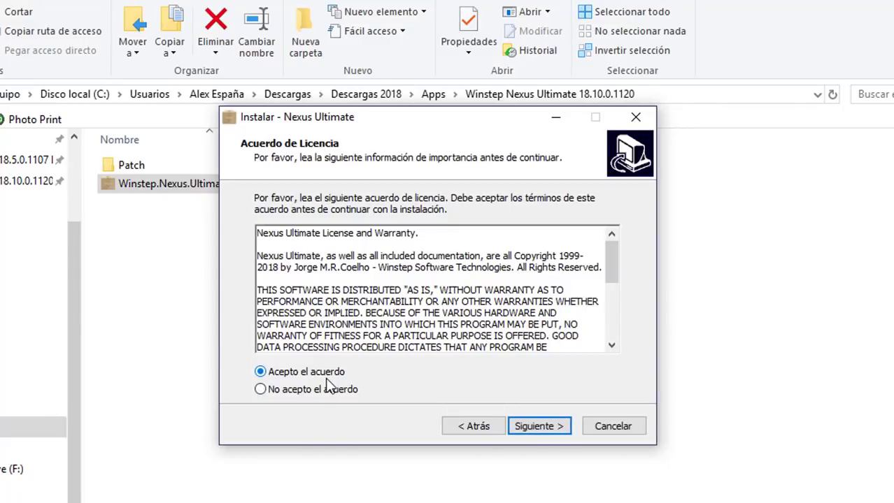
click(537, 427)
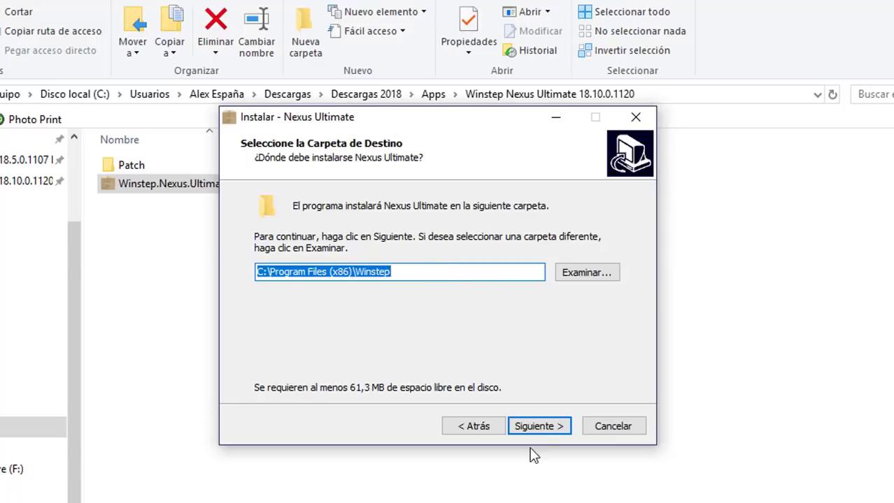
- Install with default folders, uncheck 'Launch Nexus Ultimate', and finish setup
click(545, 429)
click(545, 428)
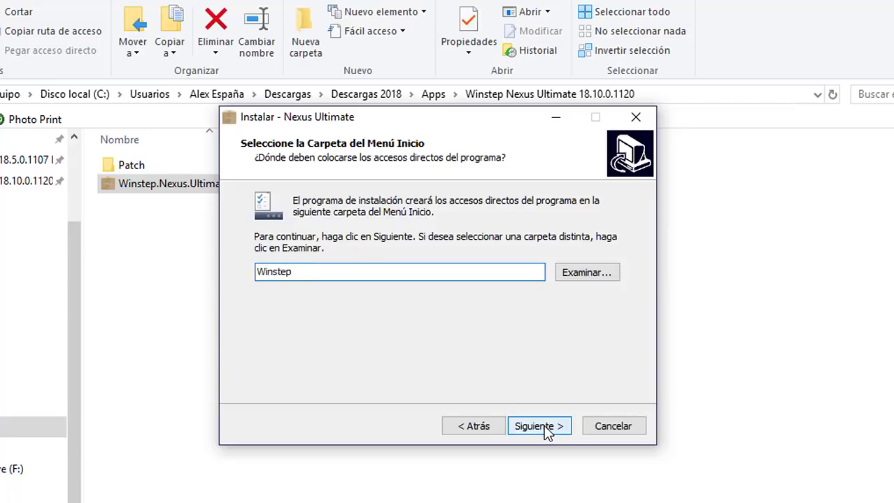
click(543, 428)
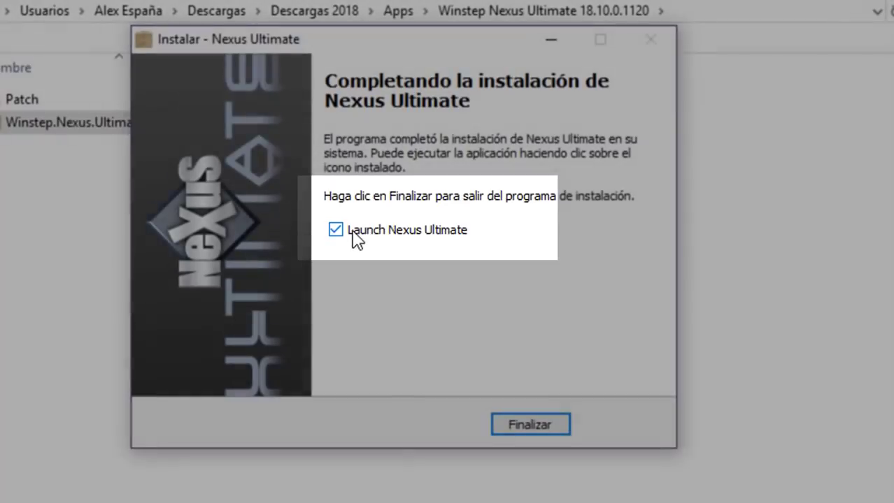
click(343, 237)
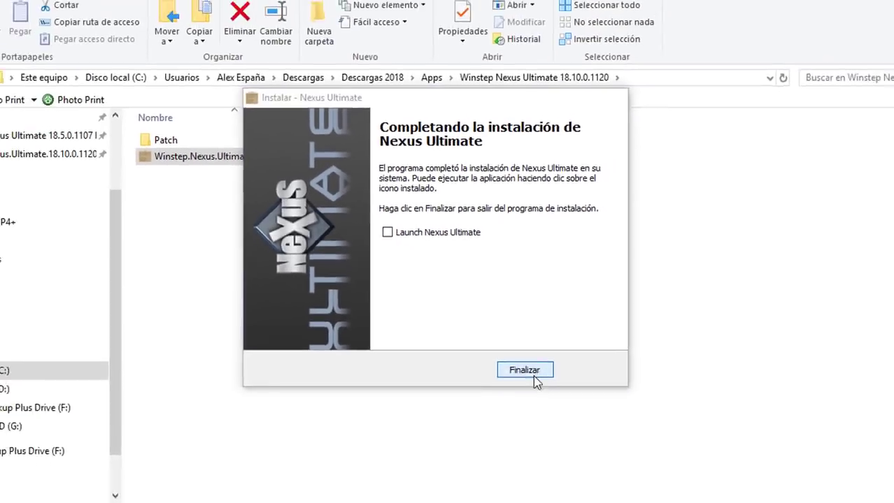
click(545, 428)
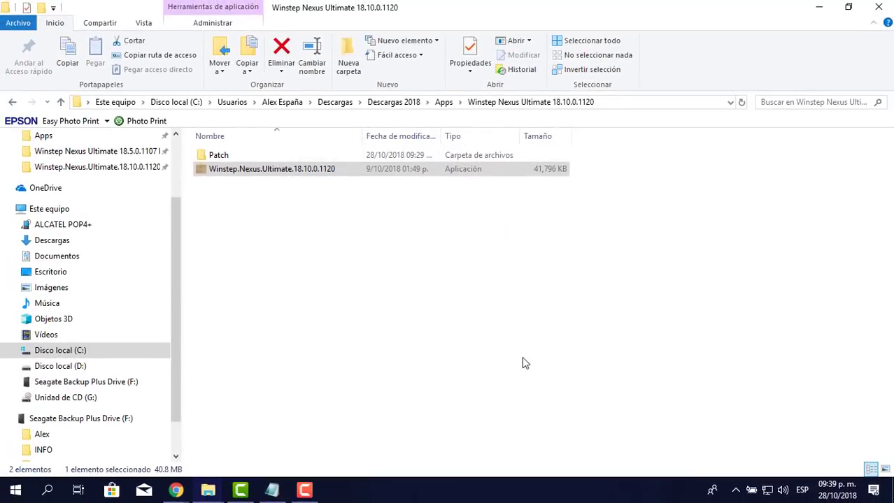
- Run Patch\Activation as administrator with Español as language, then show the desktop
click(212, 159)
double_click(212, 159)
click(223, 164)
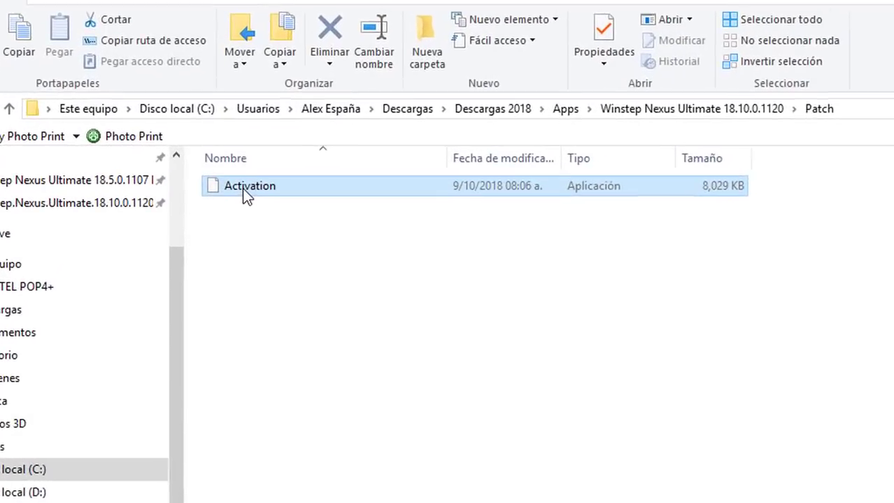
right_click(244, 190)
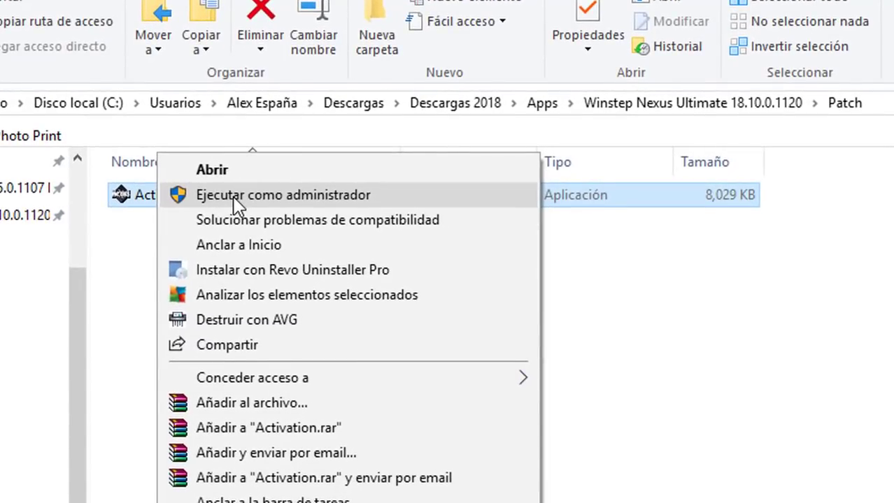
click(235, 196)
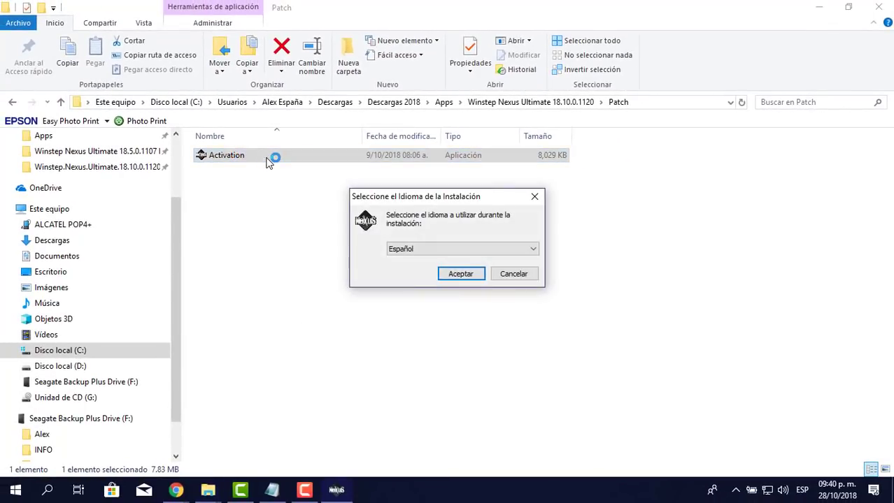
click(467, 275)
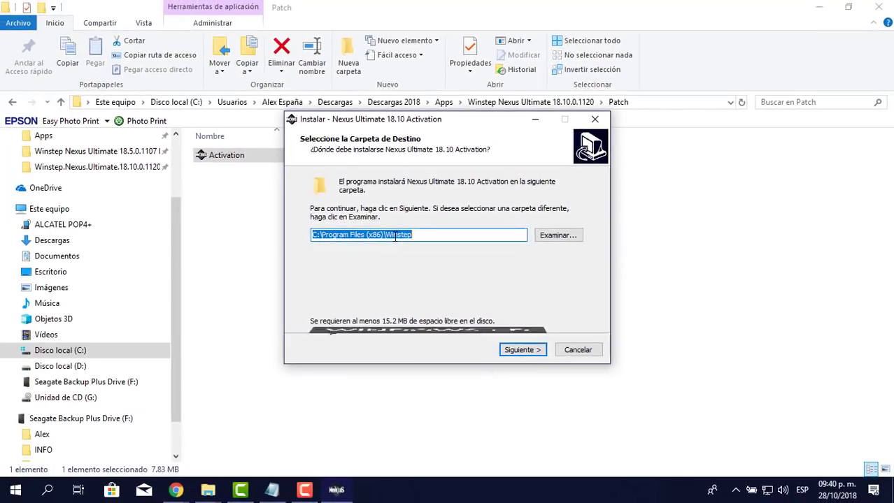
key(super+d)
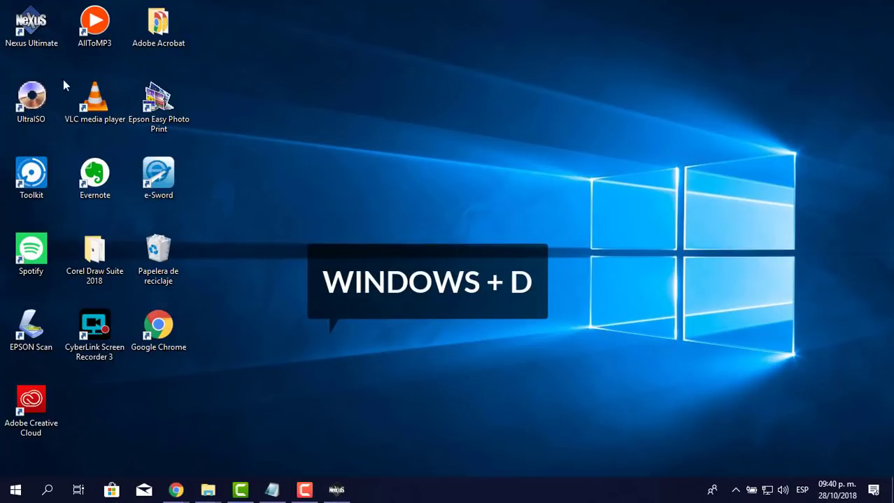
- Open the Nexus Ultimate shortcut's file location and copy the Winstep folder path
right_click(46, 28)
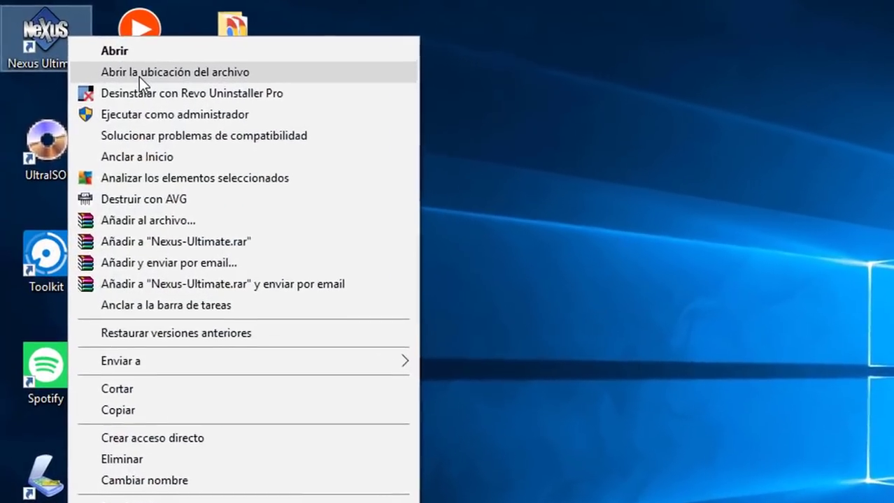
click(96, 51)
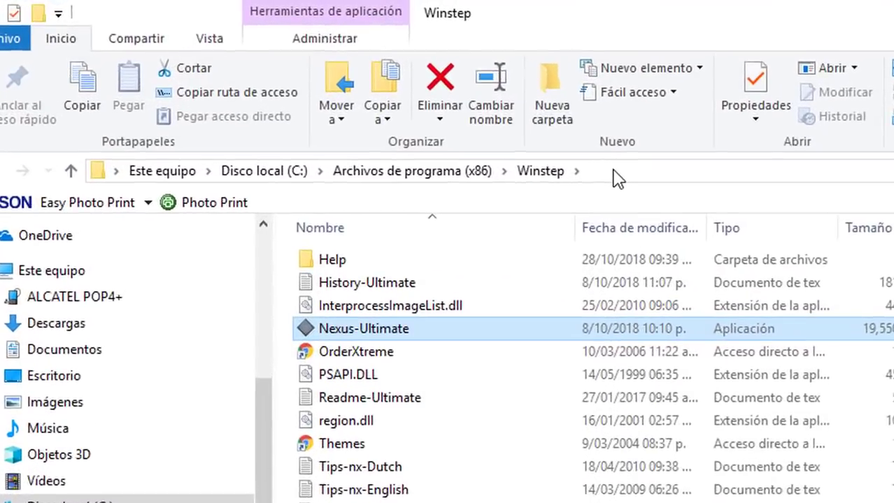
click(456, 123)
key(ctrl+c)
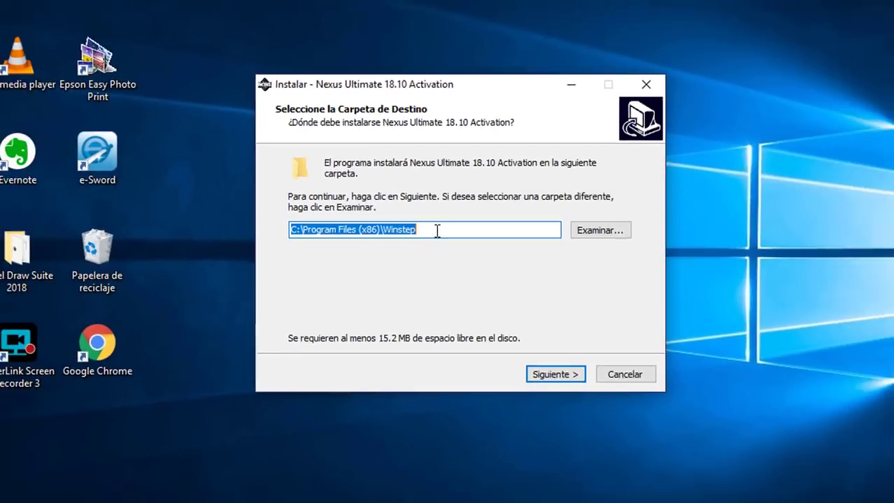
- Install the activation into the pasted Winstep folder, confirming overwrite, then launch Nexus Ultimate
key(ctrl+v)
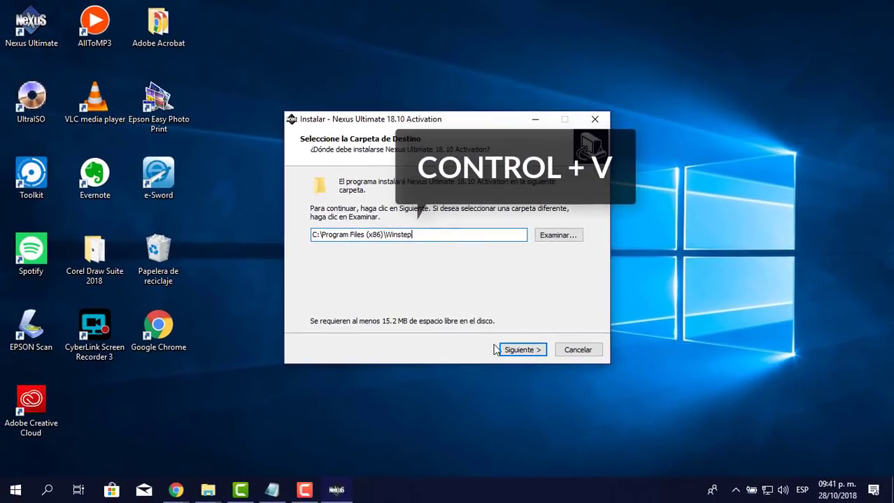
click(523, 349)
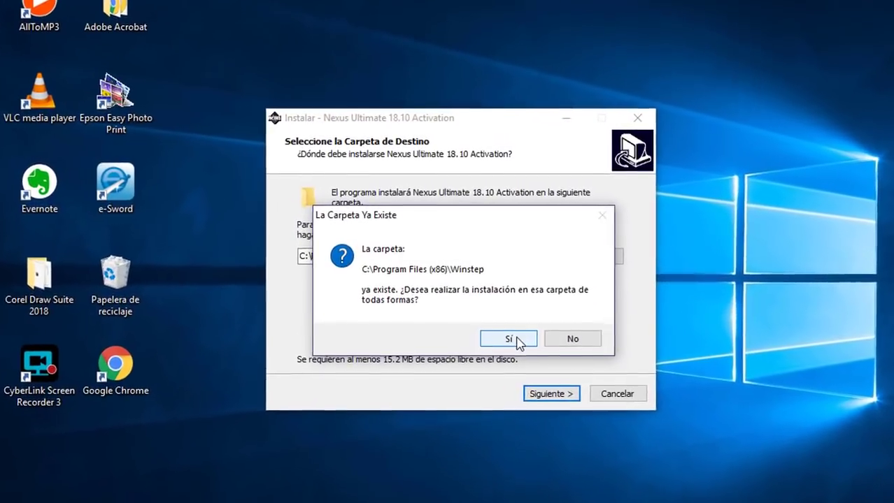
click(517, 342)
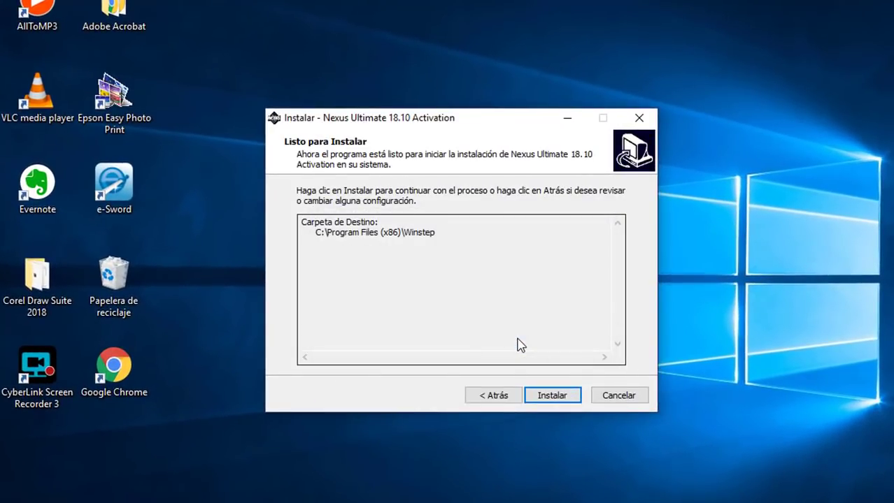
click(537, 393)
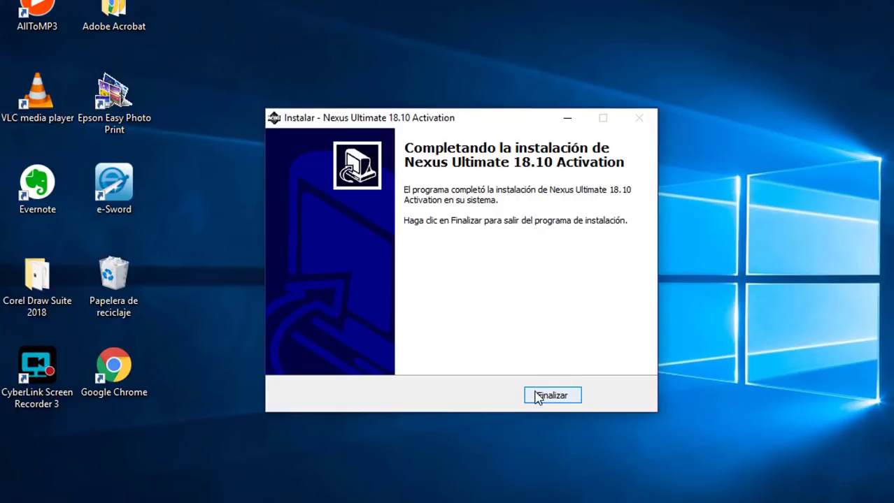
click(537, 395)
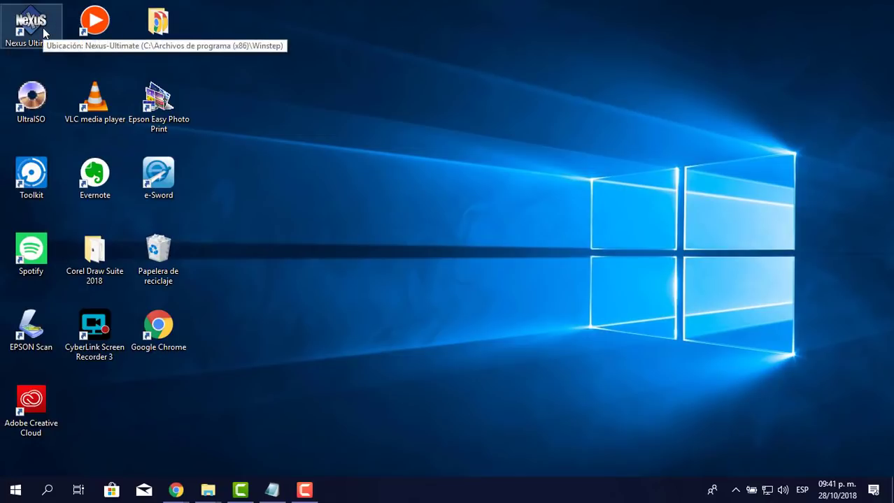
click(43, 28)
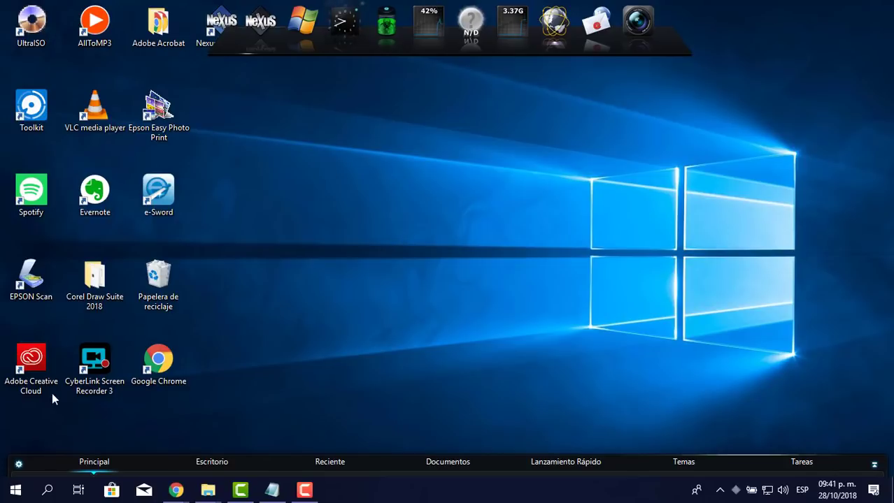
- Expand the bottom widget shelf and bring up the Nexus dock's options menu
mouse_move(86, 462)
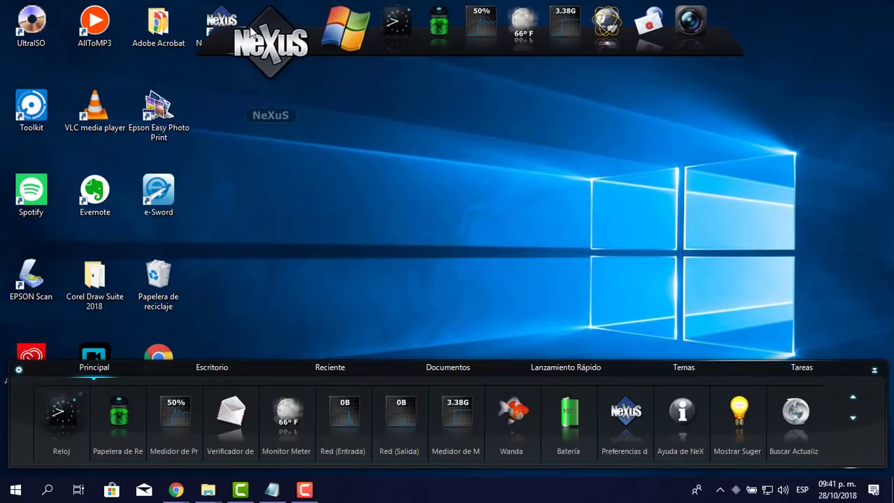
right_click(266, 42)
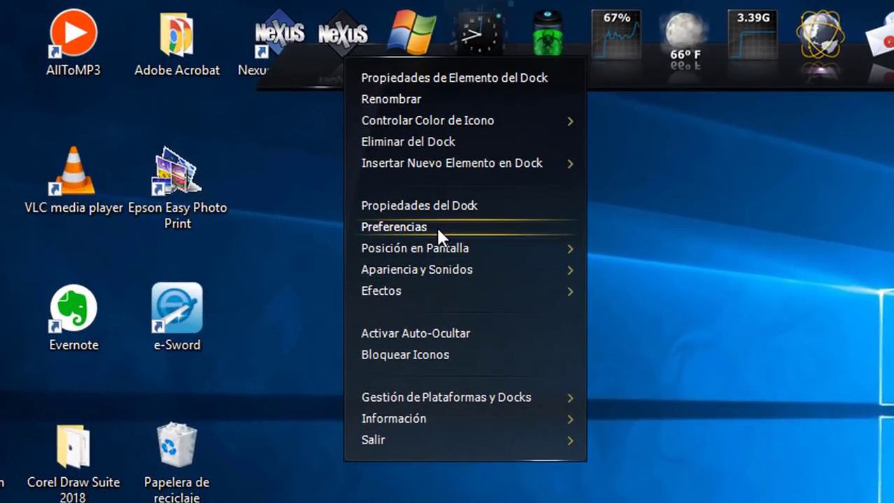
- In Preferencias, start registration on the Registrar tab and enter the licence name
click(435, 226)
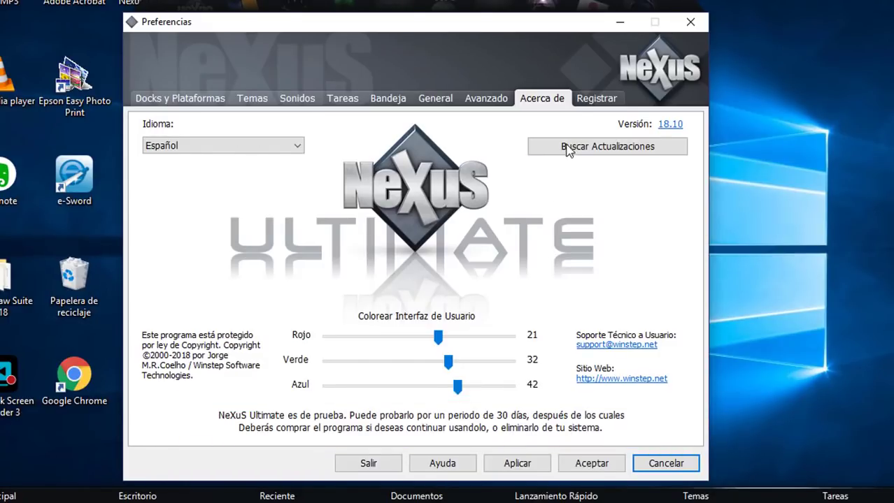
click(594, 98)
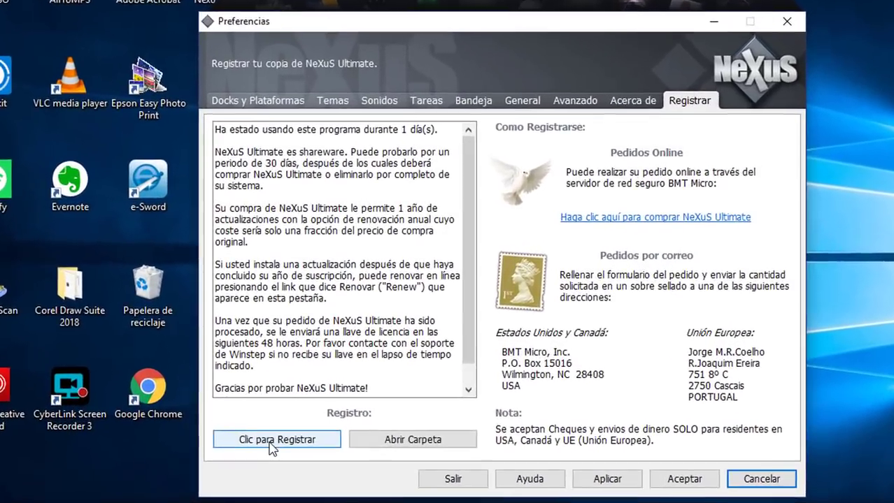
click(274, 440)
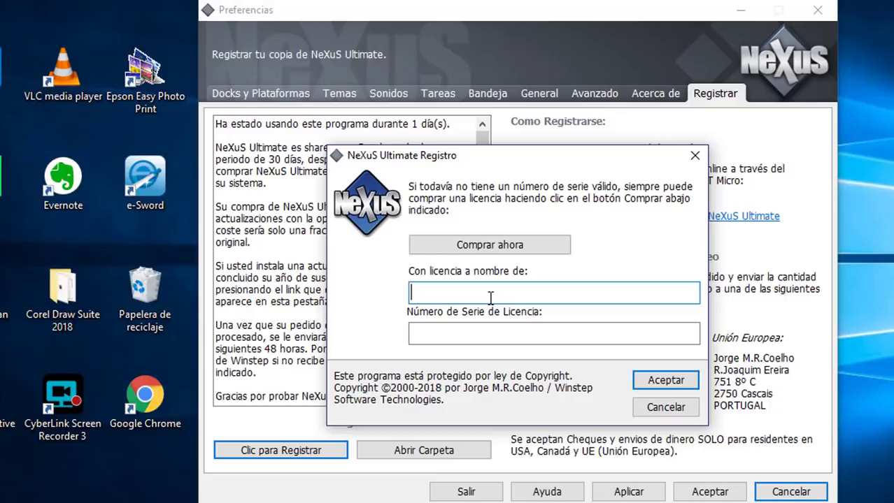
text(sABER)
double_click(490, 298)
text(Saber 21)
- Enter the serial number, submit it, and view the About page confirming registration
click(453, 334)
click(664, 389)
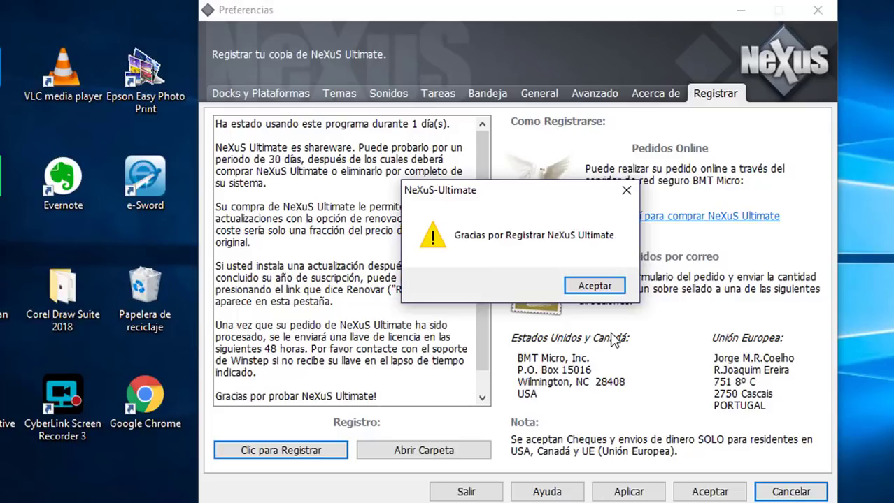
click(598, 286)
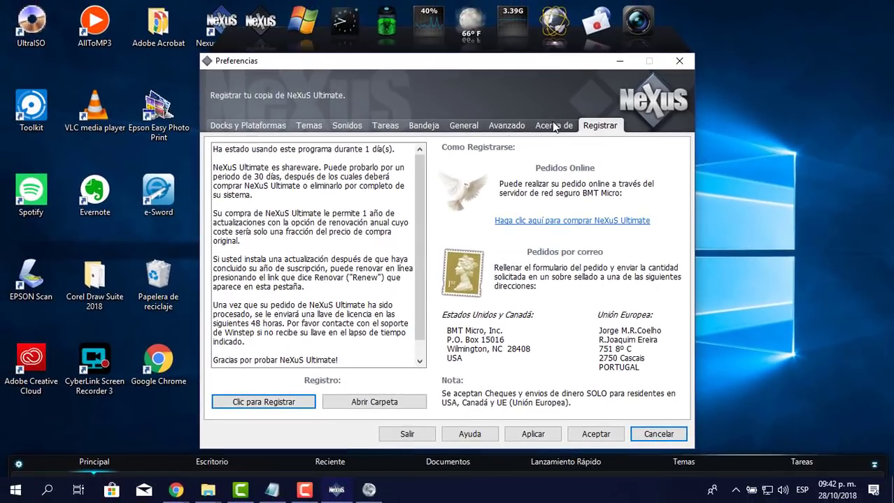
click(610, 107)
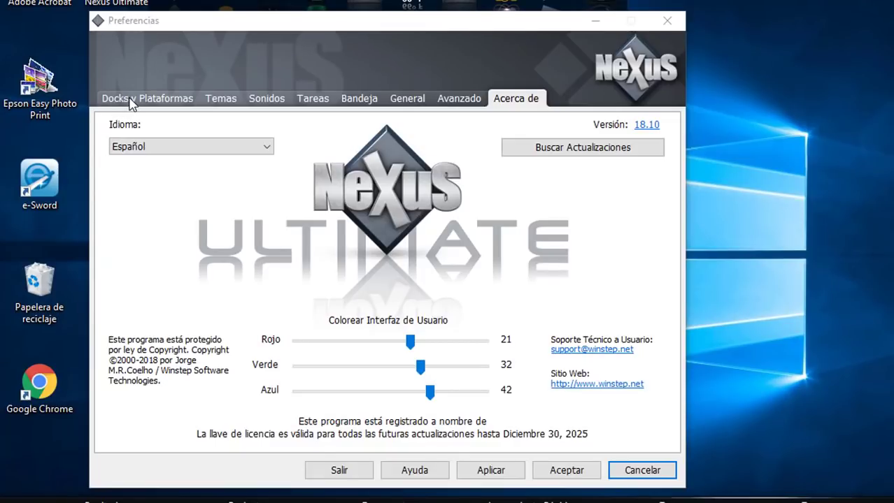
- Show the Docks y Plataformas page listing the Plataforma and NeXuS module docks
click(130, 99)
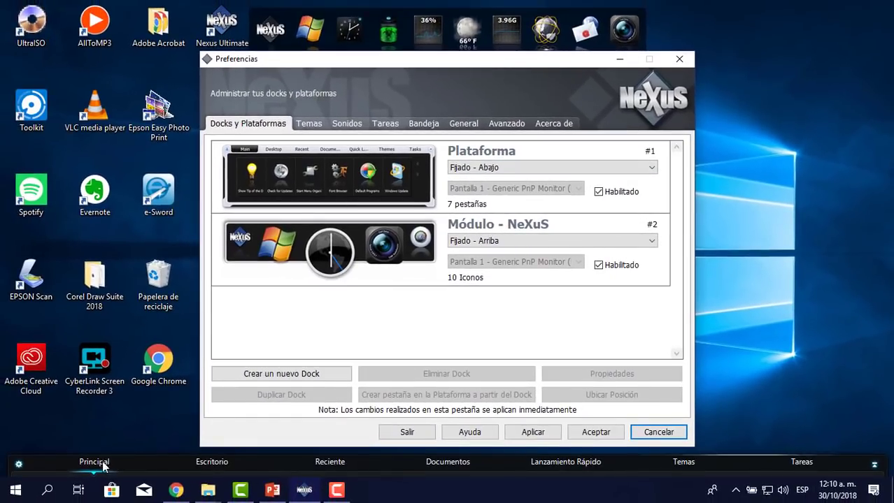
- Disable the Plataforma dock and set the NeXuS module to Fijado - Abajo
click(96, 463)
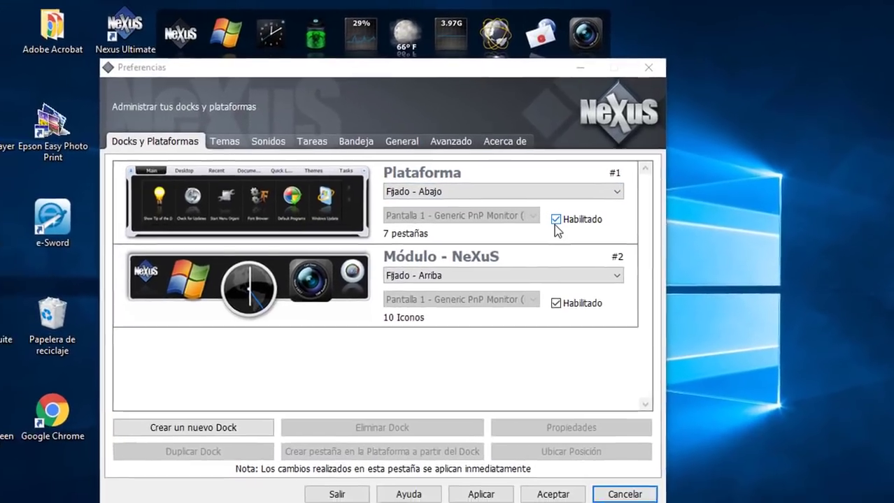
click(541, 229)
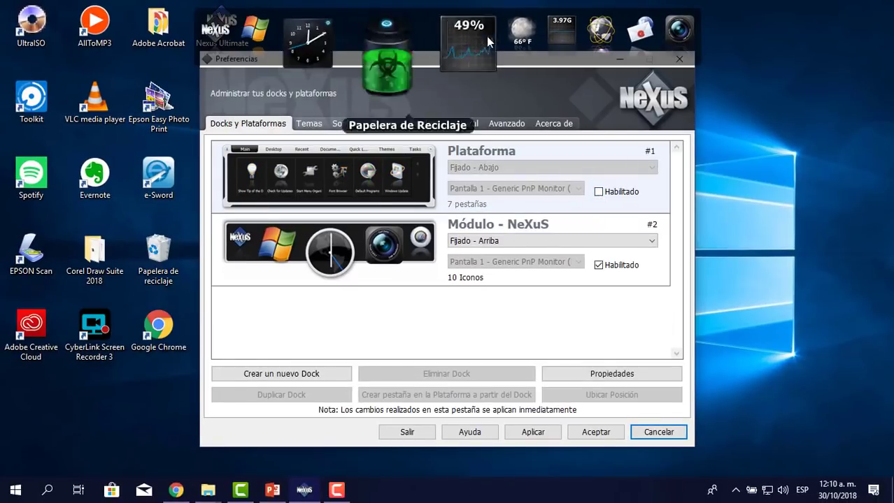
click(512, 242)
click(489, 282)
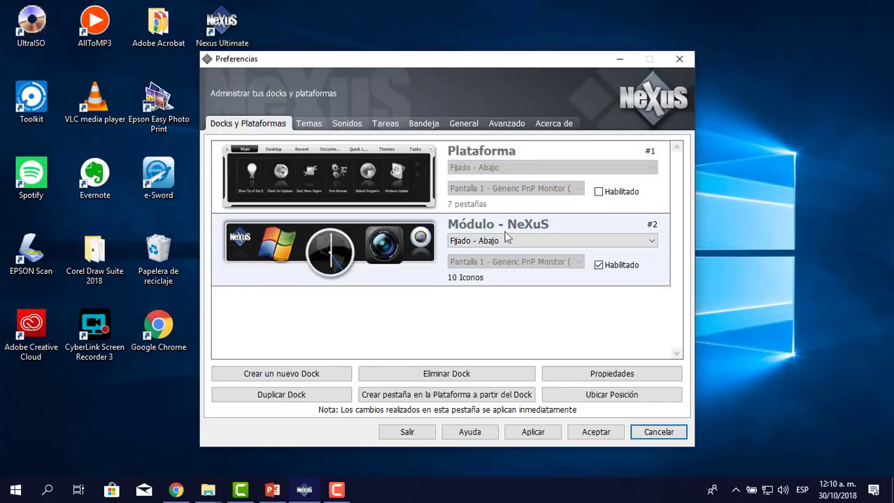
drag(471, 64, 482, 14)
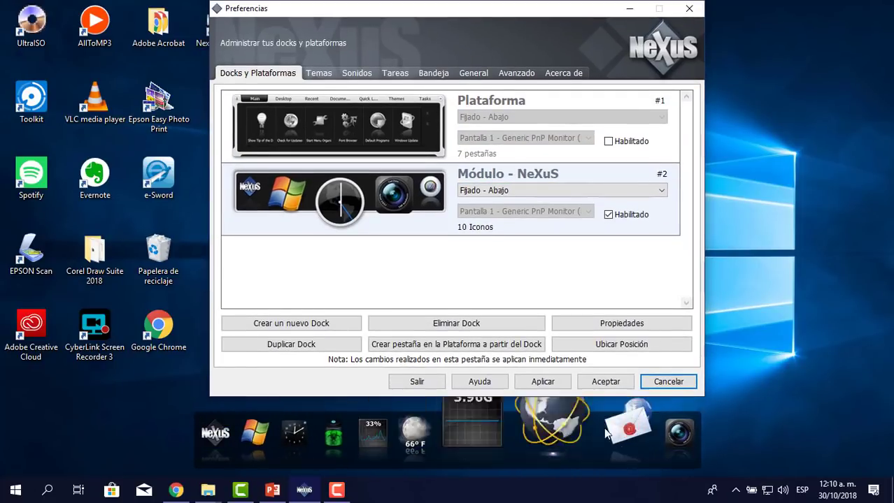
click(322, 74)
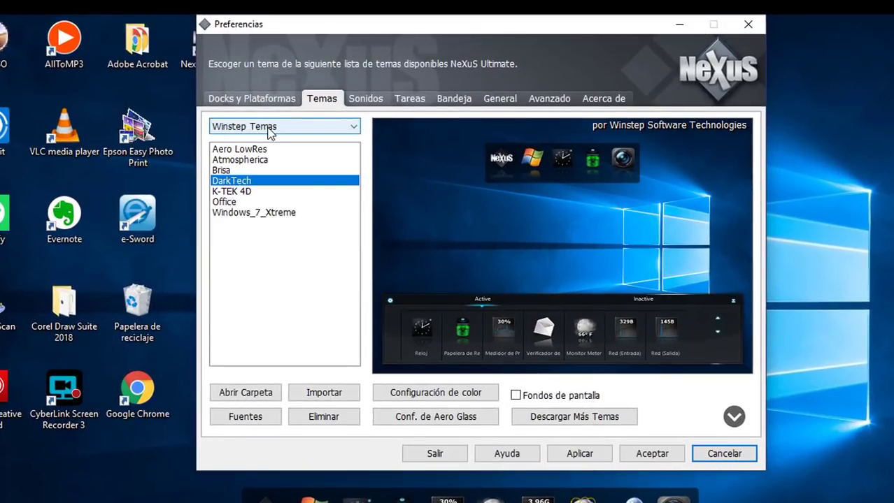
- Switch the theme list from Winstep Temas to Dock Temas and choose Windows10Nx
click(270, 127)
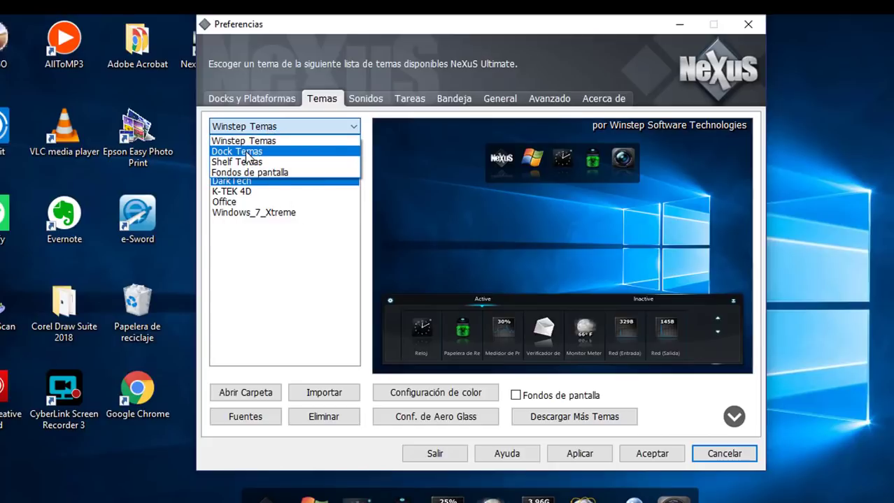
click(249, 158)
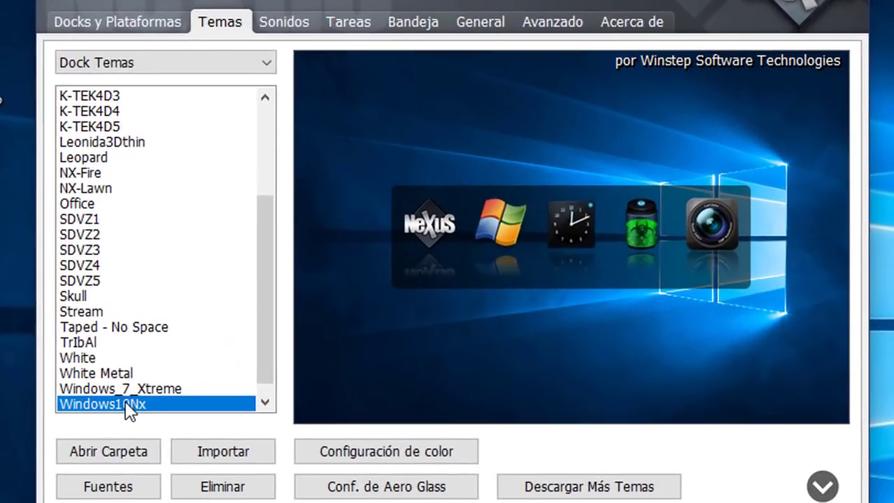
scroll(160, 398, down, 1)
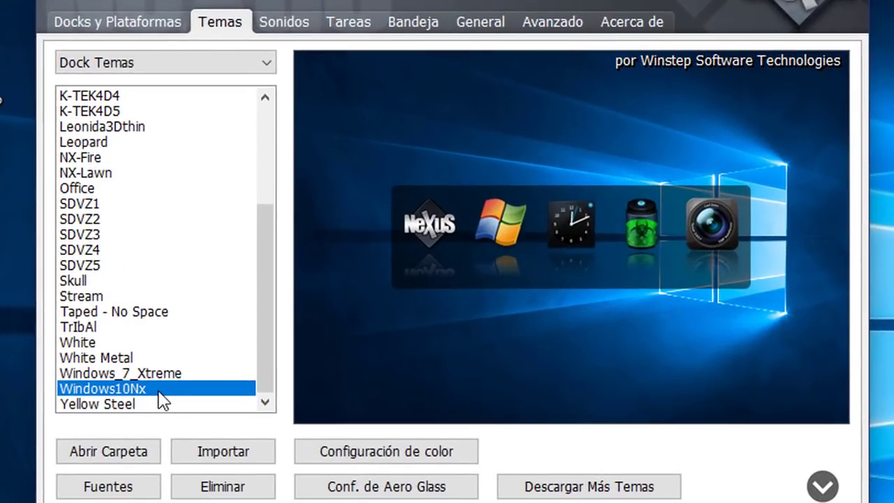
scroll(120, 175, up, 1)
scroll(120, 175, down, 1)
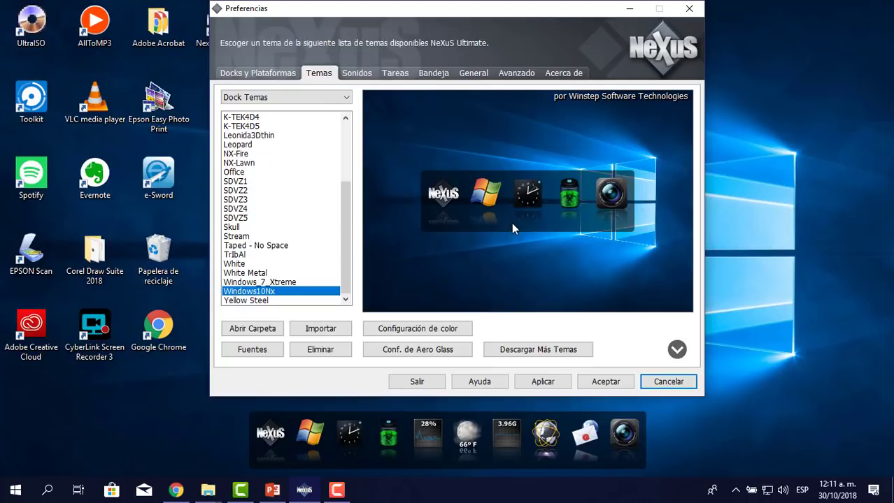
click(358, 74)
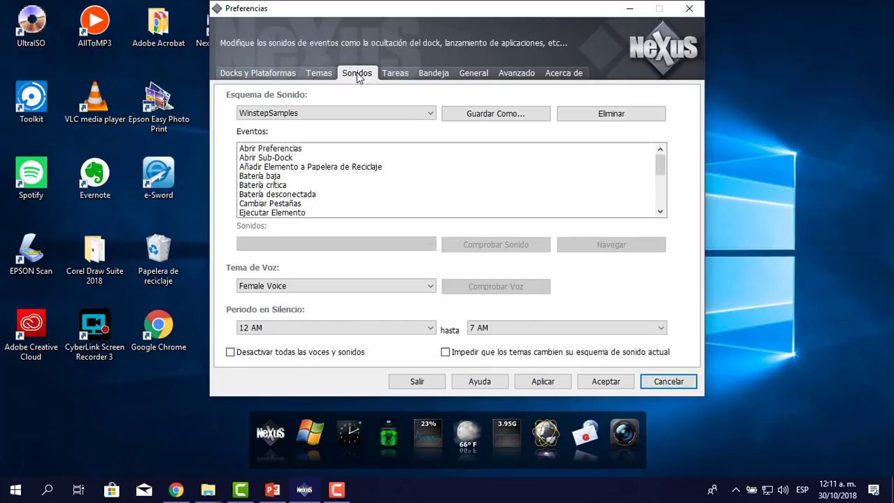
- Tick 'Desactivar todas las voces y sonidos', then review the Tareas, Bandeja and General pages
click(263, 356)
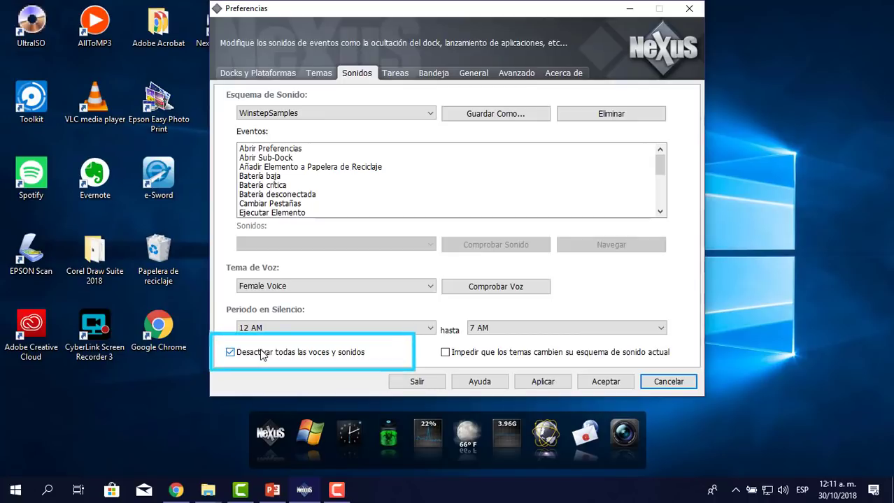
click(396, 74)
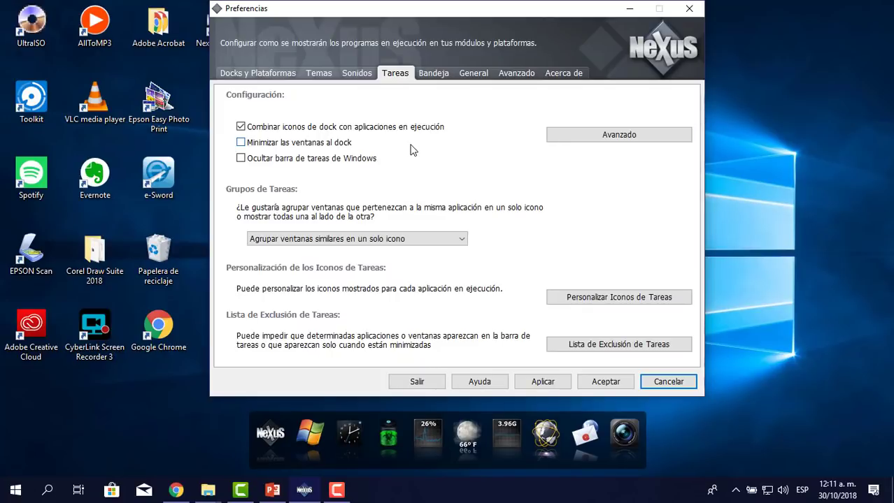
click(438, 75)
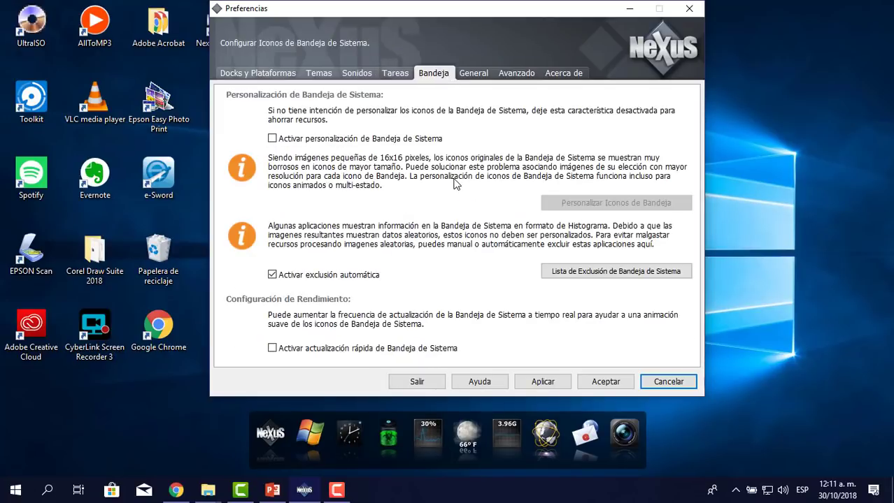
click(475, 73)
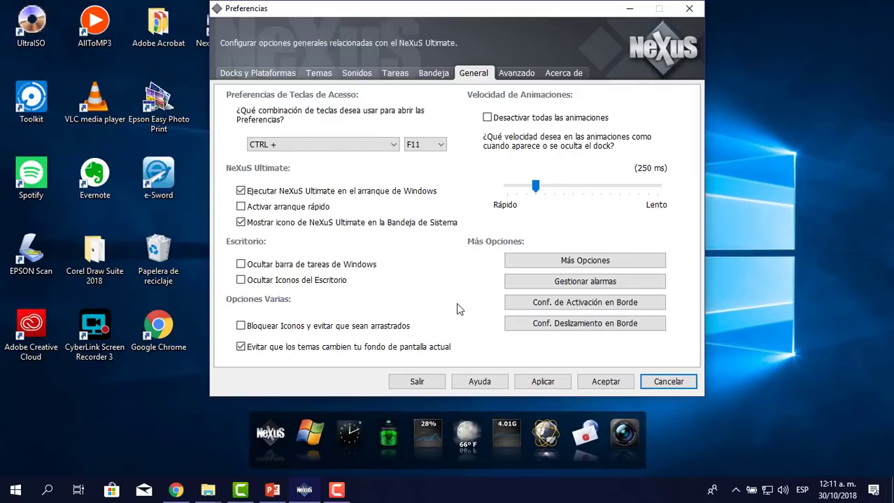
- Review the Avanzado and Acerca de pages, then apply and close the preferences
click(507, 74)
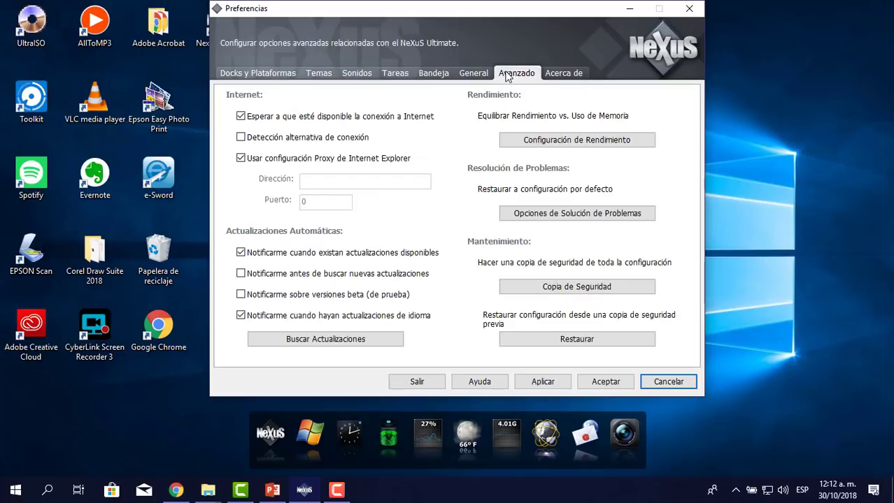
click(561, 73)
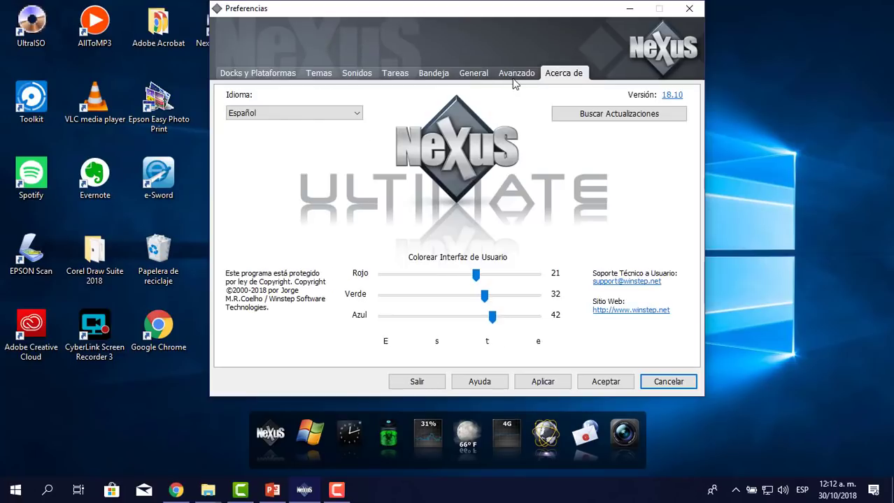
click(514, 77)
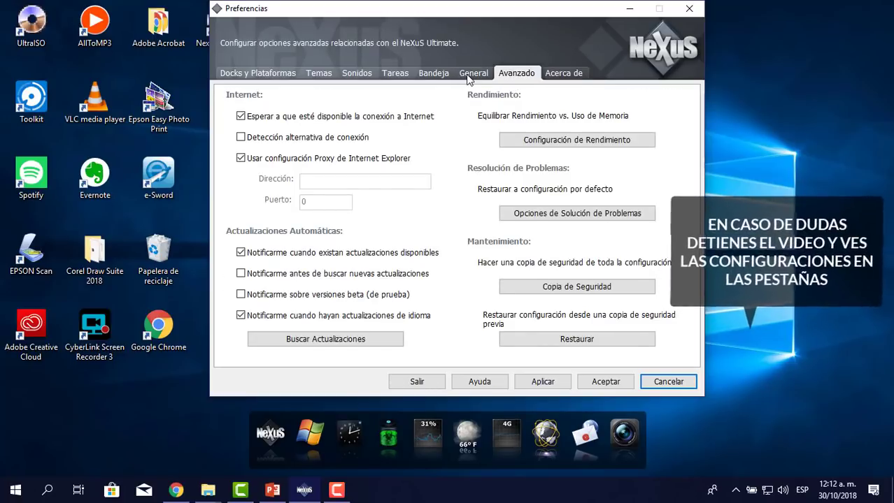
click(468, 77)
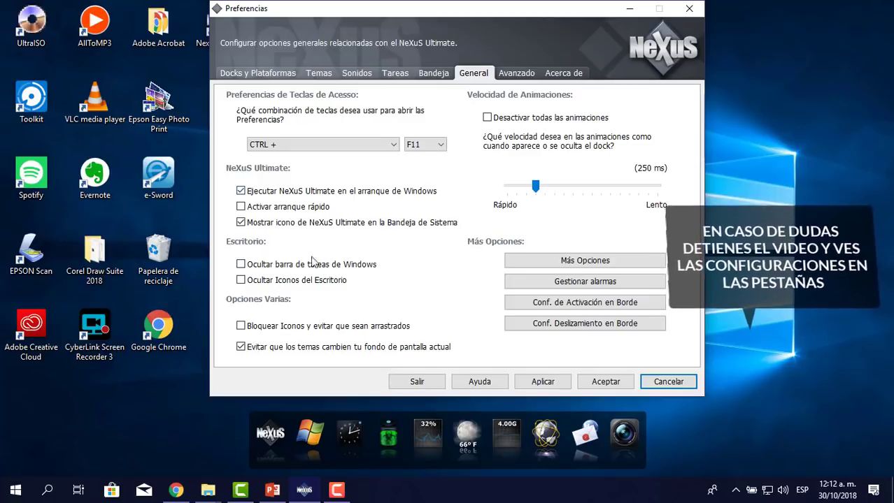
click(540, 383)
click(609, 385)
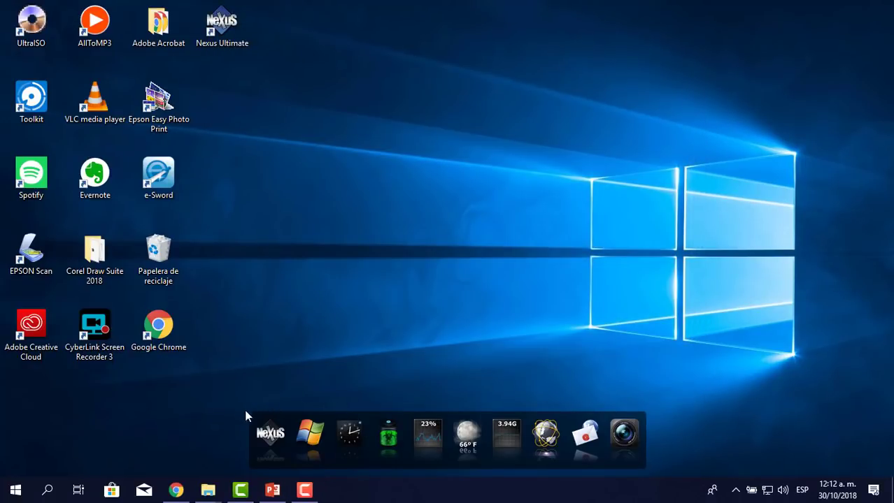
- Open Propiedades del Dock from the dock's context menu and show its Posición settings
right_click(277, 439)
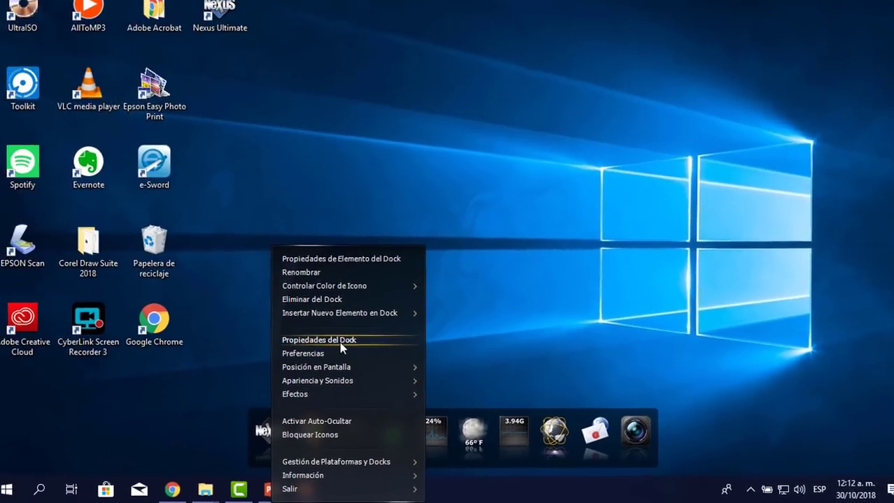
click(353, 298)
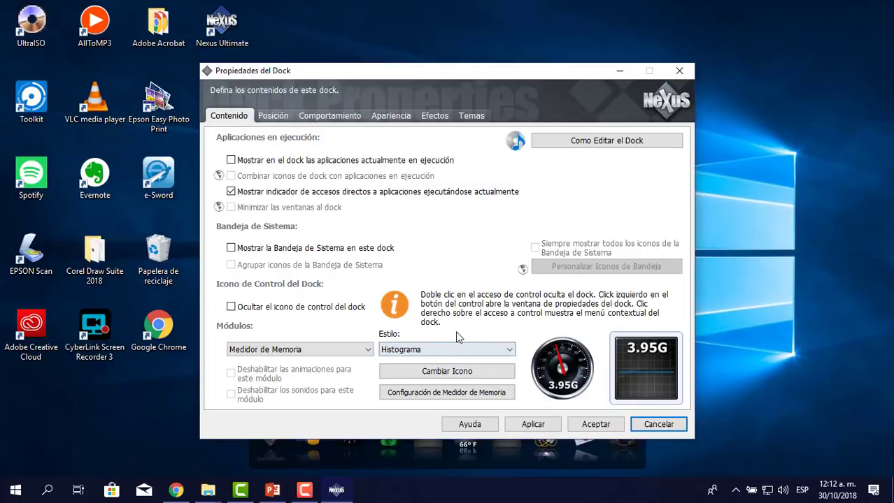
drag(481, 74, 483, 28)
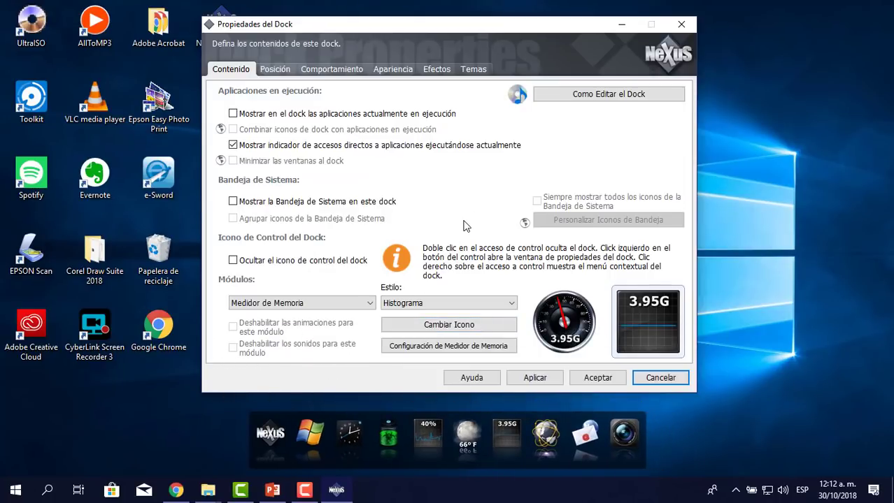
click(273, 70)
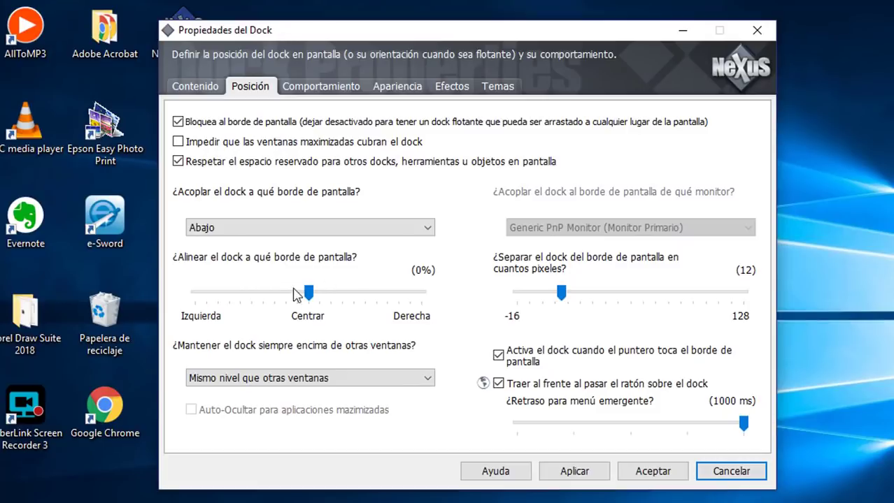
- Try left and right dock alignment, then set the dock back to centre
drag(305, 296, 191, 297)
click(574, 471)
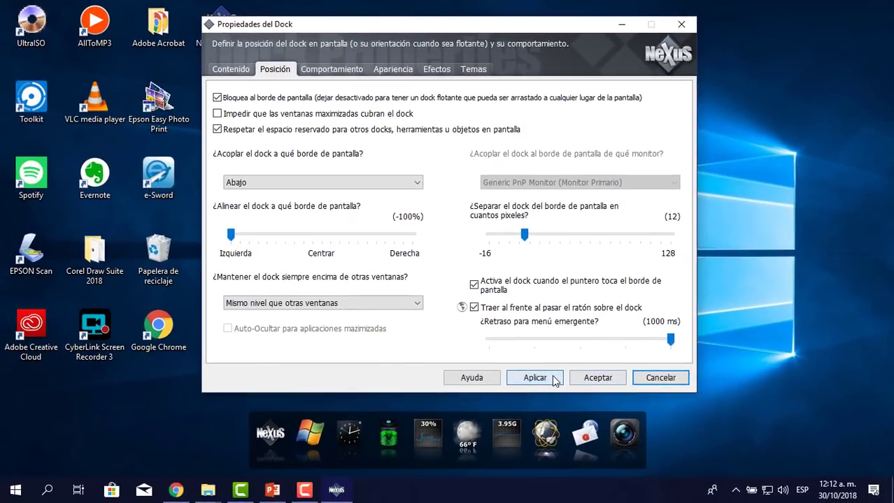
drag(230, 235, 413, 238)
click(537, 380)
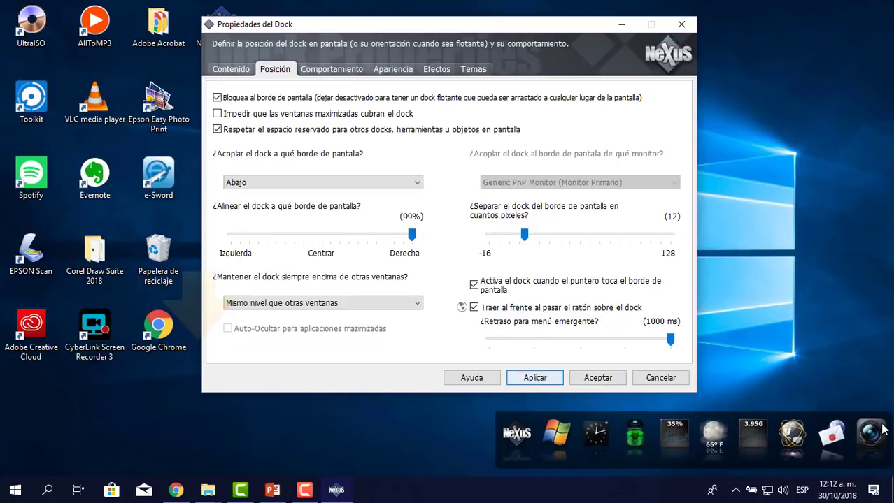
drag(414, 235, 316, 243)
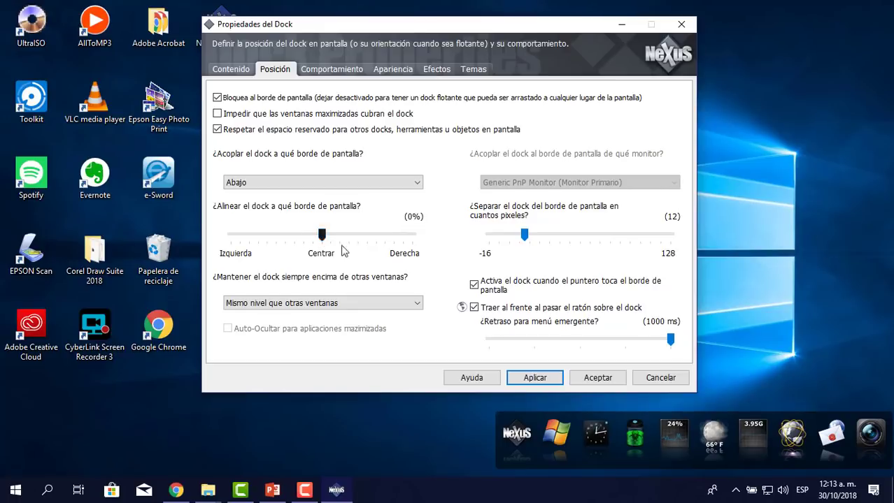
click(554, 384)
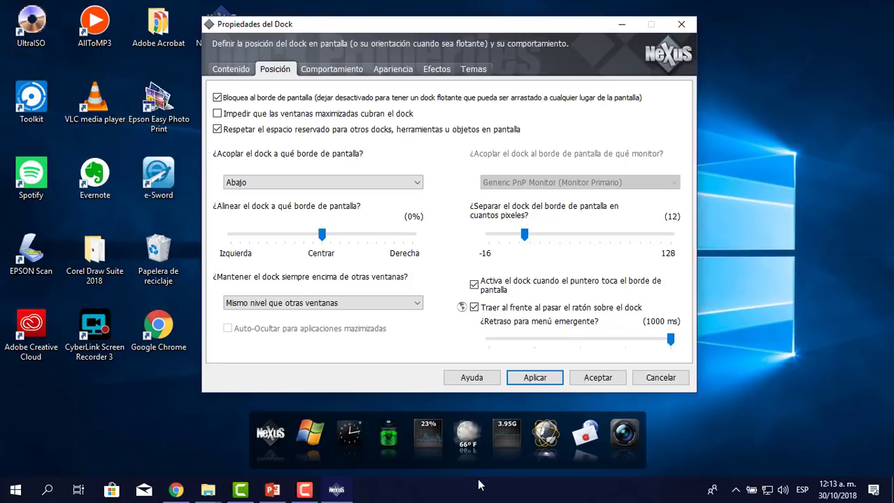
- Set the dock's distance from the bottom screen edge to 15 pixels and apply it
drag(525, 236, 629, 241)
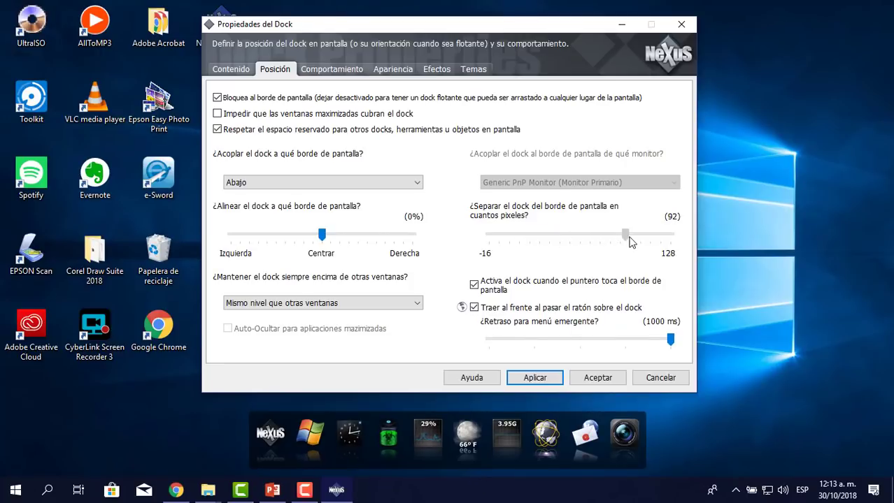
click(535, 377)
drag(537, 28, 595, 35)
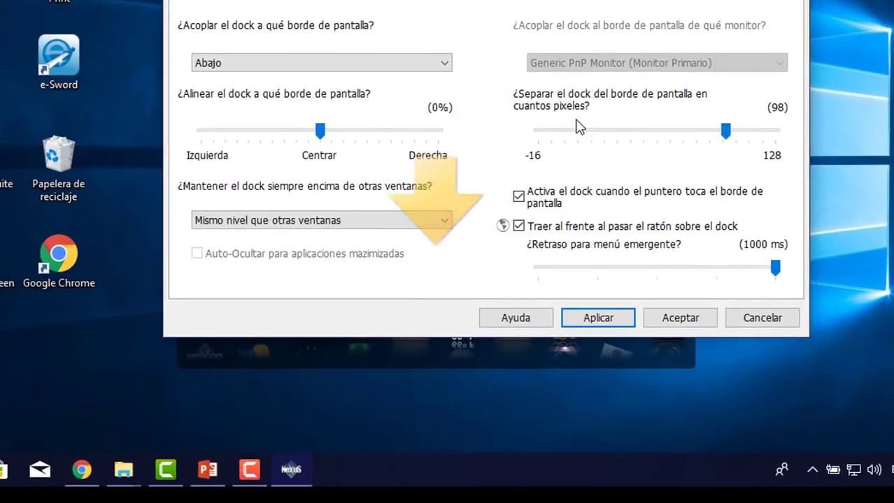
click(578, 126)
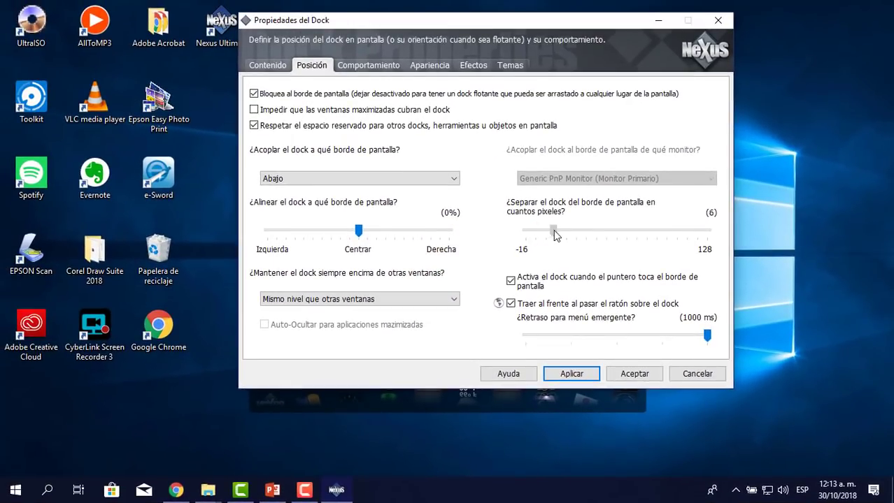
click(572, 376)
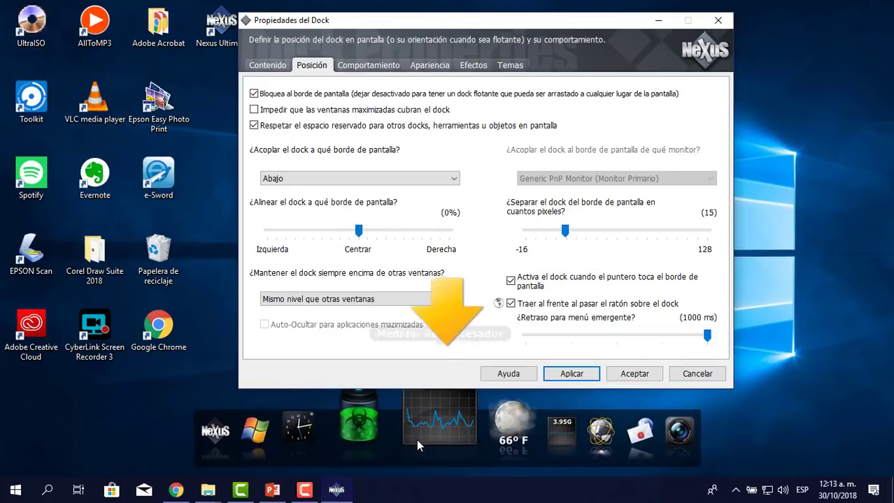
click(372, 68)
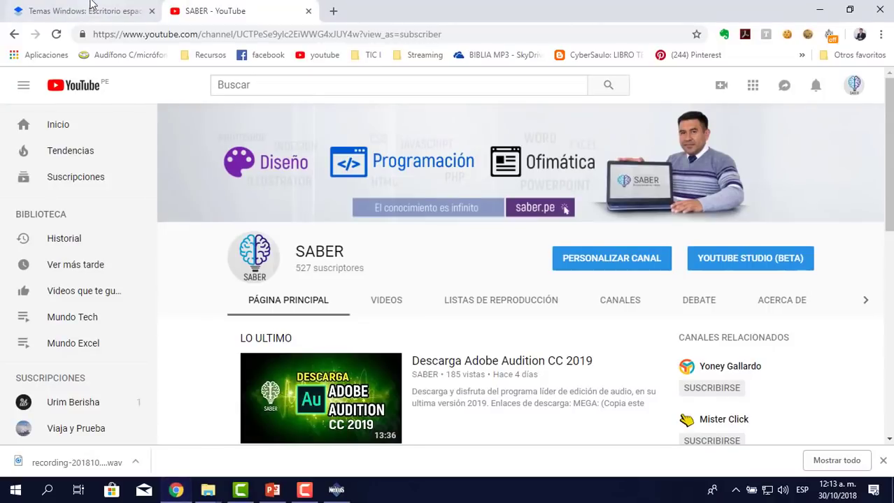
- View the Dropbox Paper notes, then minimise all windows to show the desktop
click(84, 10)
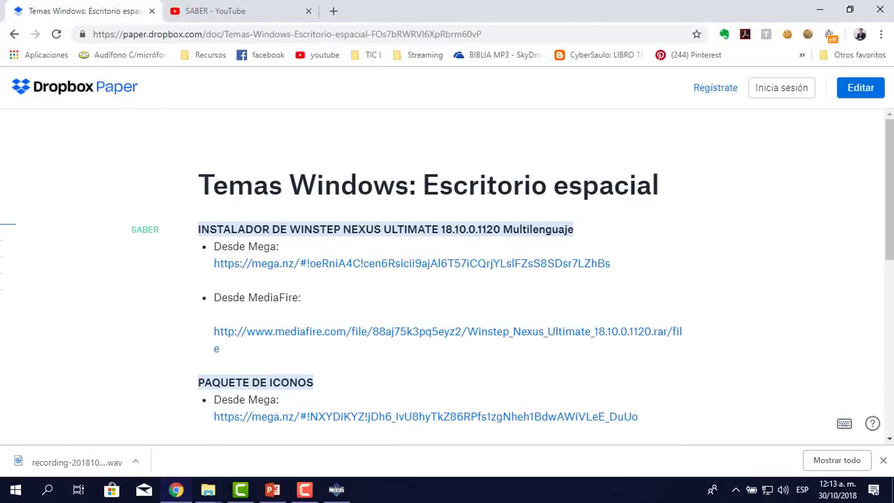
key(super+d)
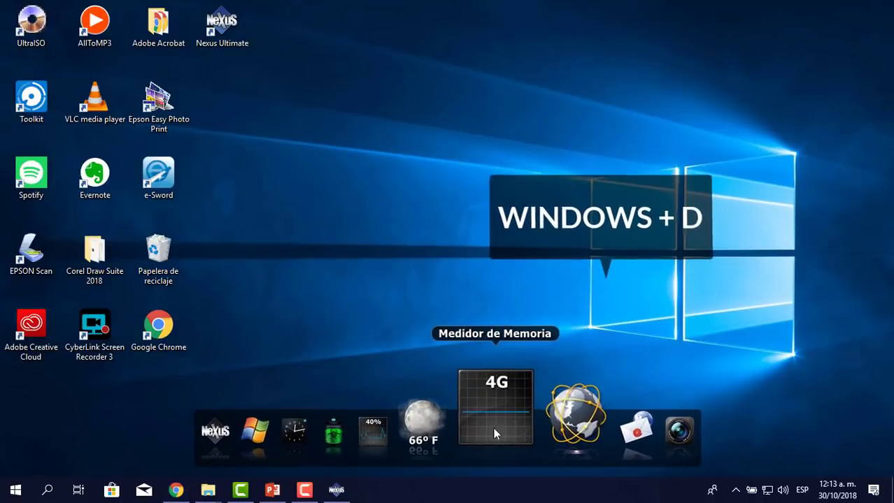
- Reopen Propiedades del Dock from the taskbar and go to its Apariencia page
click(333, 488)
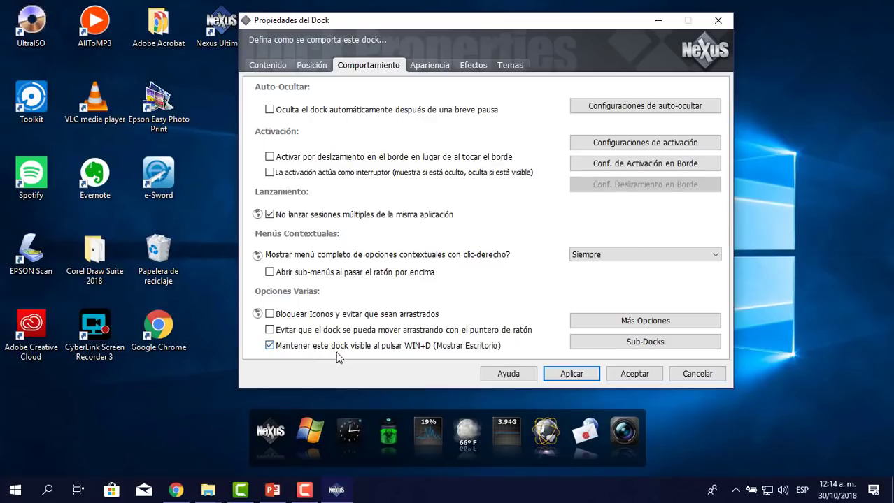
click(431, 67)
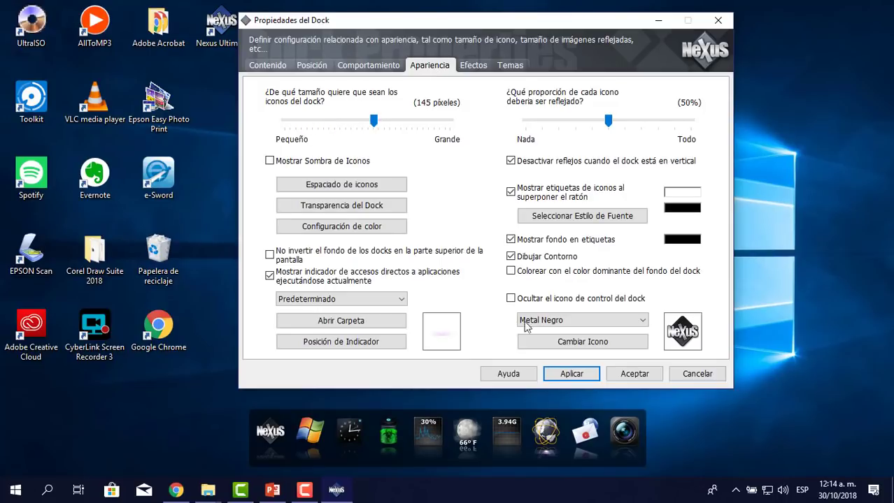
- Shrink the dock icons to 50 pixels and apply
click(572, 374)
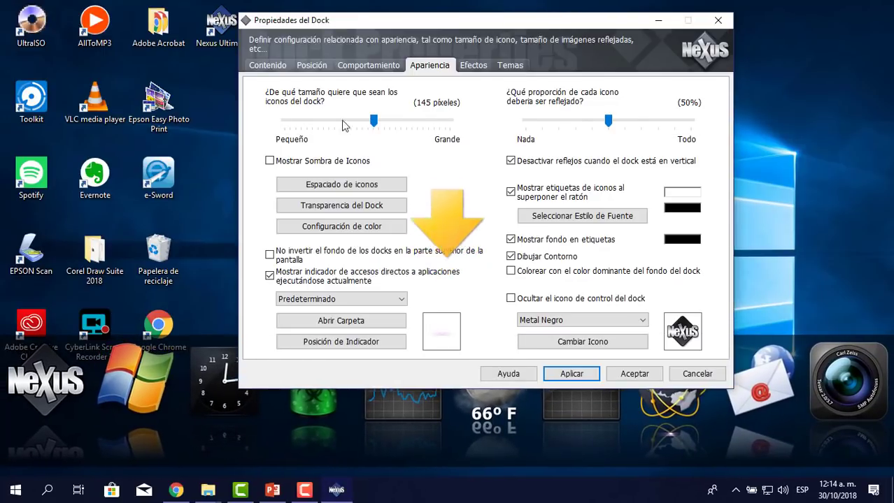
drag(374, 123, 312, 128)
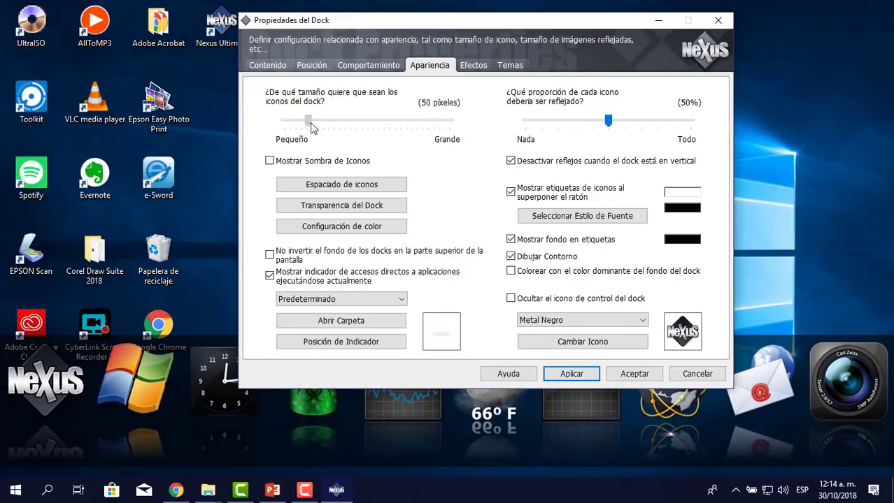
click(571, 372)
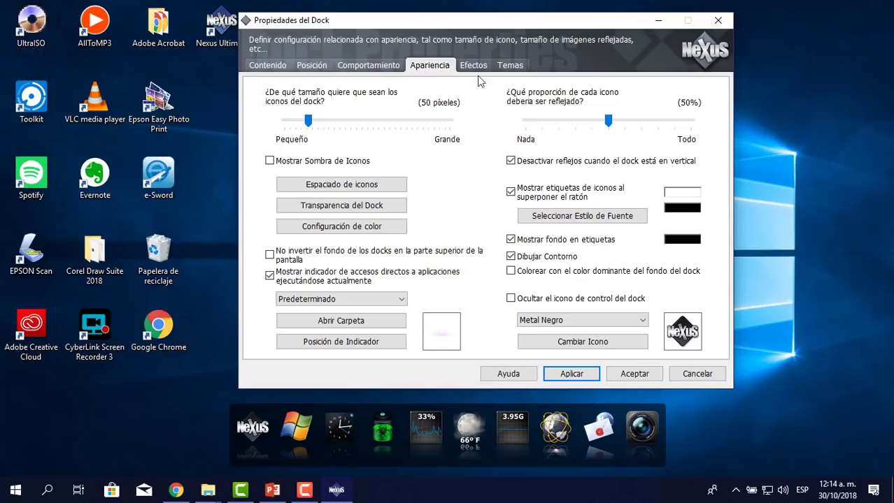
- Set the dock background transparency to 100% and apply it
click(362, 208)
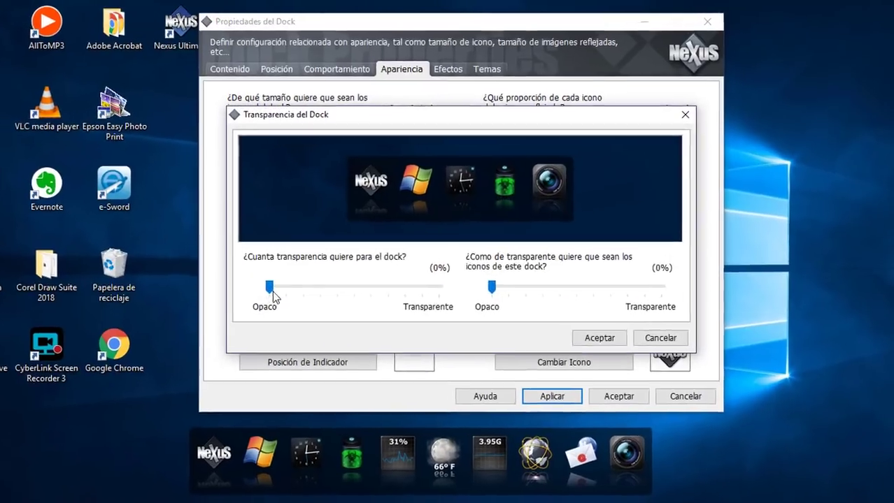
drag(306, 273, 463, 290)
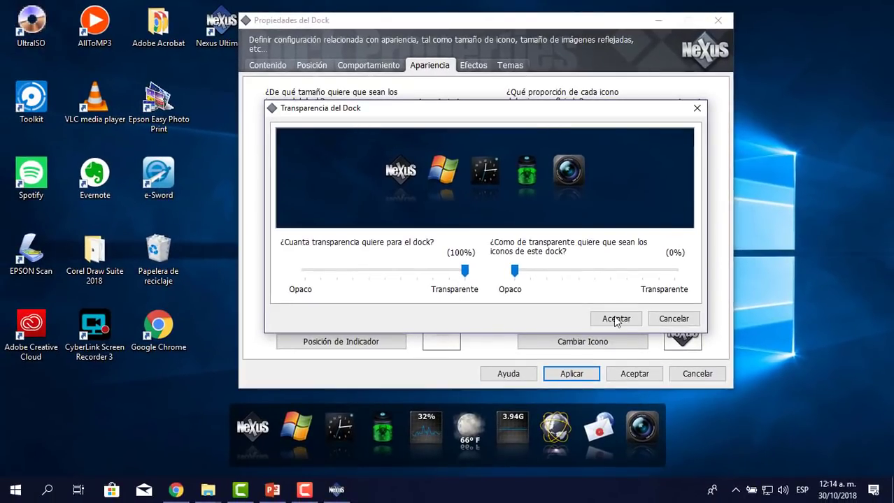
click(624, 319)
click(571, 375)
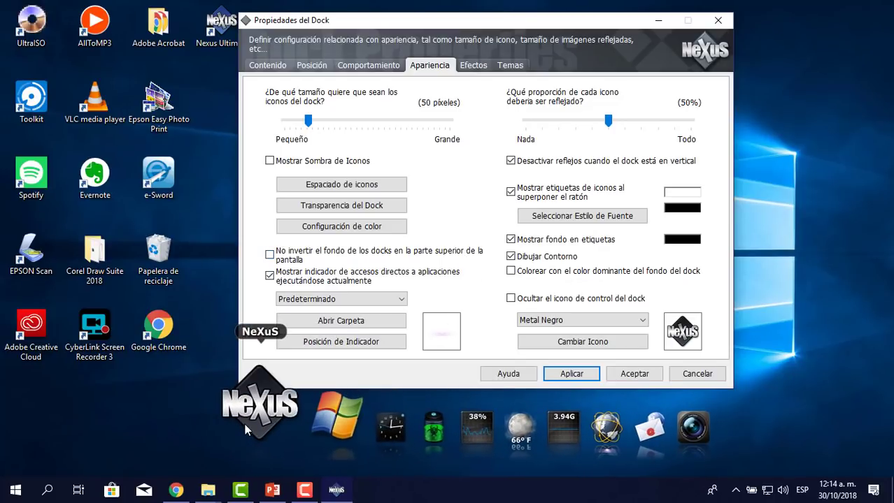
- Tick 'Ocultar el icono de control del dock' so the dock begins with the Windows Start icon
mouse_move(244, 424)
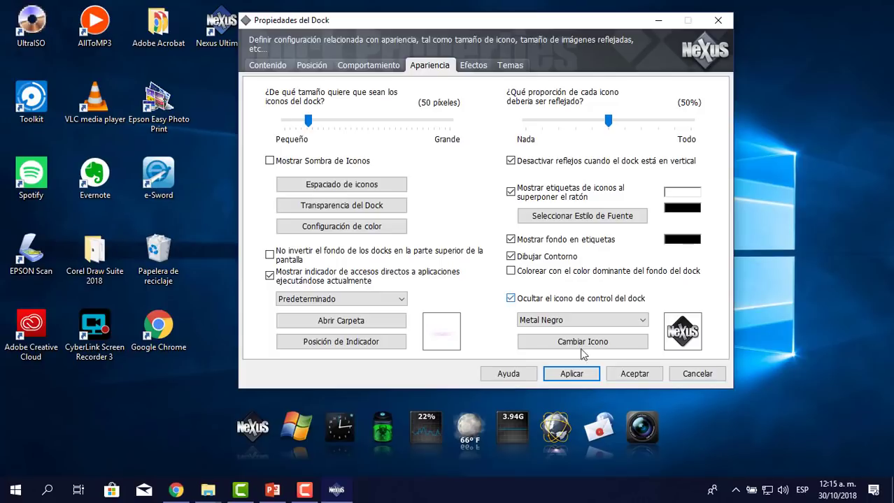
click(591, 376)
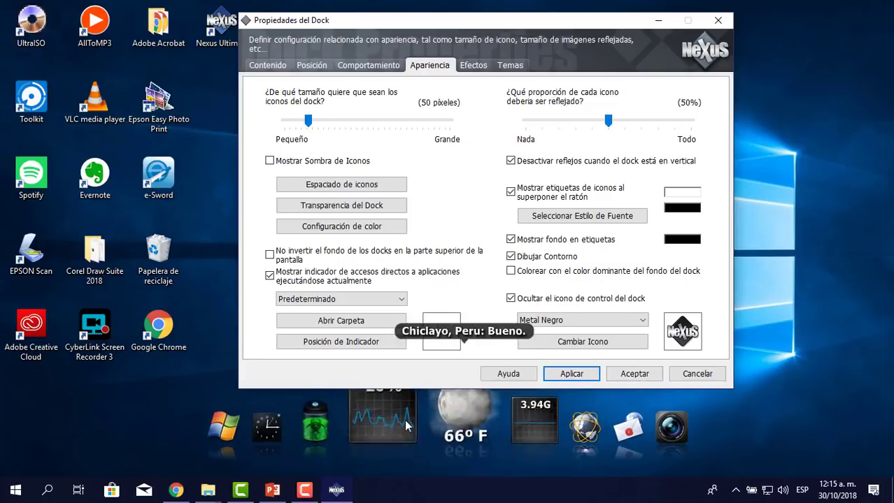
right_click(594, 443)
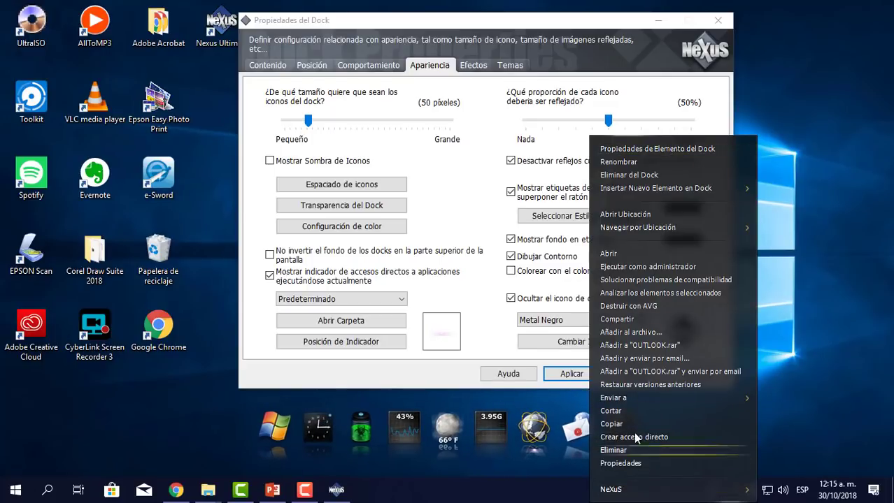
click(529, 357)
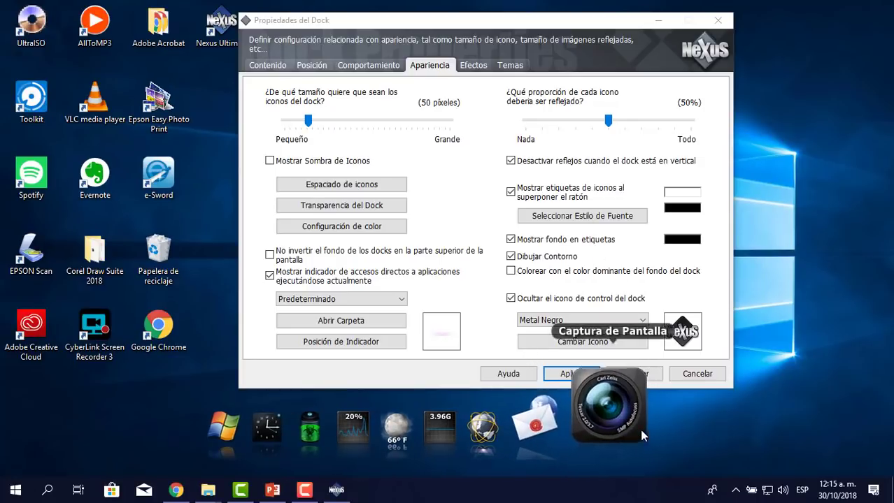
right_click(644, 429)
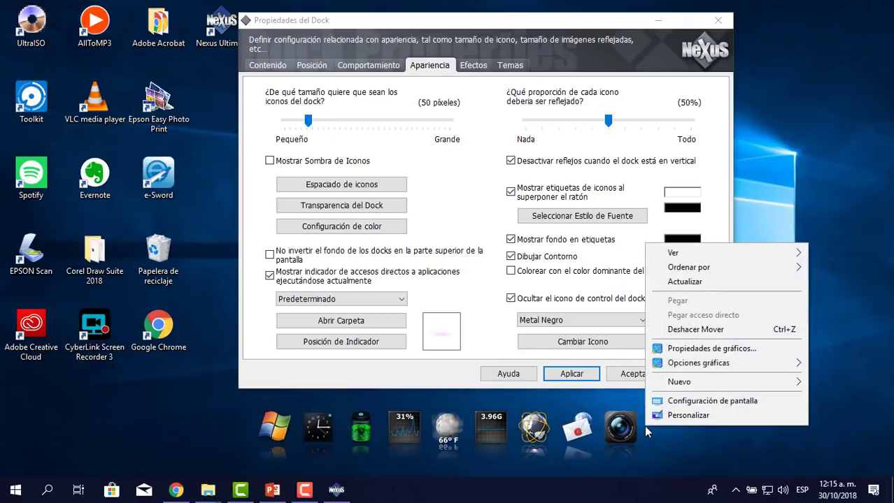
click(599, 425)
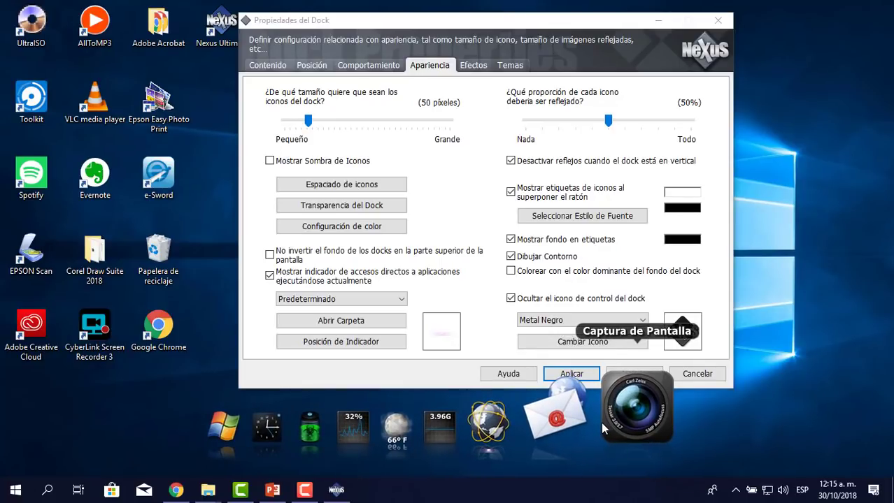
right_click(627, 428)
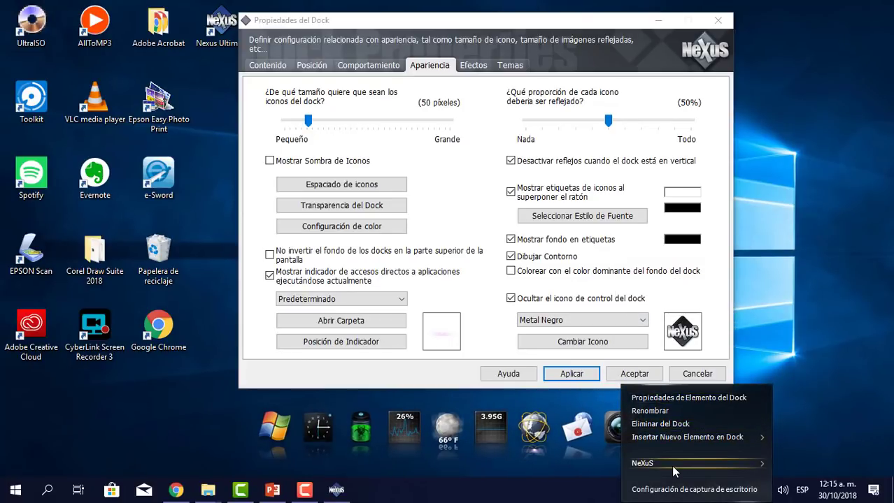
mouse_move(671, 465)
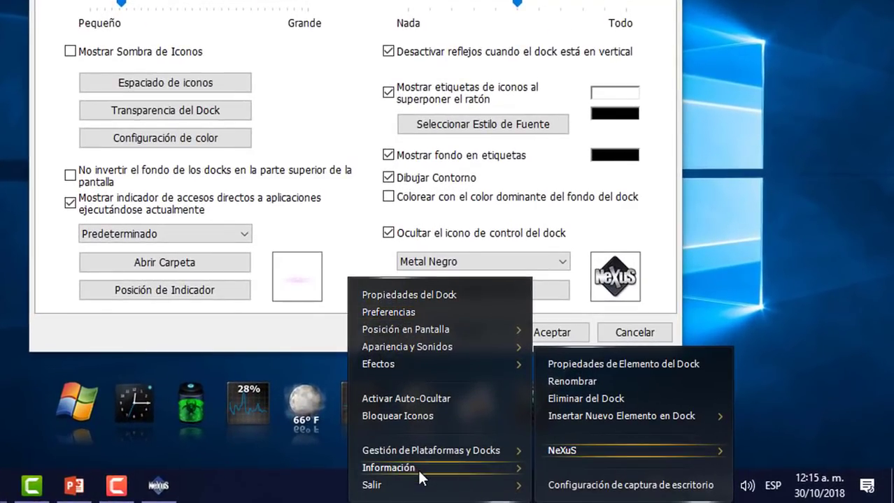
key(Escape)
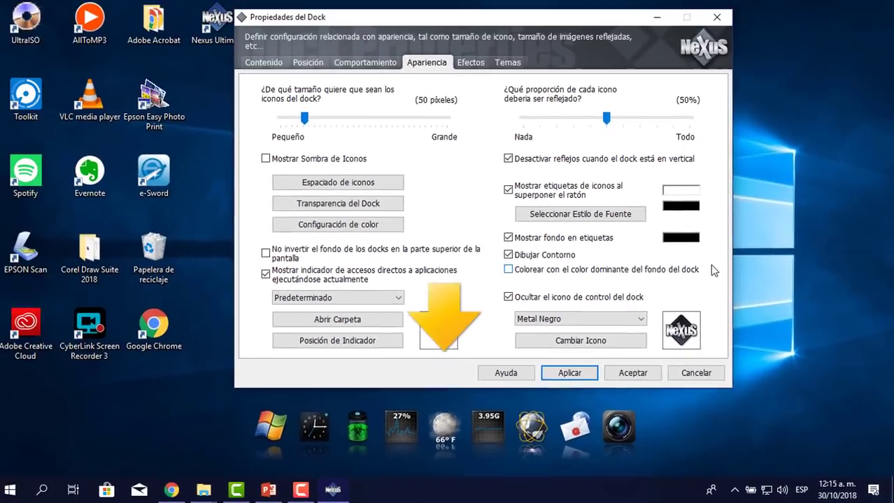
key(Escape)
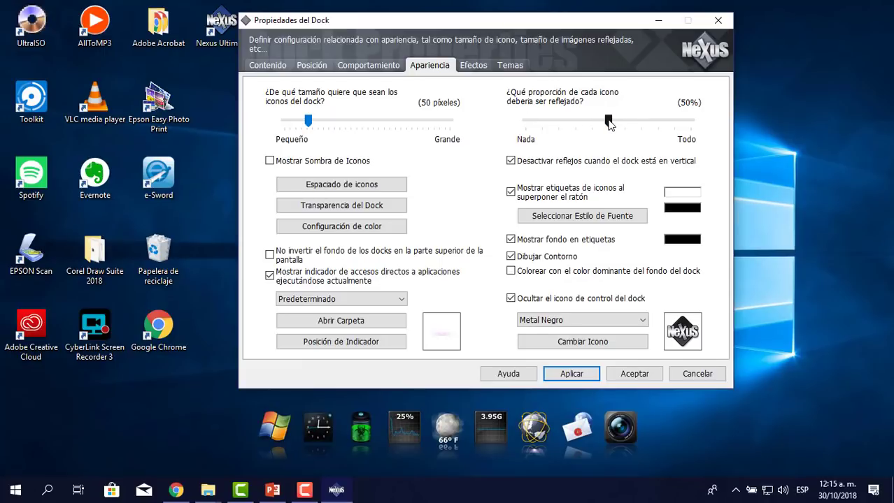
- Preview a higher icon reflection, settle on 43%, and close the properties with Aceptar
drag(631, 125, 651, 122)
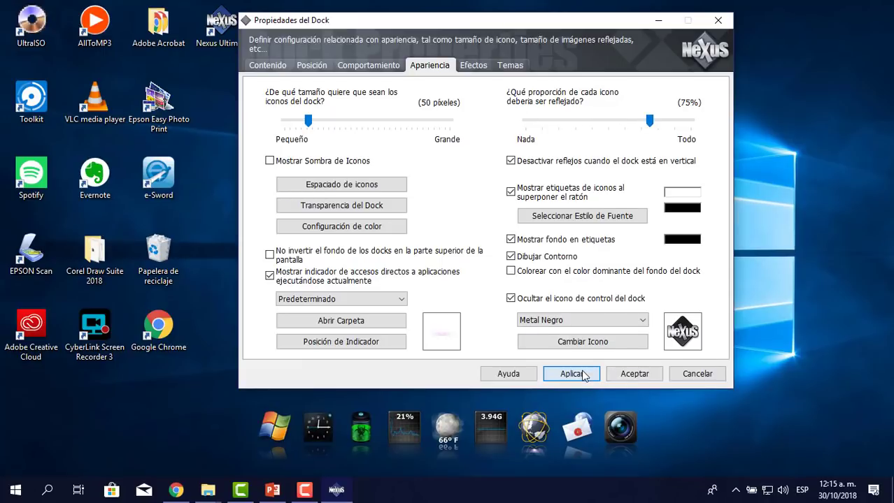
click(570, 374)
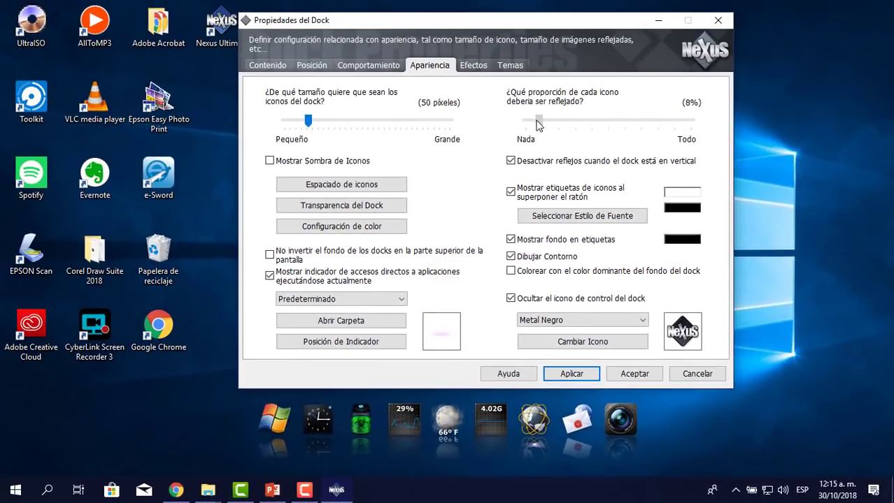
click(571, 374)
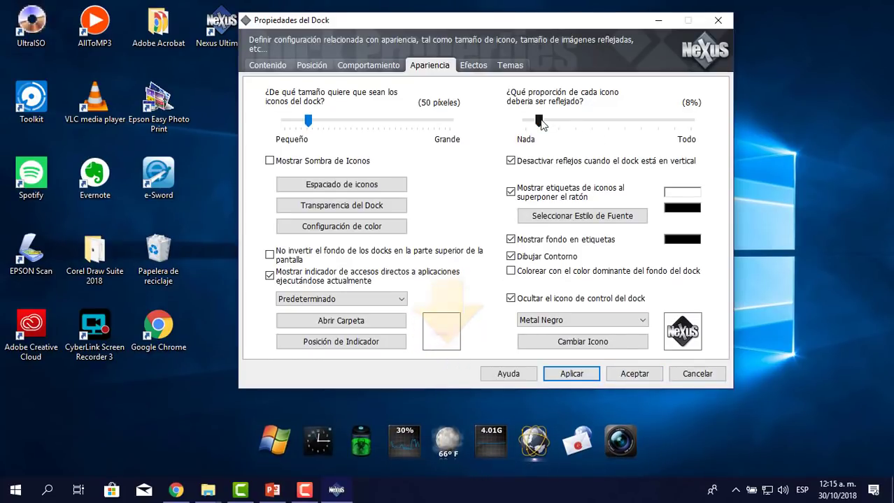
click(632, 376)
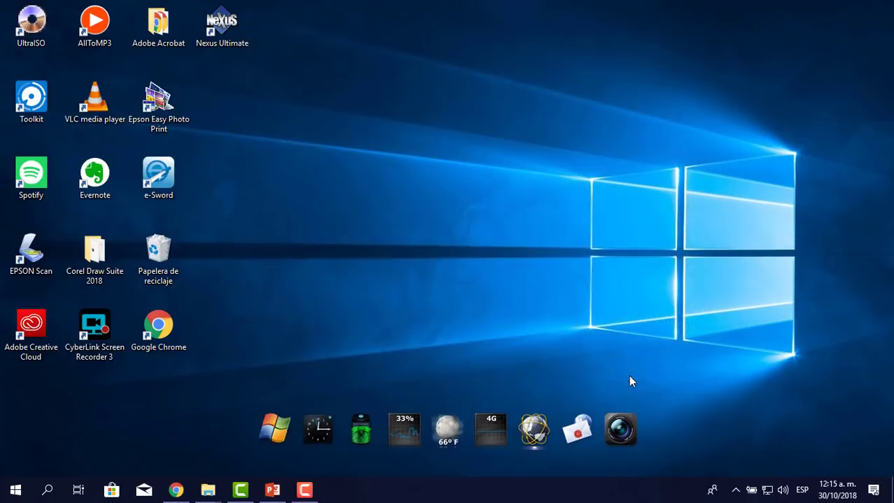
- Open Propiedades del Dock from the dock's NeXuS menu and move the window up-right
right_click(275, 425)
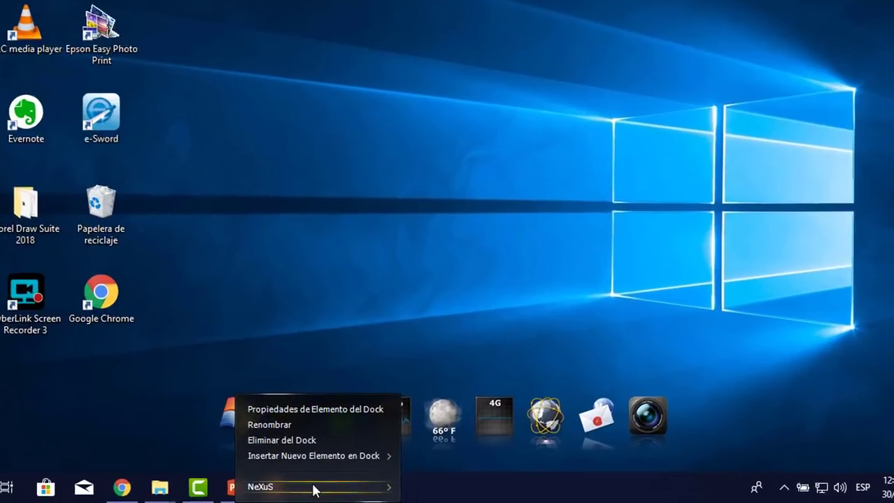
mouse_move(337, 487)
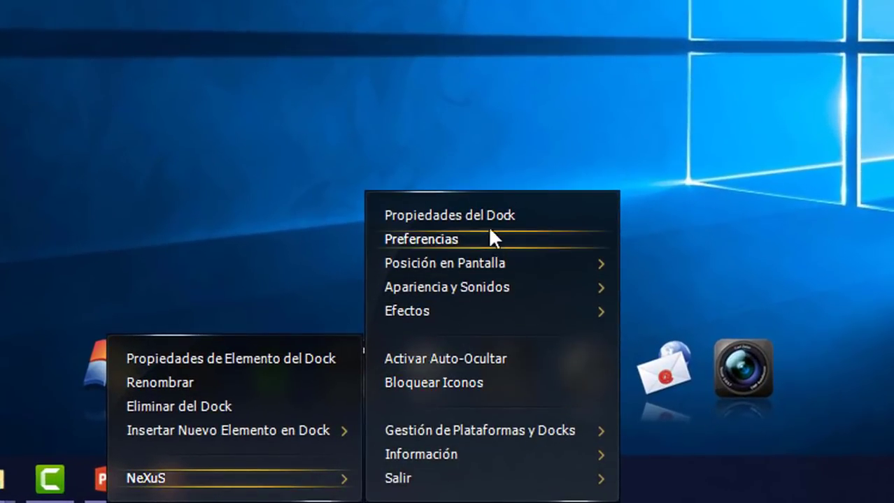
click(489, 220)
drag(532, 74, 585, 20)
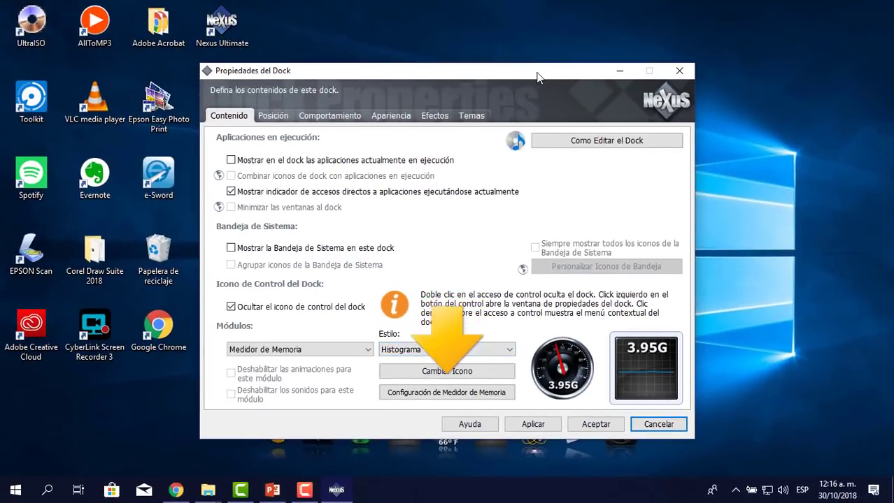
- Raise the Apariencia reflection from 43% to 50%, apply it, and show the Efectos page
click(485, 57)
click(448, 59)
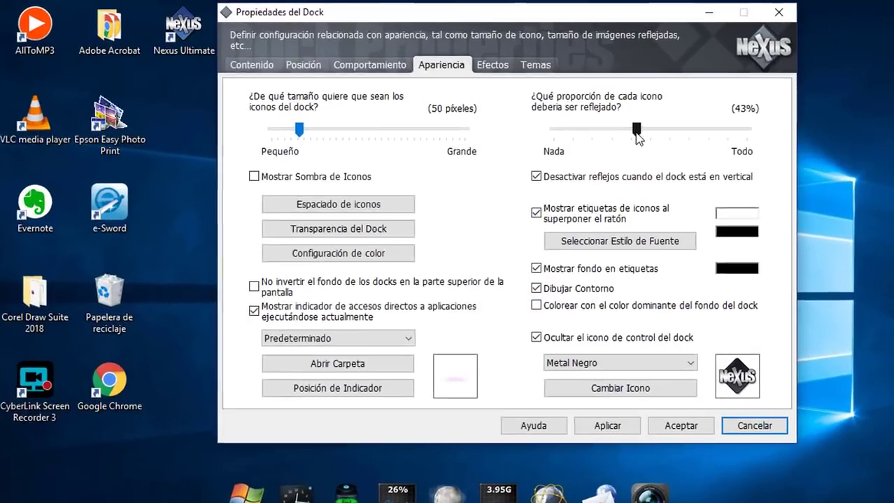
drag(609, 114, 623, 115)
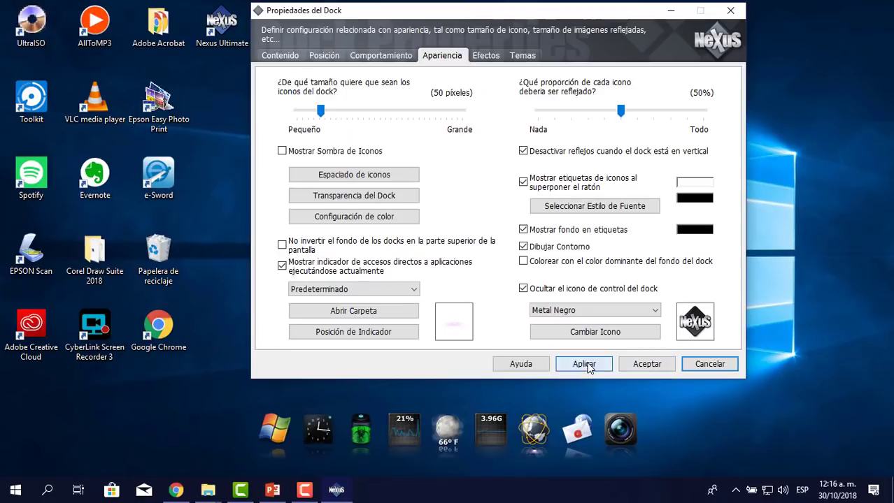
click(586, 367)
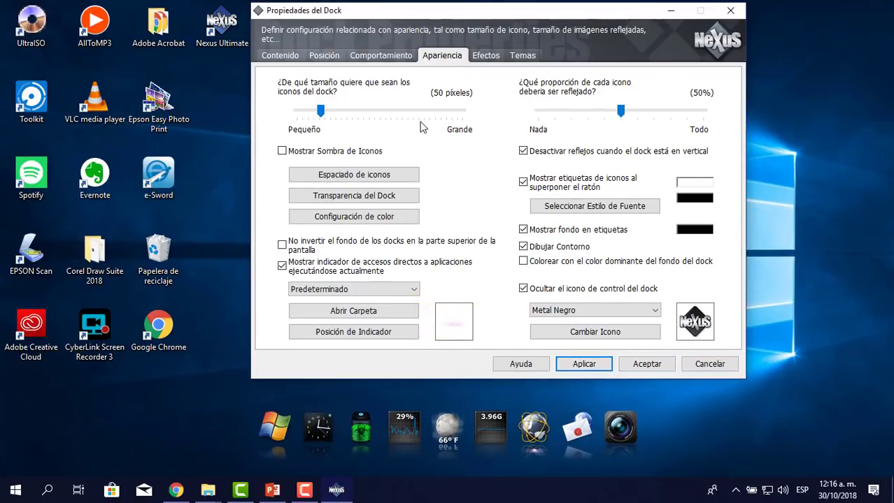
click(487, 57)
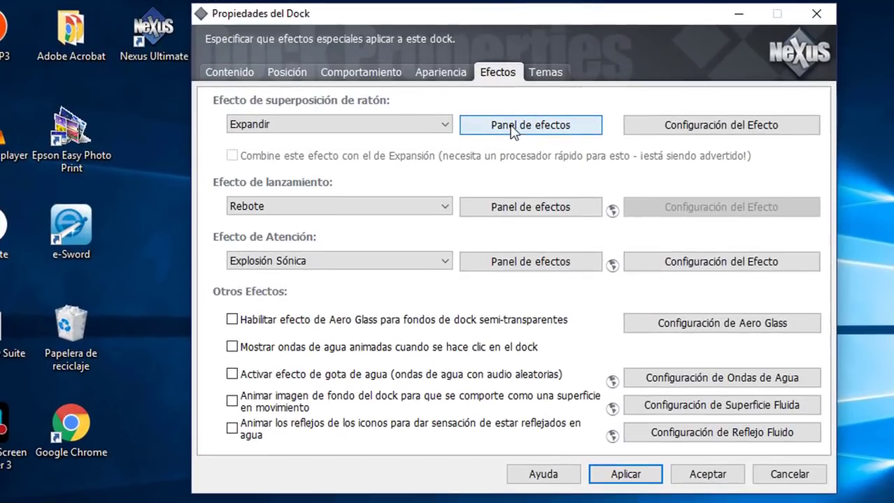
- Try Tormenta de iones as the mouse-over effect and apply it
click(497, 98)
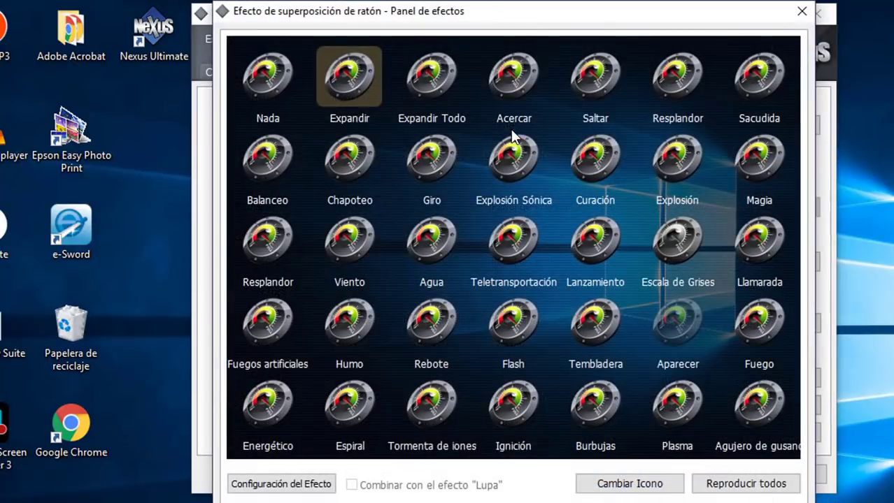
drag(479, 11, 225, 9)
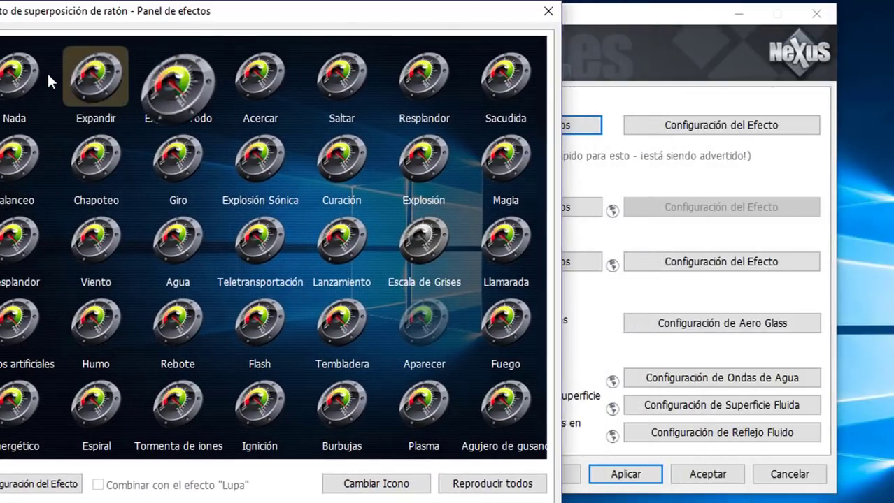
click(426, 412)
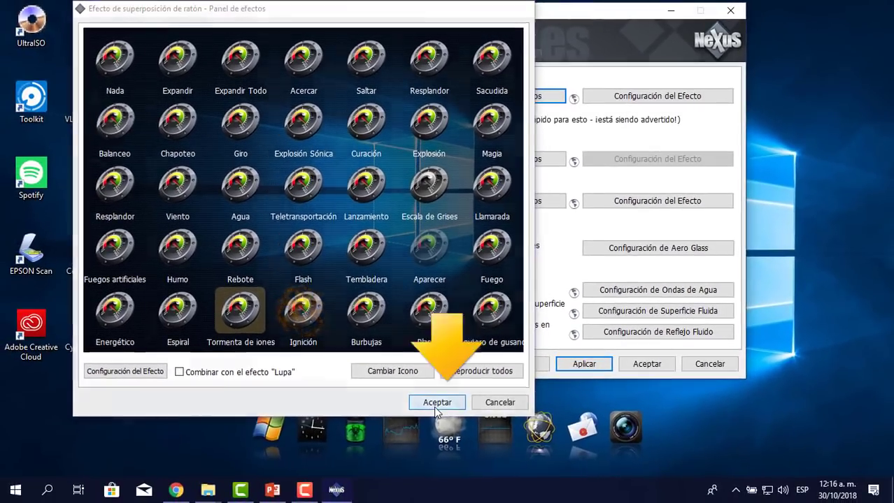
click(435, 491)
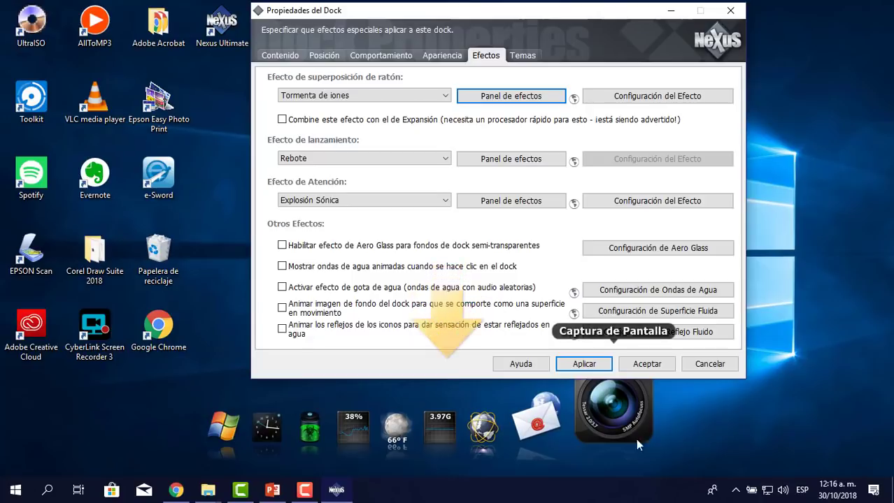
click(600, 368)
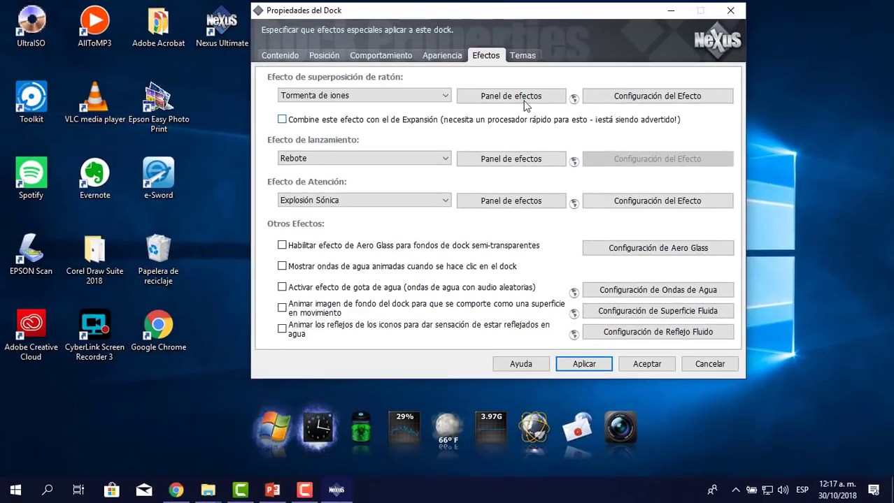
- Set the mouse-over effect back to Expandir in the effects gallery
click(524, 101)
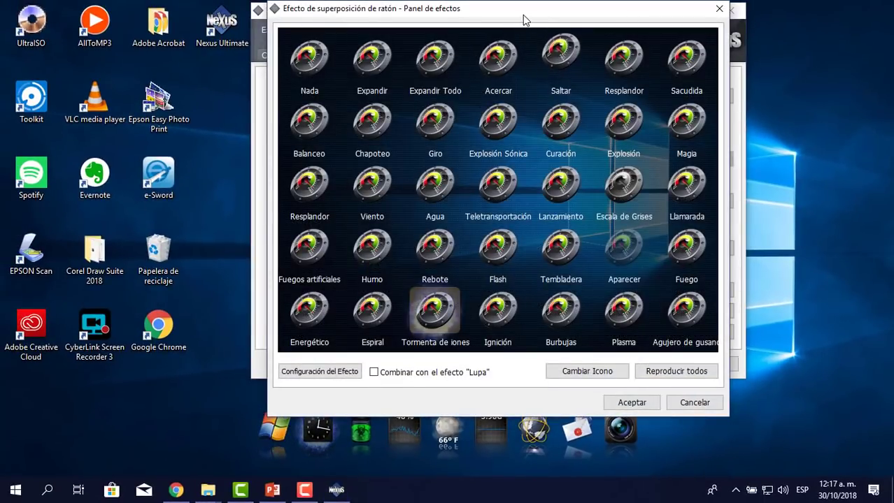
drag(524, 19, 353, 20)
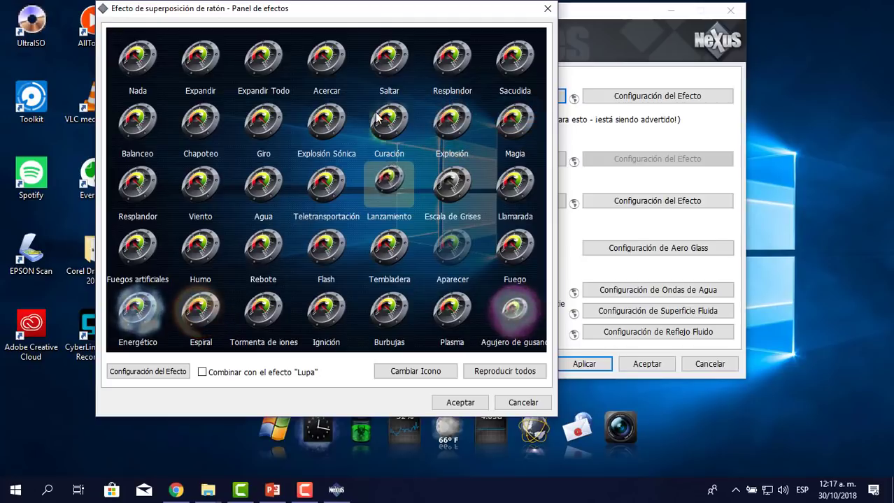
click(191, 63)
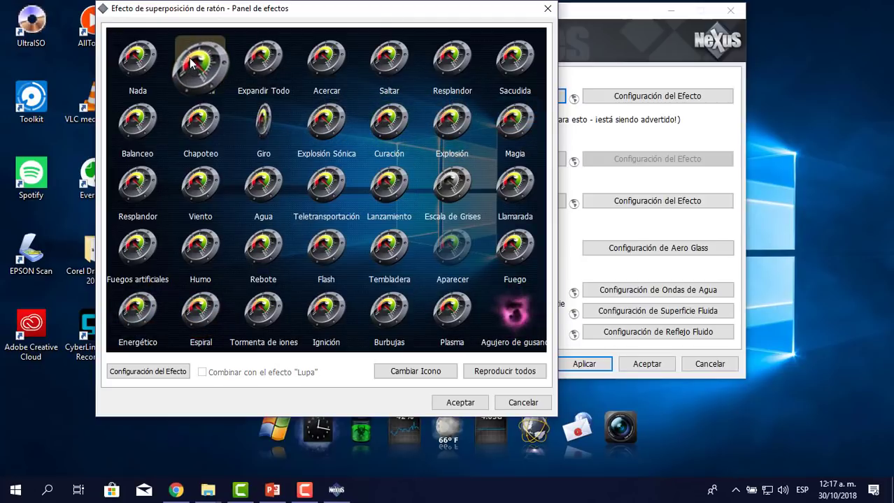
click(455, 402)
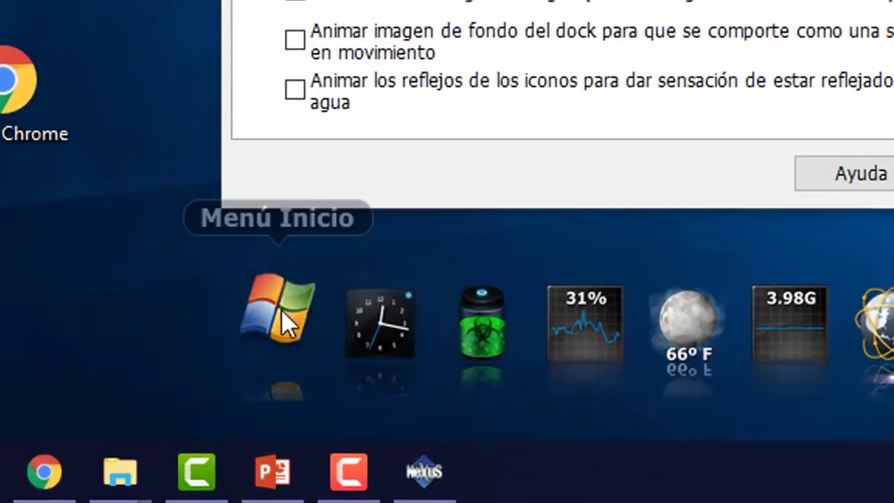
- Open and close the Start menu from the dock twice to see the current launch effect
click(276, 428)
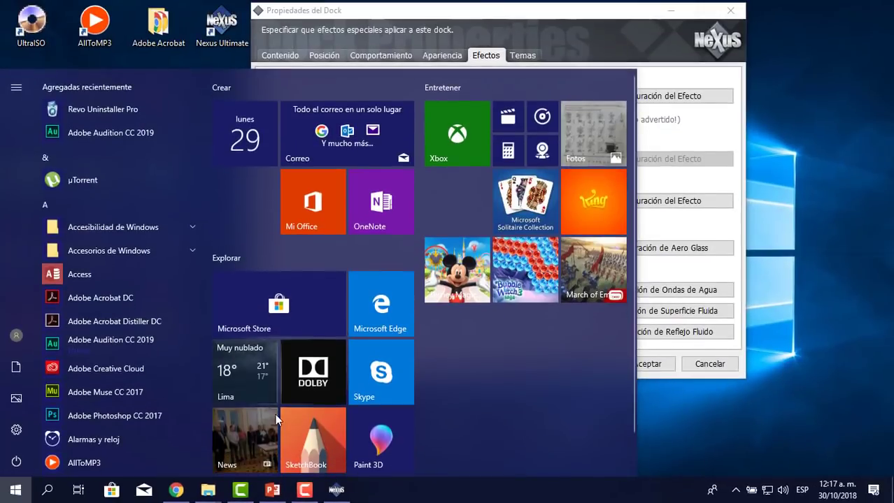
key(Escape)
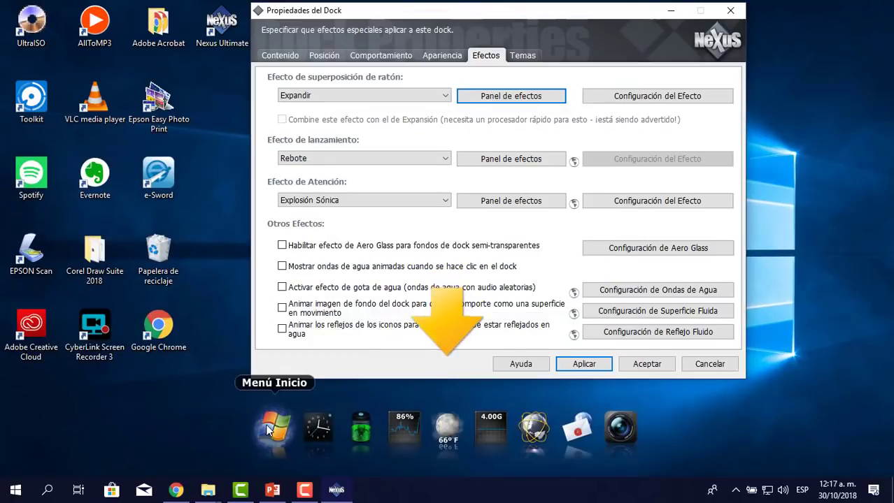
click(268, 429)
key(Escape)
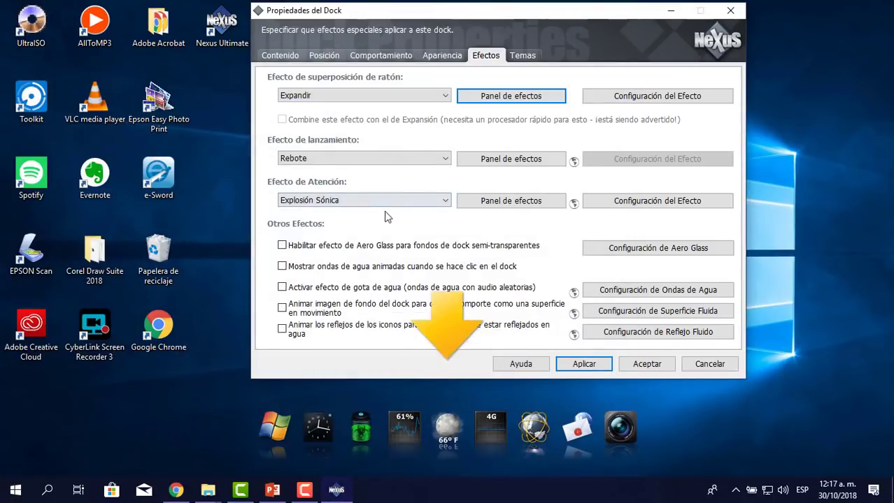
- Switch the launch effect to Llamarada, apply it, and test it on the Start icon
click(384, 159)
click(475, 160)
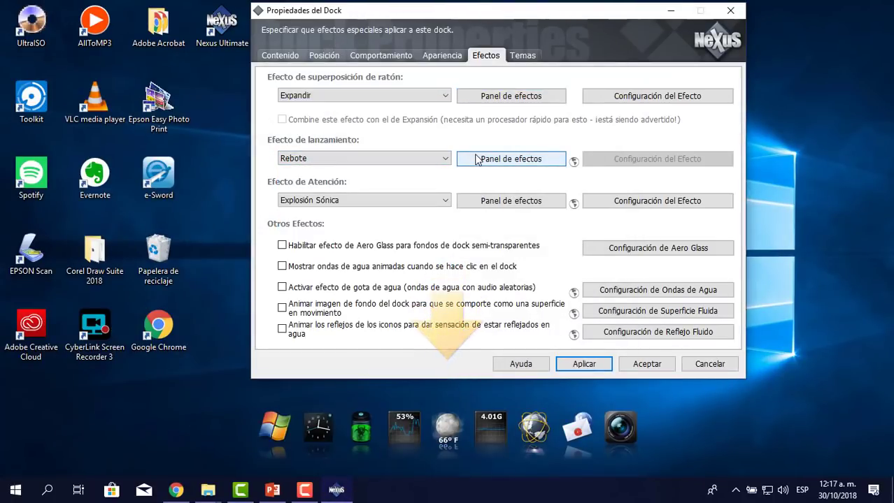
click(485, 160)
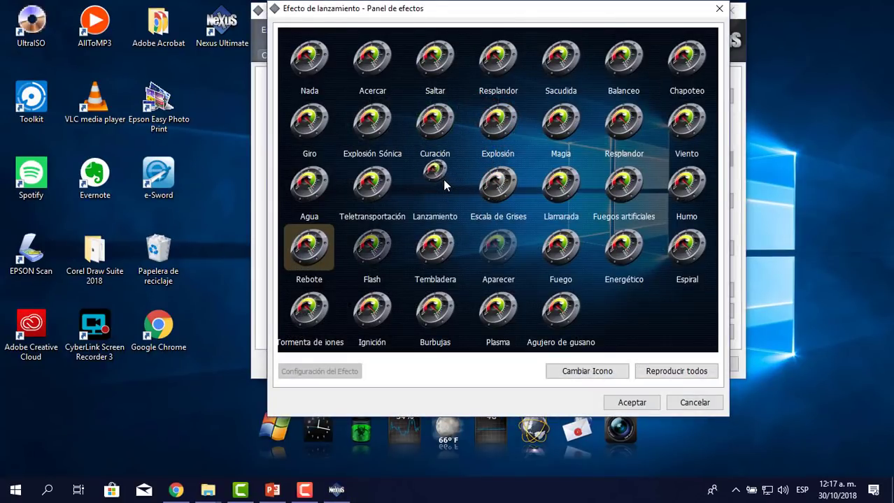
click(559, 187)
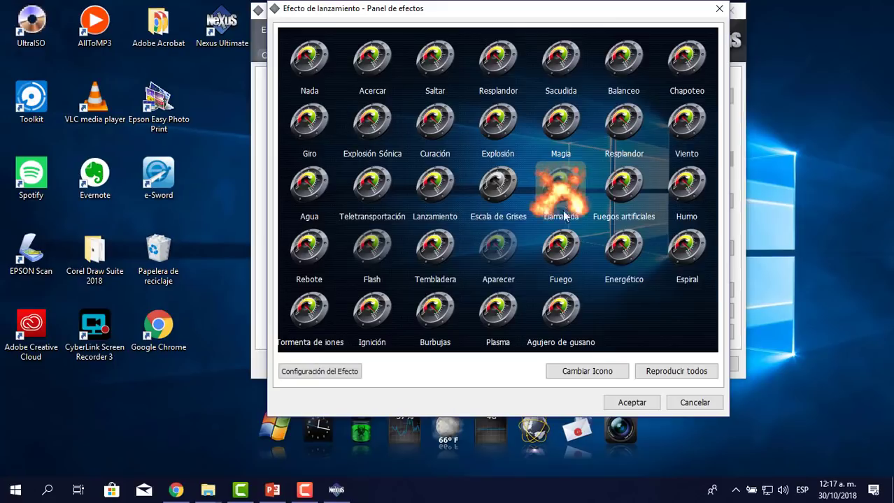
click(633, 403)
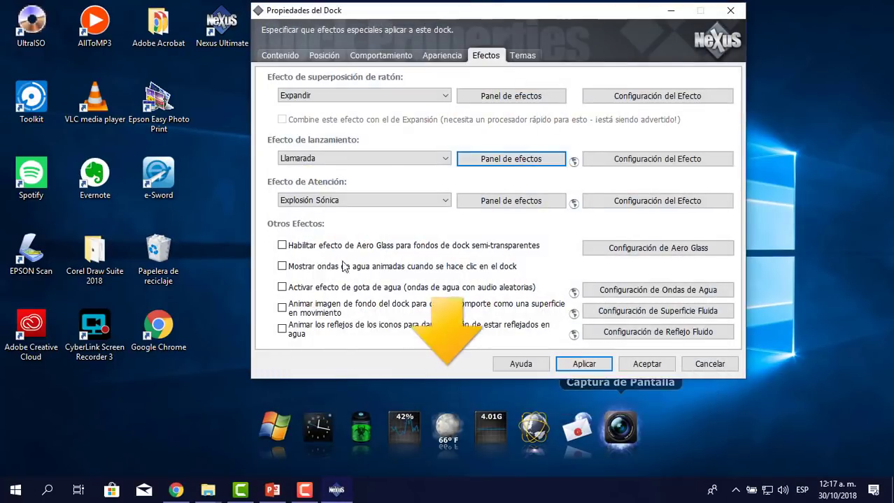
click(591, 364)
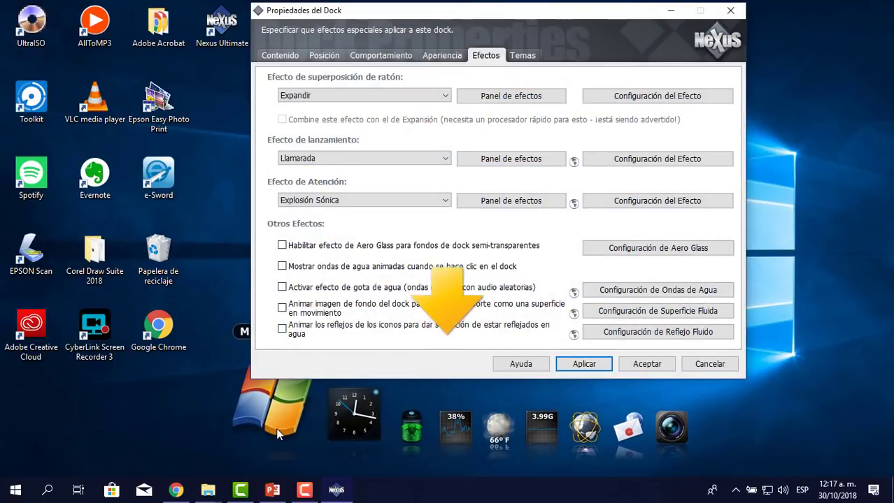
click(275, 428)
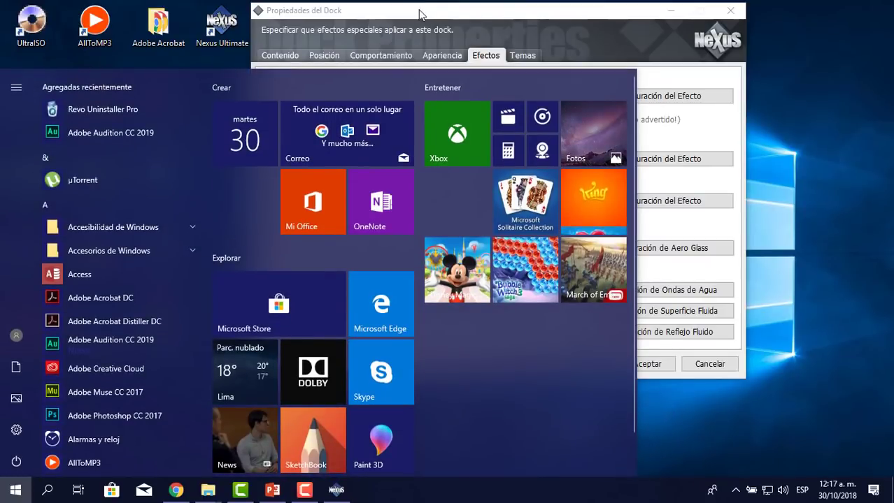
click(421, 14)
- After previewing Saltar, restore Rebote as launch effect, apply, and test it on Start
click(413, 160)
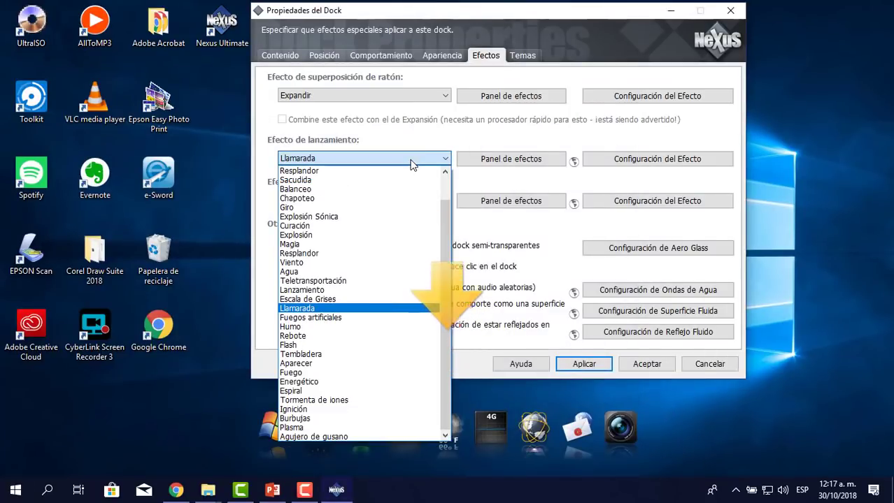
click(502, 162)
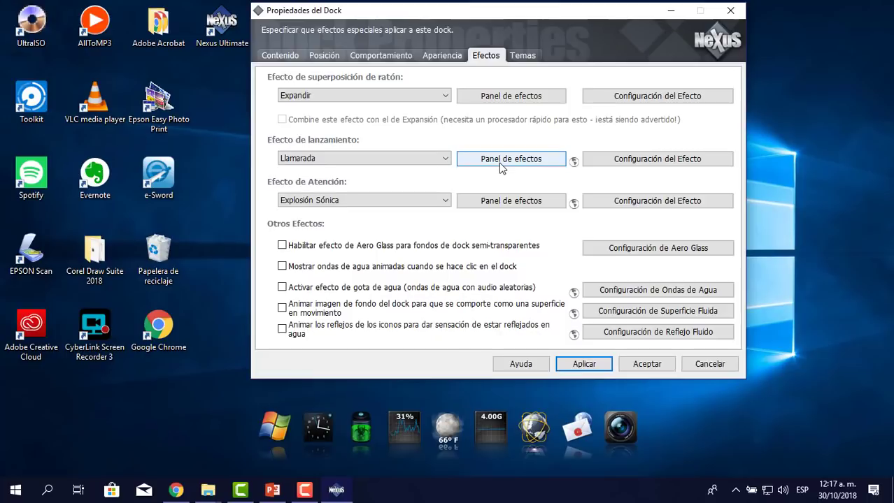
click(511, 160)
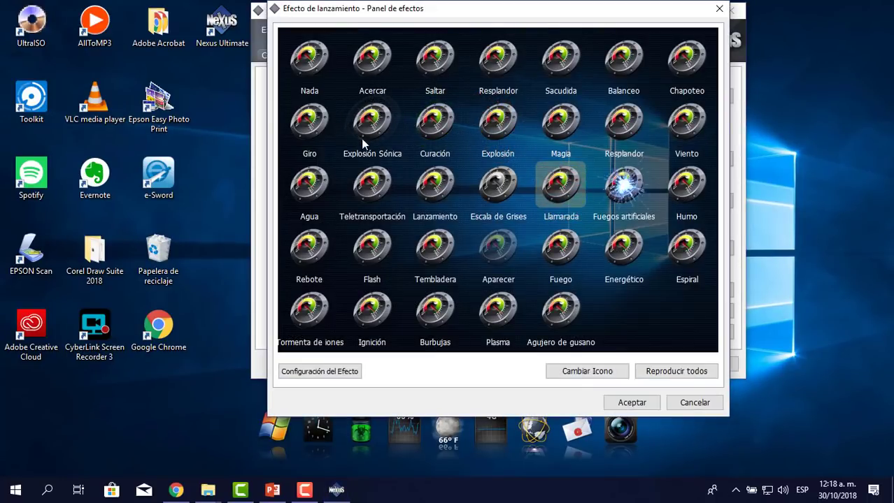
click(442, 63)
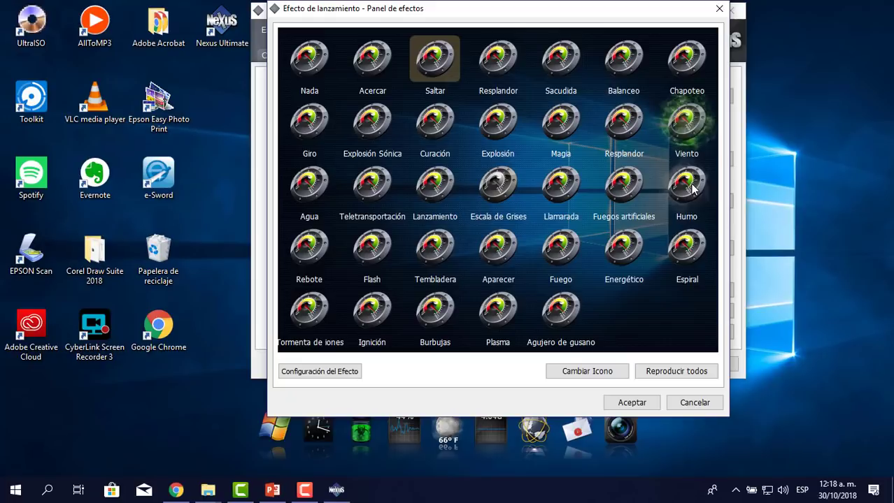
click(310, 255)
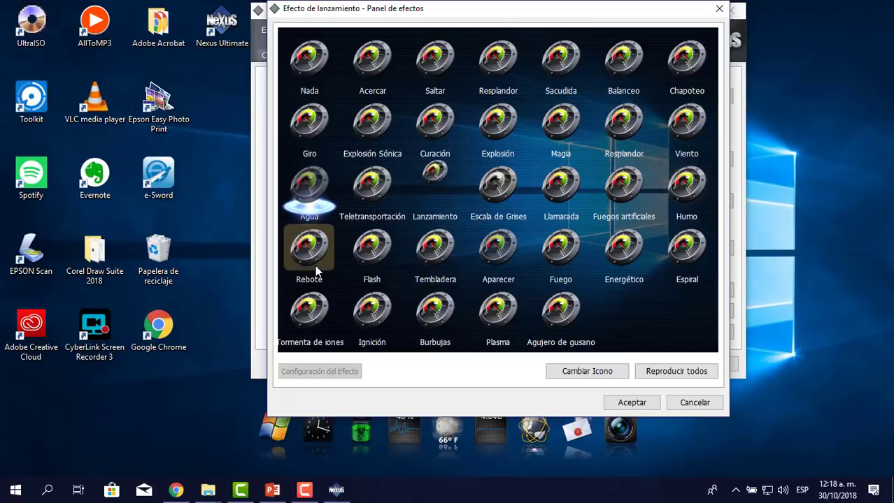
click(630, 402)
click(584, 364)
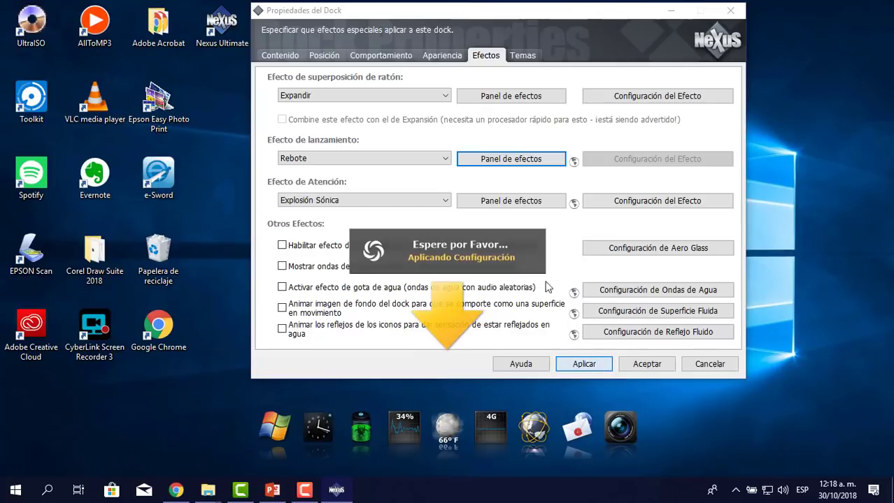
click(271, 429)
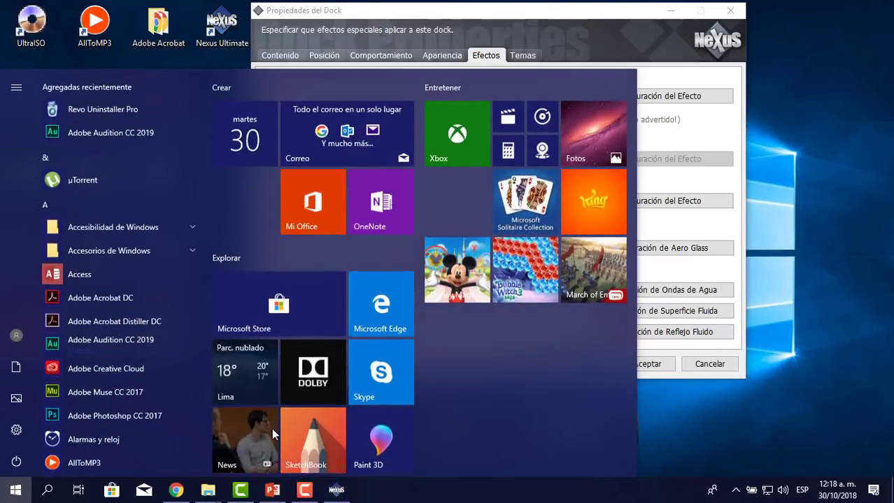
click(372, 15)
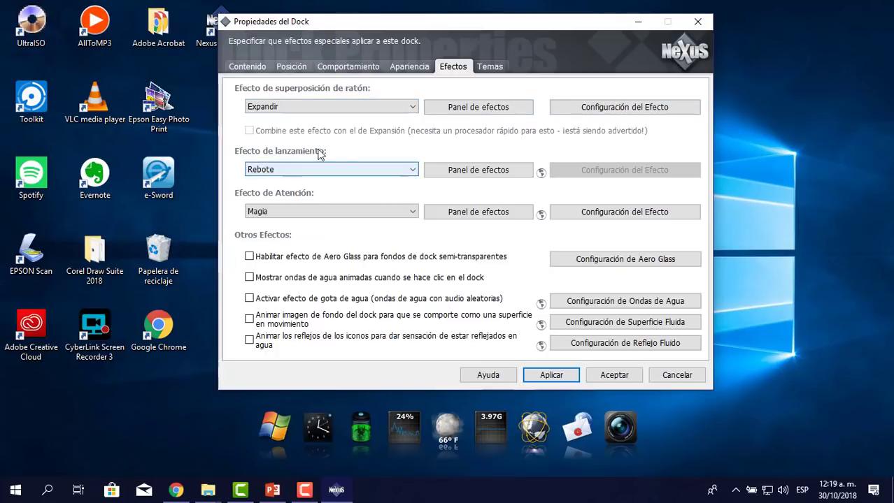
- In Expandir's Configuración del Efecto, keep 128 px and 3 icons and set speed to 60 ms
click(566, 109)
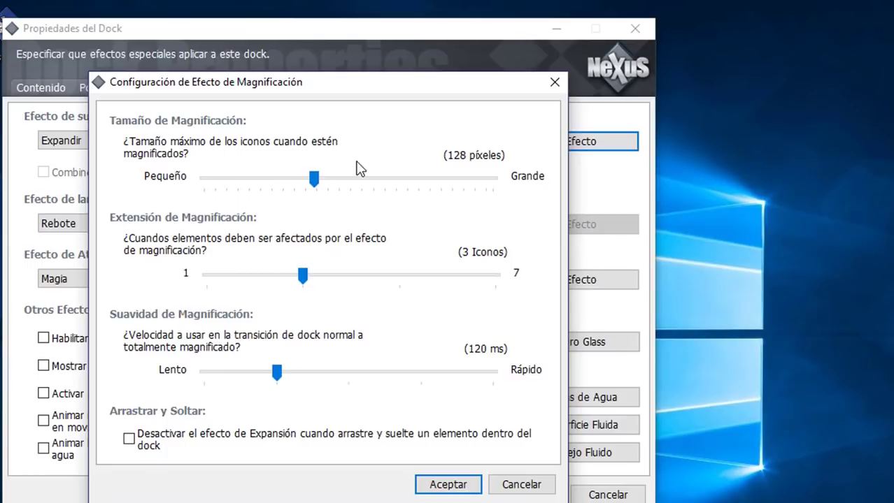
click(554, 82)
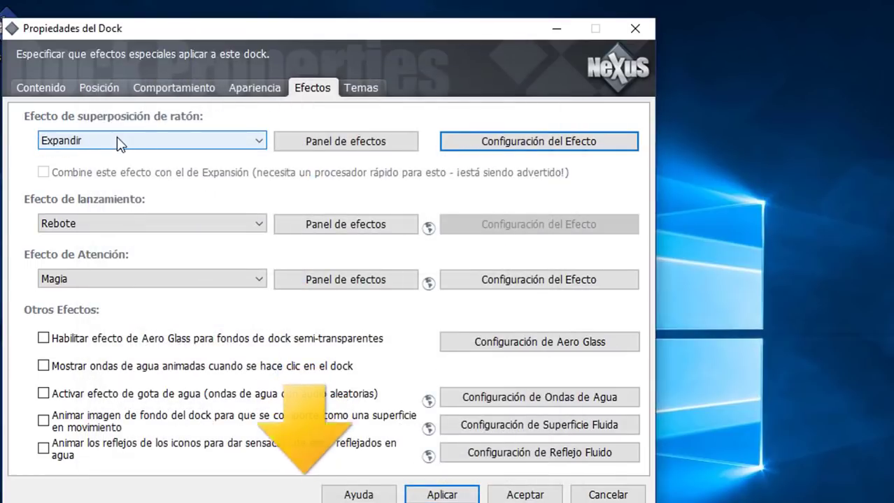
click(482, 141)
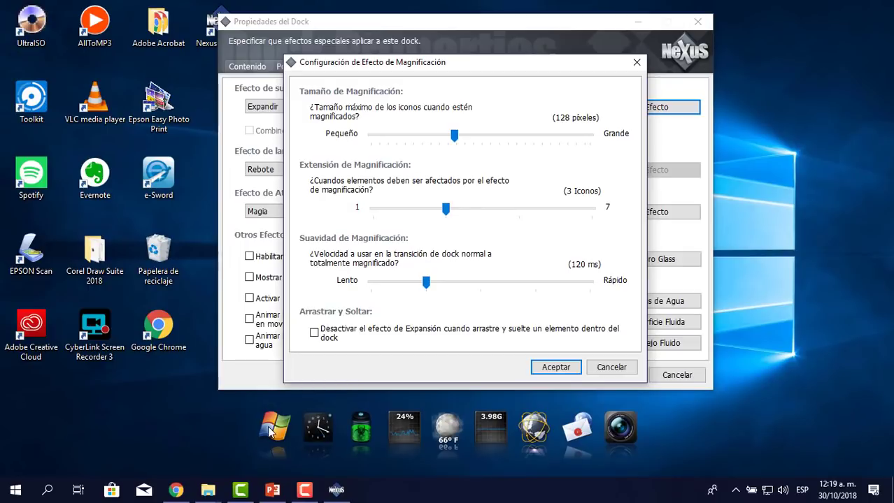
click(611, 368)
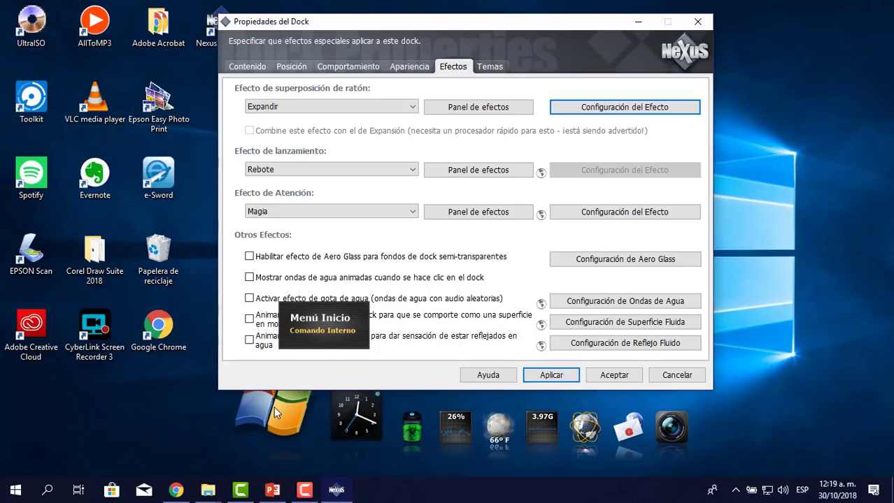
click(615, 111)
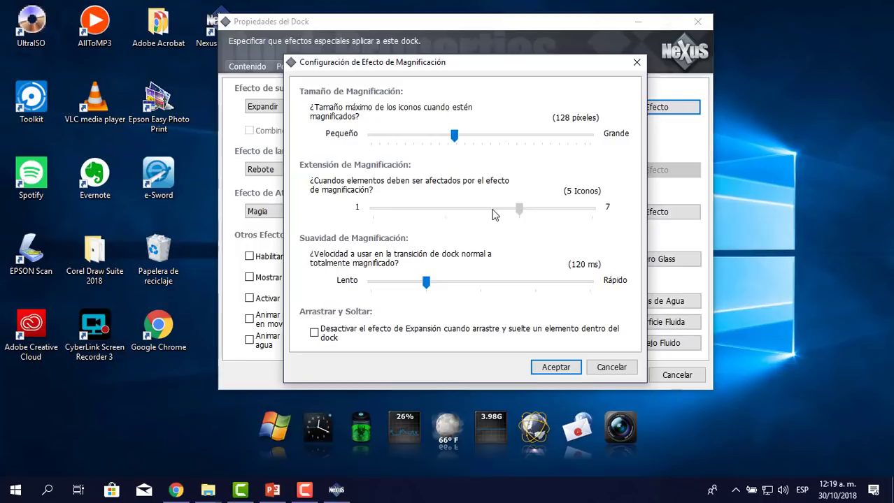
click(570, 371)
click(563, 374)
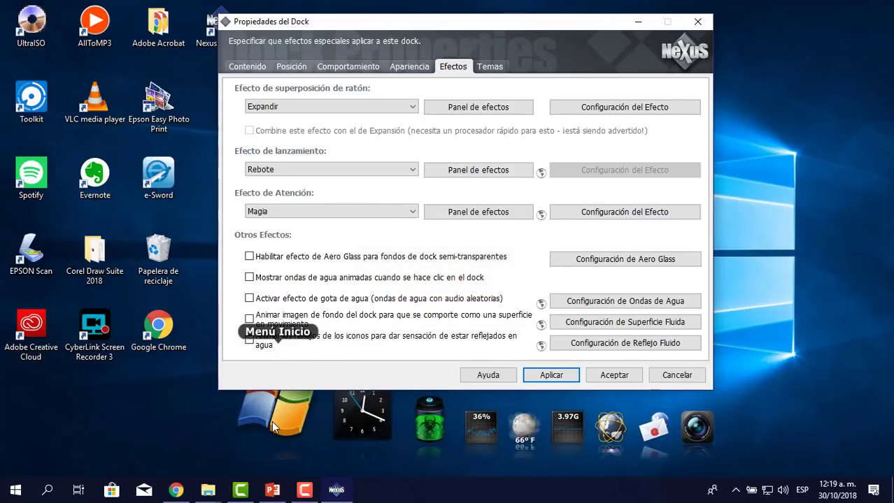
click(630, 111)
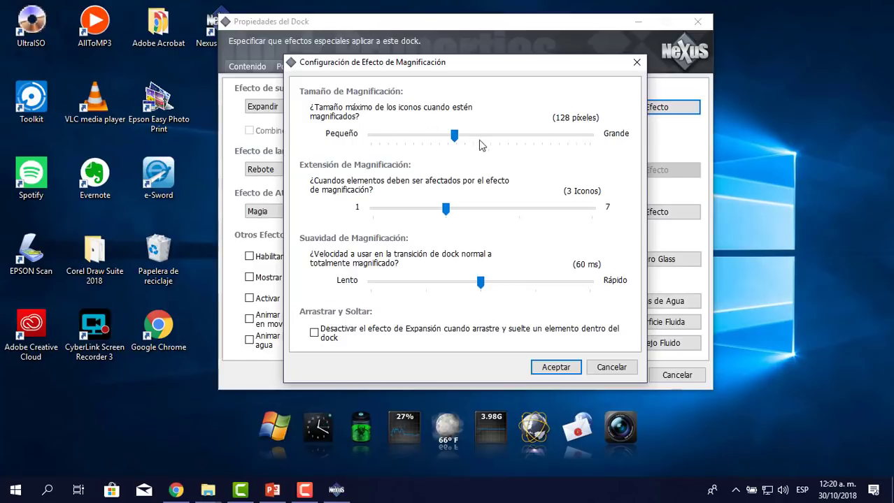
click(552, 369)
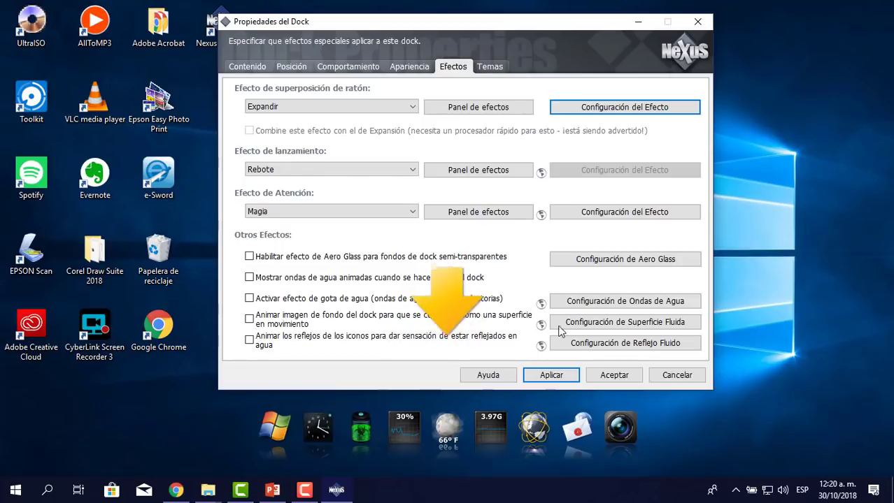
- Apply the magnification, choose the Windows10Nx theme under Temas, apply it, and close with Aceptar
click(552, 375)
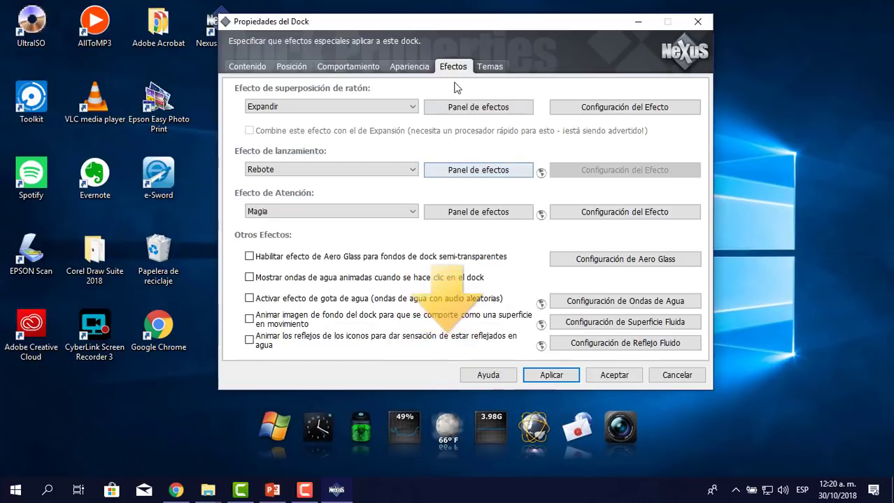
click(489, 67)
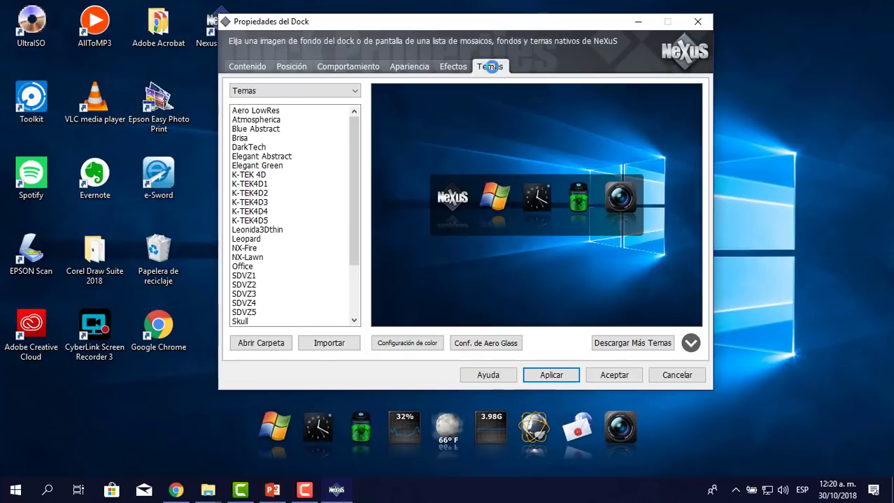
click(552, 377)
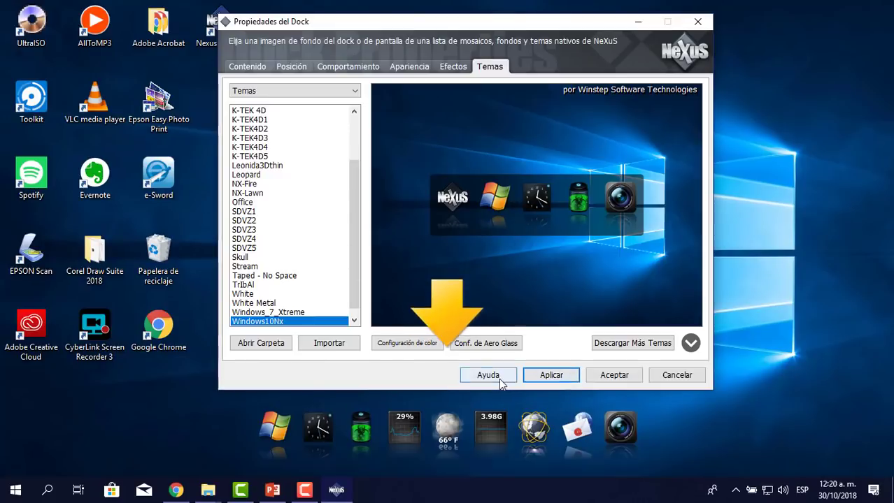
click(613, 376)
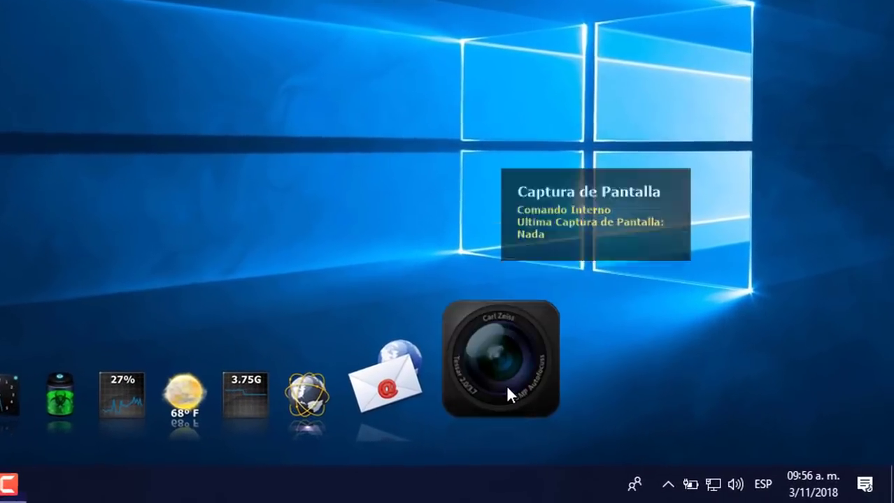
- Remove the screen capture, email checker, memory meter and Google Chrome items from the dock
right_click(623, 422)
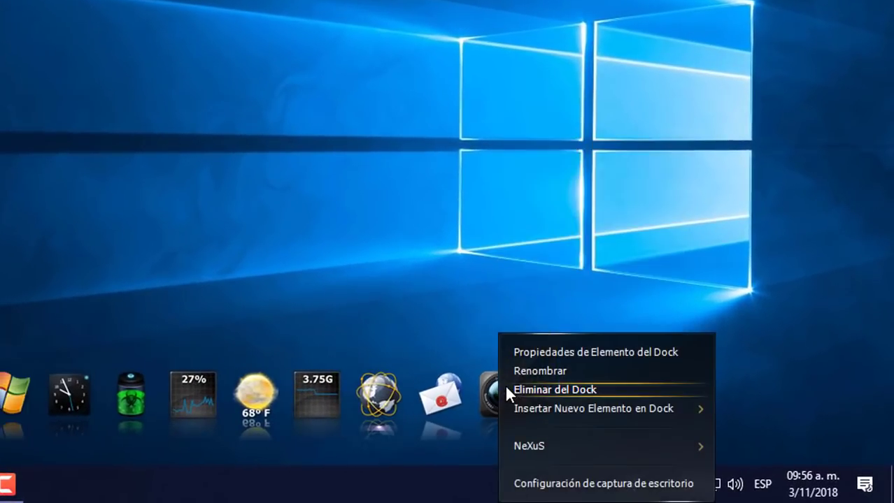
click(546, 389)
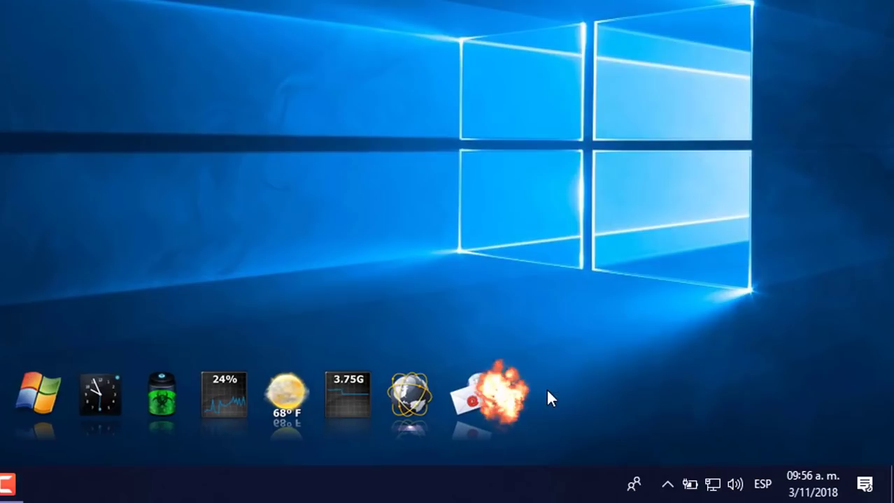
right_click(480, 390)
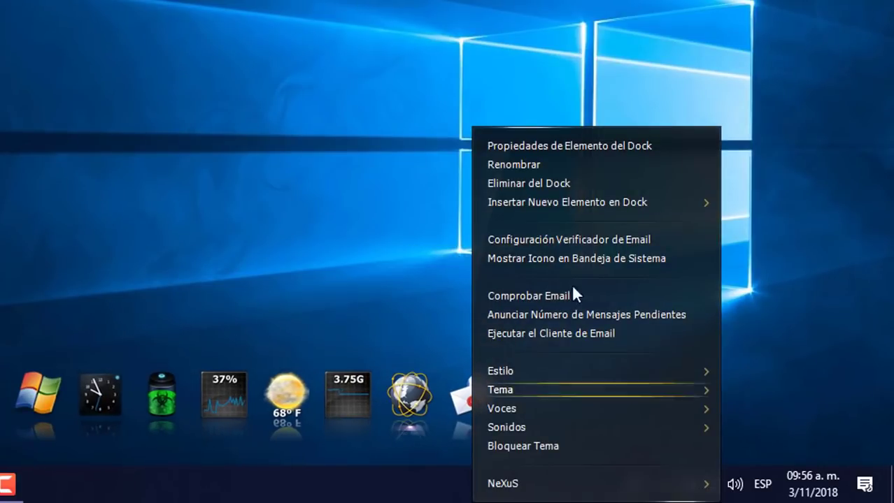
click(549, 184)
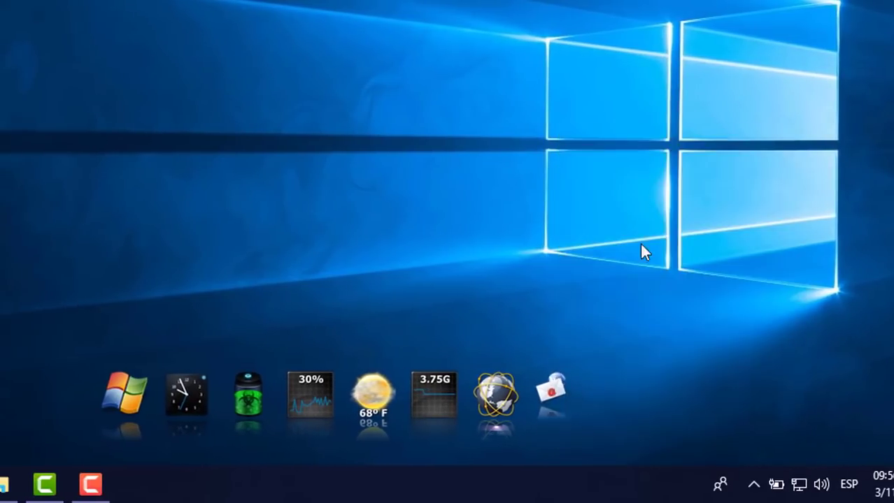
right_click(527, 378)
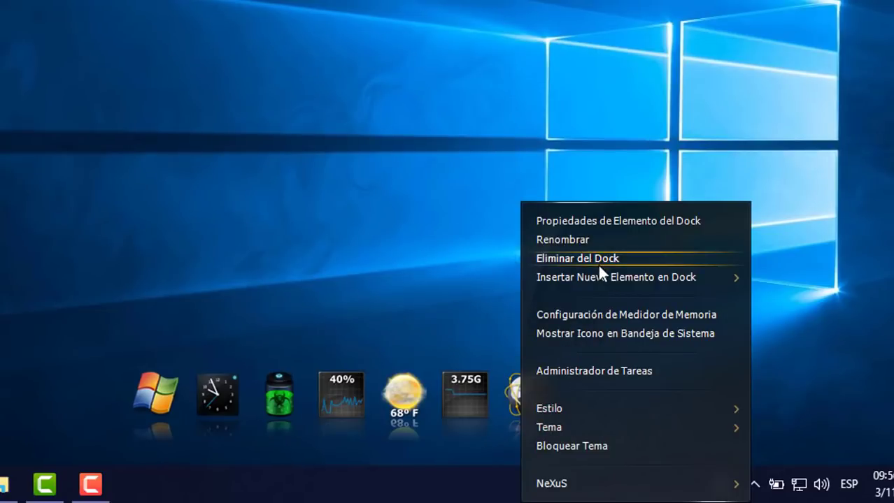
click(598, 263)
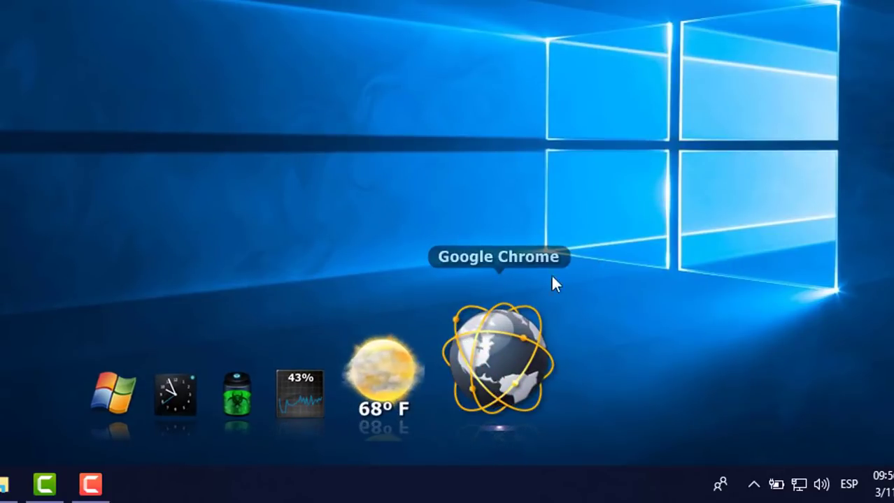
right_click(494, 356)
click(563, 15)
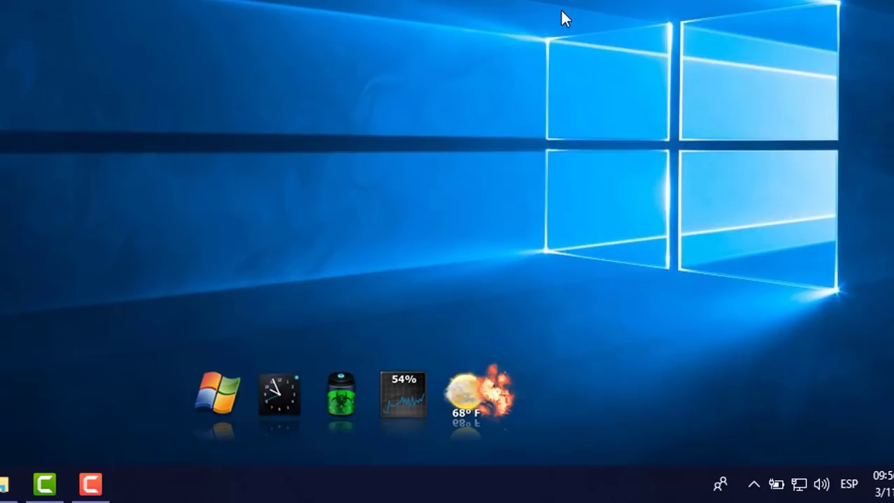
- Remove the weather widget, processor meter, recycle bin and clock items from the dock
right_click(467, 380)
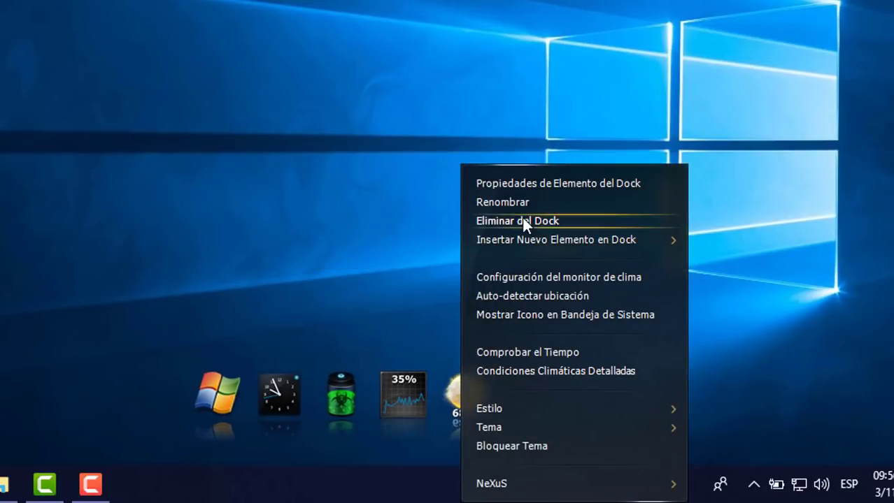
click(522, 221)
right_click(432, 381)
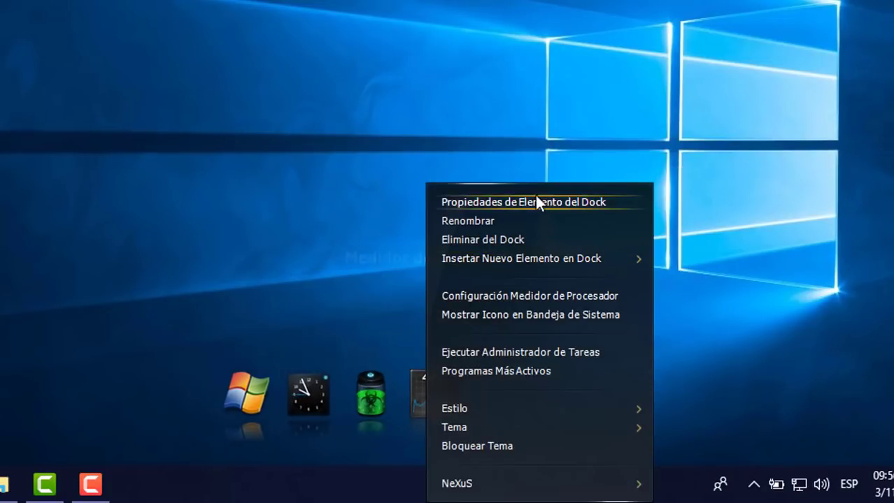
click(497, 236)
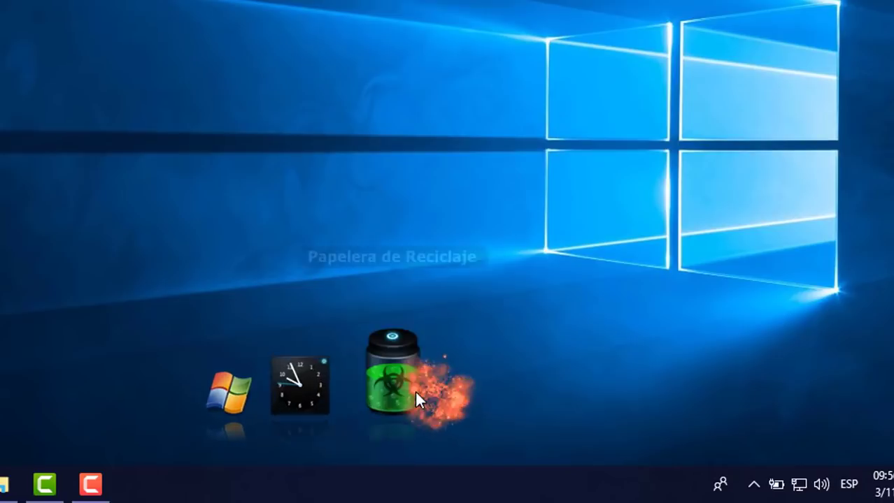
right_click(407, 392)
click(481, 238)
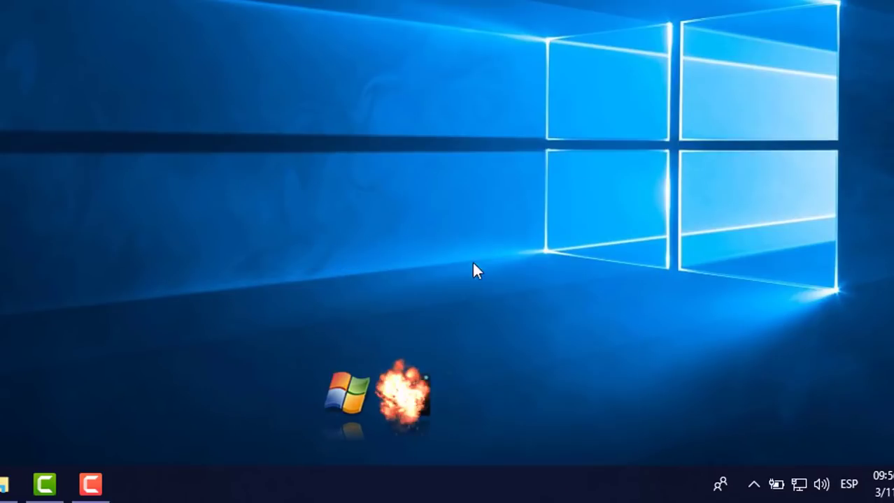
right_click(383, 386)
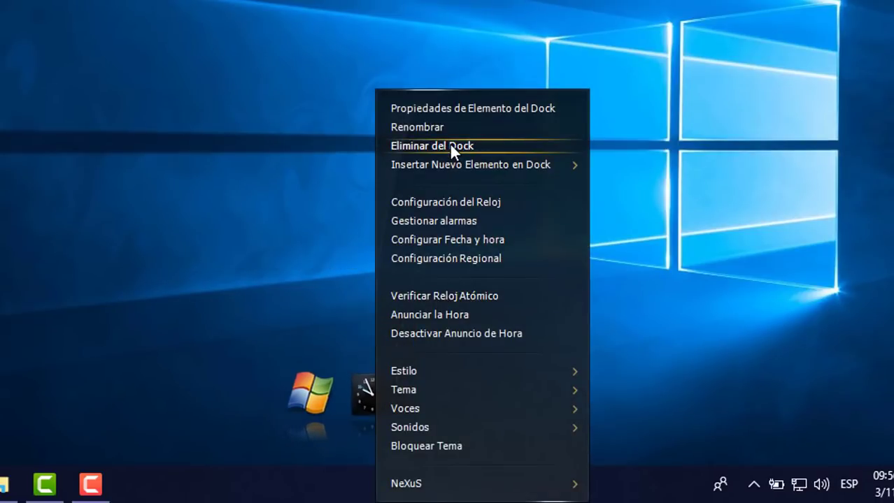
click(450, 145)
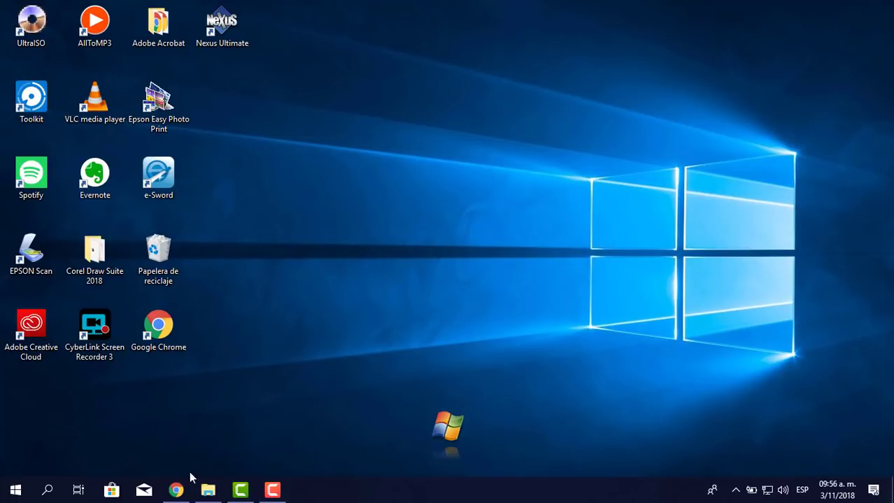
- From the Dropbox Paper page in Chrome, open the Mega and MediaFire icon-pack links
click(177, 491)
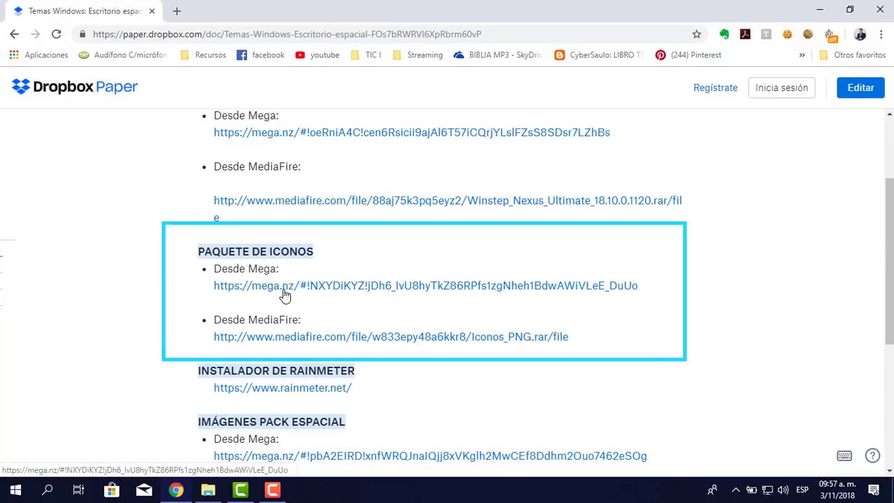
click(230, 292)
click(78, 8)
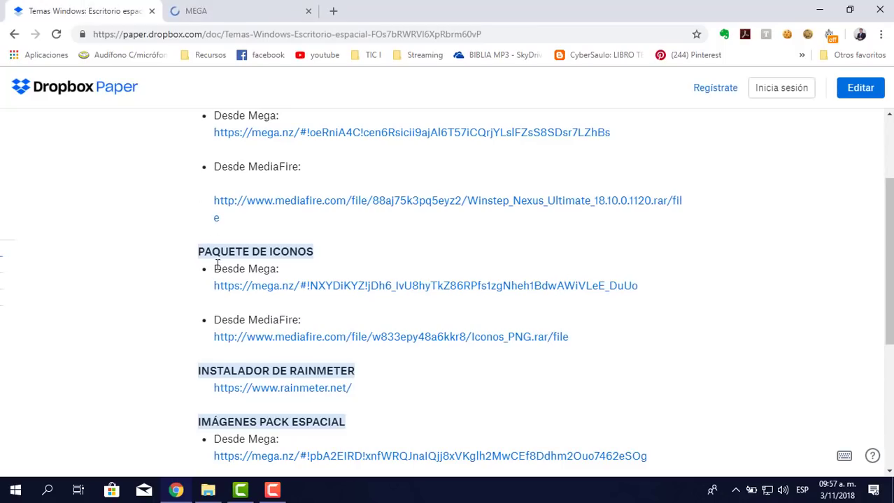
click(282, 341)
click(347, 8)
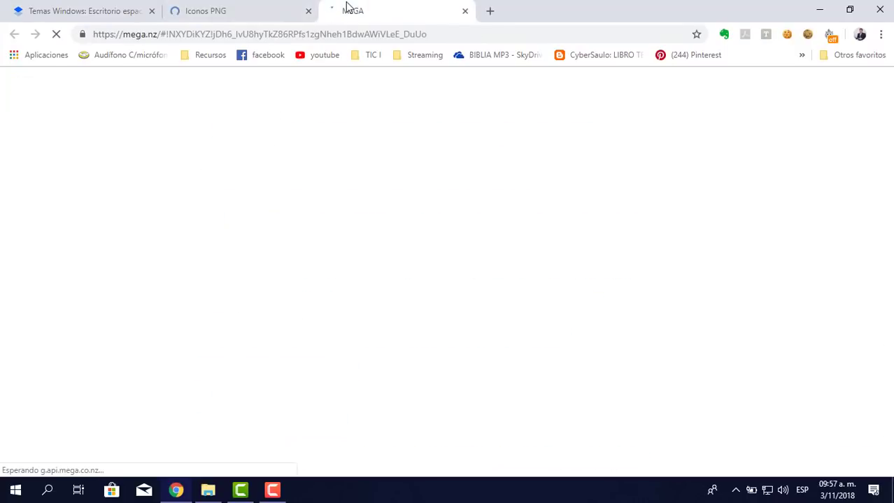
click(253, 7)
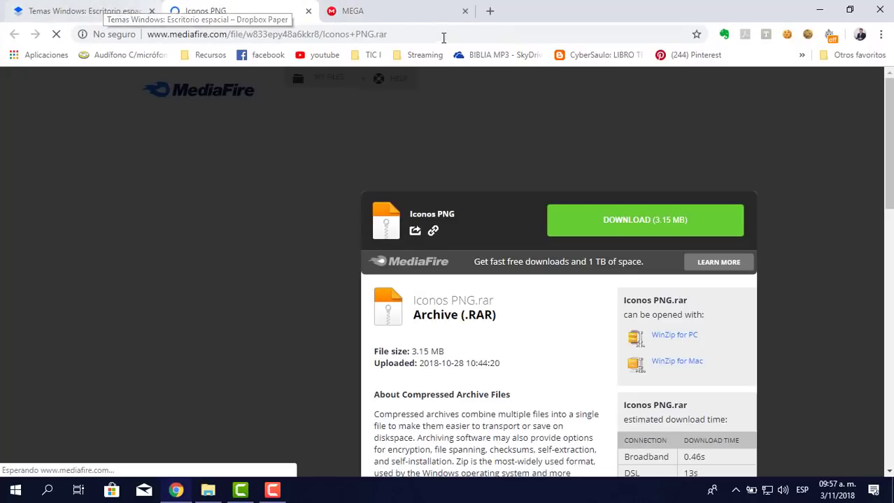
- Compare the MEGA and MediaFire Iconos PNG.rar tabs, close both, then bring up the Iconos PNG folder
click(387, 12)
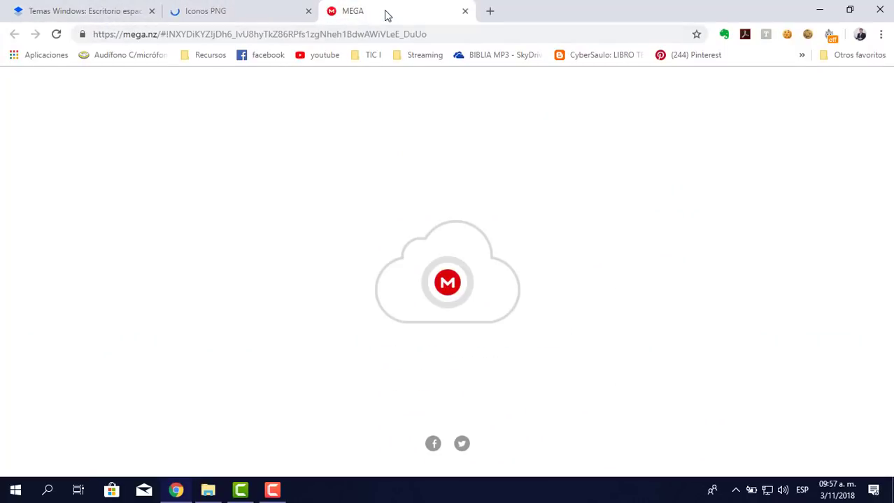
click(263, 6)
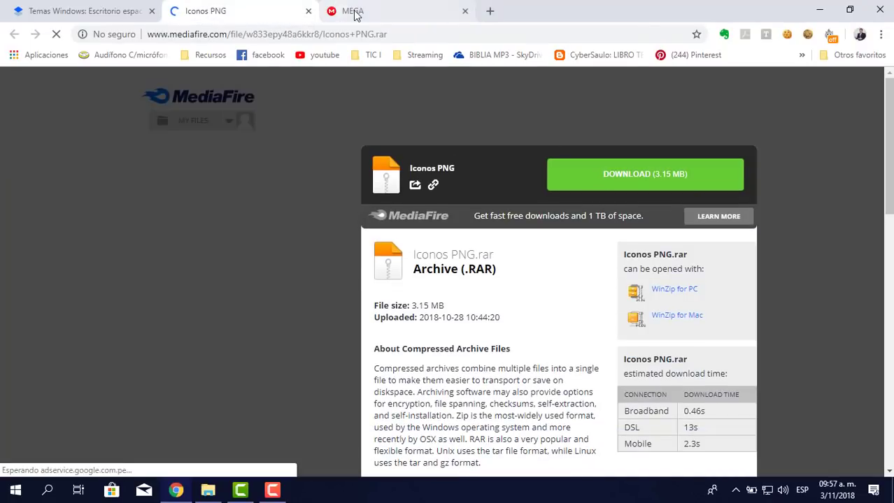
click(371, 17)
click(262, 11)
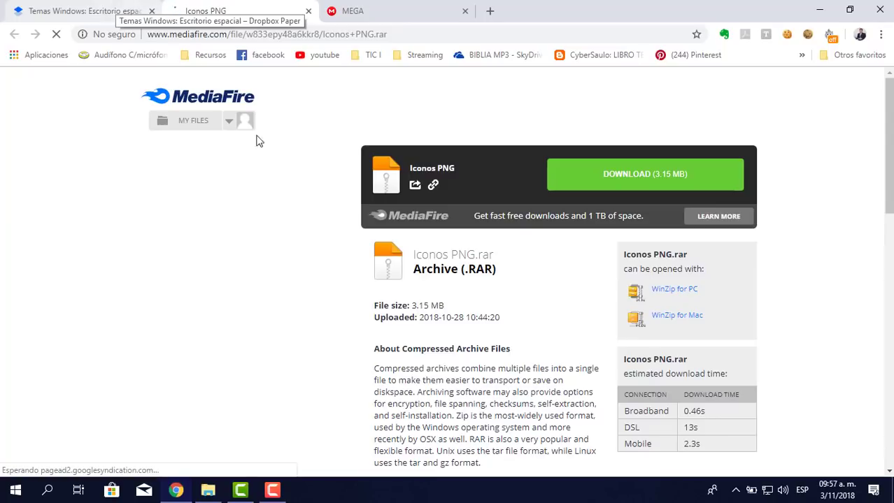
click(371, 10)
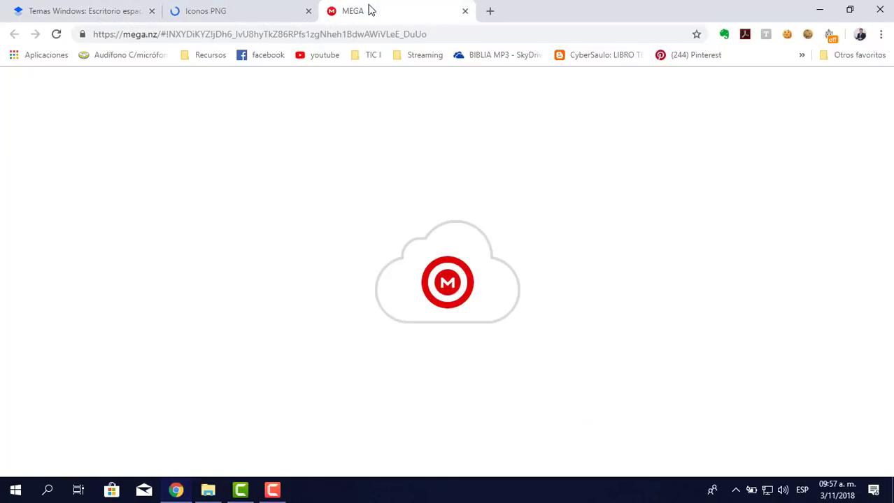
click(258, 9)
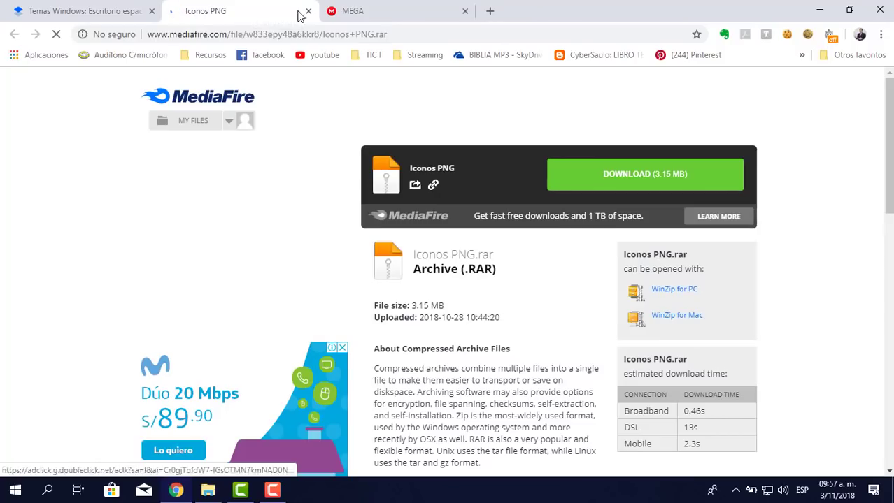
click(370, 11)
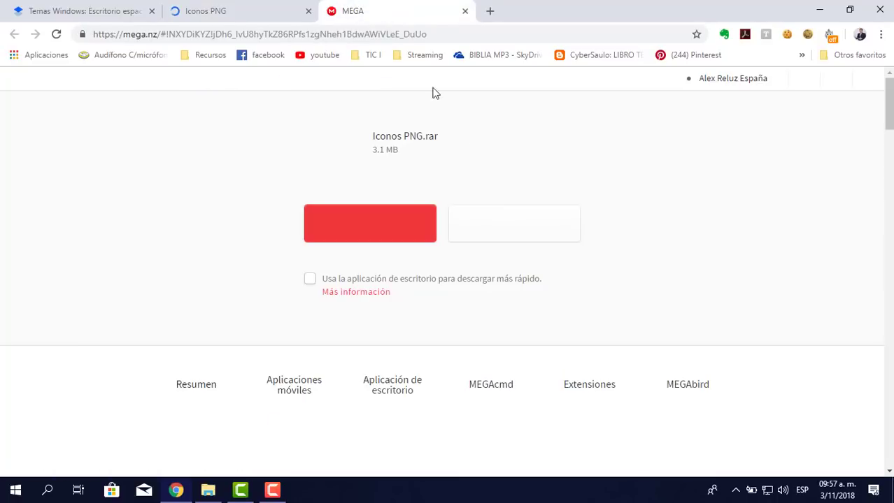
click(464, 11)
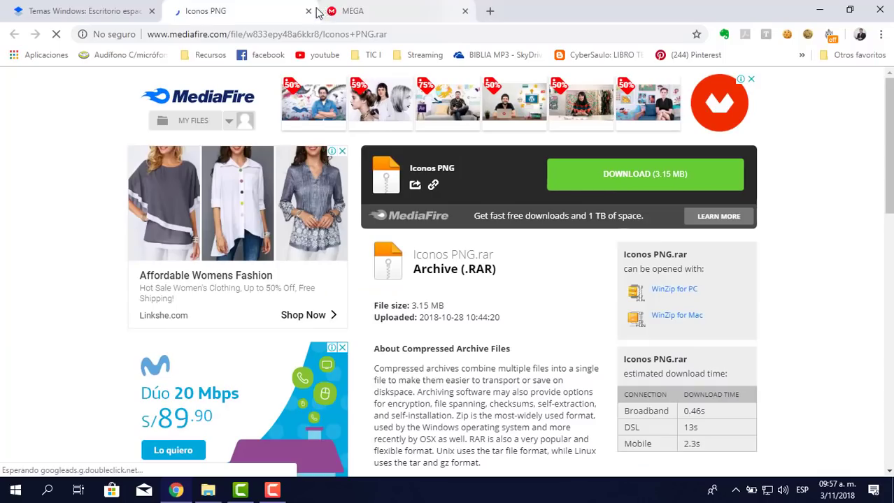
click(308, 11)
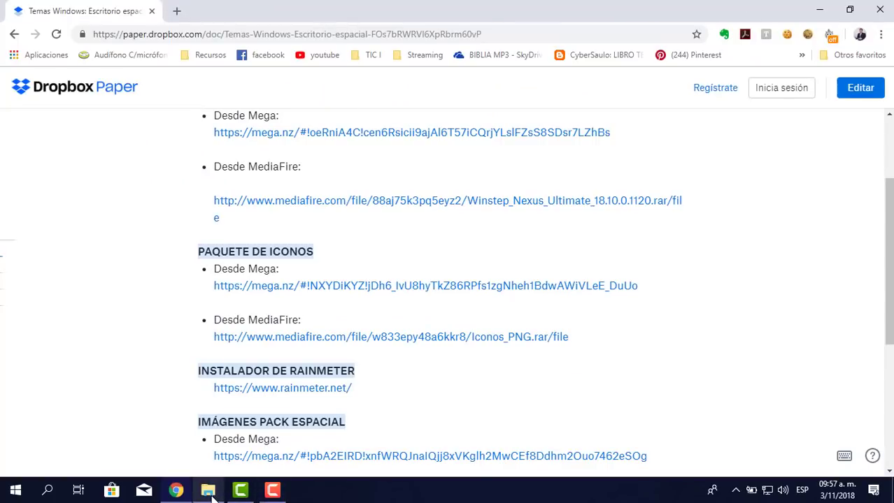
click(212, 493)
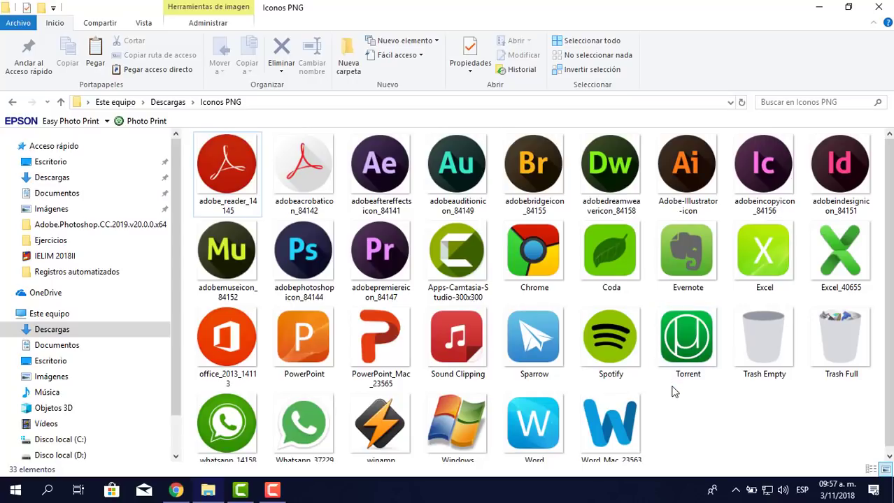
- Minimize the Iconos PNG folder window and Chrome to reveal the desktop
click(814, 12)
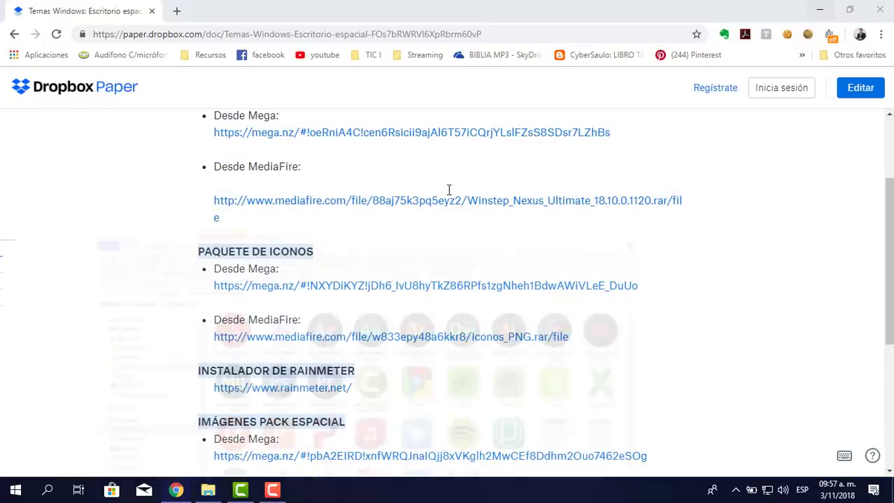
click(811, 9)
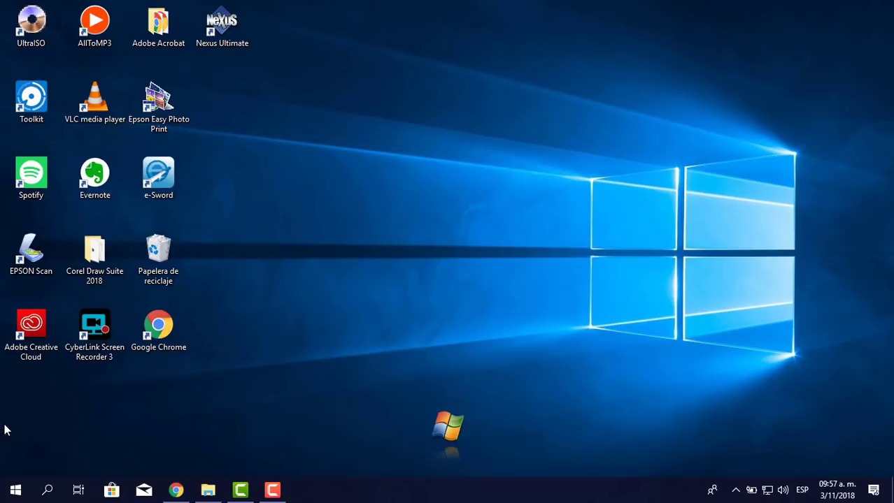
- Drag Word from the Start menu's app list onto the desktop as a shortcut
click(15, 490)
scroll(105, 235, down, 10)
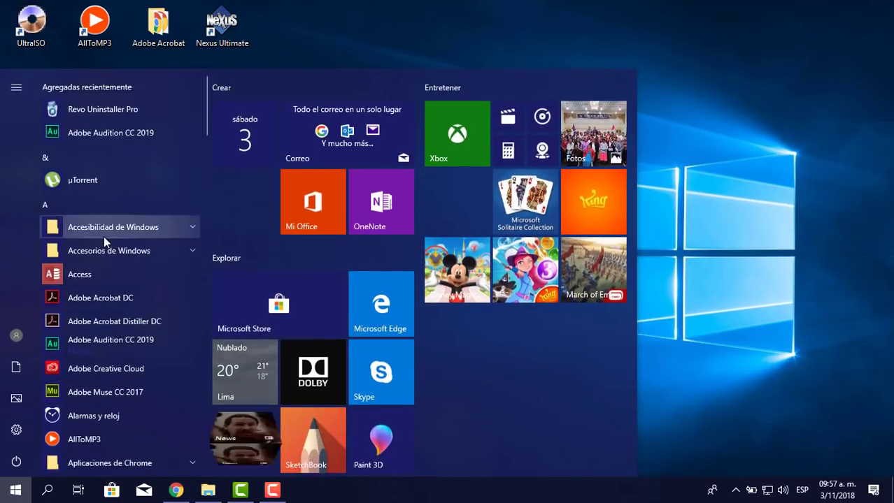
scroll(112, 252, down, 10)
drag(118, 394, 741, 179)
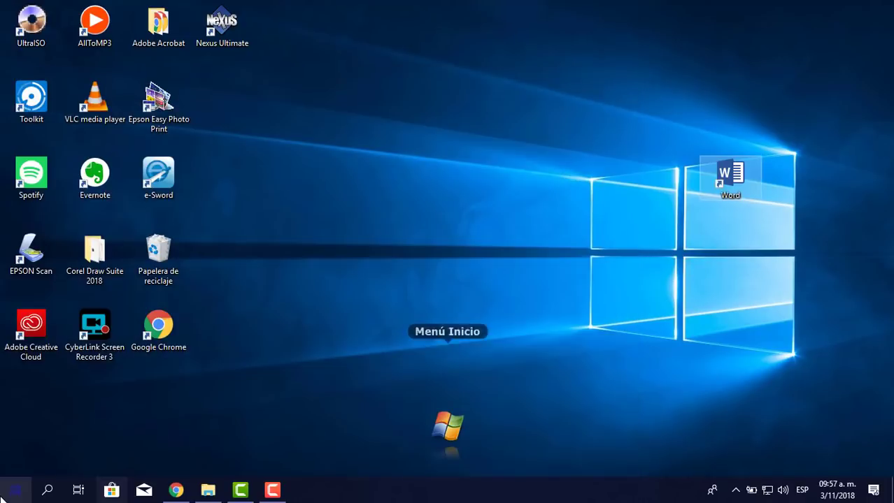
- Drag PowerPoint from the Start menu's app list onto the desktop as a shortcut
click(15, 491)
scroll(93, 316, down, 12)
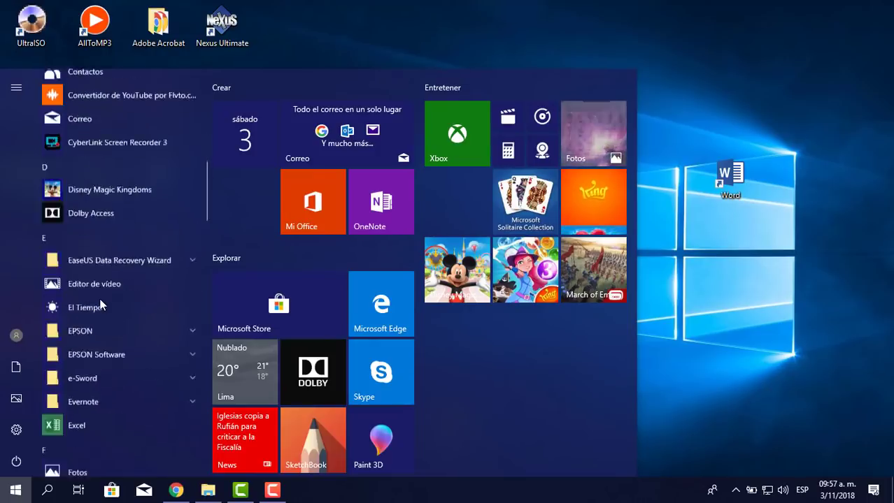
scroll(100, 304, down, 5)
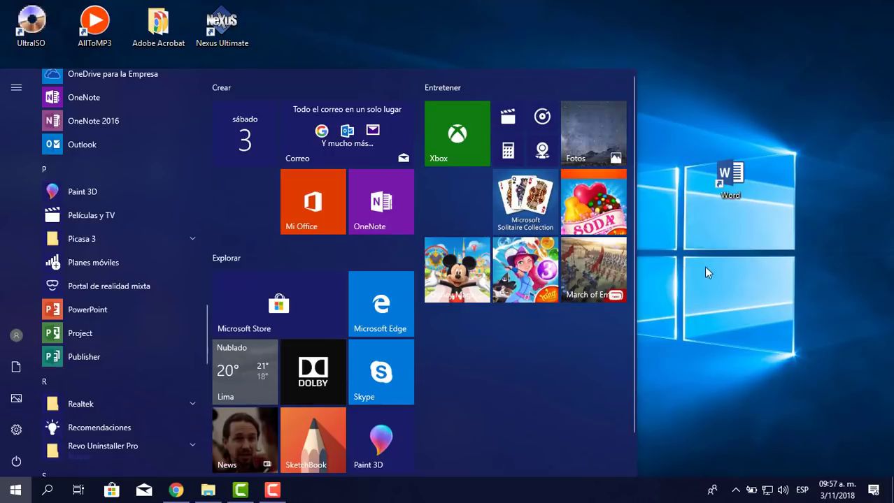
drag(75, 311, 784, 294)
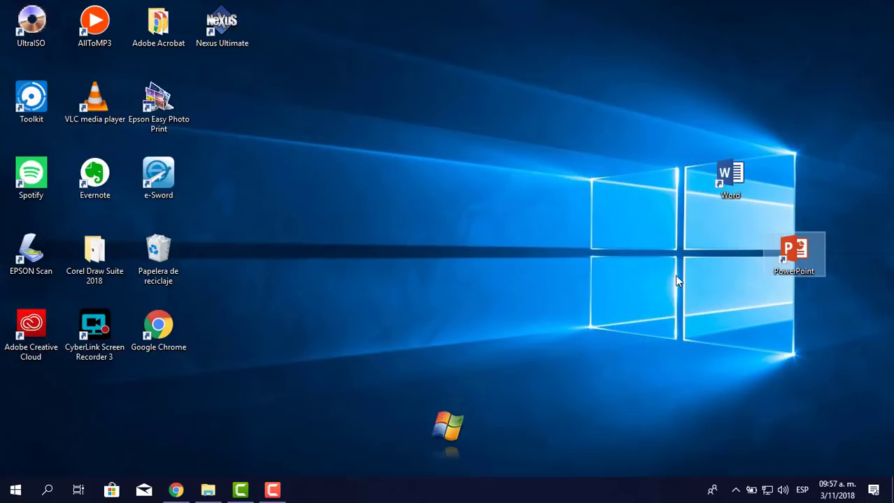
- Drag Excel from the Start menu's app list onto the desktop as a shortcut
click(10, 490)
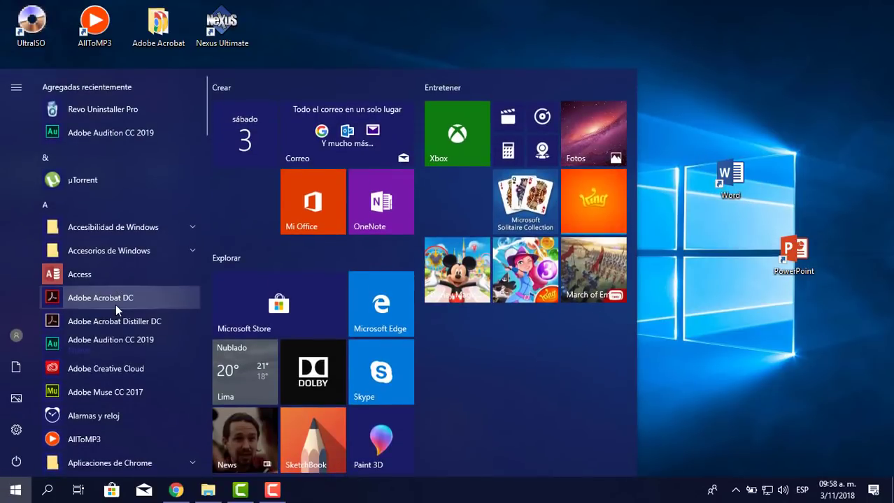
scroll(116, 305, down, 5)
scroll(115, 308, down, 3)
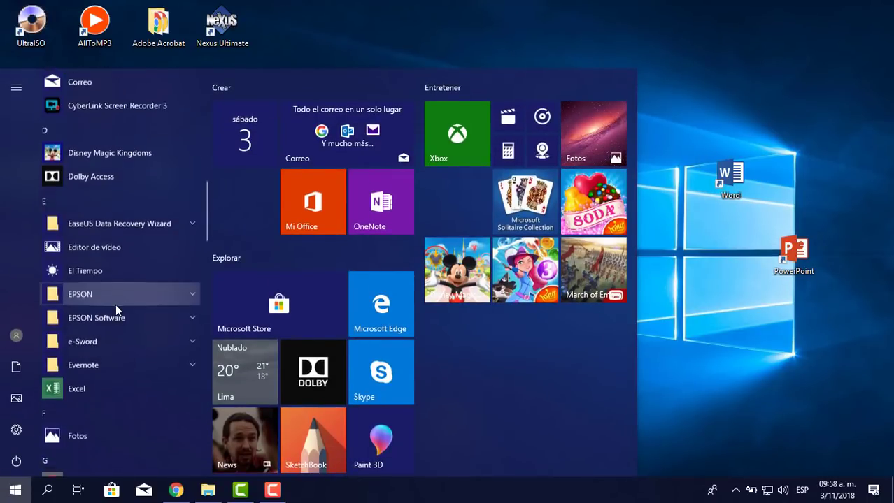
drag(56, 389, 721, 318)
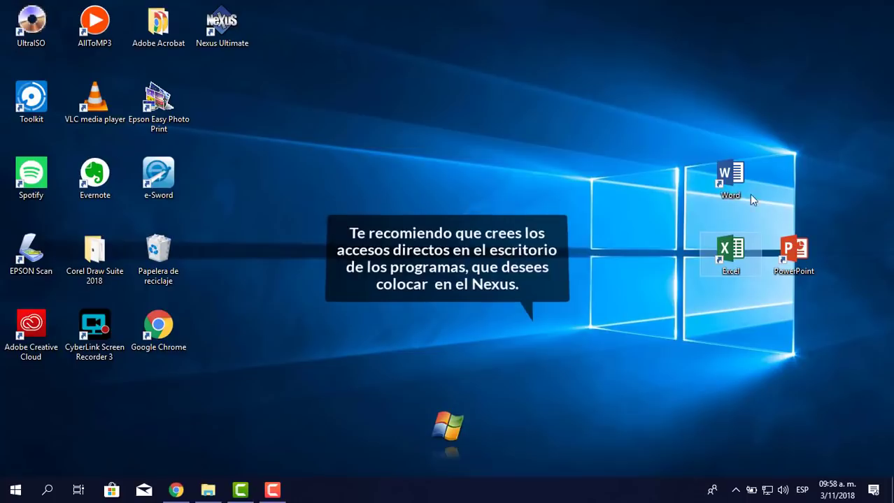
- Drop the Word, Excel and PowerPoint desktop shortcuts onto the Nexus dock right after Start
drag(735, 180, 483, 352)
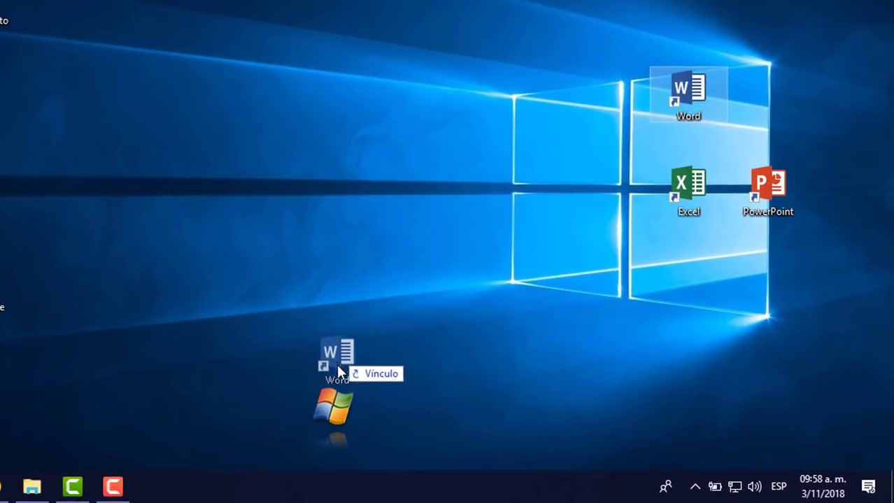
drag(338, 365, 341, 400)
drag(686, 176, 376, 409)
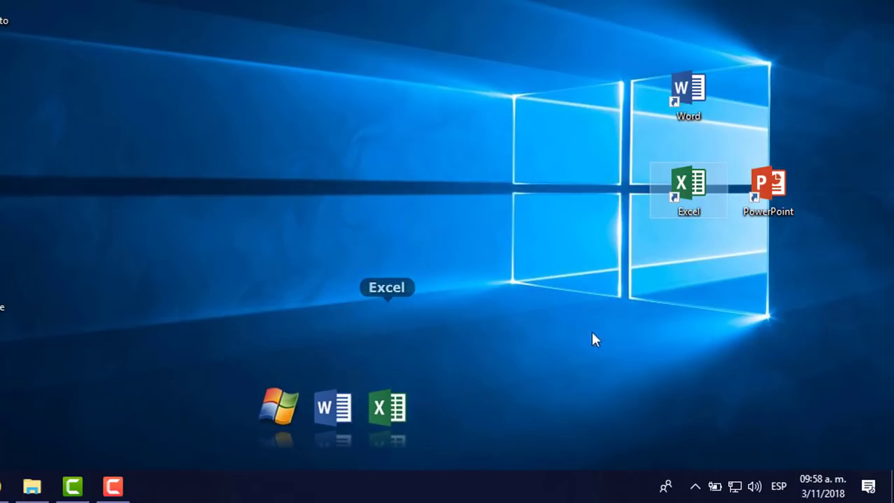
drag(768, 185, 371, 396)
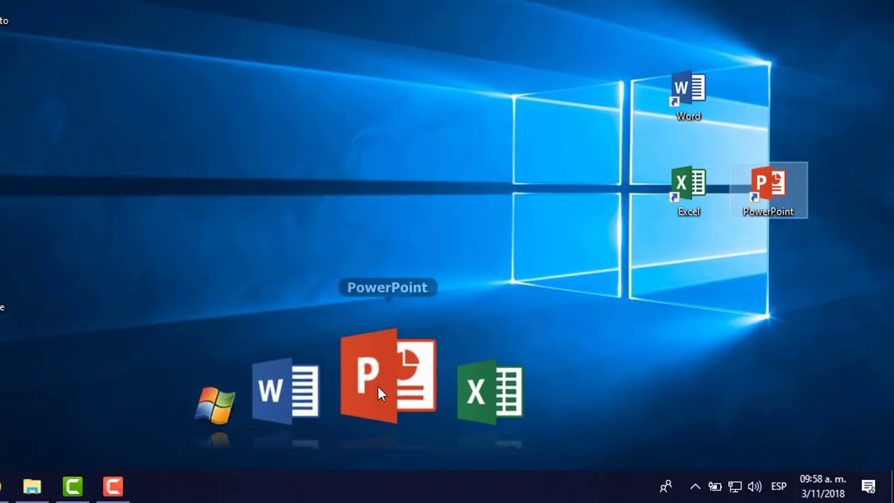
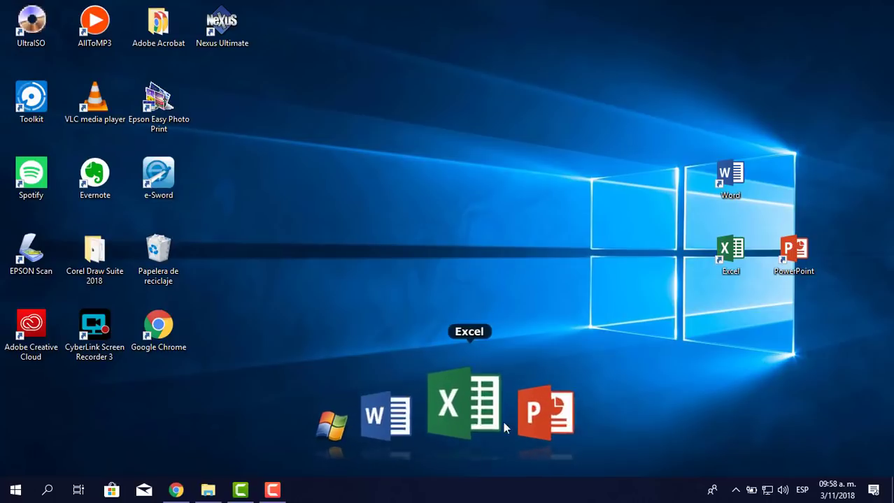
- Pull PowerPoint out of the dock and put it back after Excel
drag(512, 412, 585, 409)
click(583, 68)
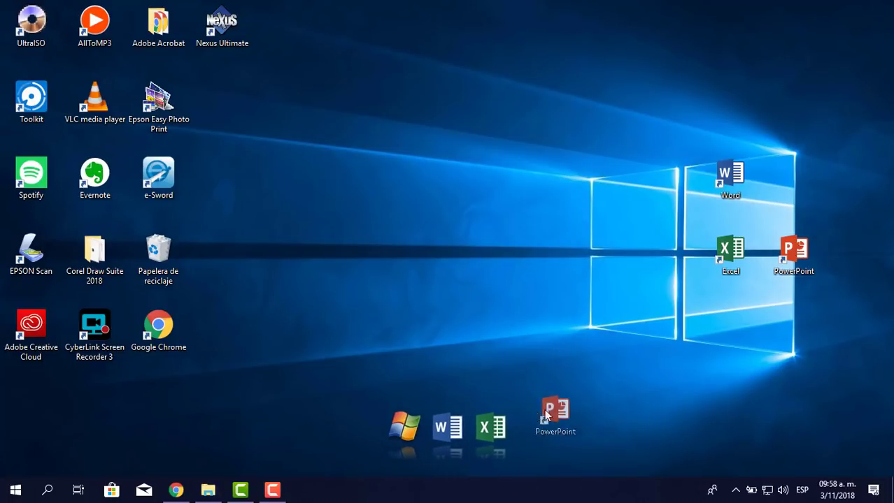
drag(512, 417, 519, 425)
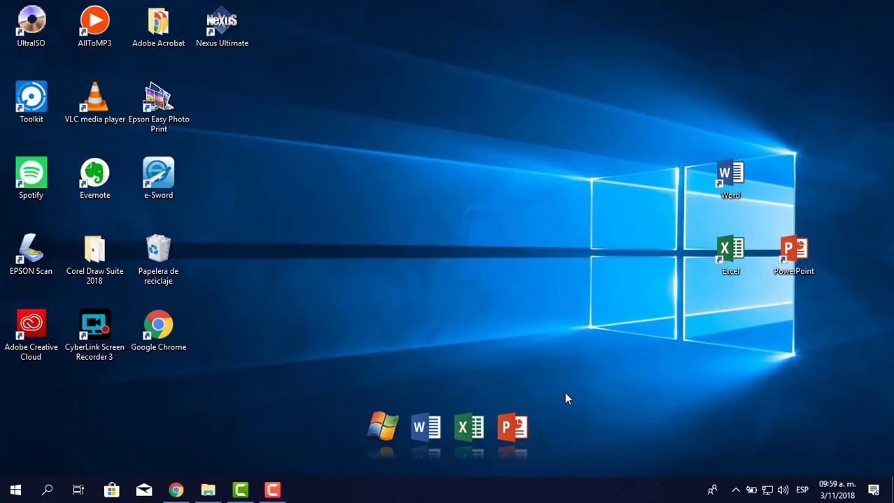
- Put µTorrent and Spotify shortcuts on the desktop from the Start menu
click(16, 493)
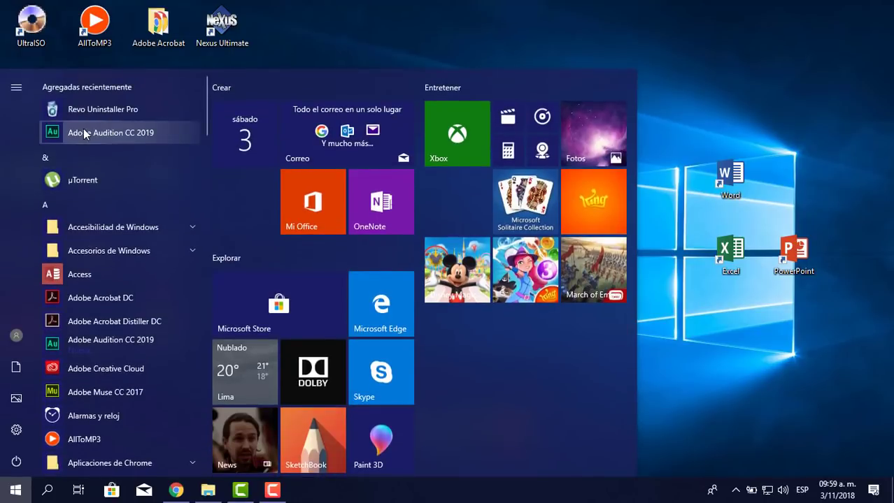
drag(69, 183, 797, 358)
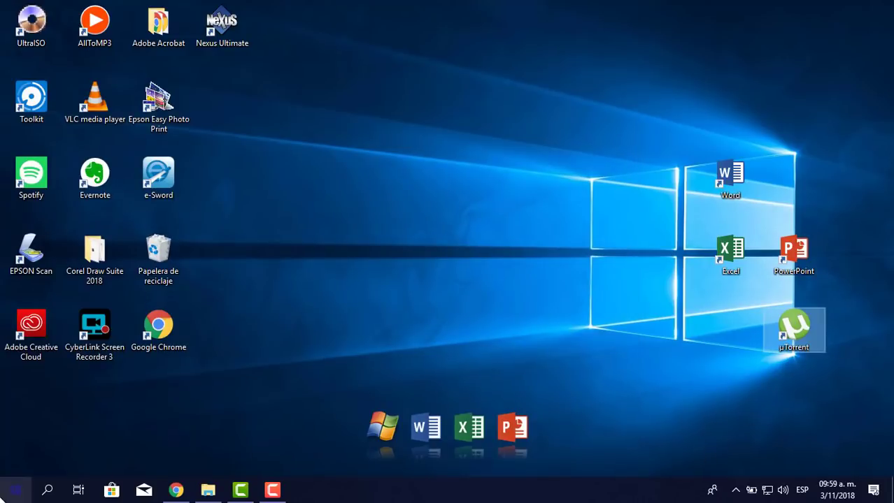
click(16, 489)
scroll(100, 307, down, 5)
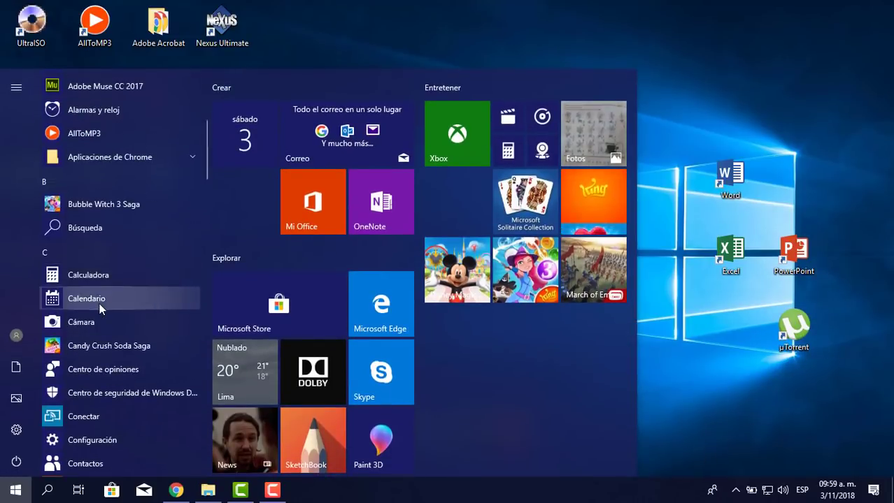
scroll(101, 308, down, 15)
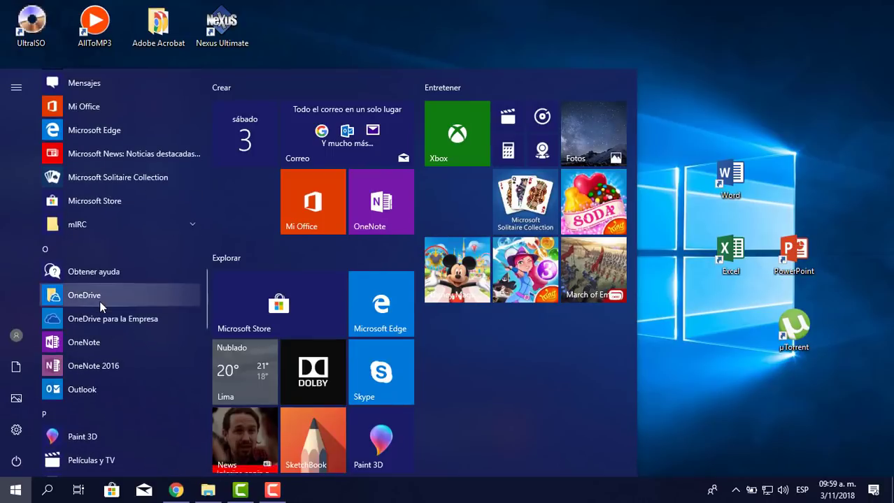
scroll(100, 300, down, 12)
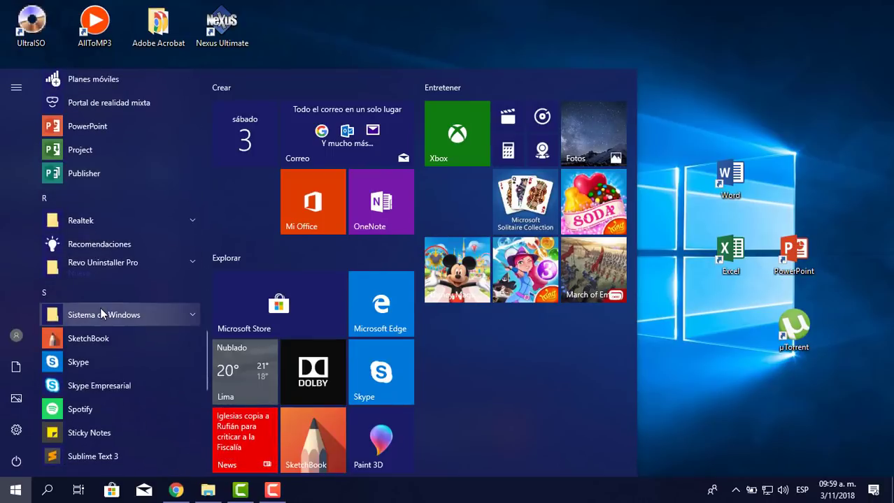
drag(84, 409, 730, 332)
- Add a Winamp desktop shortcut, then dock the Winamp and Spotify (2) shortcuts
click(10, 492)
scroll(96, 336, down, 15)
scroll(98, 350, down, 12)
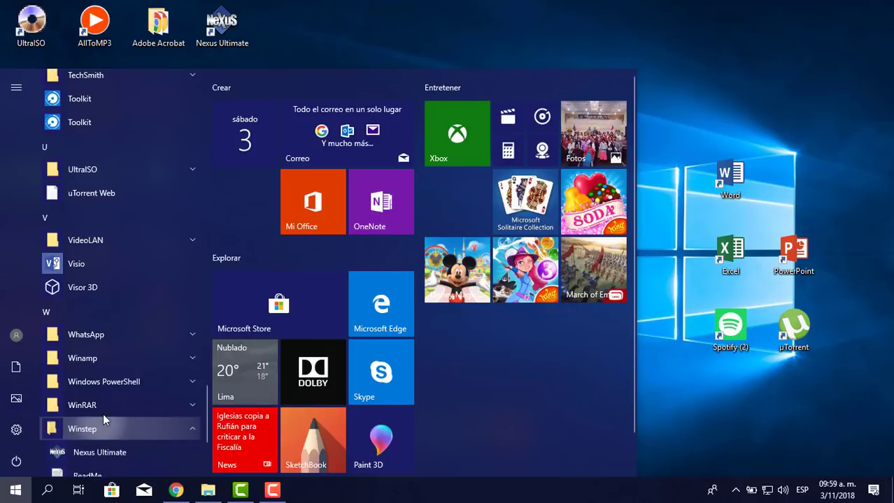
click(105, 358)
drag(77, 415, 701, 397)
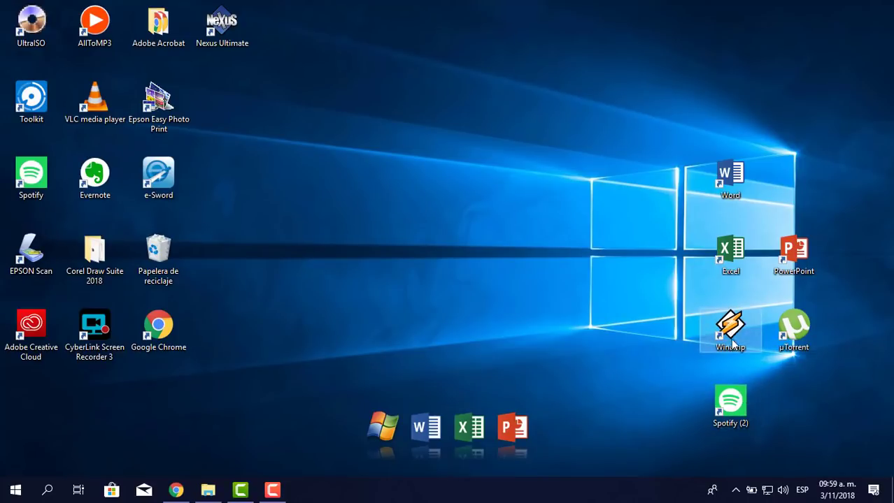
drag(730, 326, 425, 444)
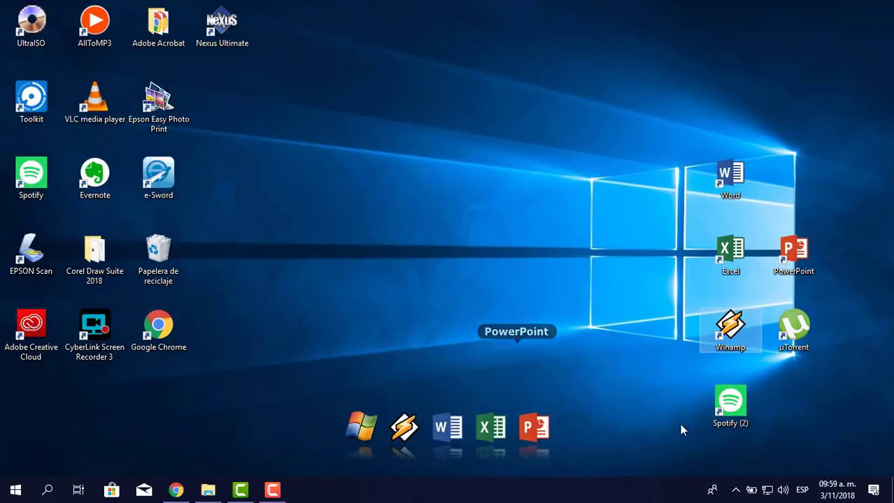
drag(714, 413, 387, 426)
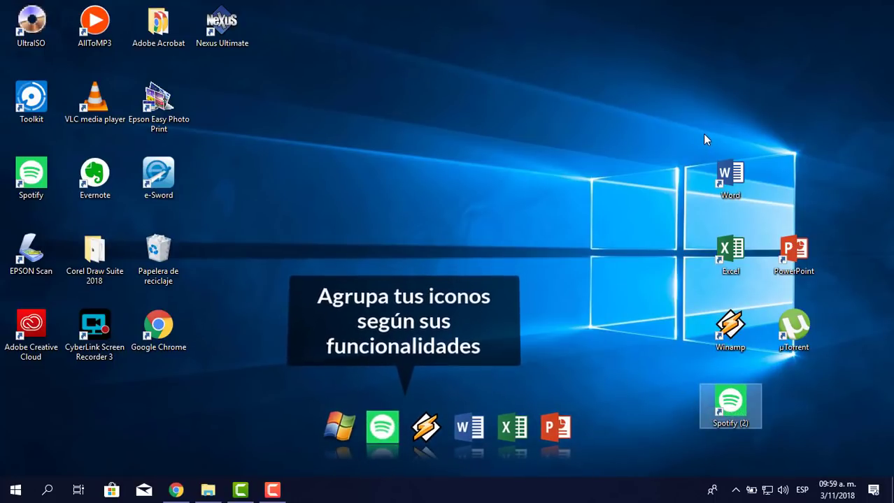
- Put a WhatsApp shortcut on the desktop and add it to the dock before Spotify
click(15, 490)
scroll(100, 398, down, 15)
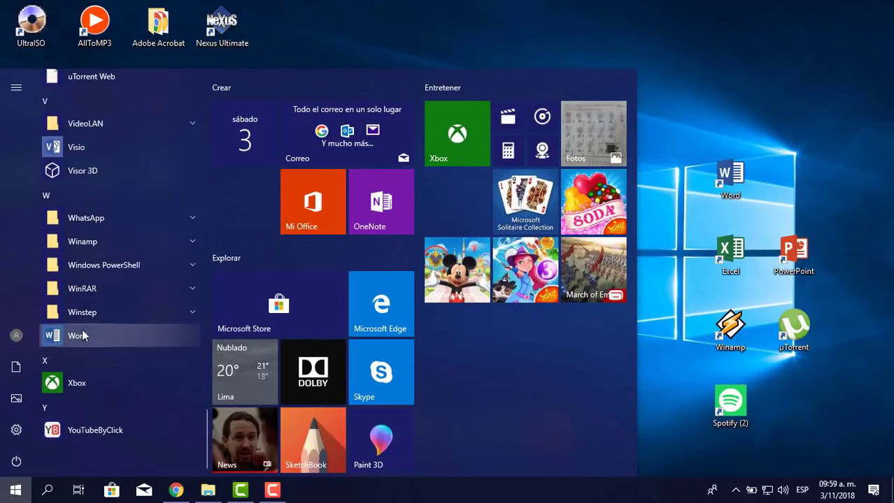
click(98, 218)
drag(75, 251, 678, 336)
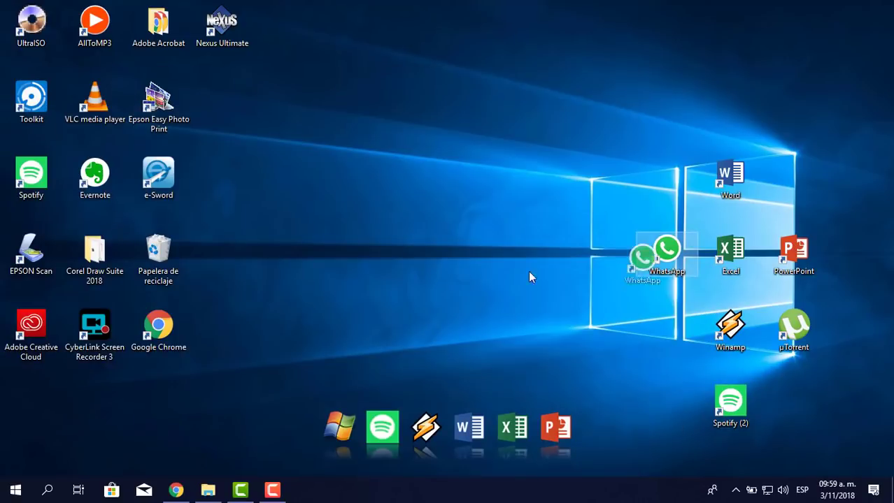
drag(365, 408, 372, 440)
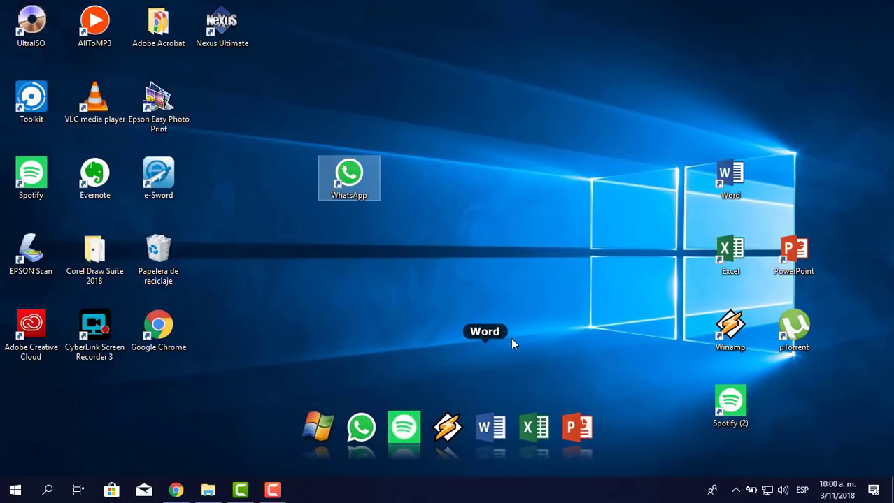
- Rearrange the Spotify (2), Excel, Winamp, µTorrent and PowerPoint shortcuts into rows mid-desktop
drag(755, 416, 500, 187)
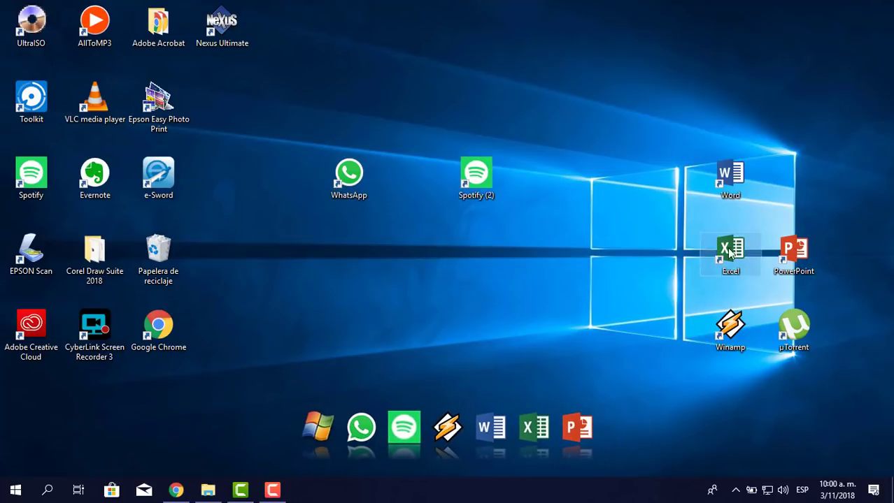
drag(730, 252, 606, 181)
drag(722, 314, 600, 245)
drag(794, 325, 413, 246)
drag(790, 252, 668, 243)
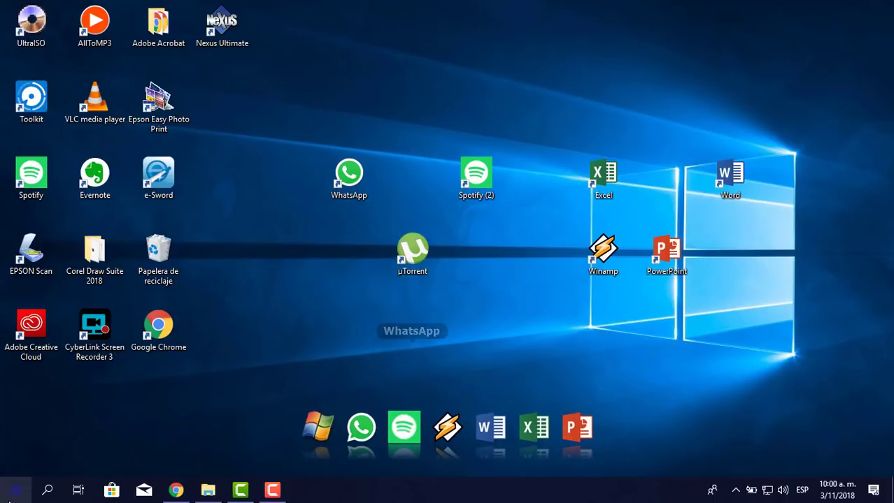
- Drag Camtasia 9 from the Start menu's TechSmith folder onto the desktop and dock
click(16, 490)
scroll(140, 242, down, 7)
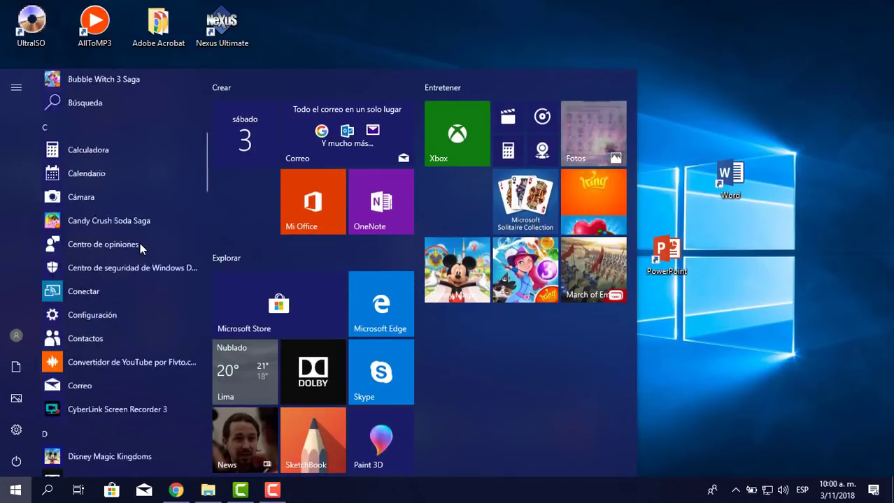
scroll(140, 242, up, 7)
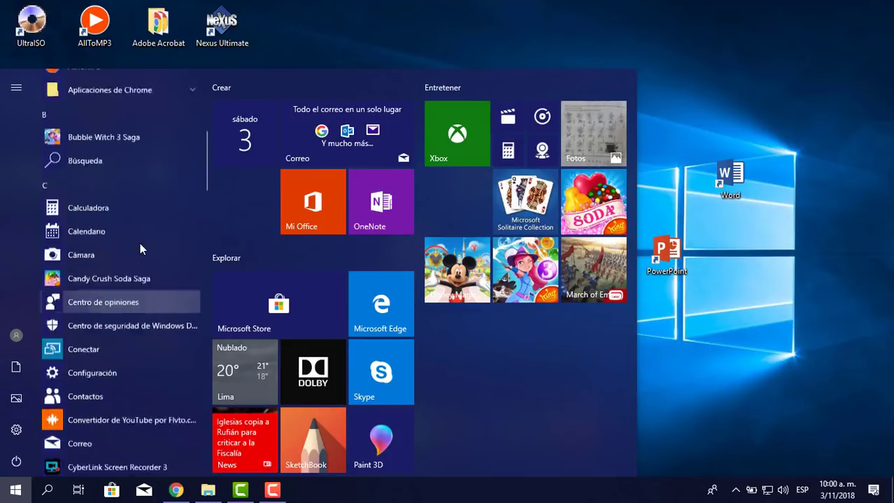
scroll(140, 242, down, 3)
scroll(140, 245, down, 15)
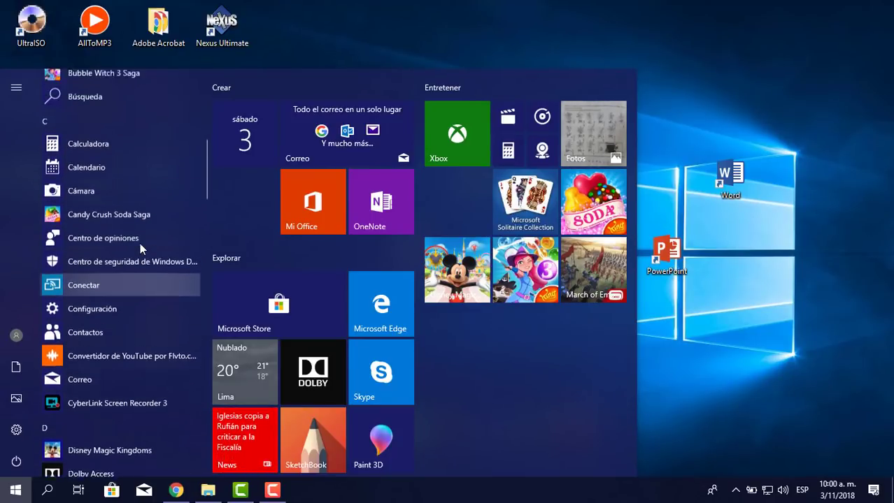
scroll(140, 245, down, 8)
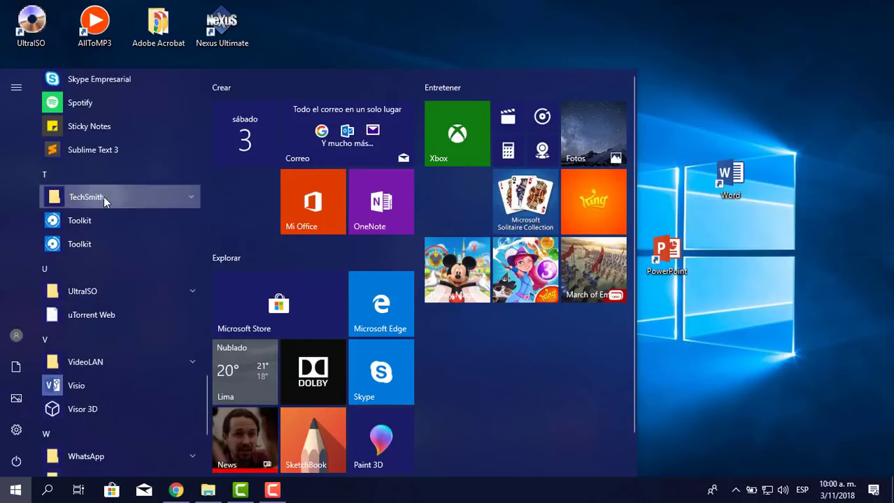
click(104, 197)
drag(91, 222, 351, 432)
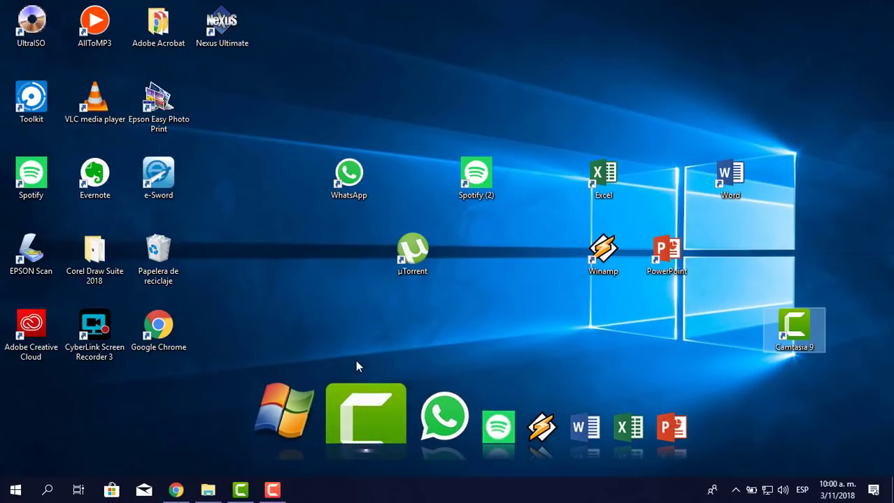
- Remove the Windows item from the dock with Eliminar del Dock
right_click(290, 417)
click(324, 448)
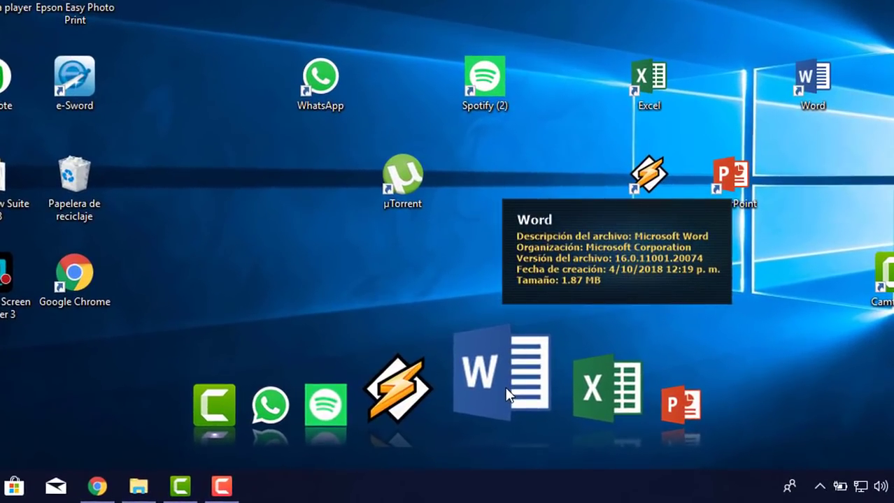
- Open the Word dock item's properties and start changing its icon
right_click(507, 395)
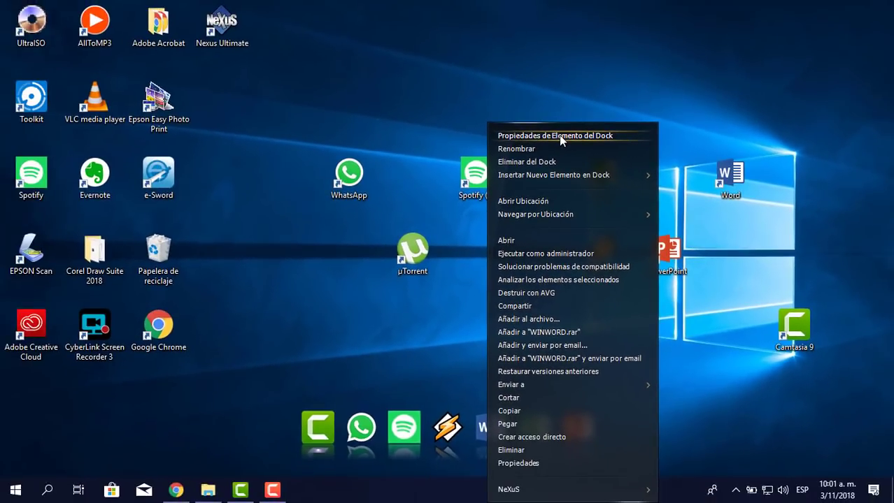
click(559, 136)
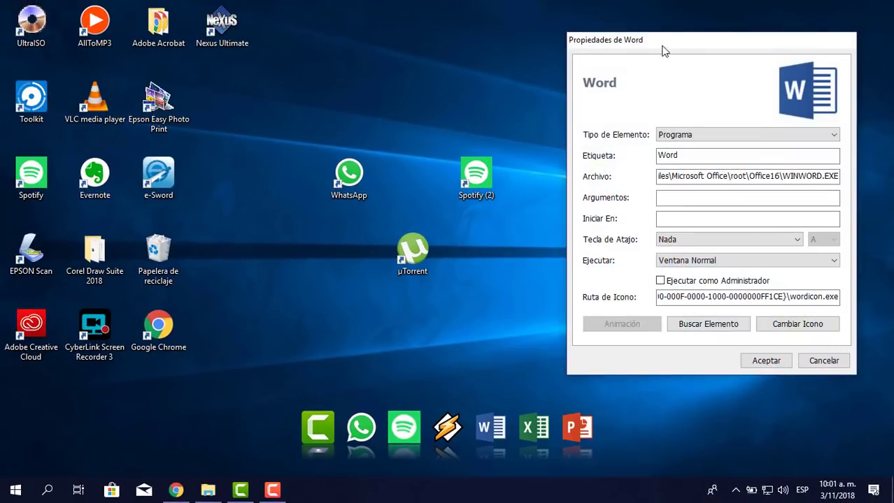
drag(671, 51, 555, 54)
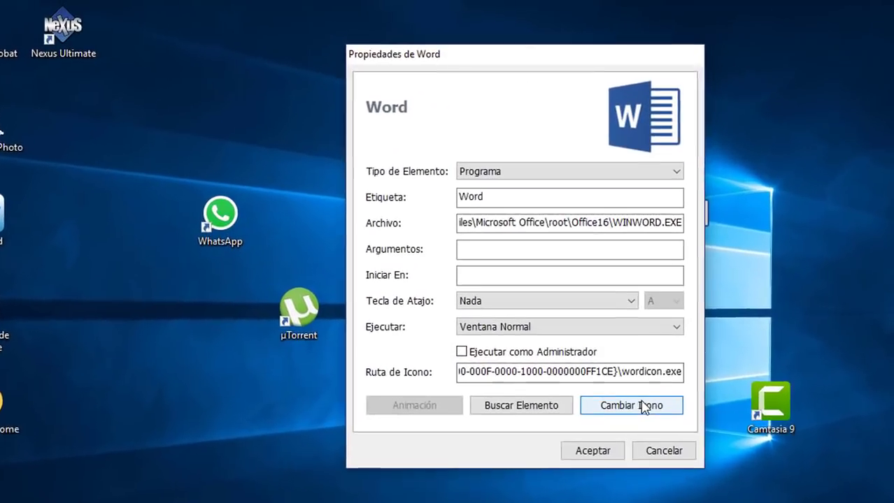
click(635, 413)
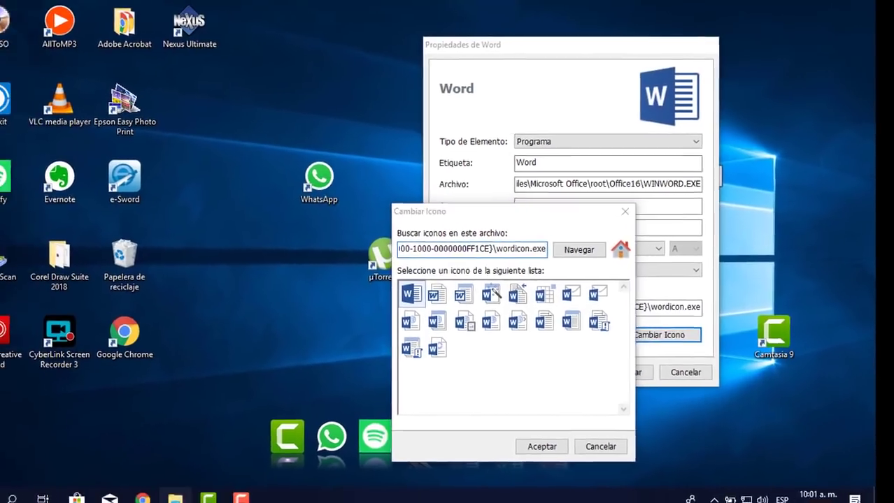
click(208, 491)
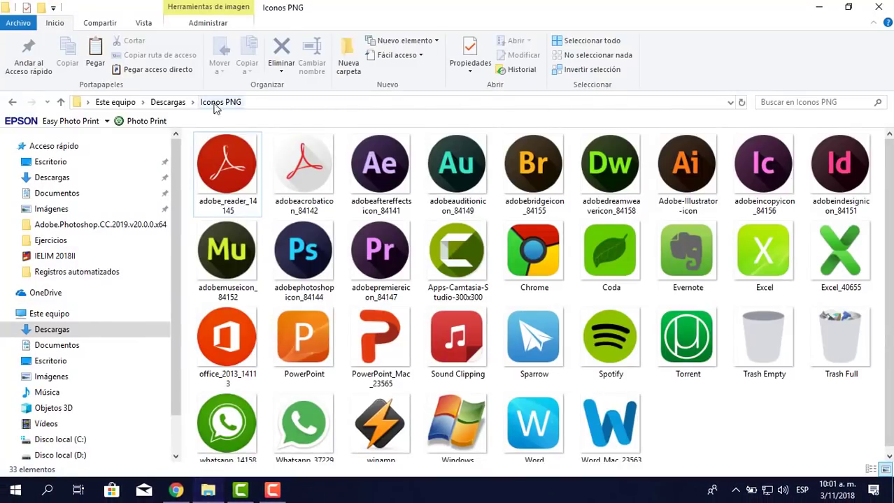
click(816, 9)
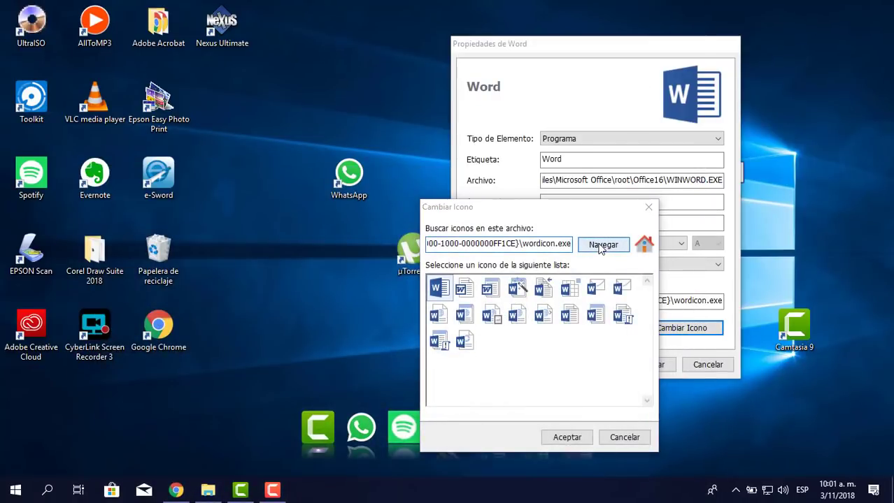
- Load the blue W image from Downloads\Iconos PNG as Word's icon and save
click(603, 246)
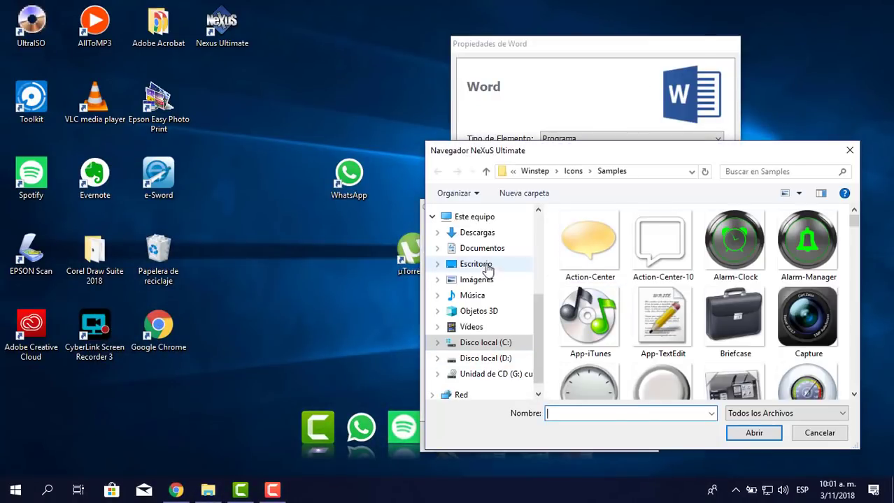
click(473, 233)
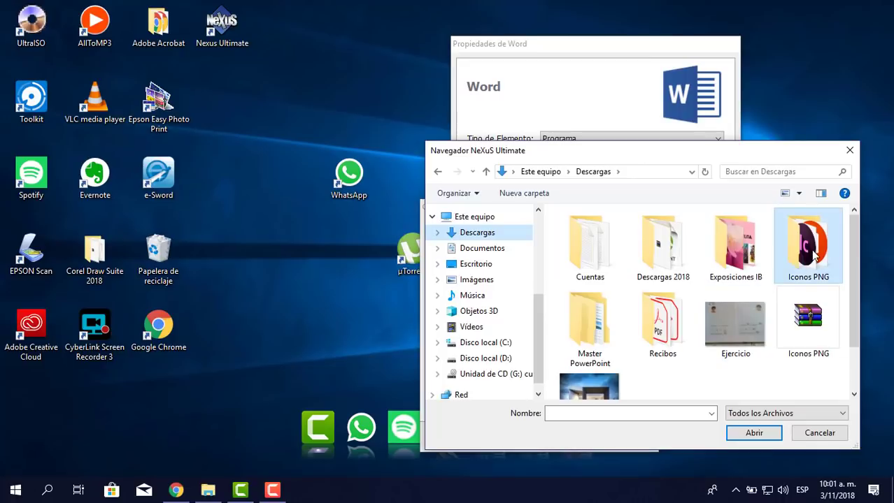
double_click(807, 248)
scroll(735, 287, down, 6)
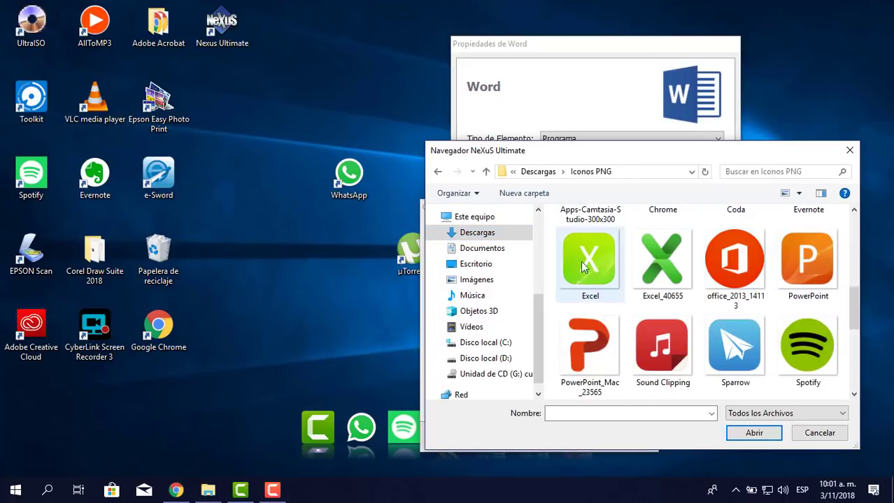
scroll(733, 288, up, 2)
scroll(731, 308, down, 6)
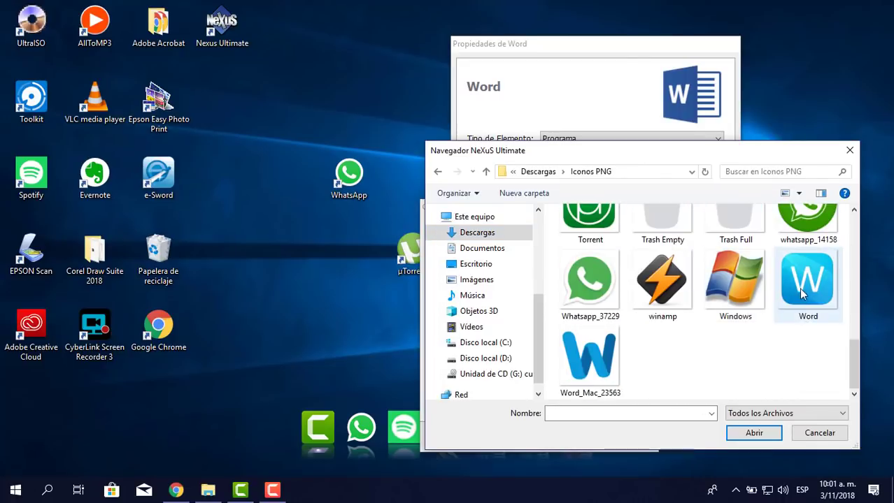
click(749, 433)
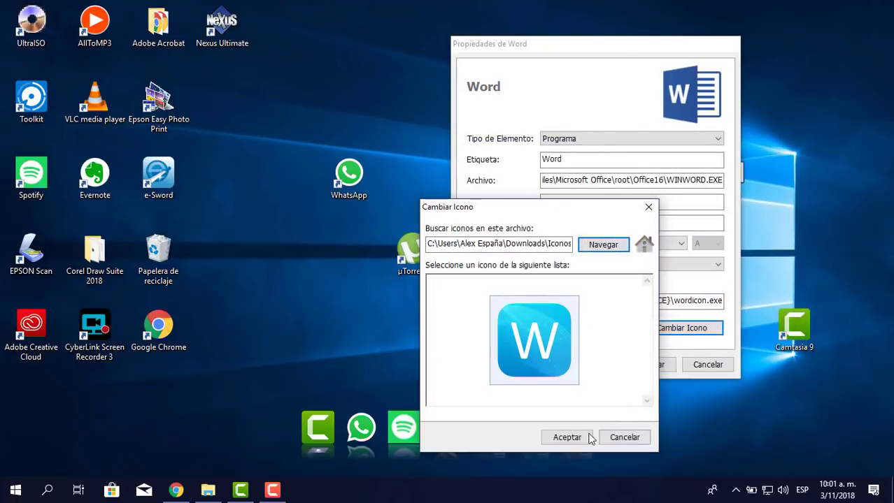
click(591, 433)
click(658, 369)
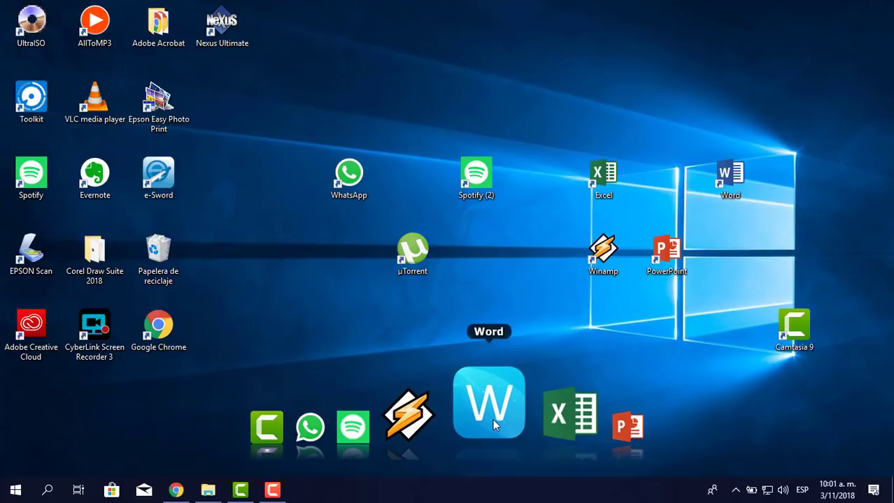
- Change the Word dock item's label to 'Word 2019' and save
mouse_move(490, 416)
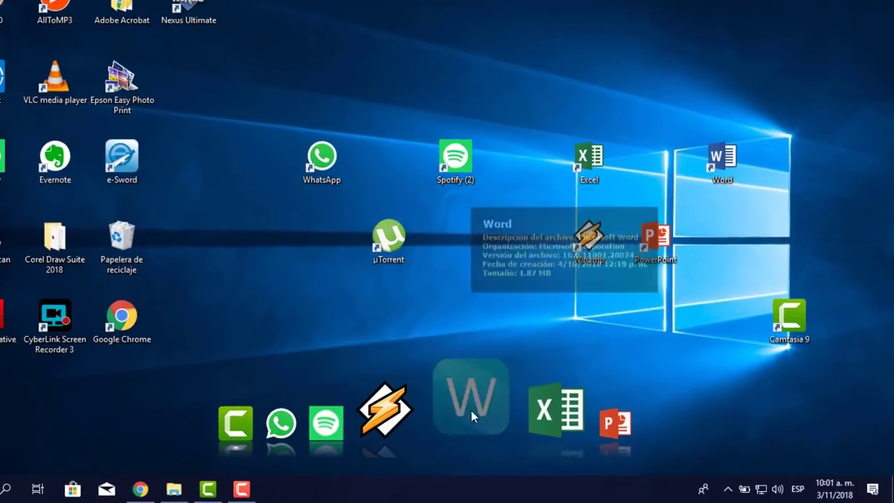
right_click(491, 415)
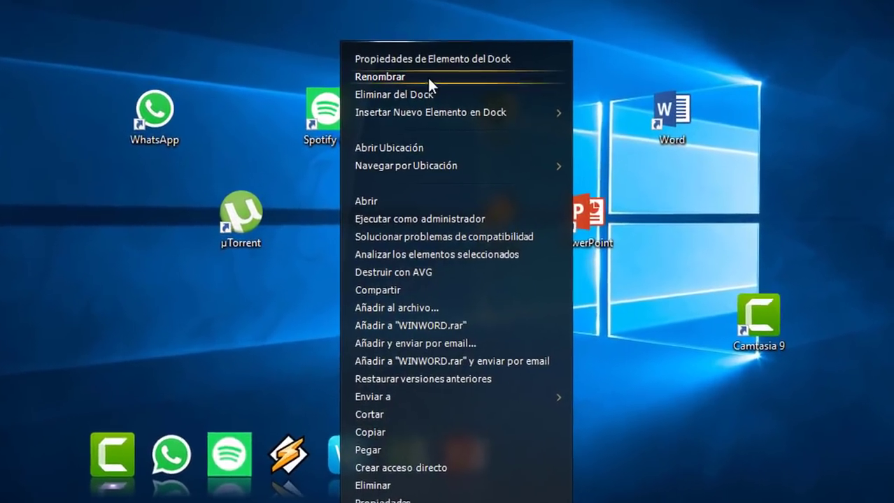
key(Escape)
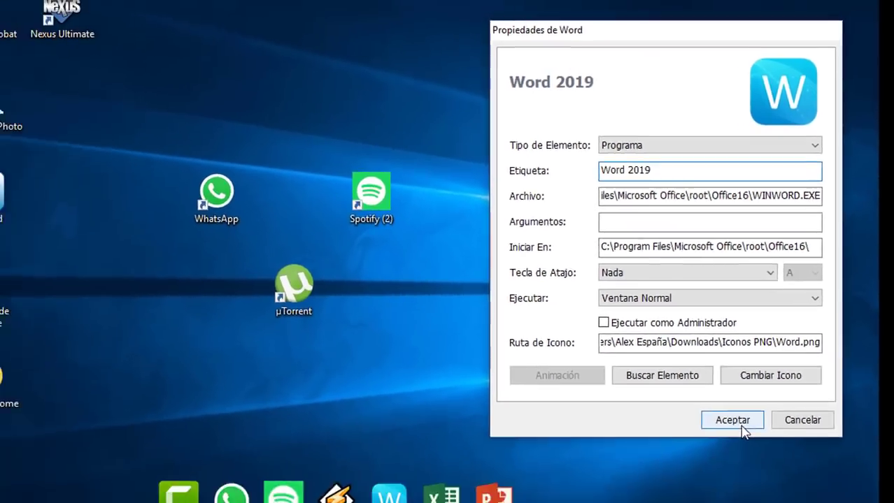
click(679, 497)
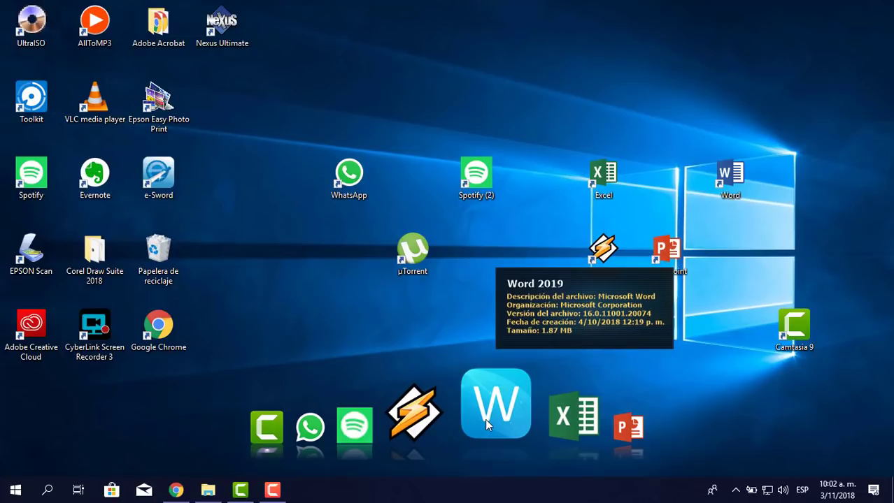
- Give the Excel dock item the green X icon from Iconos PNG and label 'Excel 2019'
right_click(541, 417)
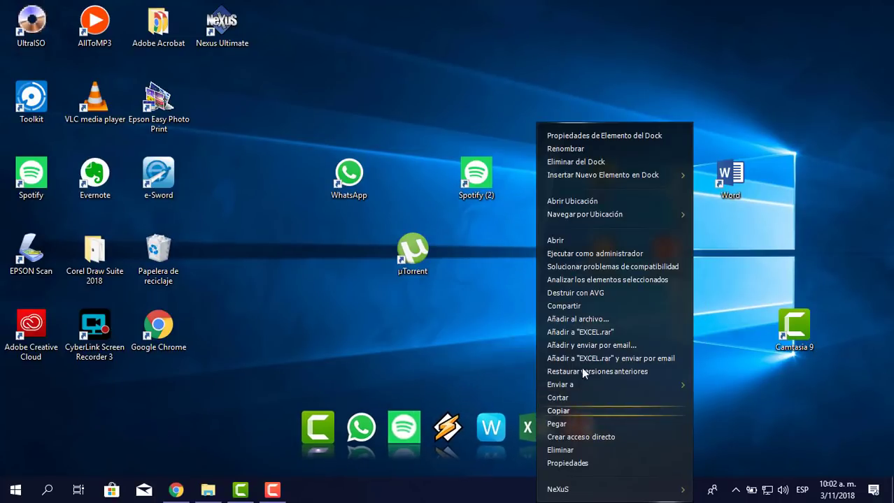
click(633, 137)
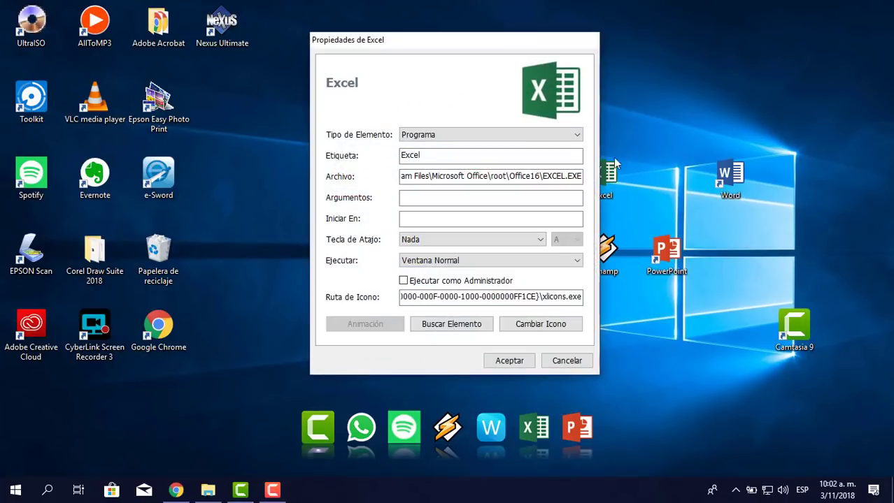
click(557, 326)
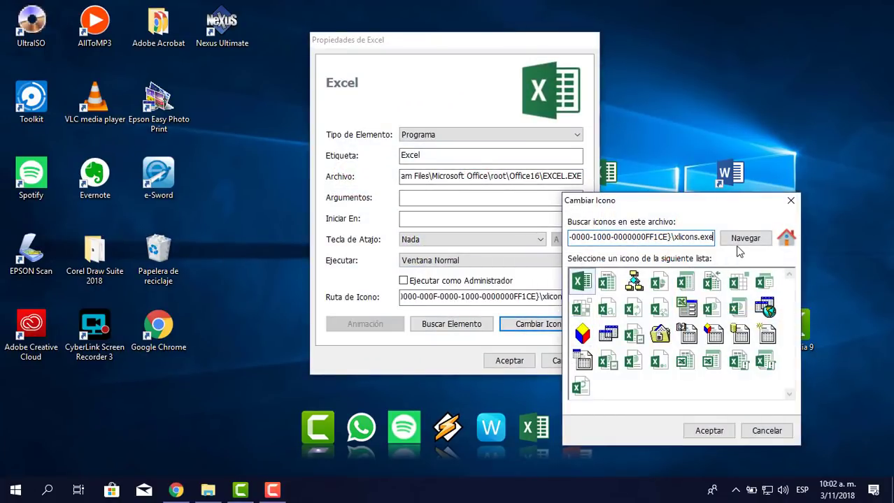
click(743, 239)
scroll(811, 329, down, 3)
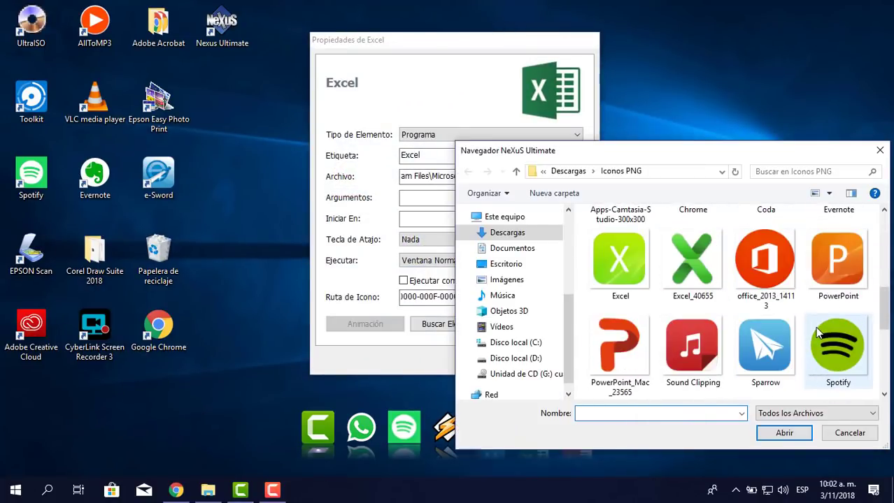
click(619, 260)
click(783, 433)
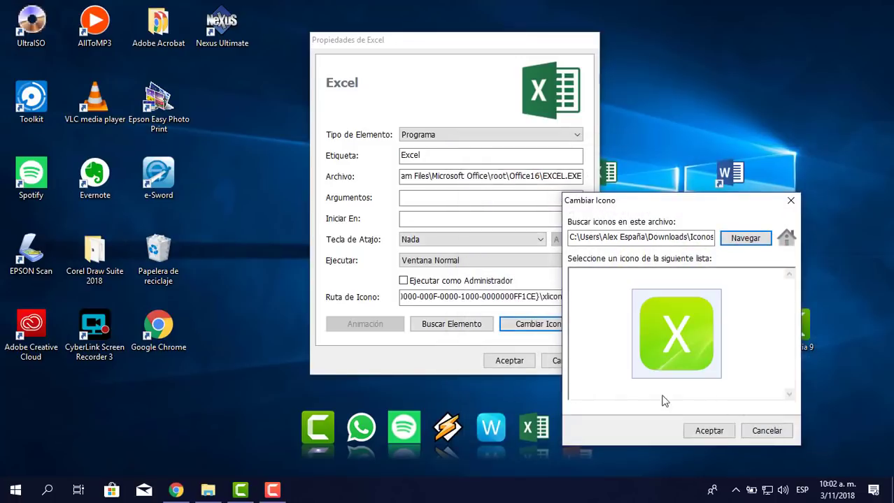
click(709, 431)
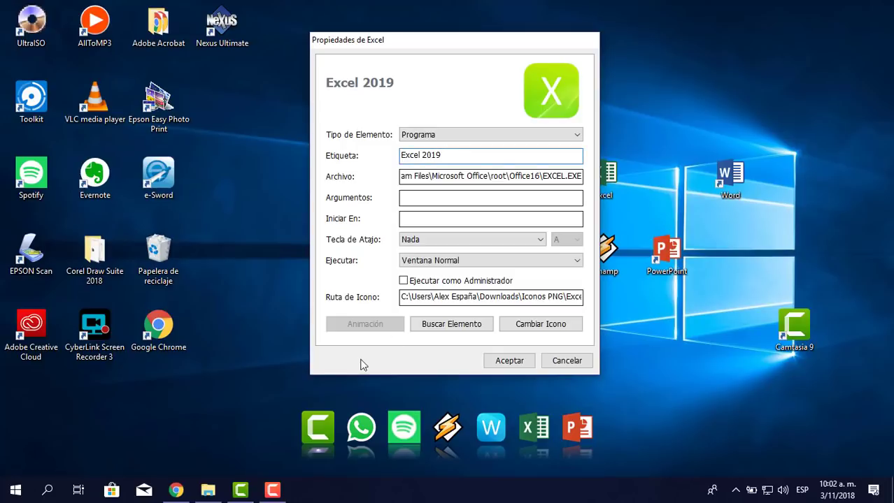
click(507, 360)
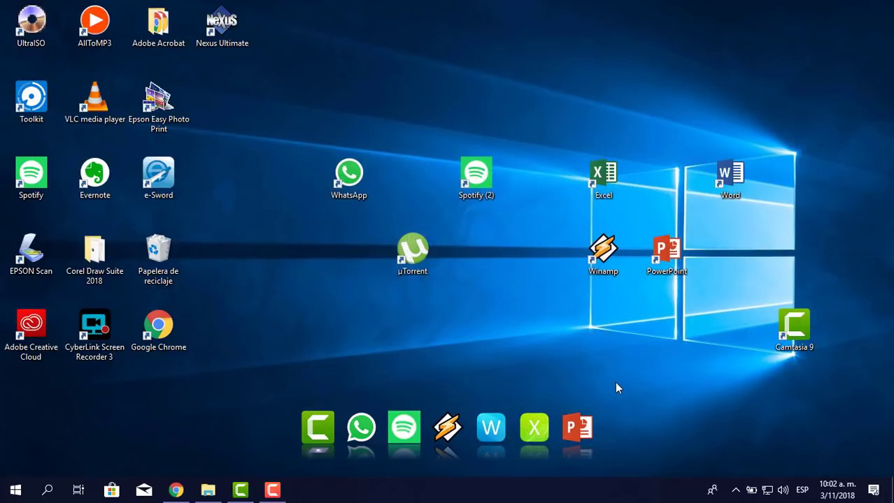
- Open the PowerPoint dock item's properties and browse the Iconos PNG folder for an icon
right_click(575, 419)
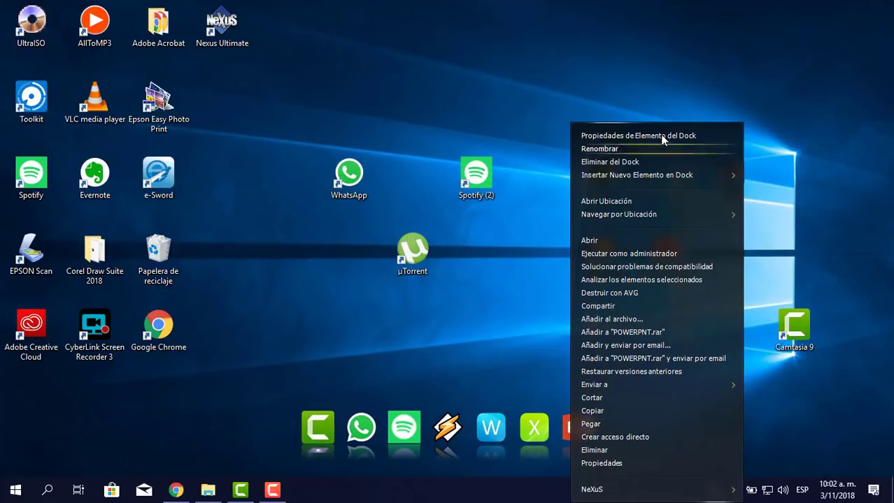
click(657, 135)
click(577, 324)
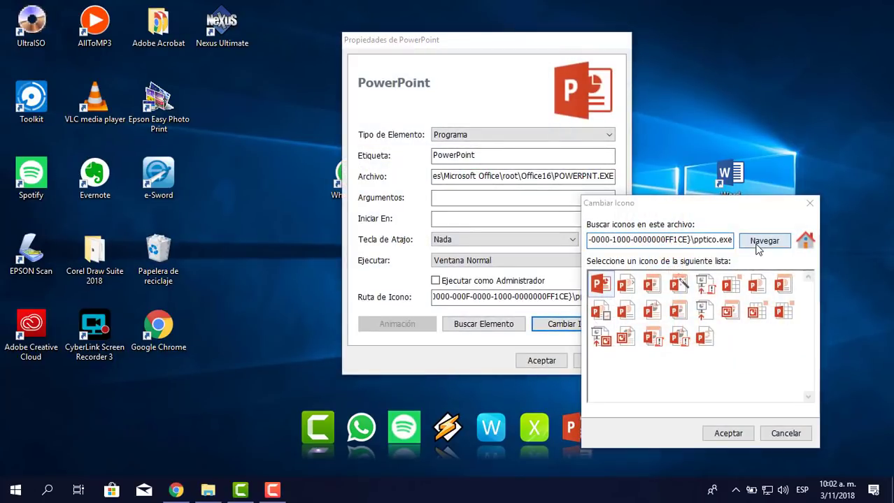
click(763, 240)
click(763, 249)
scroll(762, 291, down, 8)
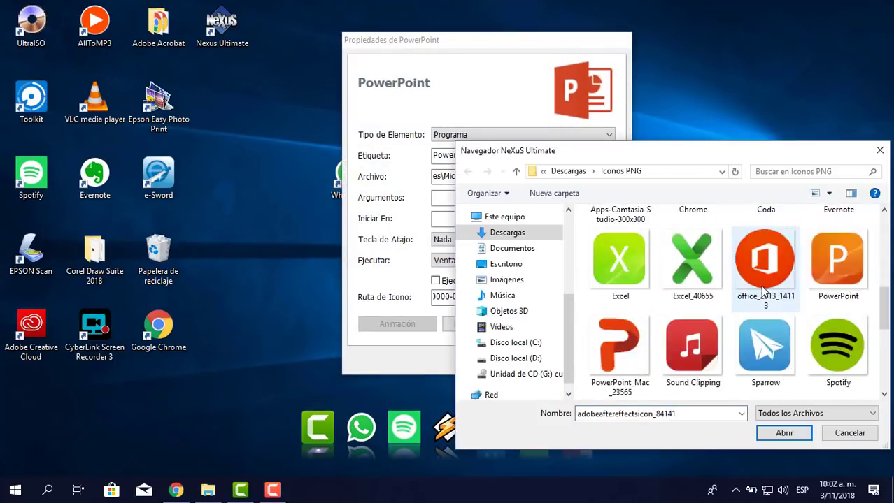
scroll(760, 285, up, 2)
scroll(760, 285, down, 4)
scroll(760, 285, up, 5)
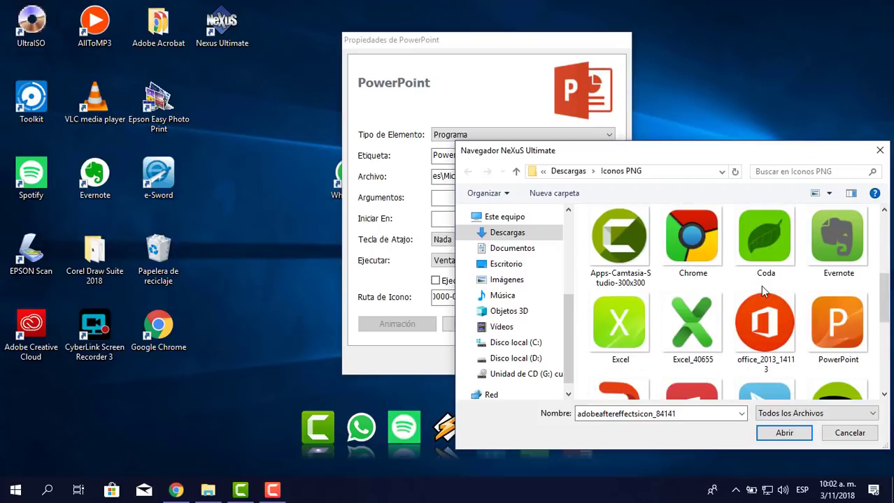
- Apply the orange P icon, label it 'PowerPoint 2019', and save
click(832, 318)
click(784, 434)
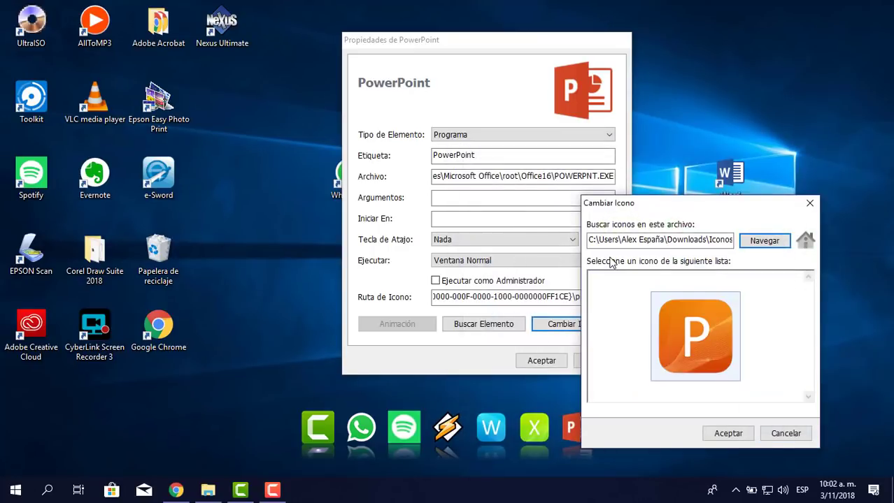
click(728, 435)
click(503, 157)
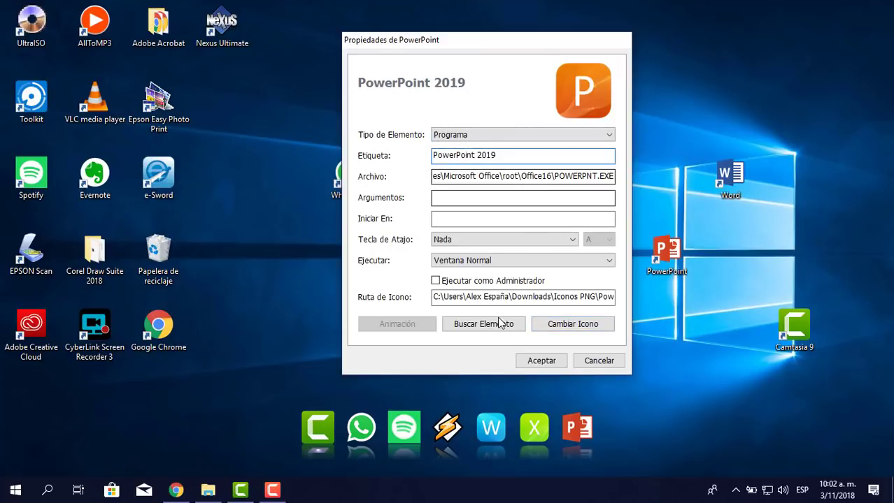
click(538, 361)
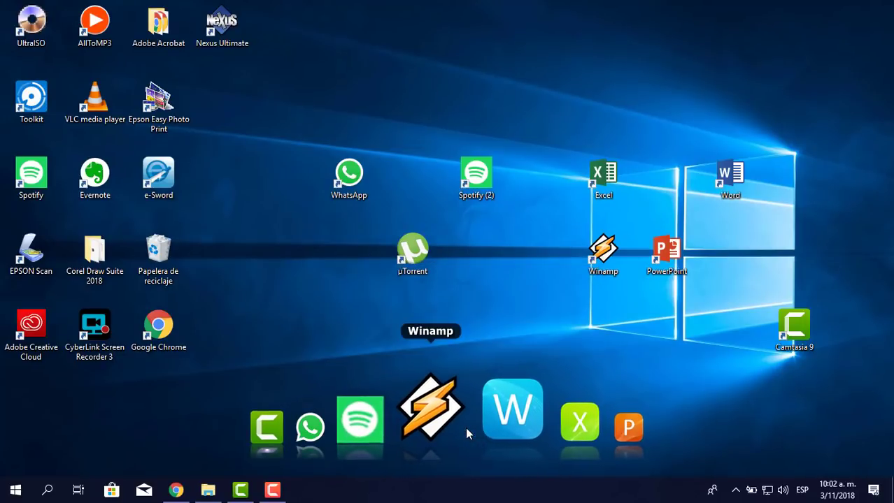
- Insert a dock separator after Winamp
right_click(464, 428)
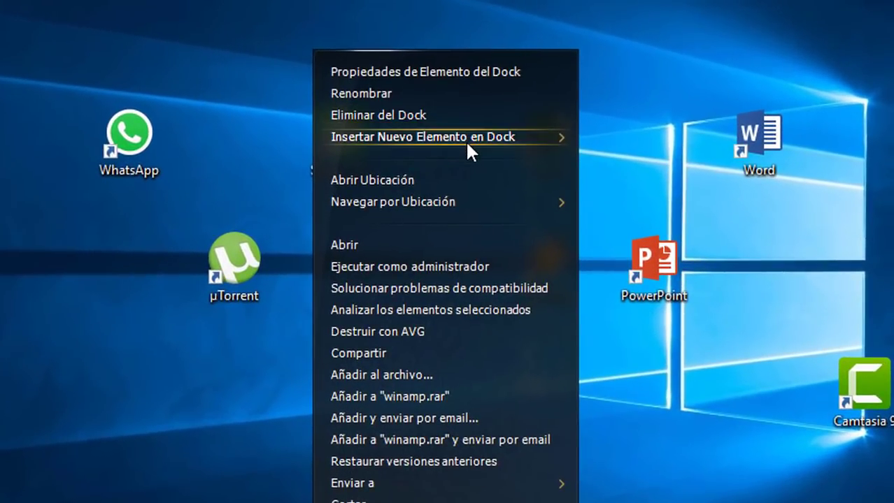
mouse_move(466, 143)
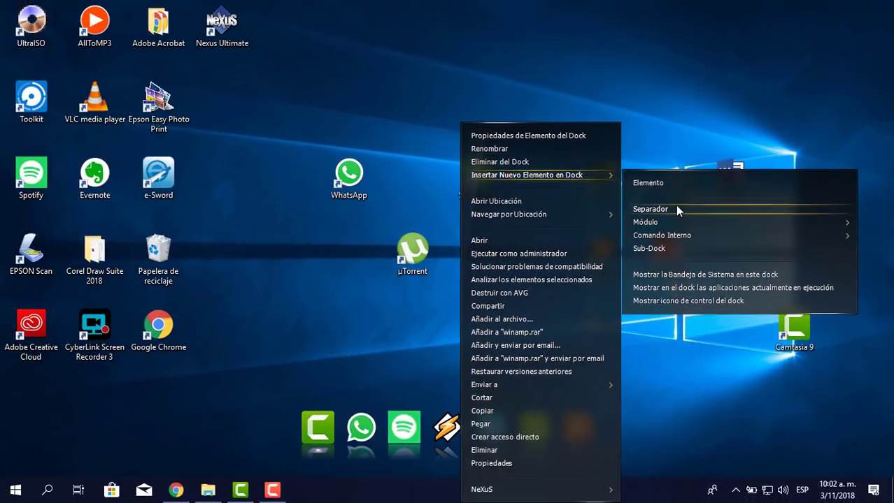
click(670, 195)
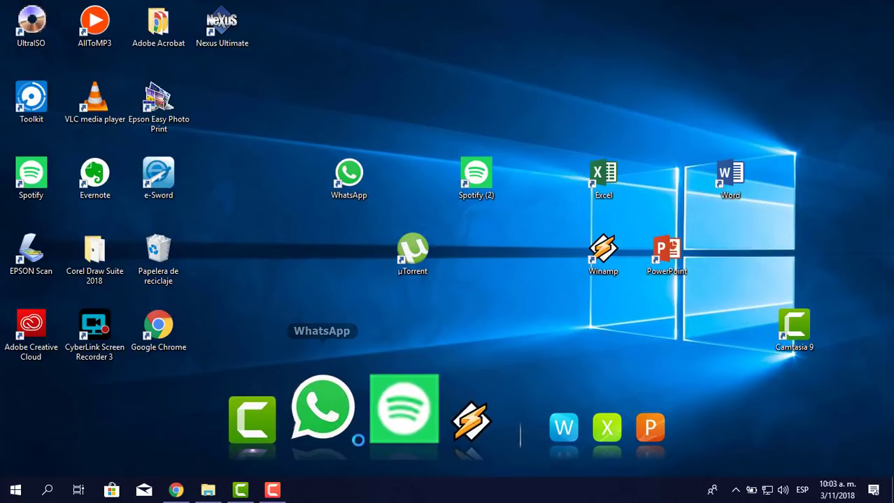
- Insert a dock separator after WhatsApp
right_click(356, 432)
mouse_move(448, 166)
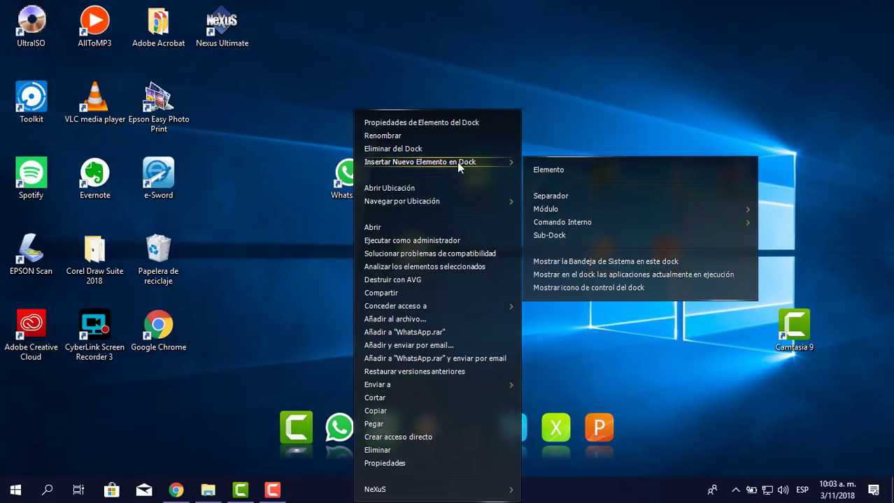
click(557, 199)
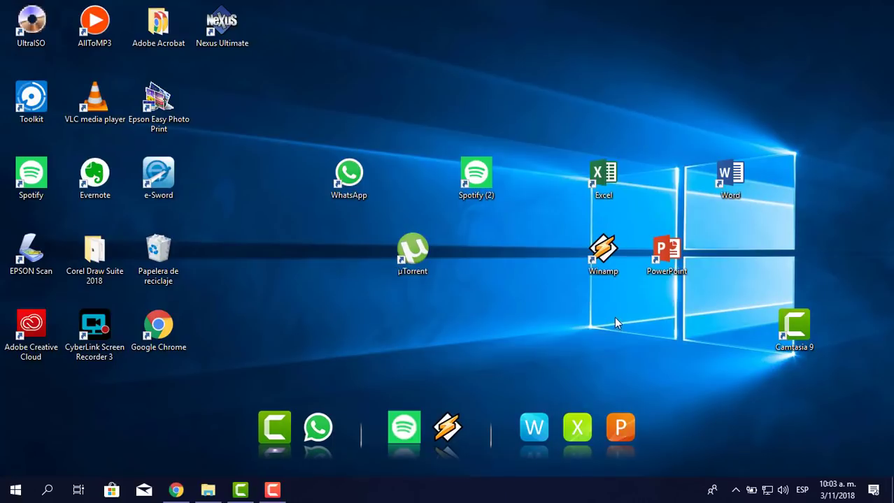
- Replace the Spotify (2) dock icon with the round Spotify image from Iconos PNG
right_click(409, 409)
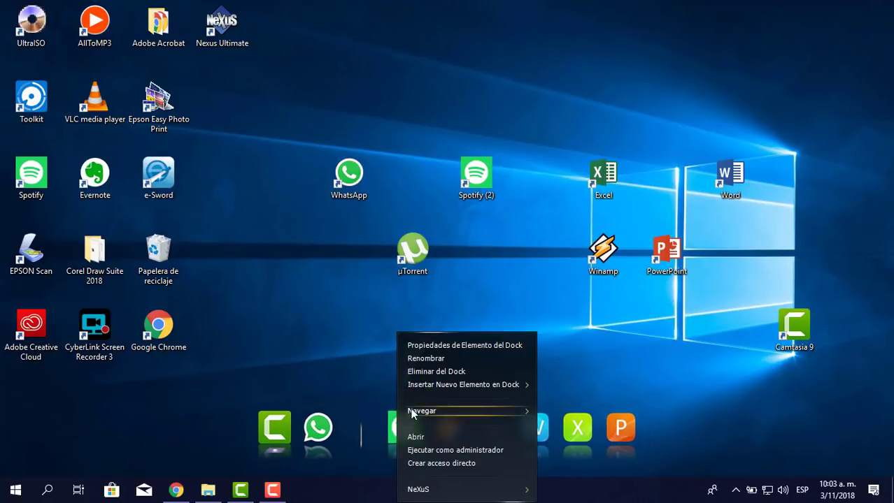
click(475, 346)
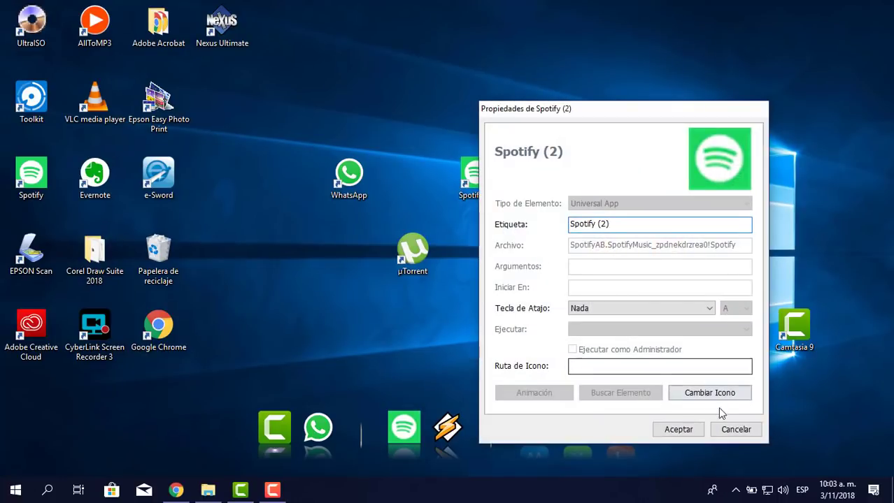
click(717, 395)
click(634, 238)
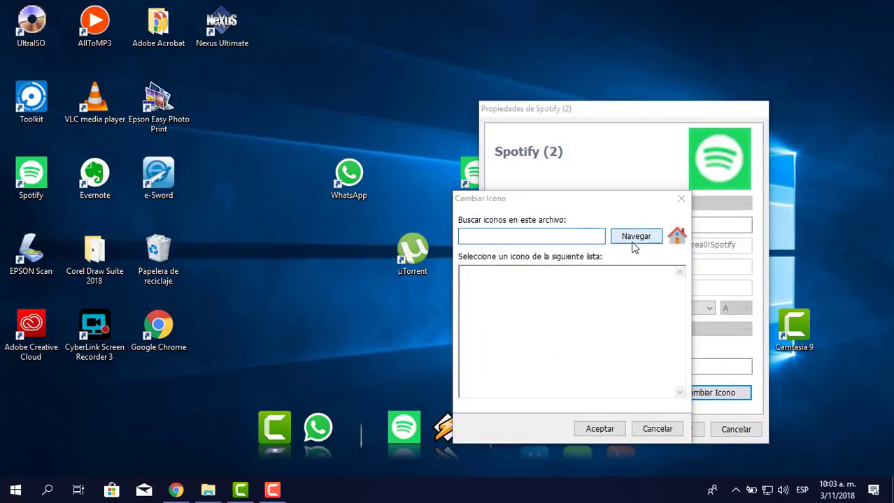
scroll(780, 292, down, 3)
scroll(780, 293, down, 1)
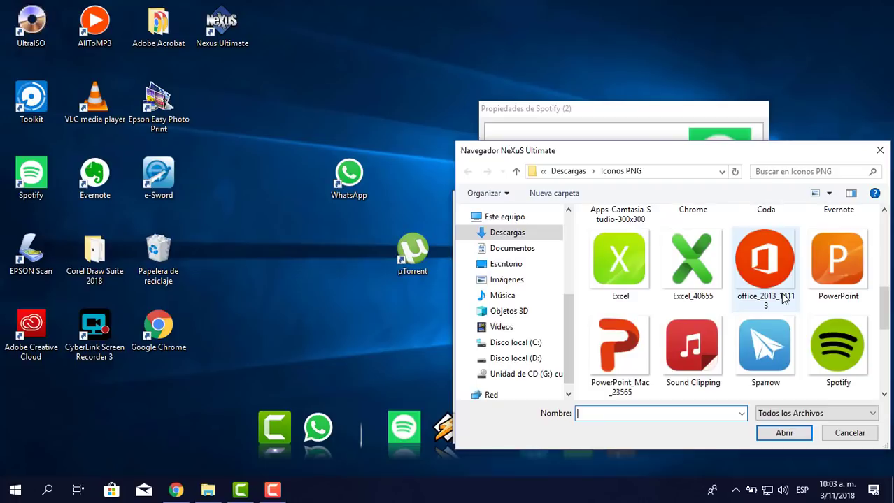
click(837, 348)
click(784, 433)
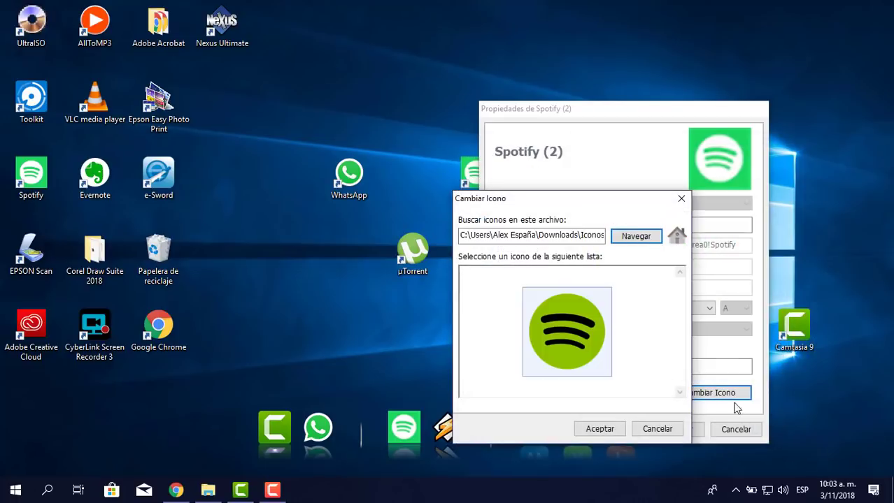
click(600, 429)
click(685, 427)
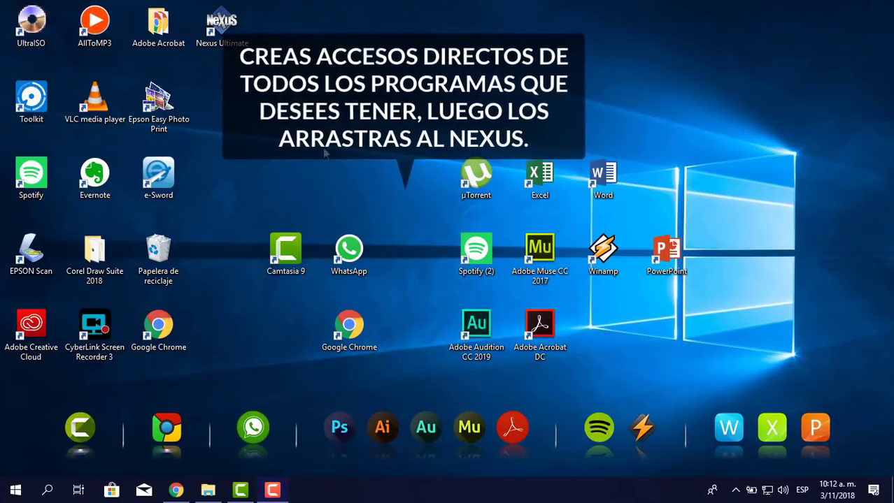
- Add Google Chrome to the dock and change its icon to Chrome.png from the Iconos PNG folder
mouse_move(349, 325)
mouse_down()
mouse_move(272, 357)
mouse_move(335, 321)
mouse_up()
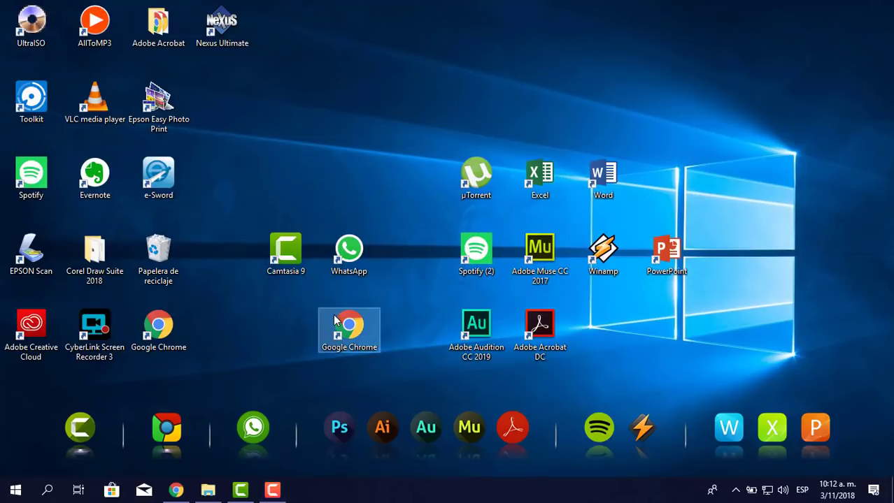
right_click(173, 424)
click(249, 136)
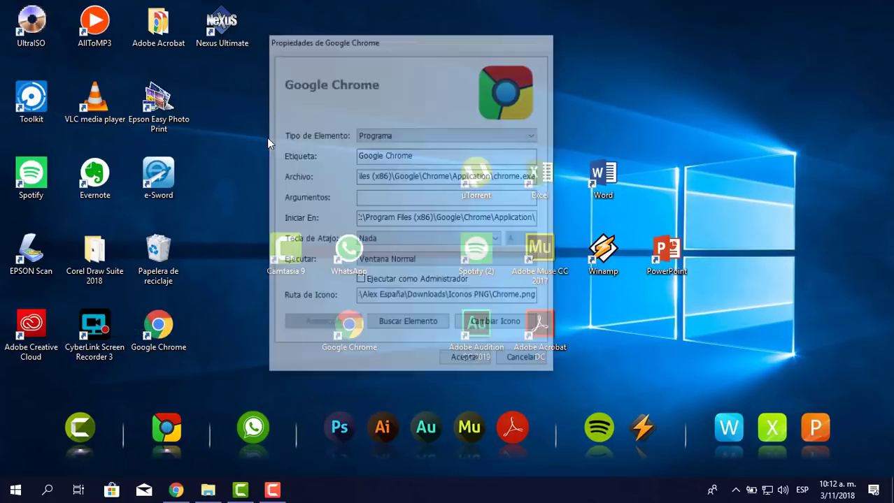
click(512, 326)
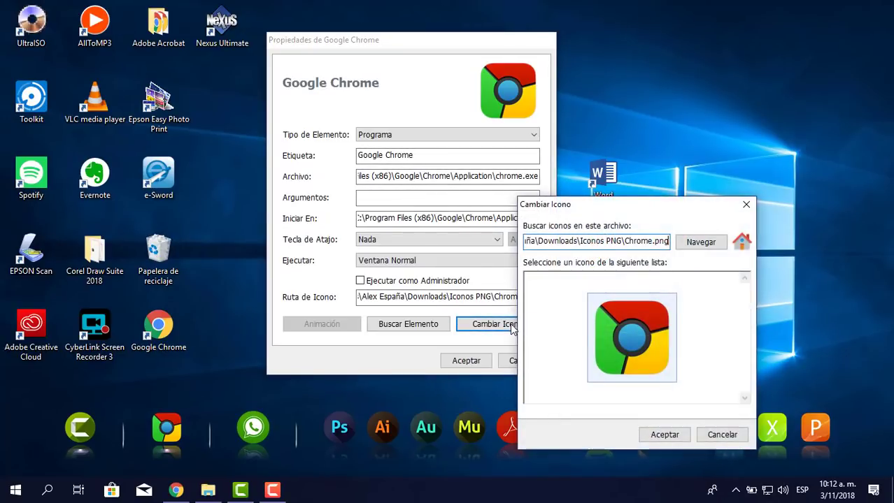
click(692, 245)
scroll(699, 301, down, 5)
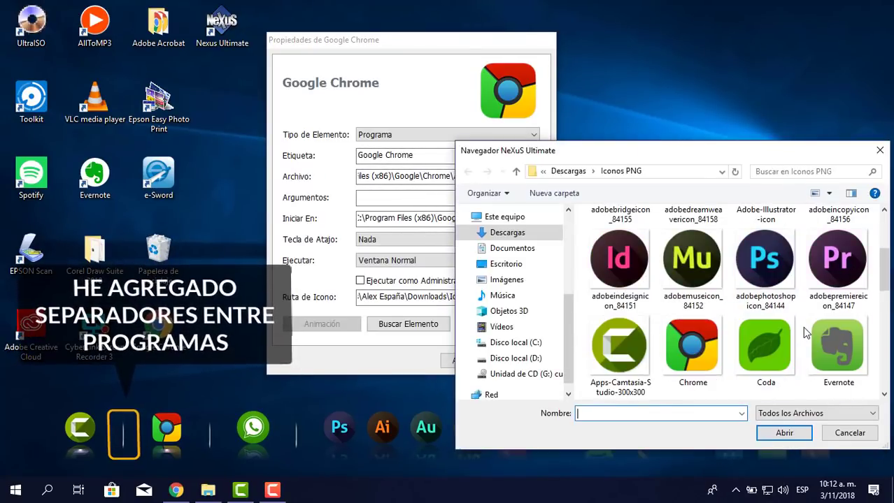
click(702, 353)
click(784, 433)
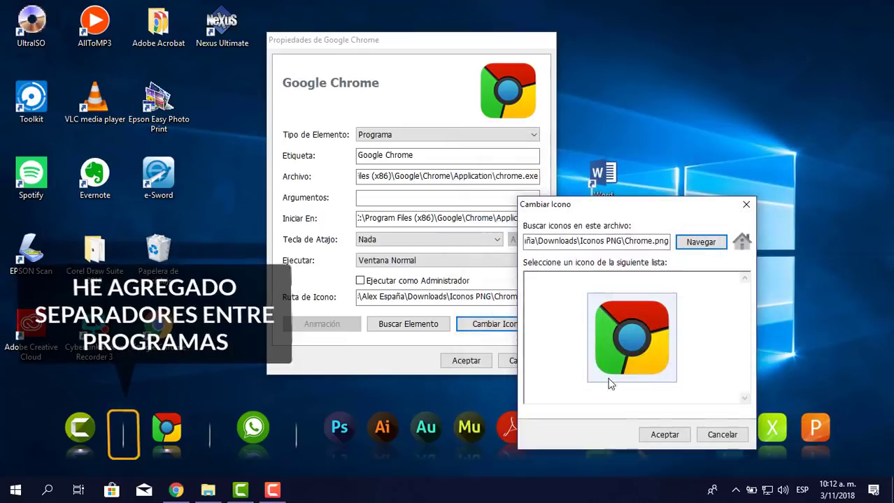
click(661, 435)
click(446, 151)
click(467, 362)
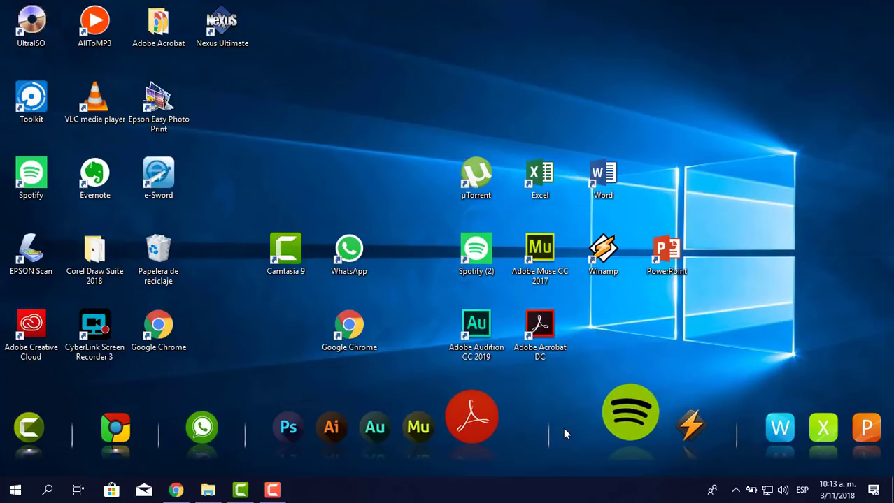
- Set the dock's horizontal icon spacing to 2 pixels under Apariencia and apply it
right_click(563, 428)
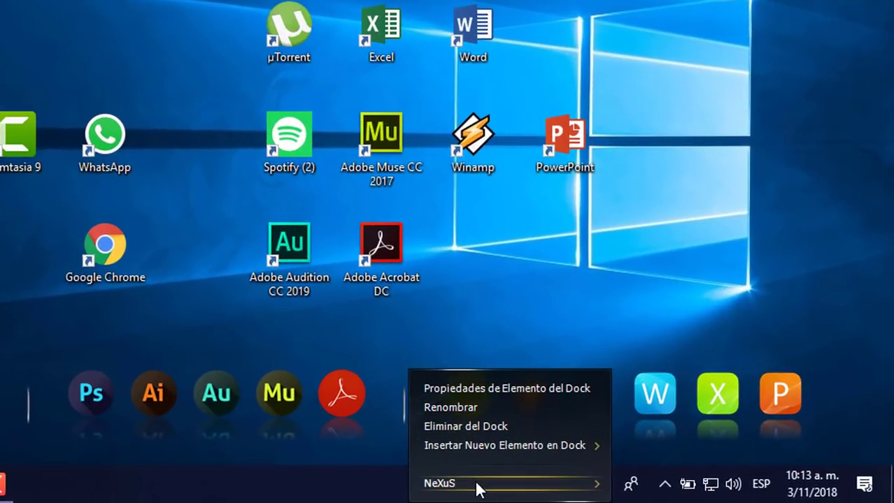
mouse_move(475, 483)
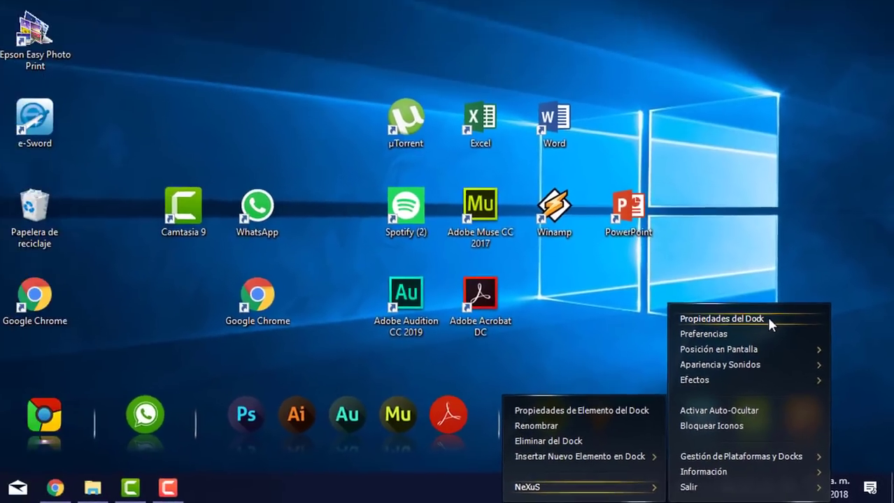
click(738, 276)
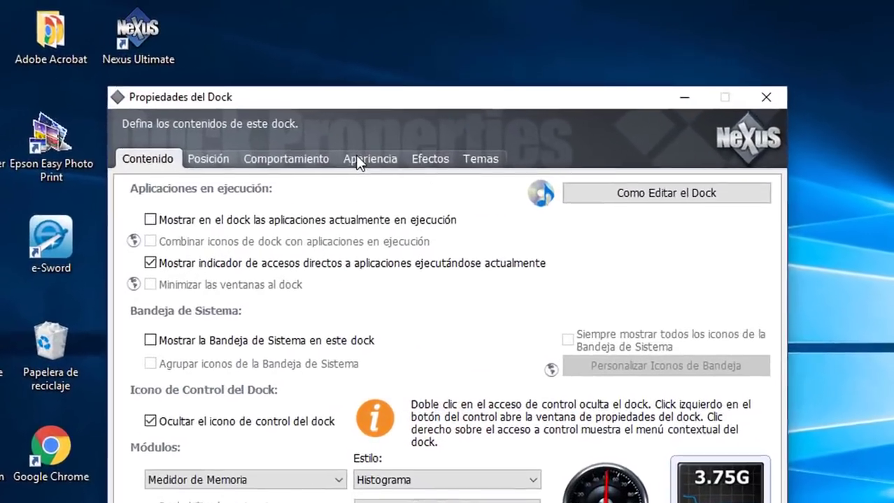
click(381, 122)
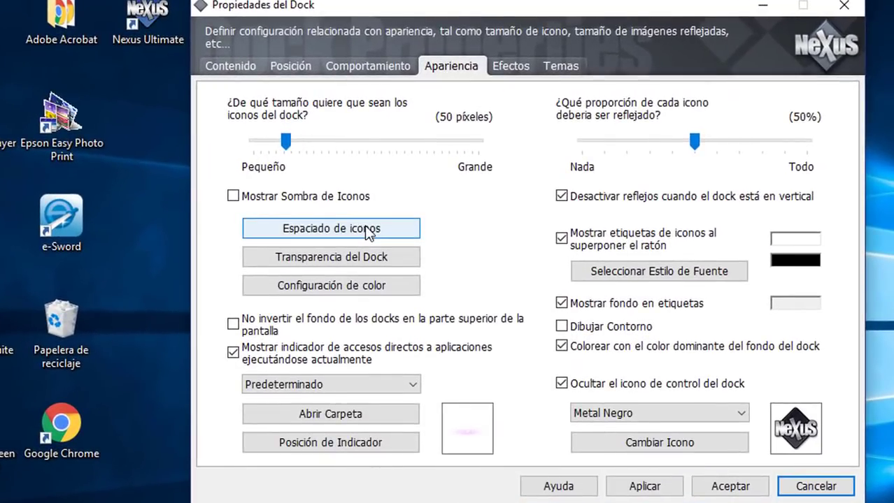
click(367, 231)
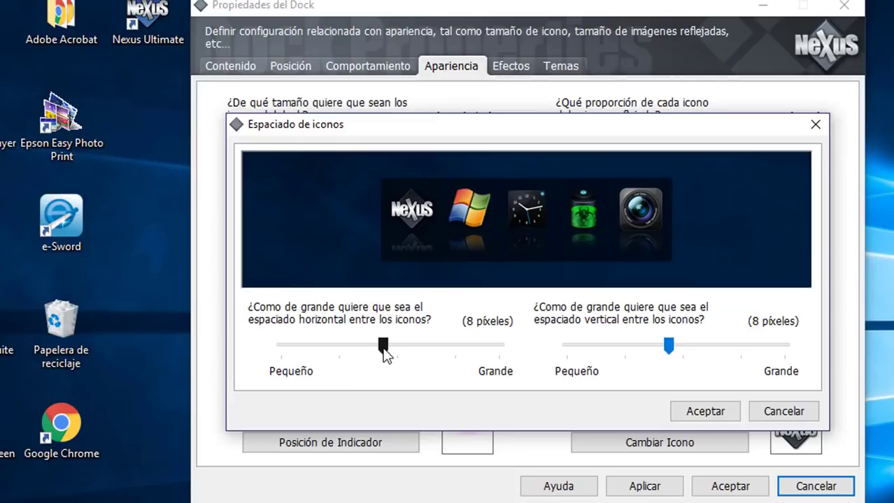
click(323, 349)
click(705, 411)
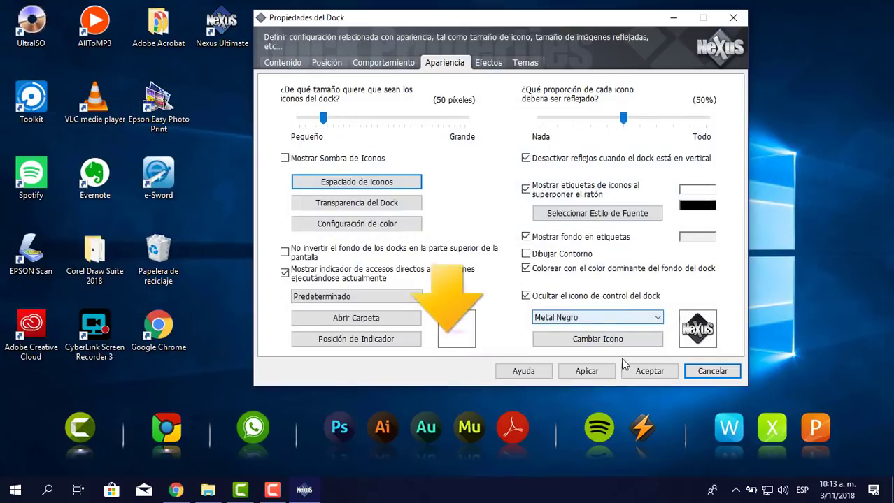
click(586, 371)
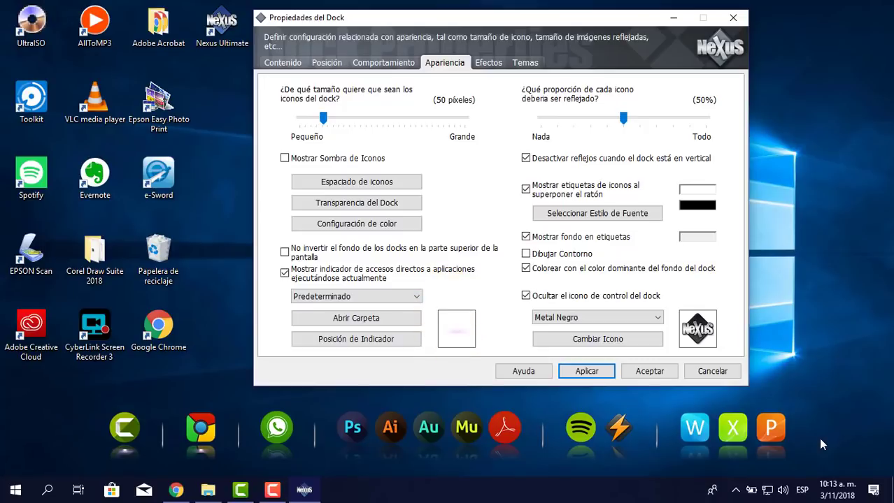
- Re-apply the 2-pixel spacing, close Dock Properties, and select the twelve middle desktop shortcuts
click(358, 182)
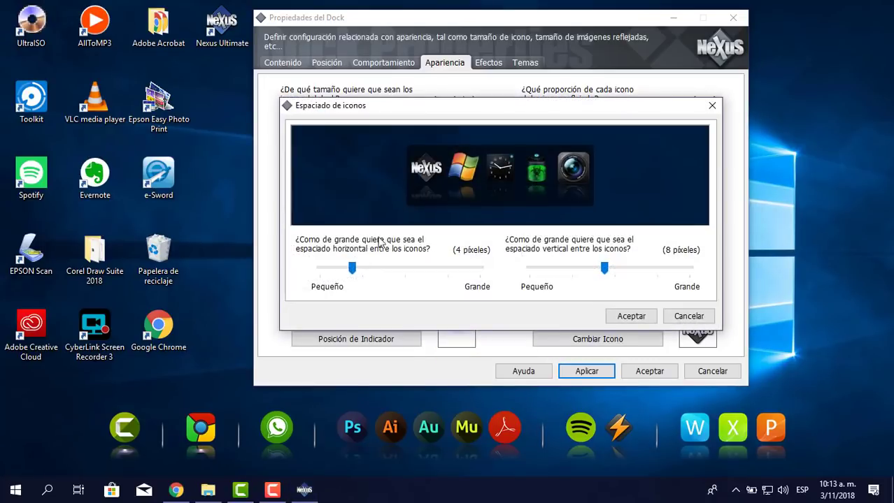
click(631, 316)
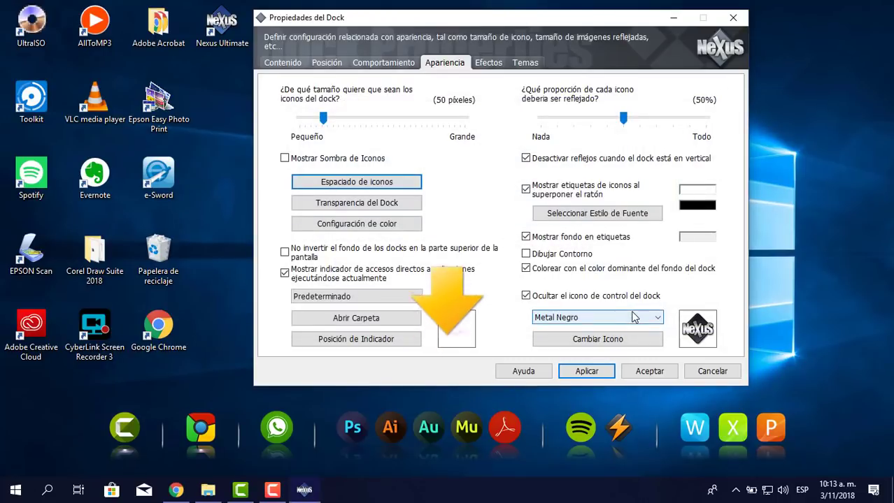
click(585, 372)
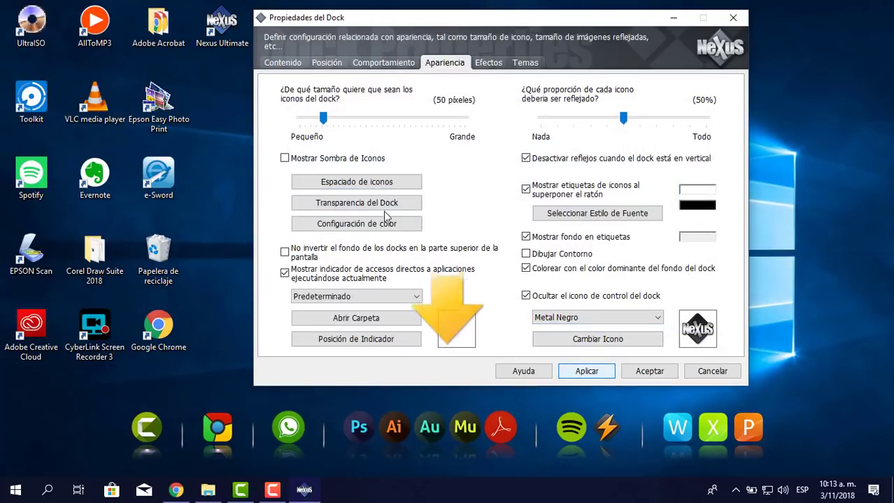
click(356, 182)
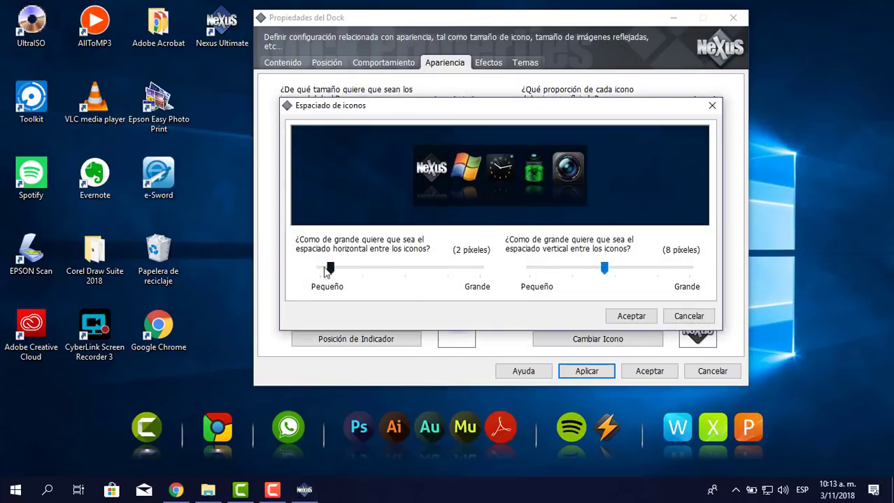
click(630, 317)
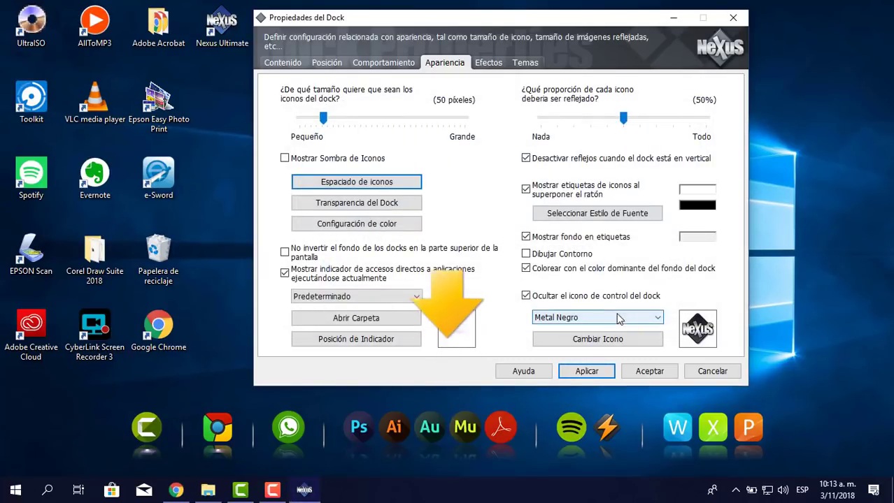
click(585, 372)
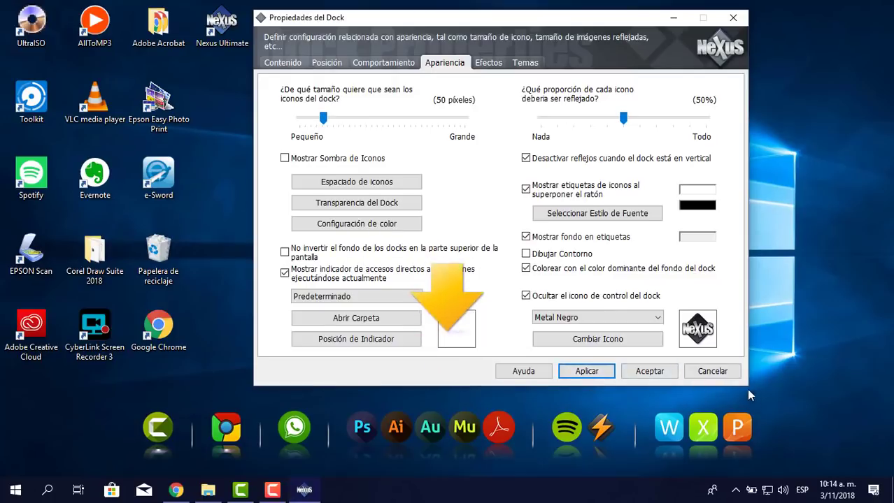
click(342, 186)
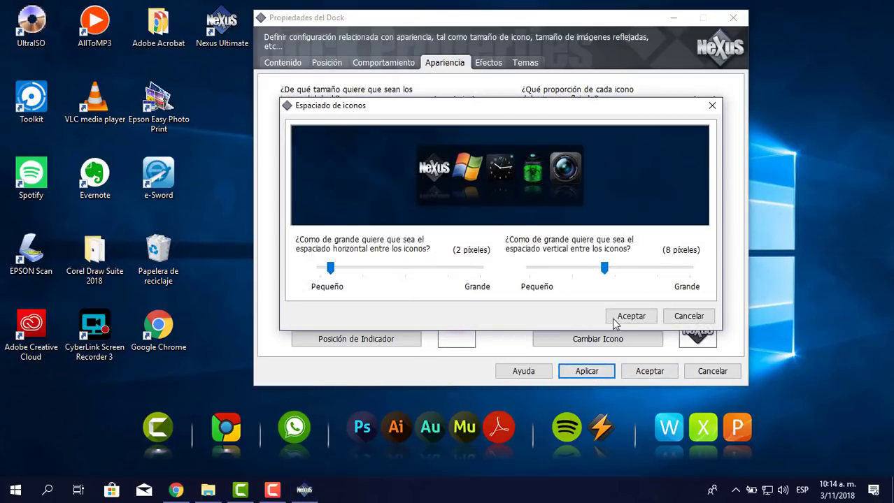
click(625, 319)
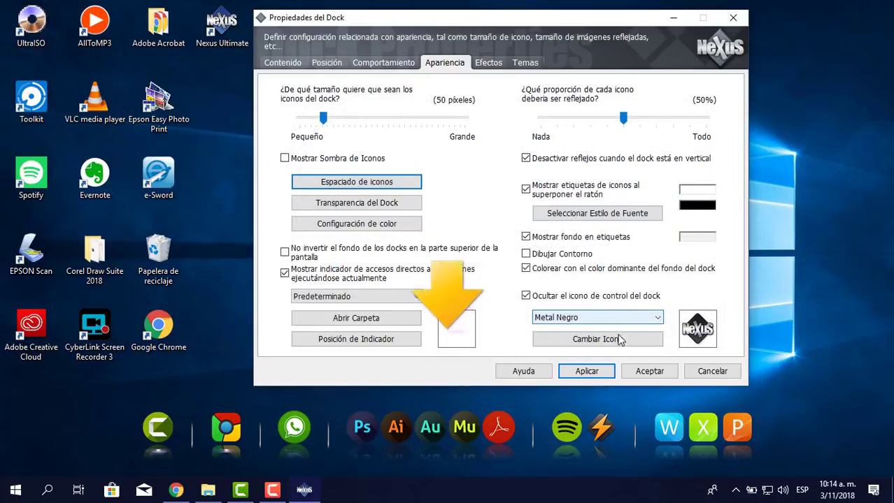
click(593, 372)
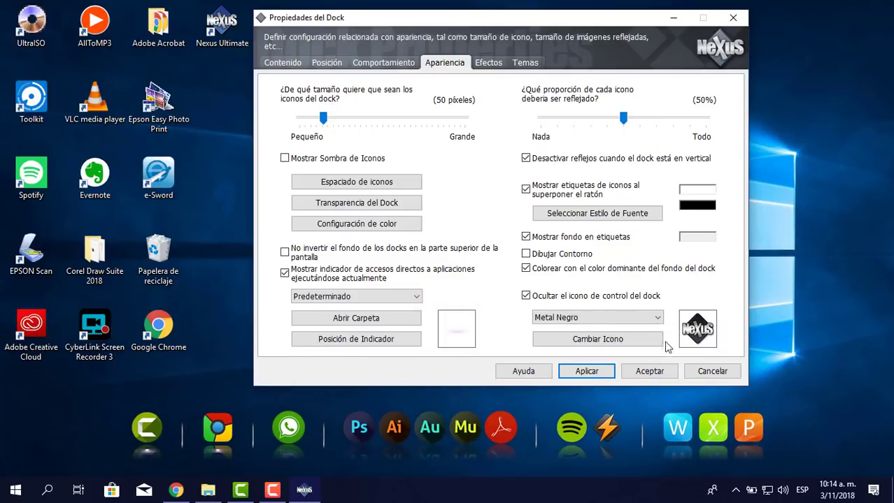
click(653, 374)
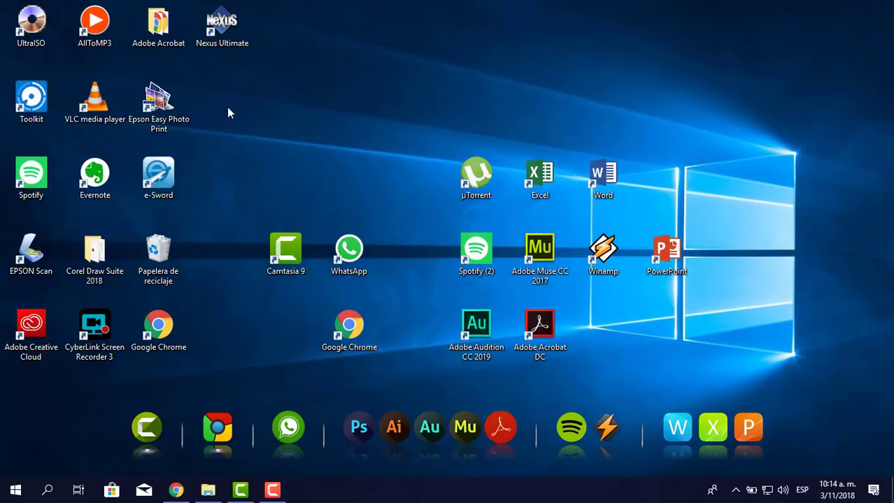
drag(396, 252, 726, 377)
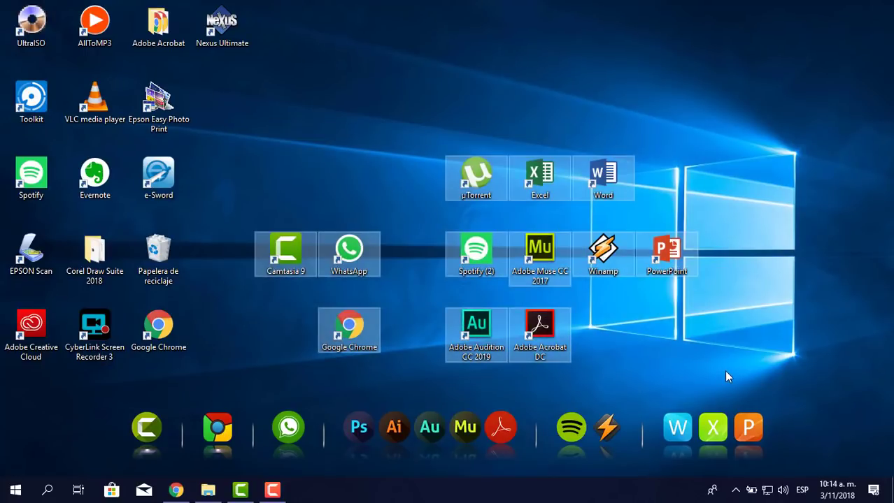
- Permanently delete the twelve selected middle-desktop shortcuts with Shift+Delete
key(shift+Delete)
key(Escape)
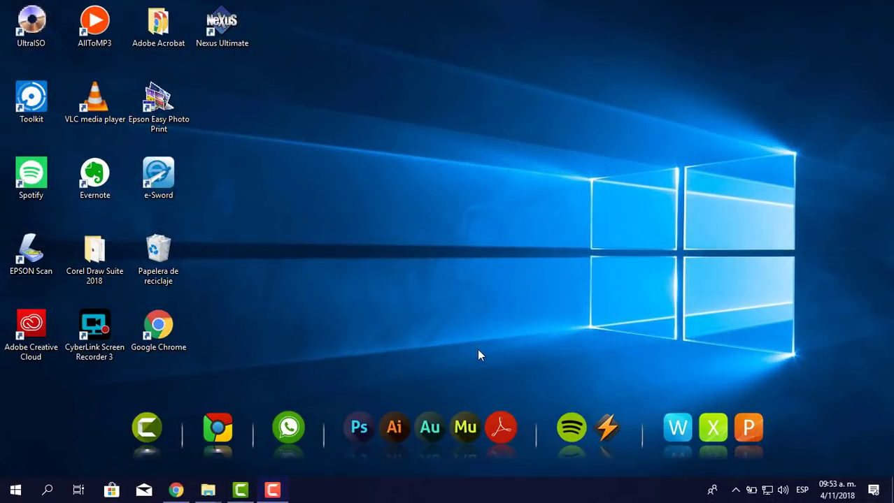
click(176, 490)
- Open rainmeter.net from the guide's SKINS RAINMETER section and scroll to its Downloads section
scroll(714, 271, down, 5)
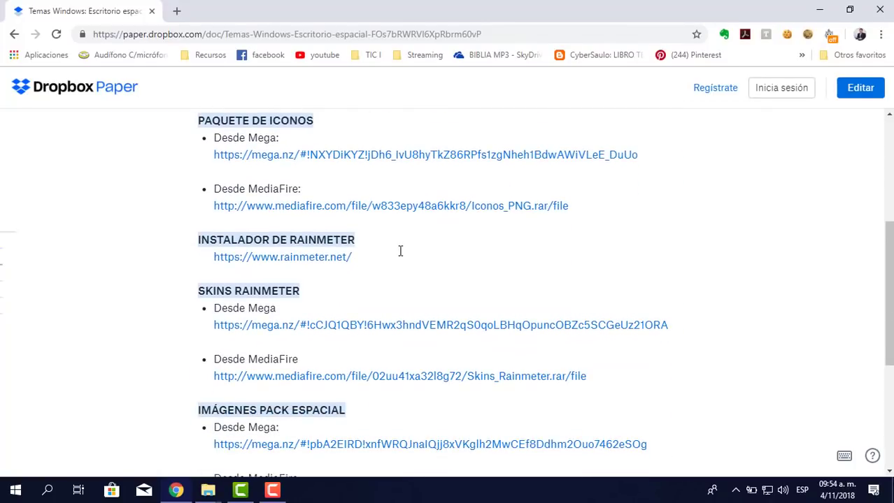
drag(625, 377, 183, 293)
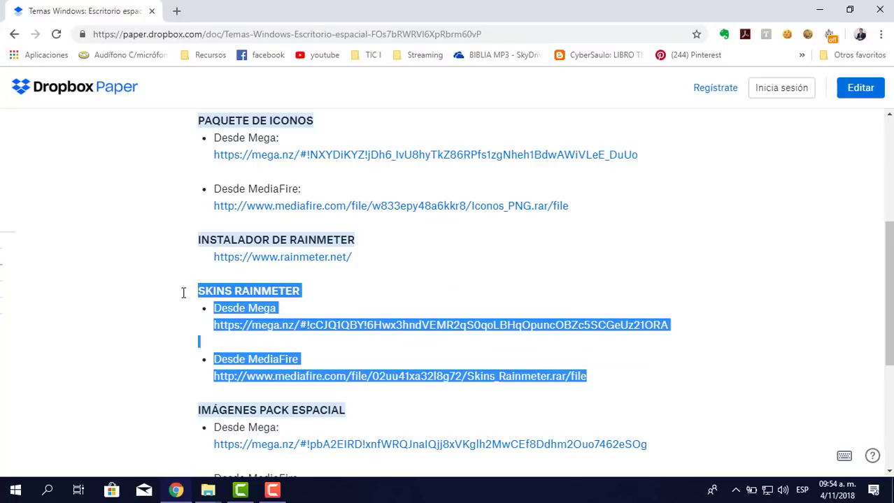
click(389, 299)
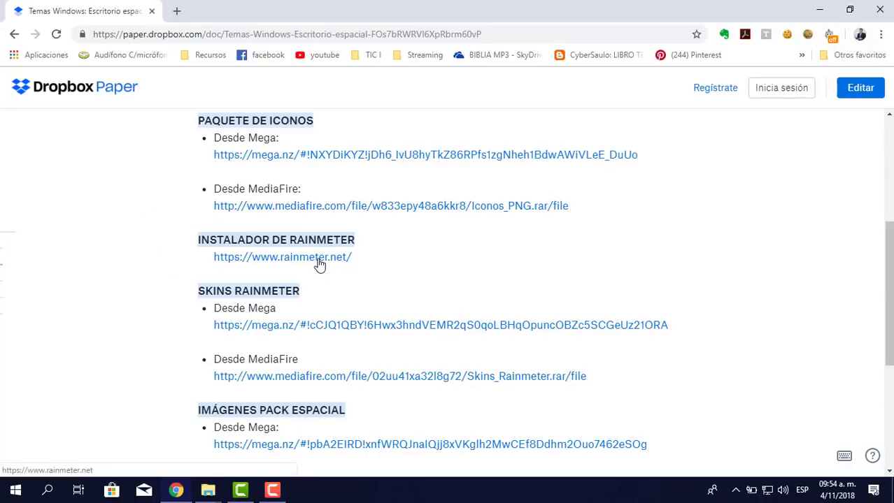
click(319, 263)
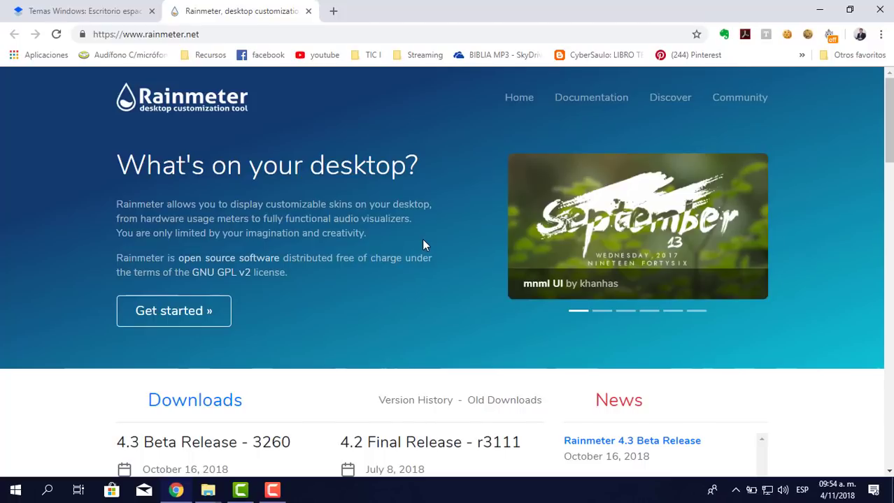
scroll(431, 248, down, 3)
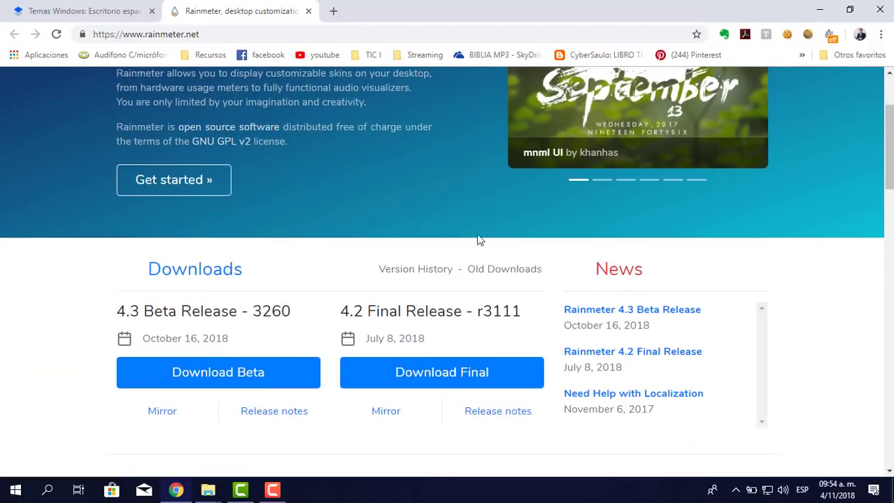
scroll(431, 232, down, 1)
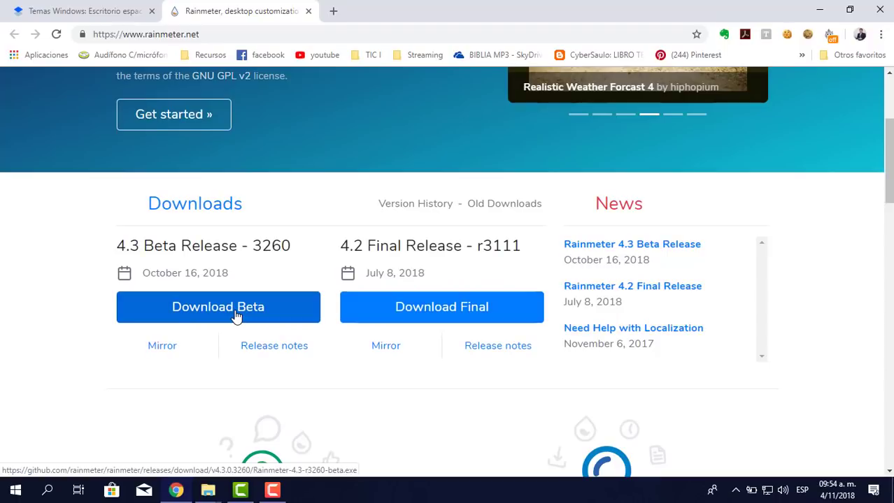
click(207, 490)
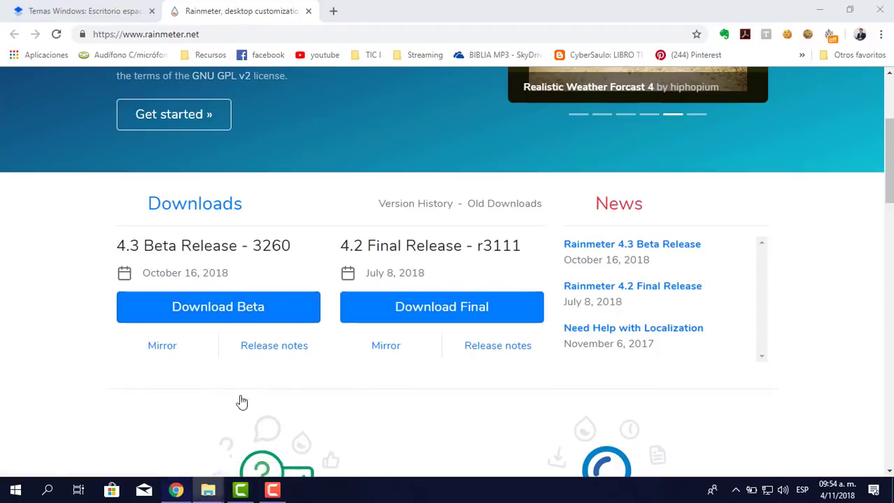
- Run the Rainmeter 4.3 beta installer as administrator and complete a standard install to C:\Program Files\Rainmeter
click(158, 409)
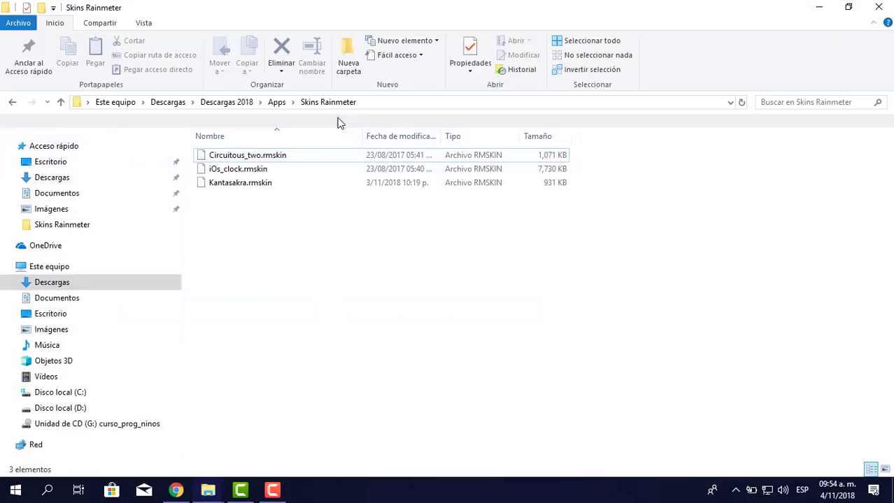
click(280, 105)
click(269, 195)
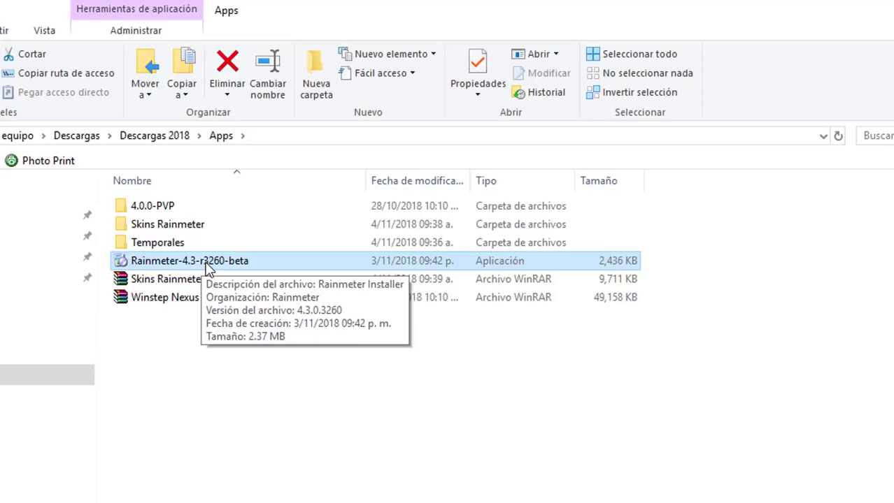
right_click(208, 269)
click(320, 206)
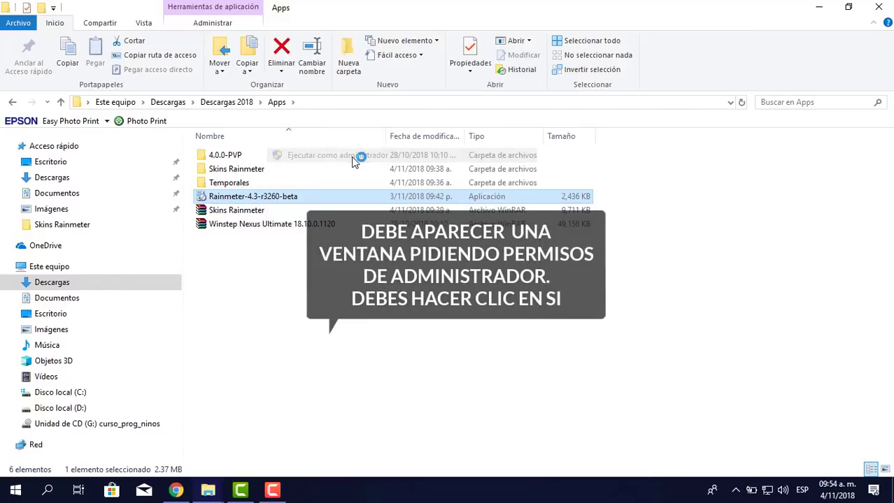
click(419, 328)
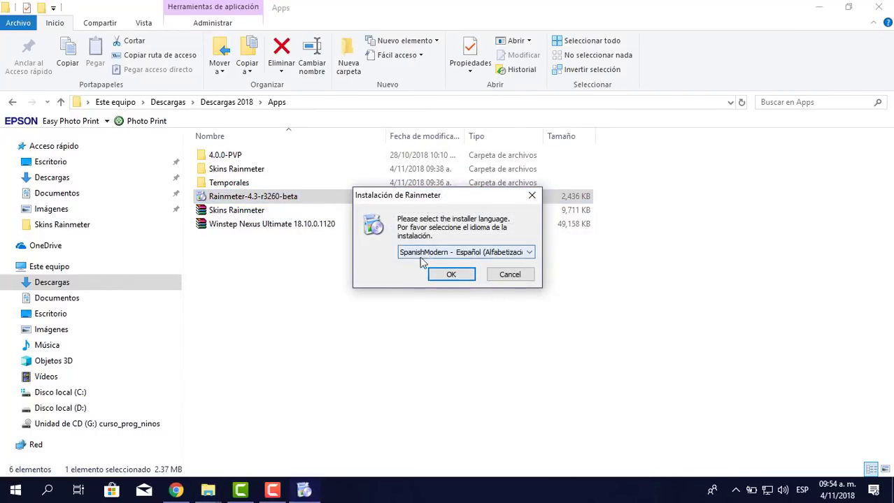
click(455, 275)
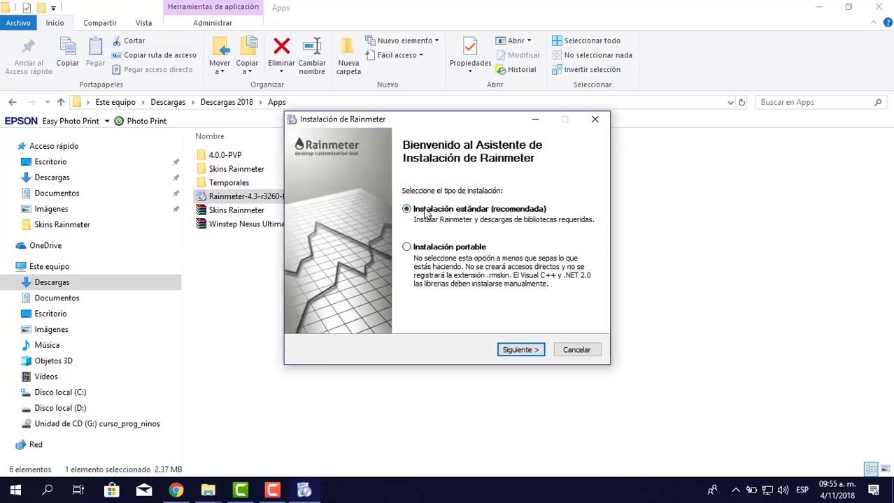
click(521, 350)
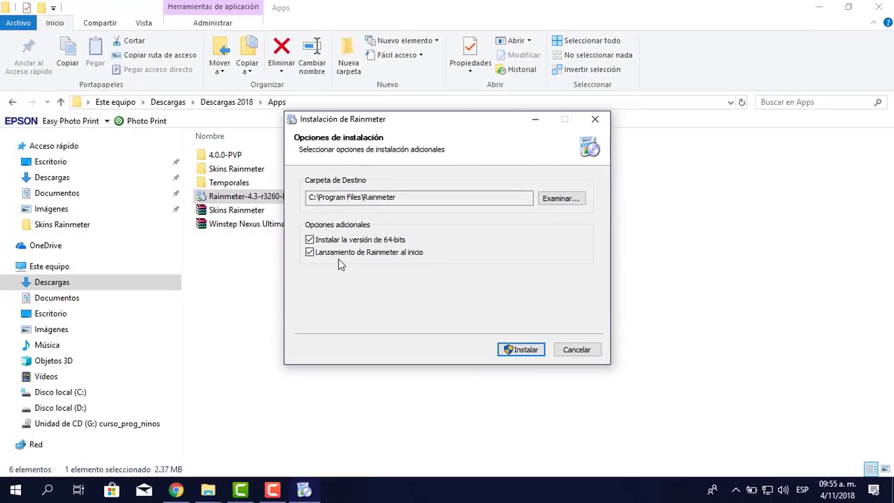
click(524, 351)
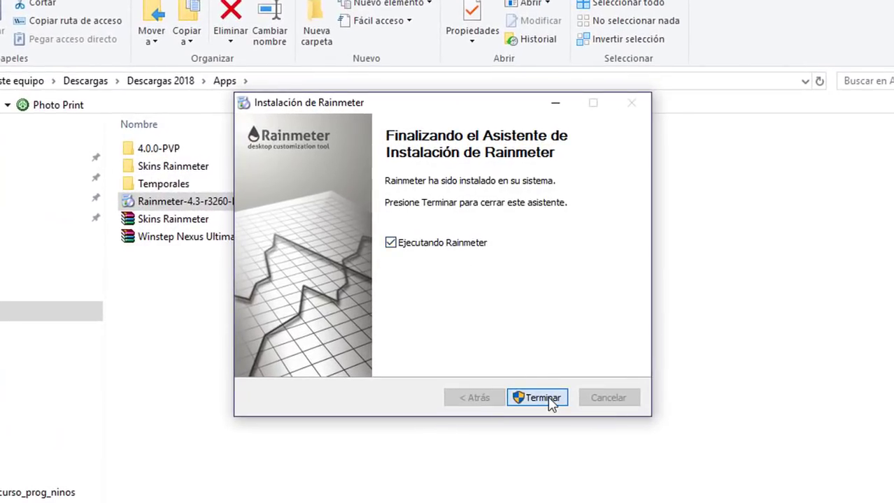
click(544, 403)
- Arrange the illustro SYSTEM, clock and DISKS skins in a row along the top of the desktop
click(817, 10)
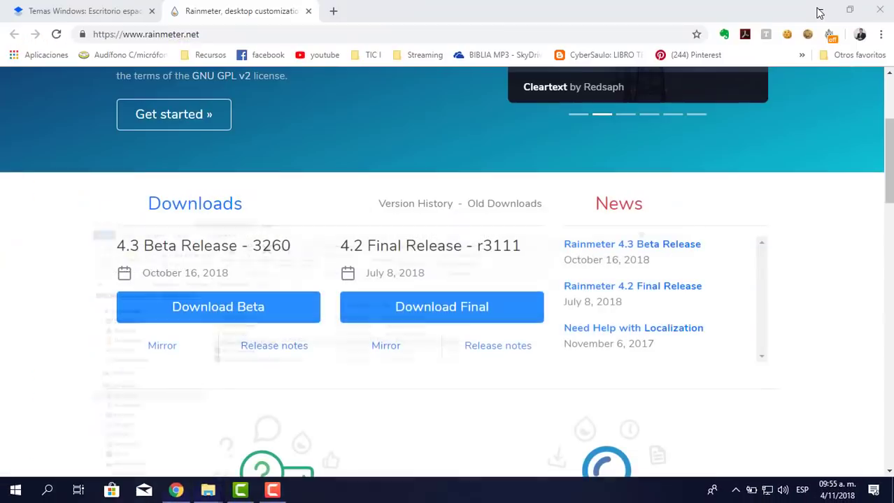
click(819, 13)
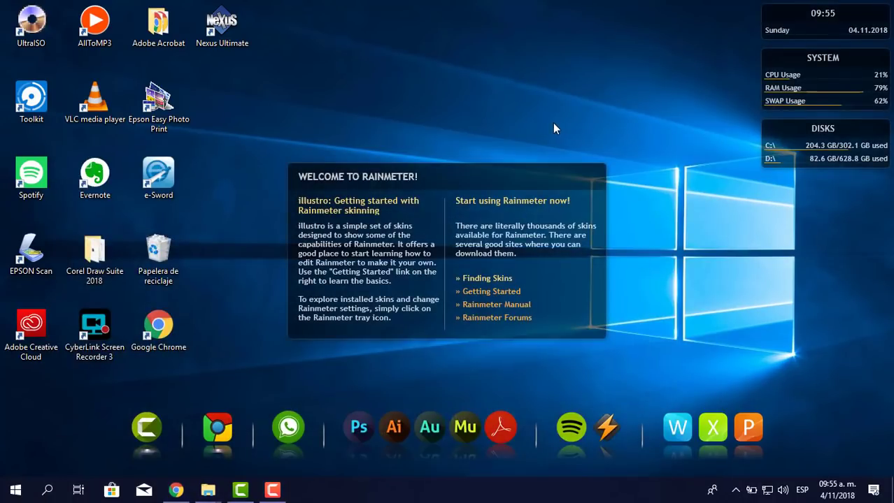
drag(822, 21, 540, 49)
drag(784, 52, 402, 72)
drag(823, 133, 604, 94)
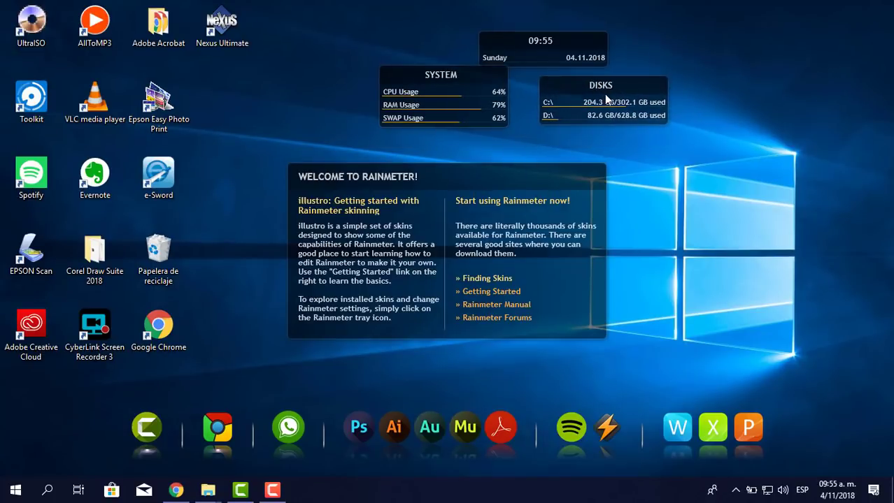
right_click(539, 53)
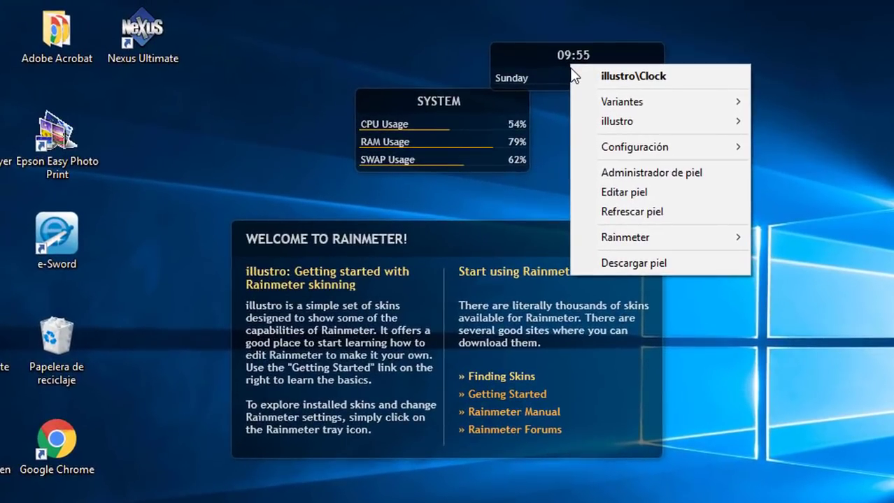
drag(465, 103, 344, 109)
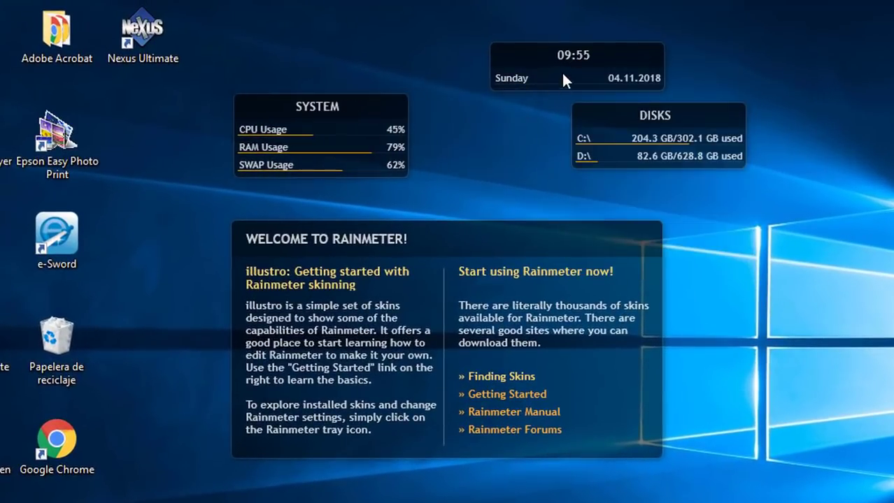
drag(557, 73, 487, 123)
drag(654, 119, 711, 116)
drag(487, 124, 521, 113)
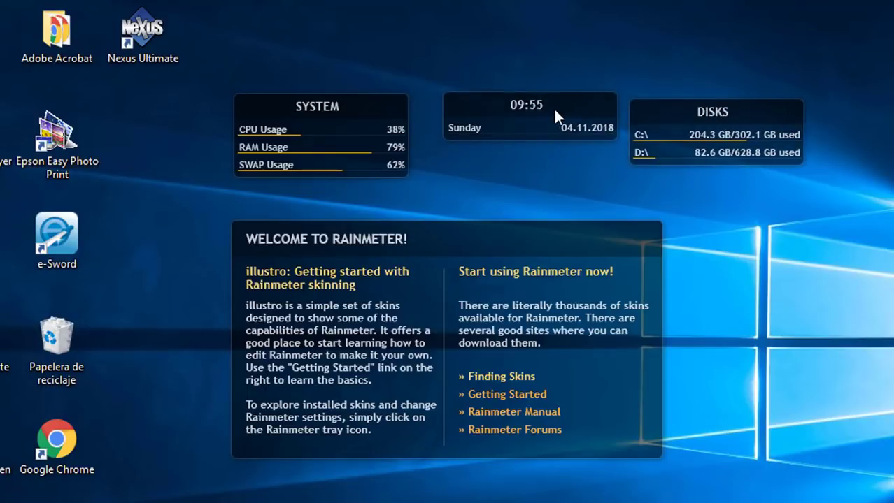
- Unload the illustro clock and SYSTEM skins
right_click(504, 104)
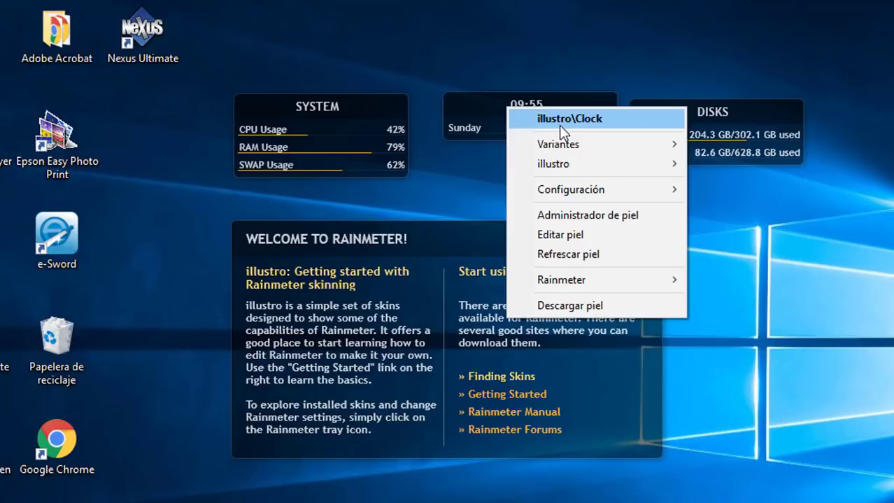
mouse_move(572, 142)
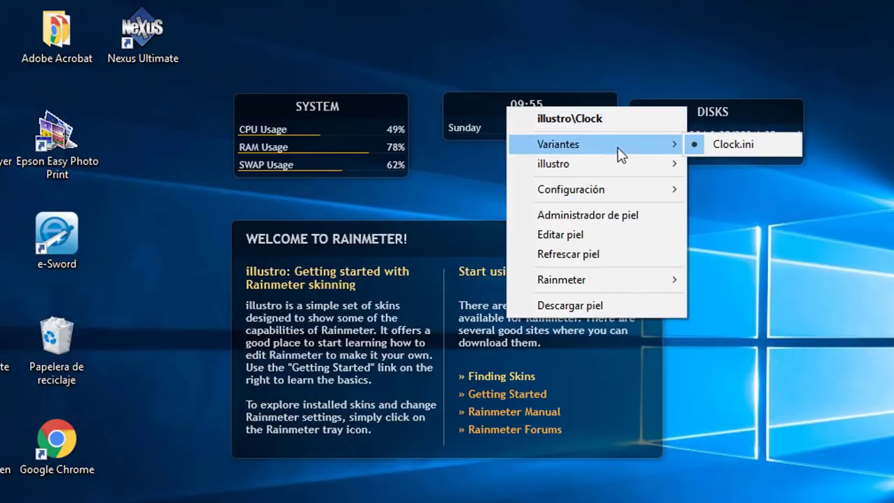
click(735, 145)
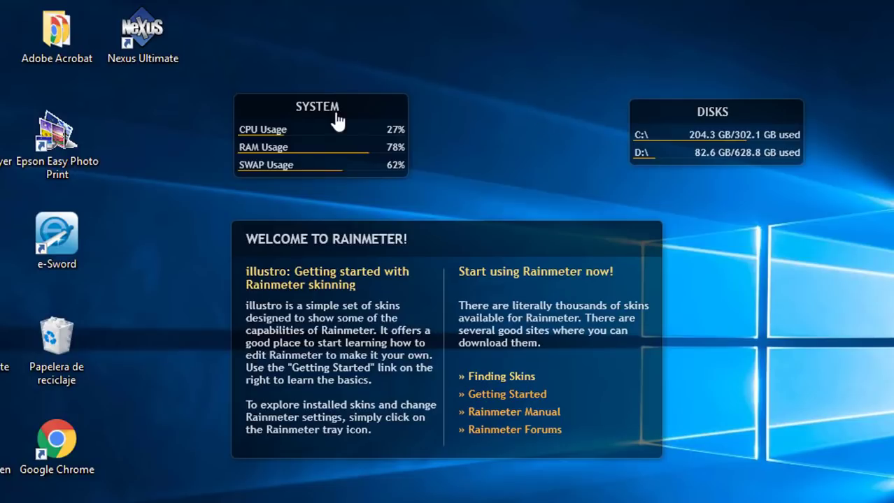
right_click(369, 110)
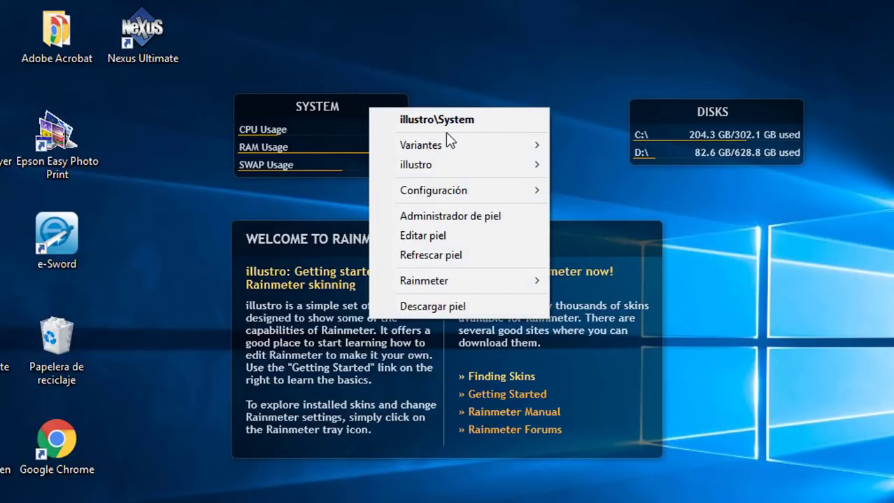
mouse_move(444, 144)
click(598, 150)
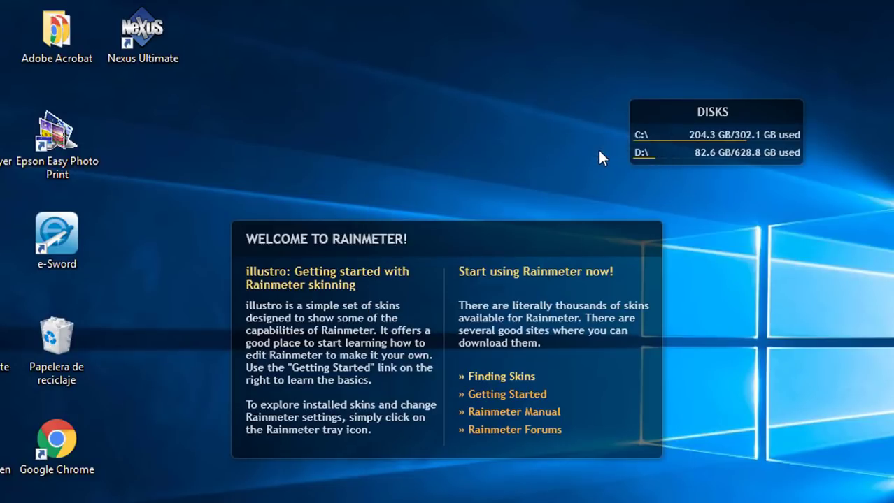
- Unload the illustro DISKS and Welcome skins
right_click(677, 112)
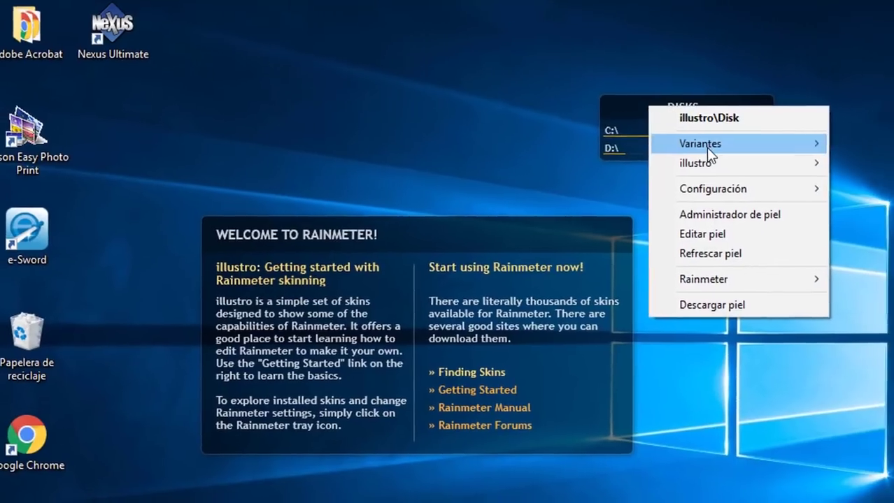
mouse_move(714, 148)
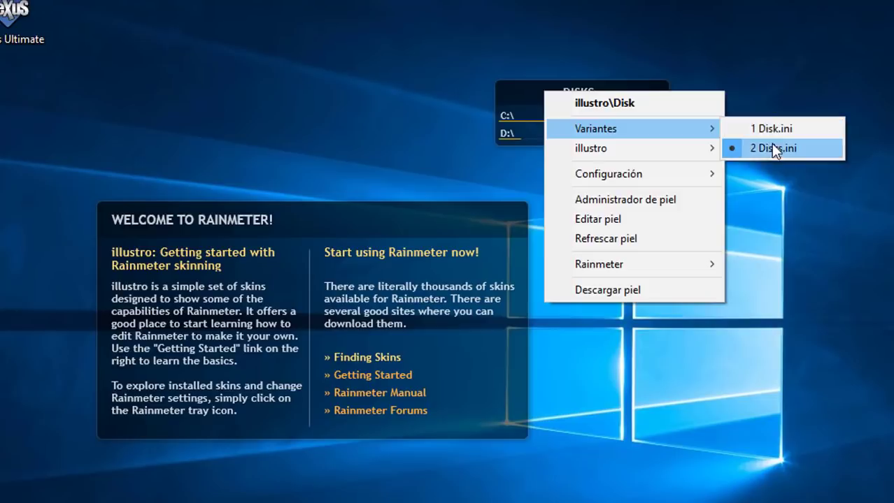
click(732, 148)
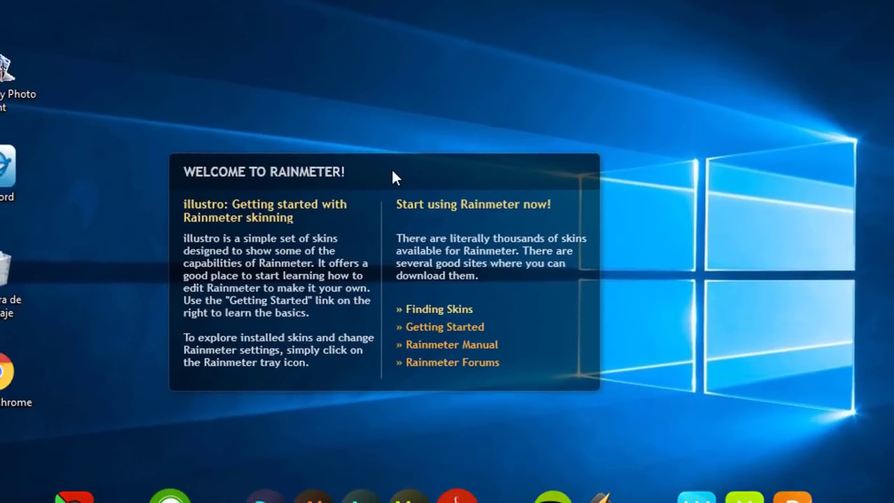
right_click(393, 171)
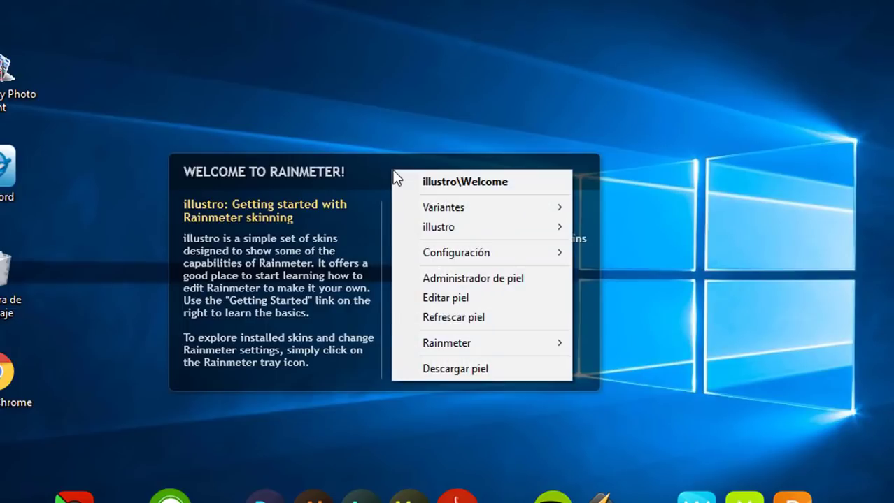
mouse_move(481, 204)
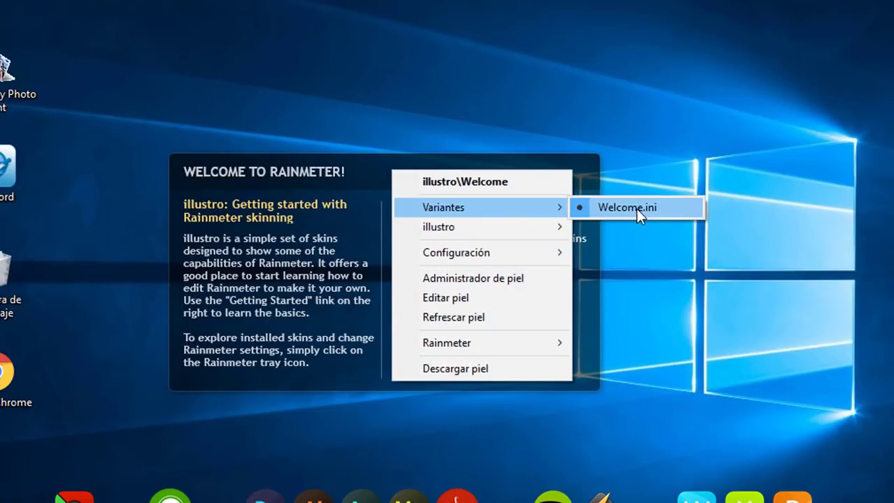
click(635, 209)
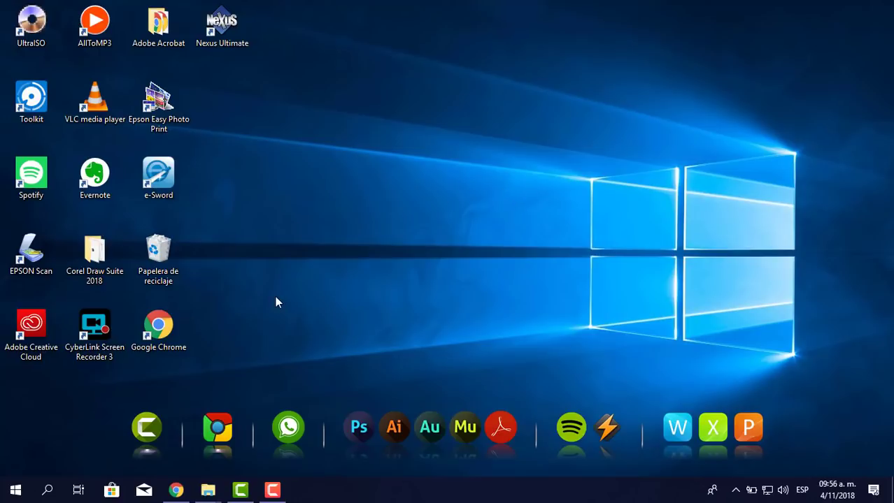
- Uncheck Mostrar iconos del escritorio in the desktop's Ver menu to hide all icons
drag(356, 346, 6, 5)
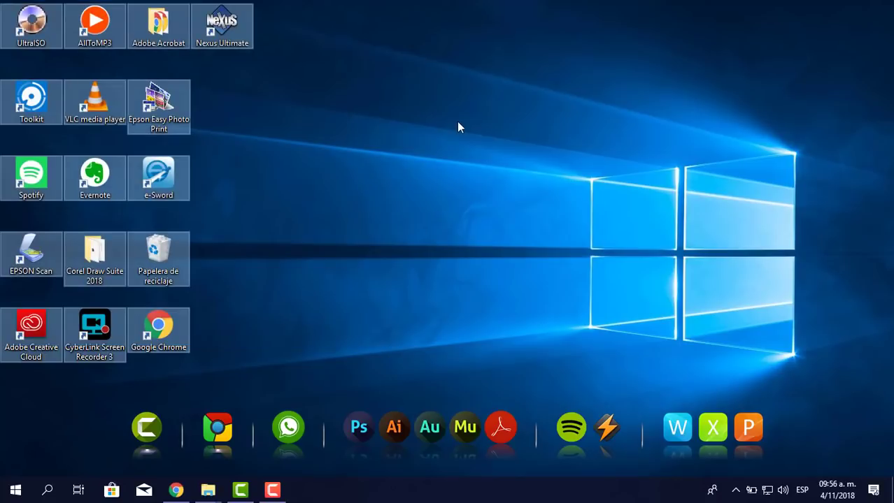
click(361, 97)
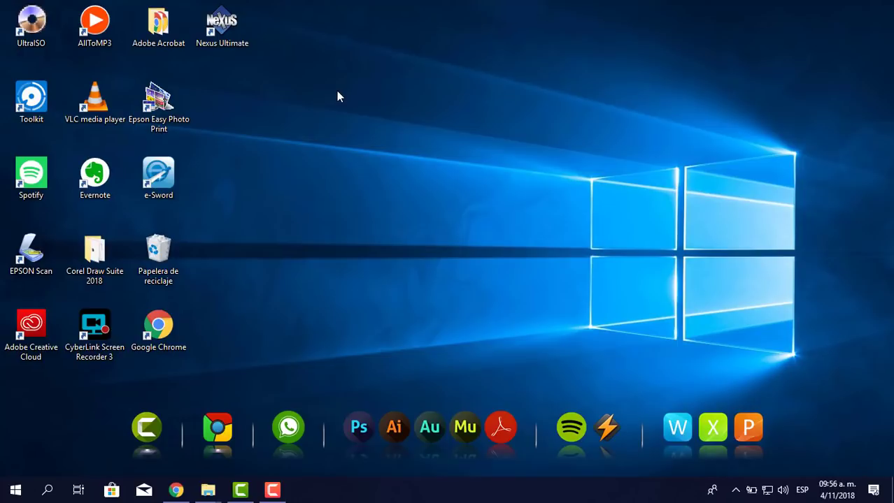
right_click(336, 93)
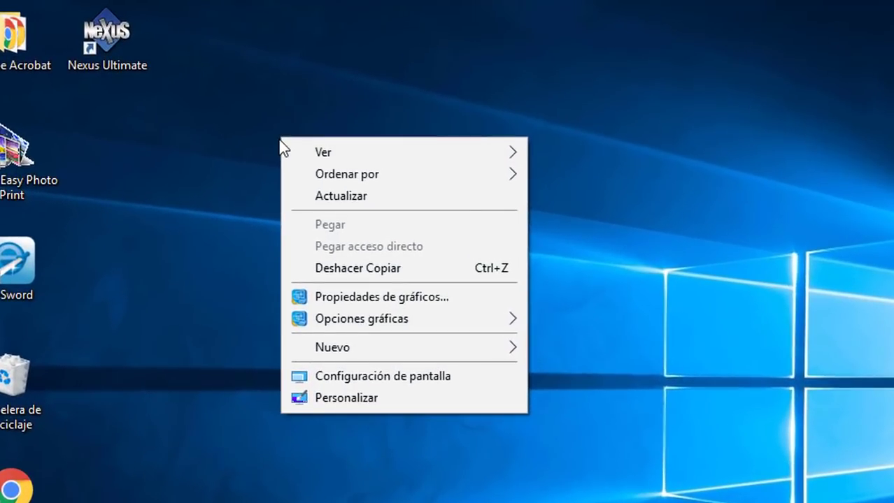
mouse_move(398, 158)
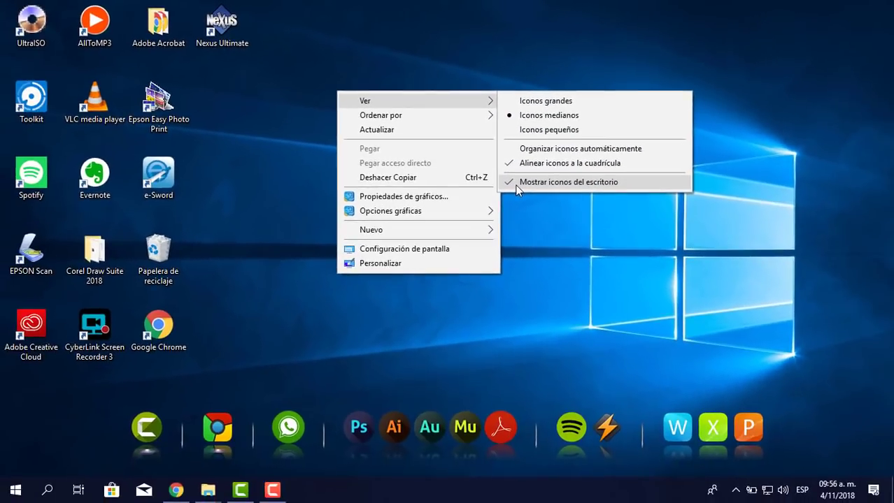
click(549, 279)
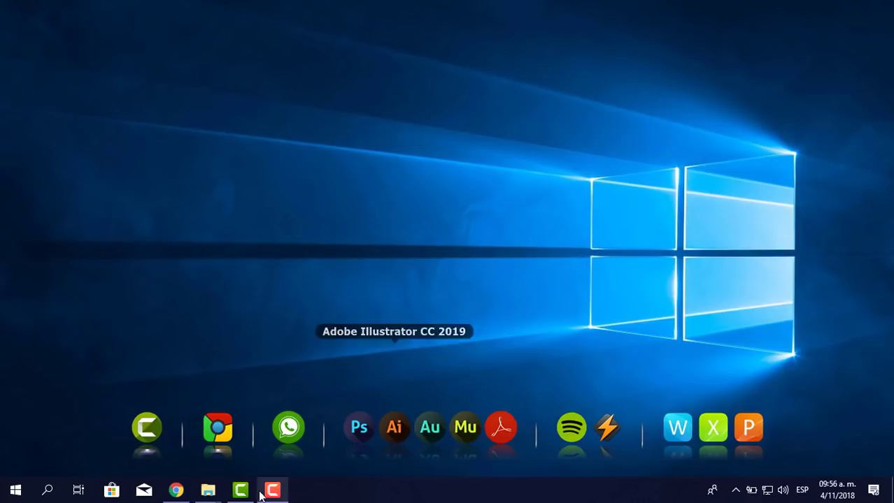
click(208, 490)
- Check the Temas Windows guide in Chrome, then return to the Pack espacial folder
click(272, 456)
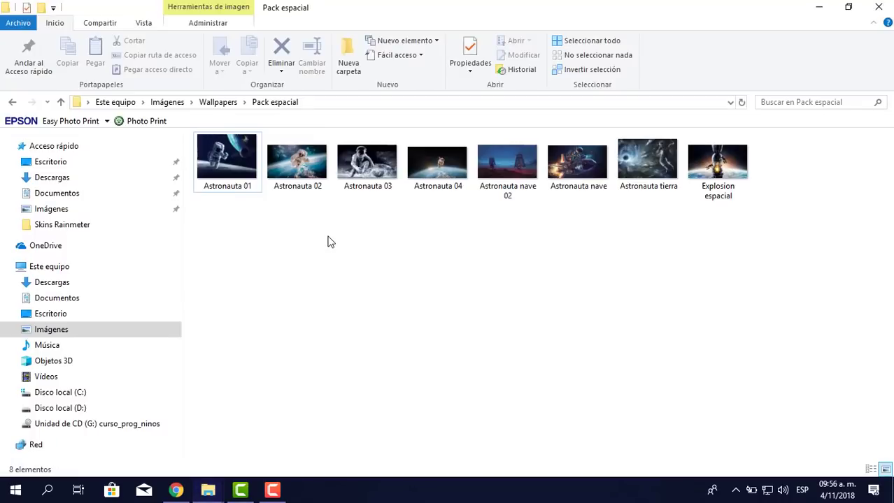
click(176, 490)
click(122, 11)
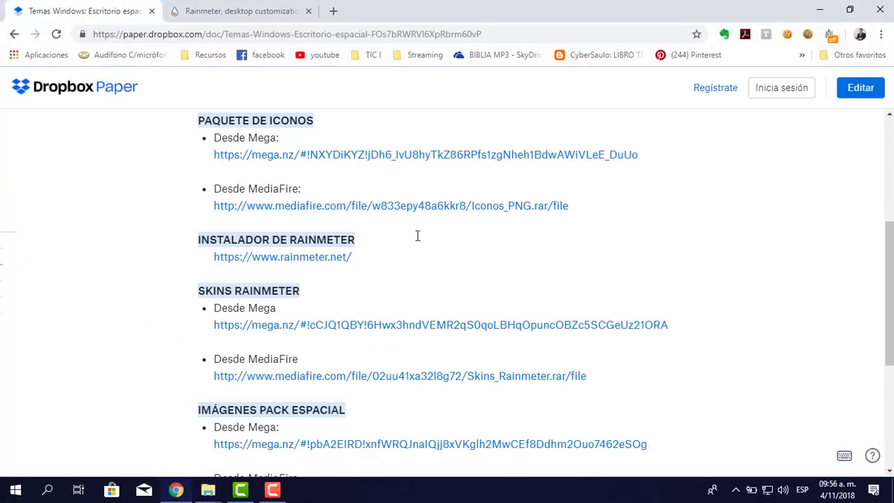
scroll(469, 257, down, 2)
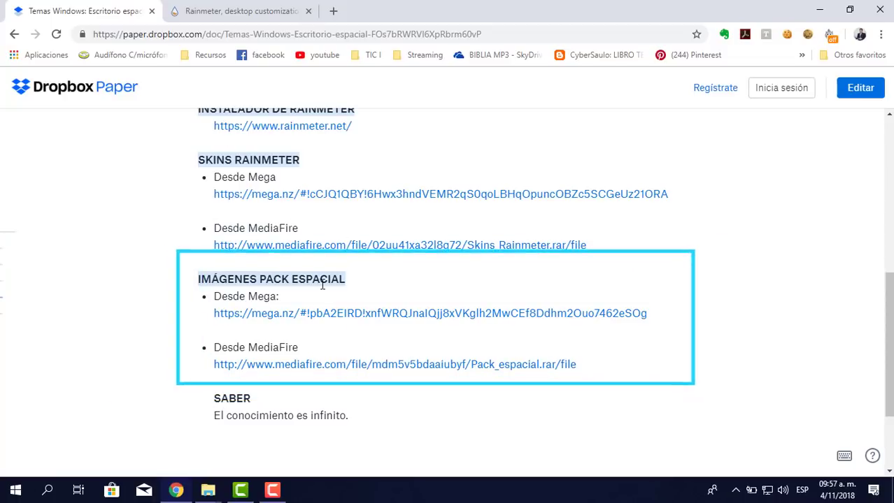
click(819, 10)
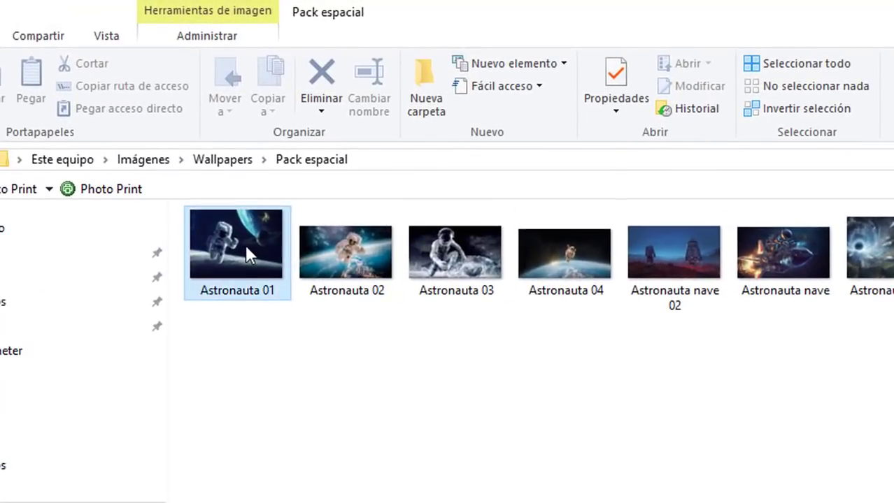
- Set Astronauta 01 as the desktop wallpaper
right_click(245, 244)
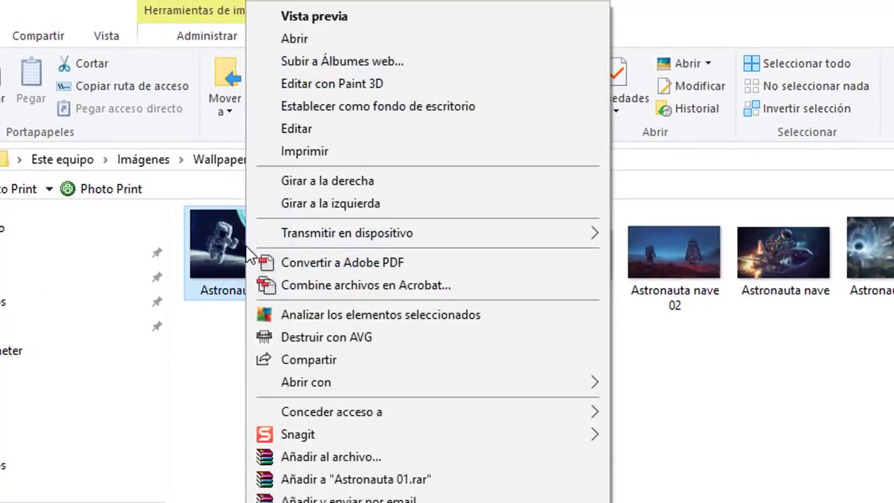
click(372, 113)
click(820, 10)
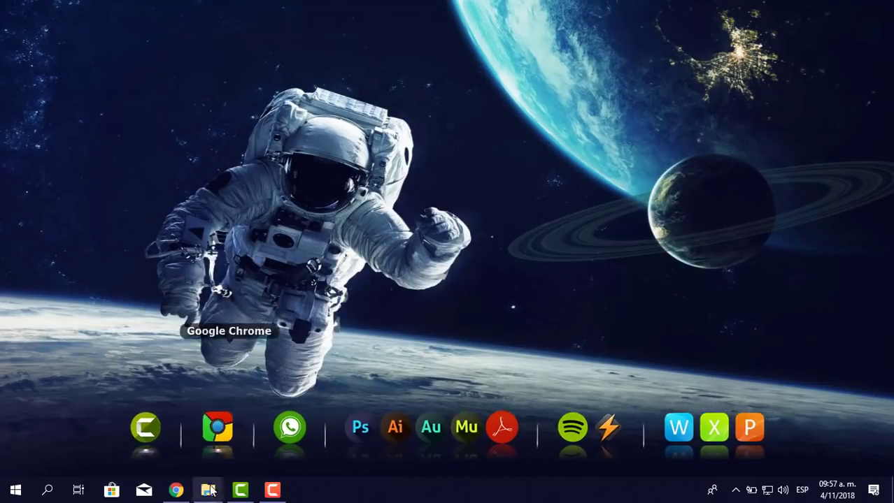
mouse_move(209, 489)
click(271, 447)
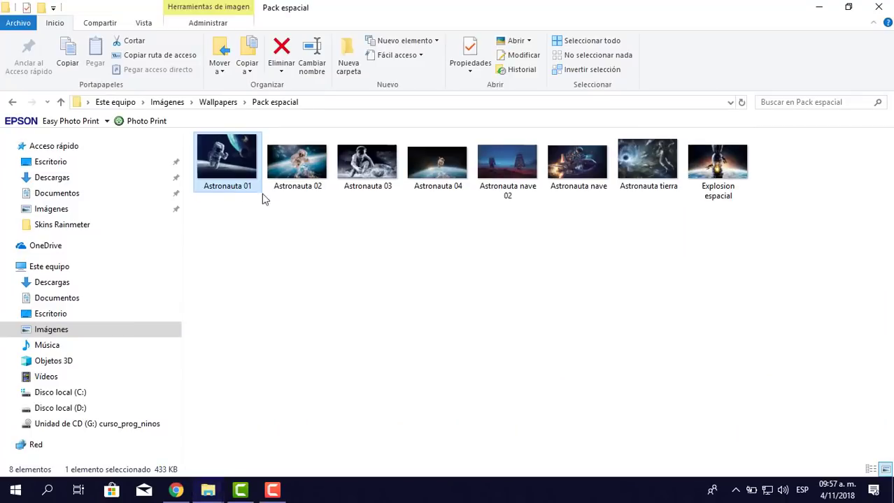
- Try Astronauta nave 02 as the desktop wallpaper and view it
click(507, 165)
right_click(507, 160)
click(598, 75)
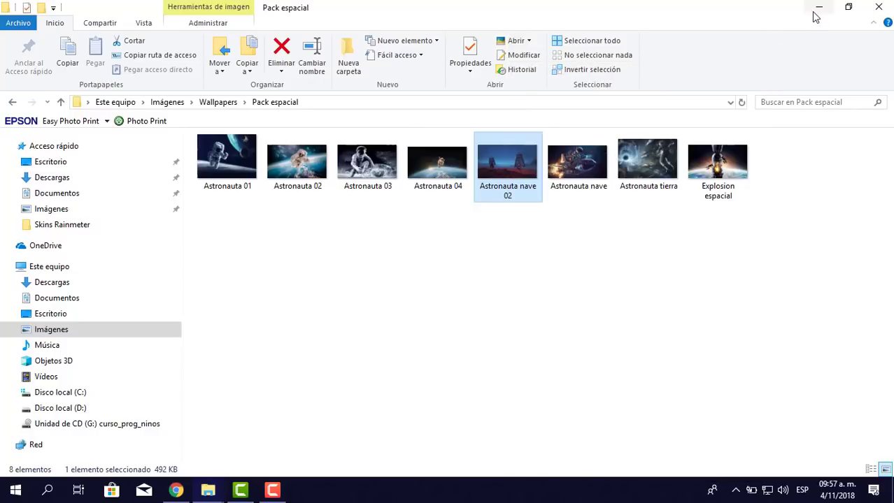
key(super+d)
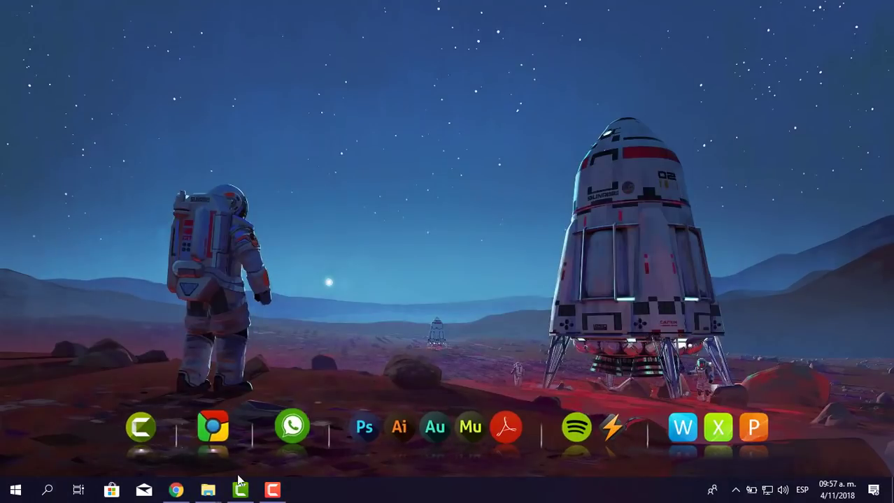
mouse_move(208, 489)
click(239, 465)
- Set Explosion espacial as the final wallpaper and minimize the folder window
click(727, 181)
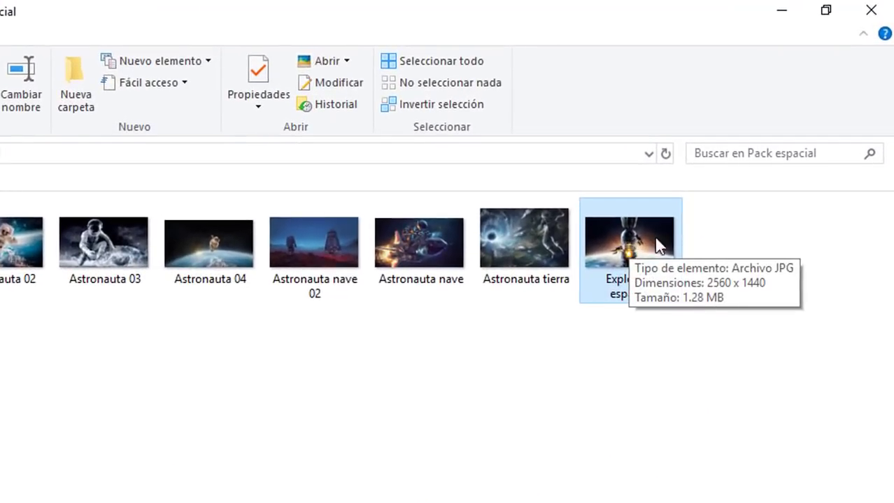
right_click(647, 246)
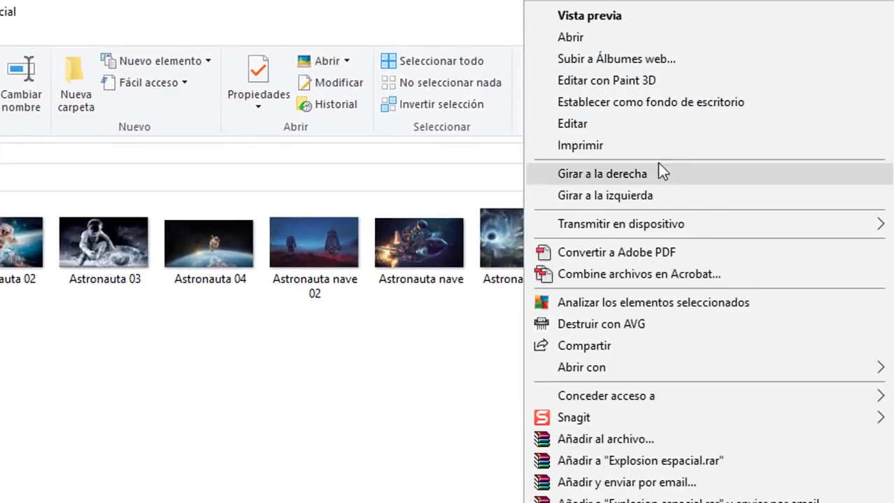
click(661, 103)
click(764, 7)
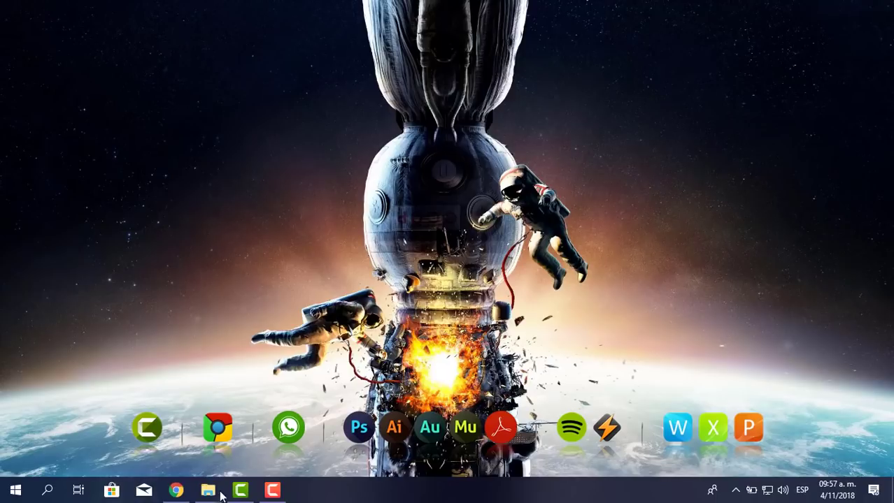
- Open the guide's Mega link for Skins Rainmeter.rar, then close that tab and minimize Chrome
click(176, 490)
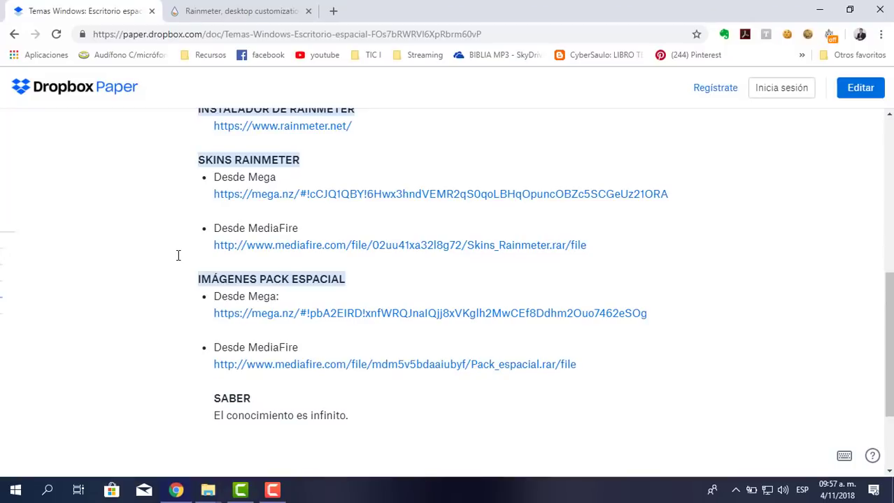
scroll(184, 253, up, 1)
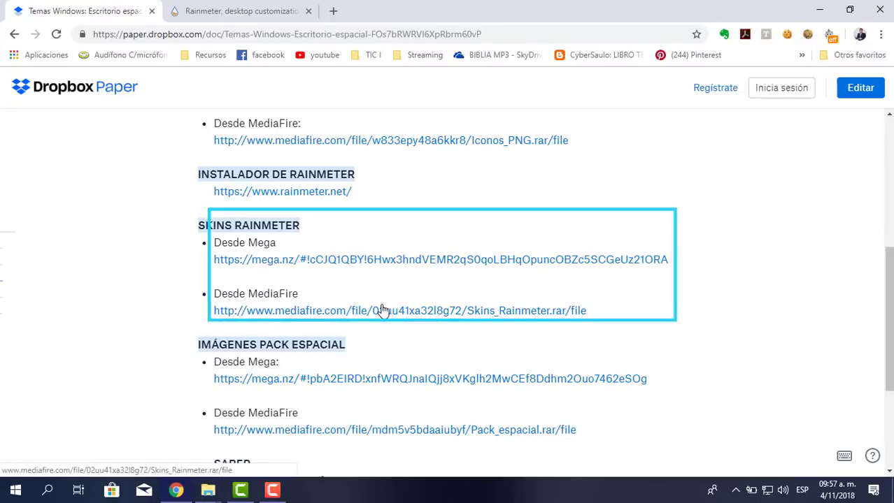
click(409, 266)
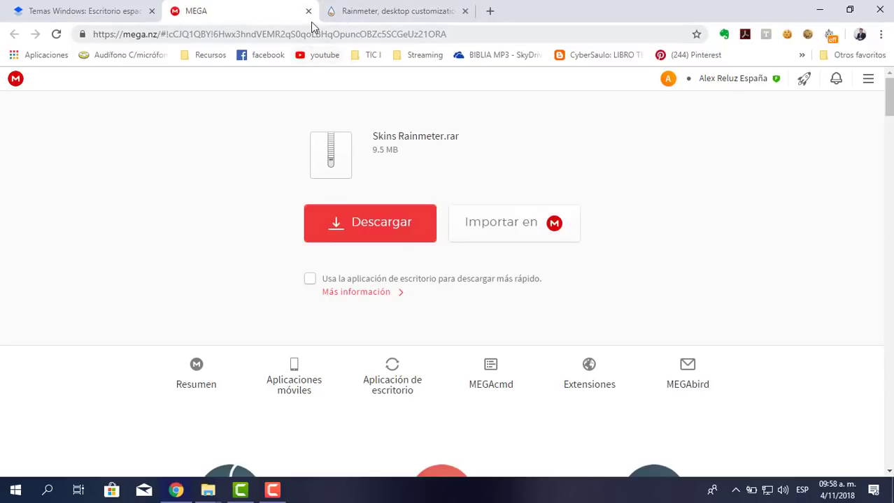
click(308, 12)
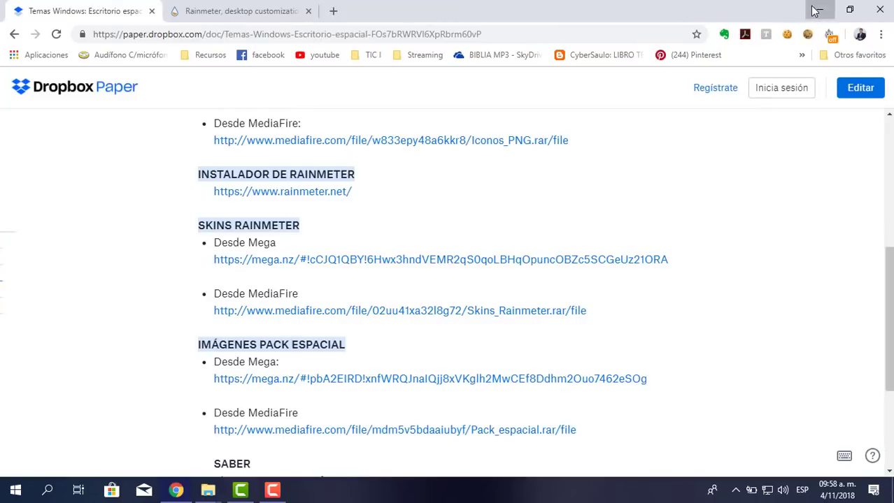
click(818, 10)
- Open the Skins Rainmeter folder from the Apps window
mouse_move(207, 490)
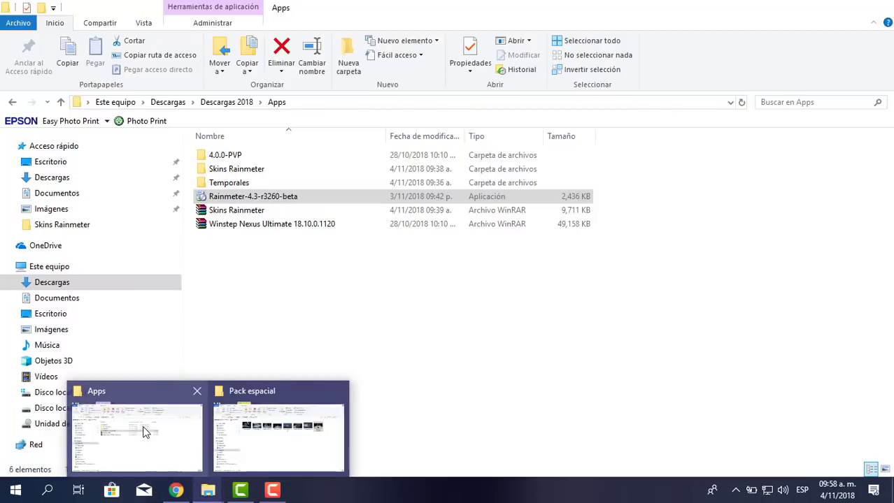
click(176, 467)
click(245, 171)
double_click(246, 174)
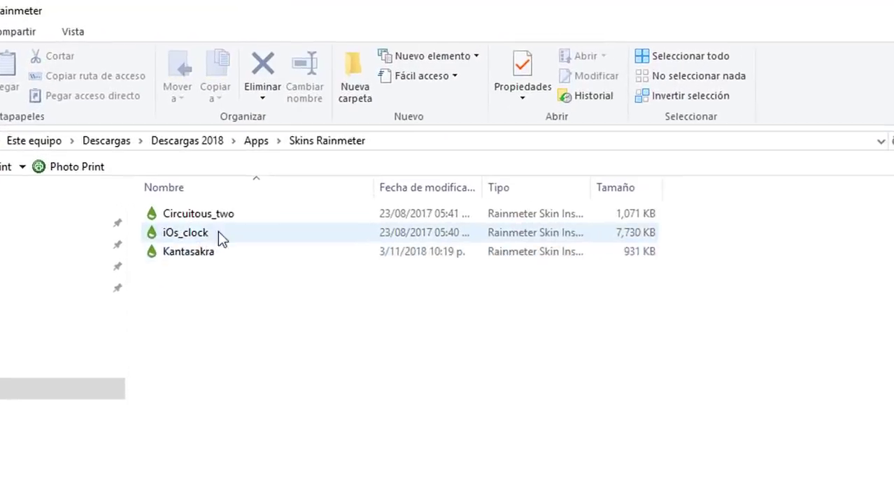
- Look over the Circuitous_two, iOs_clock and Kantasakra skins, then right-click iOs_clock
click(240, 157)
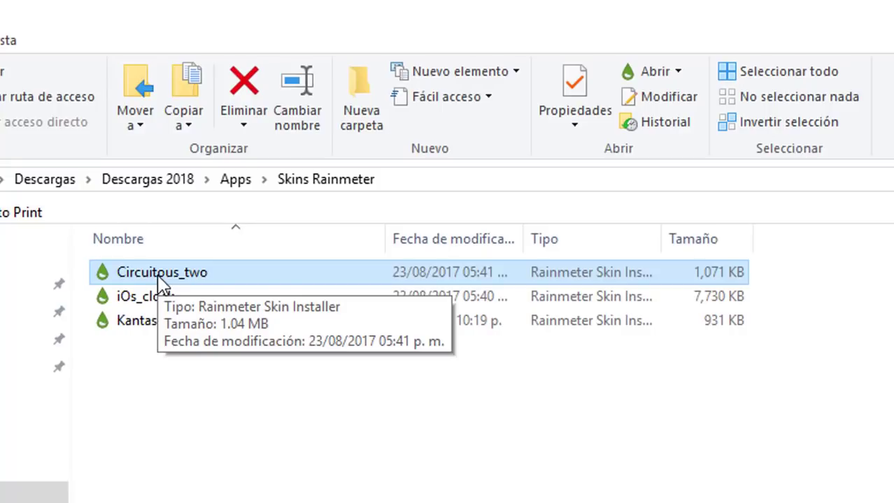
click(162, 303)
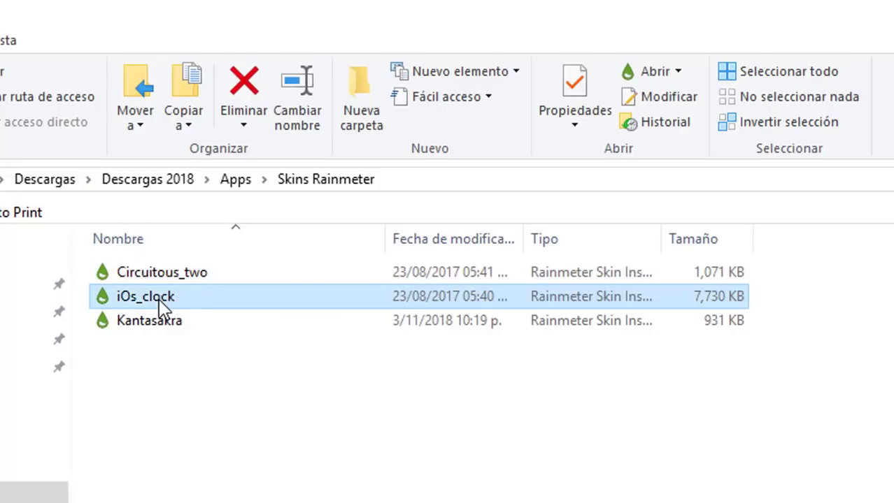
click(156, 328)
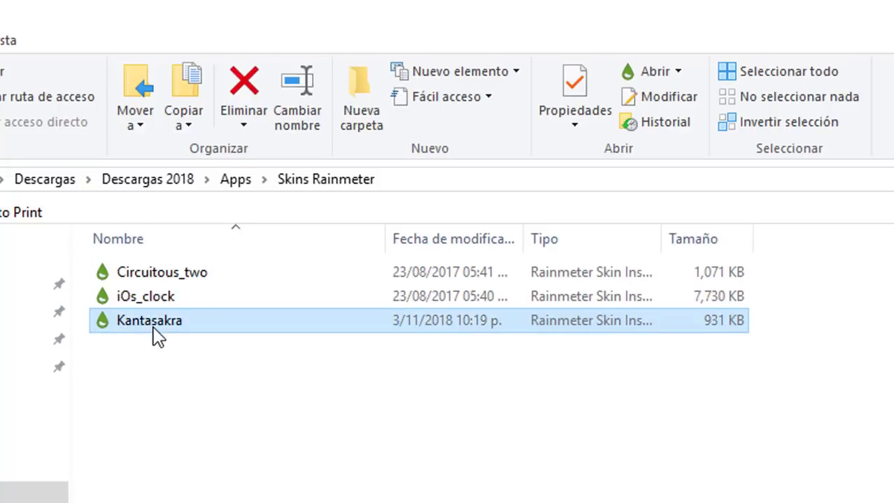
click(156, 304)
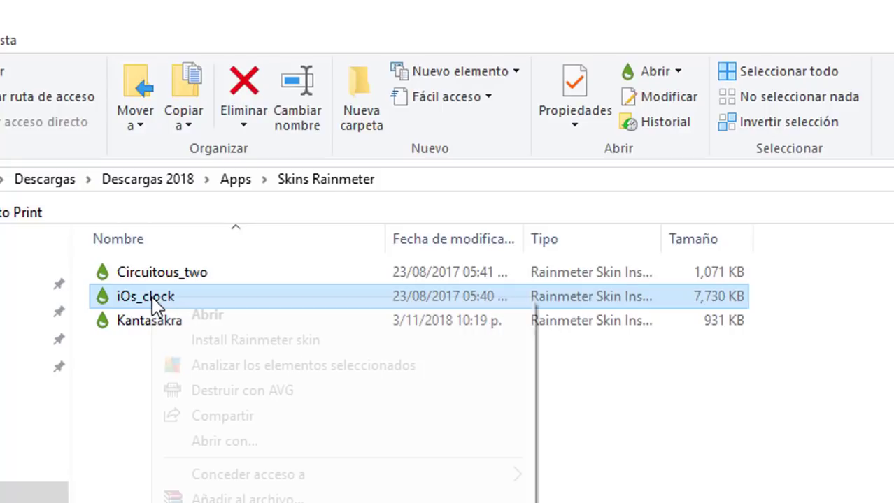
right_click(155, 303)
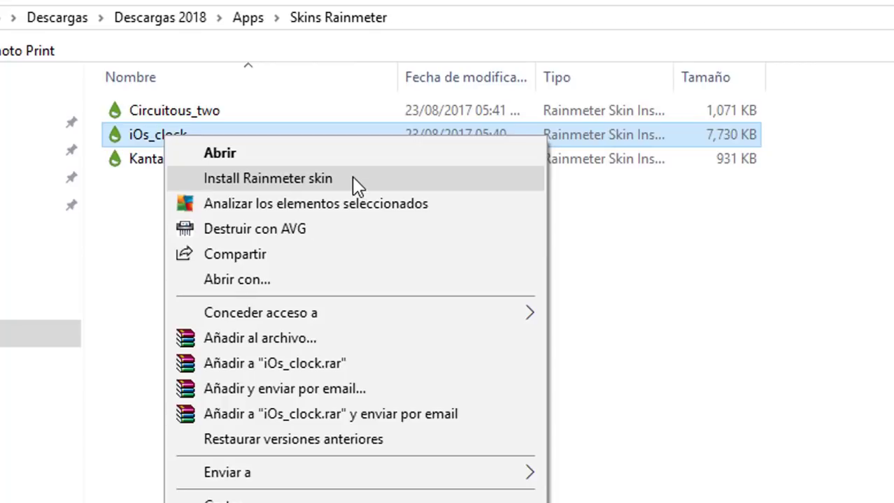
- Install the iOS Clock 1.0 skin from the iOs_clock package, then show the desktop
click(352, 178)
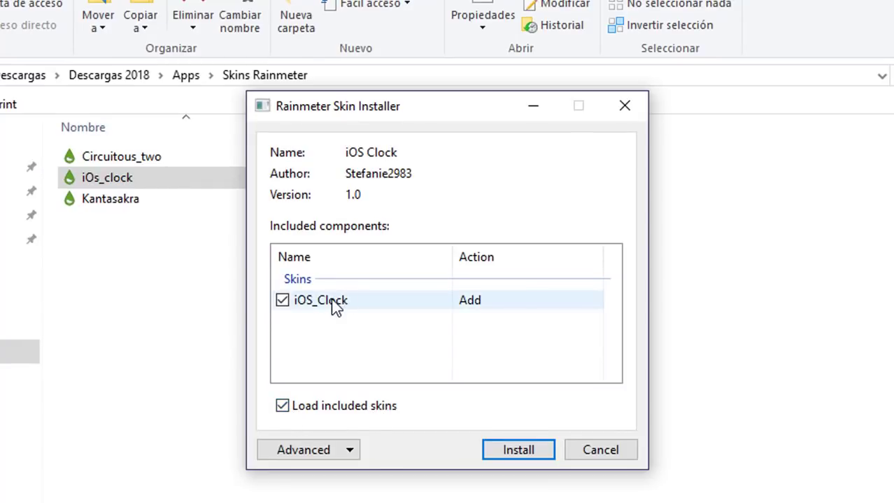
click(519, 453)
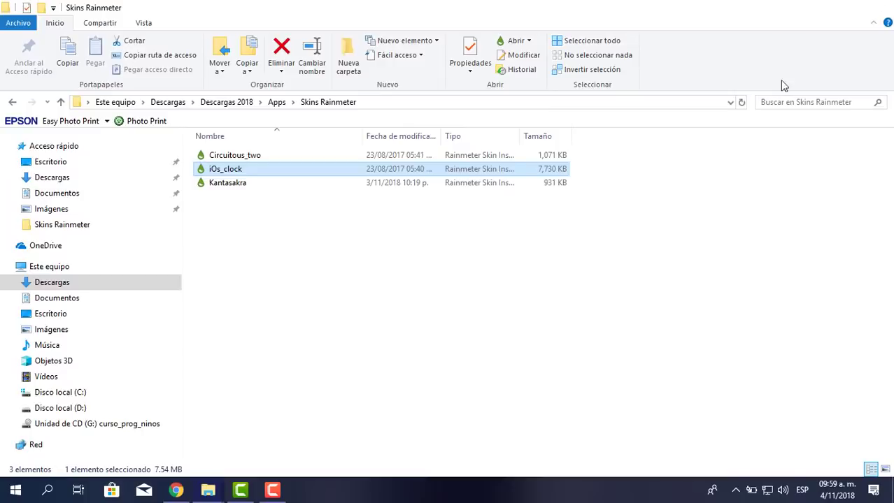
key(super+d)
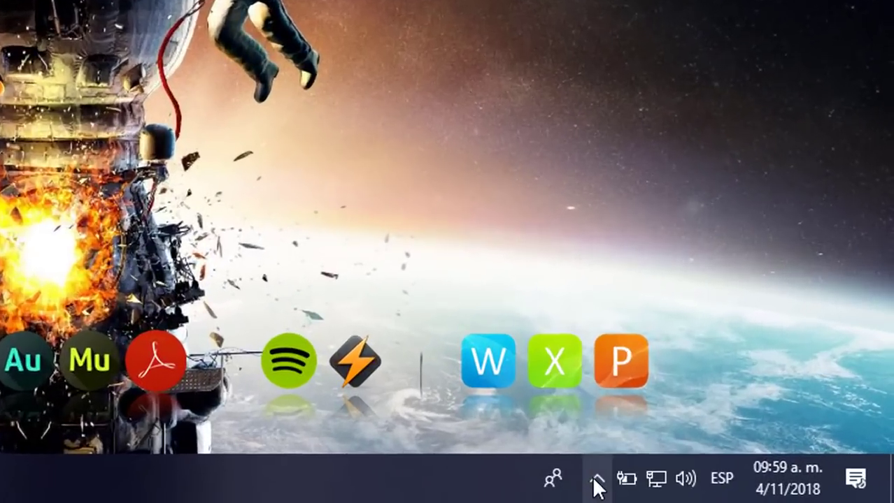
- Open Manage Rainmeter from the tray, browse illustro's Clock folder, and refresh all skins
click(735, 490)
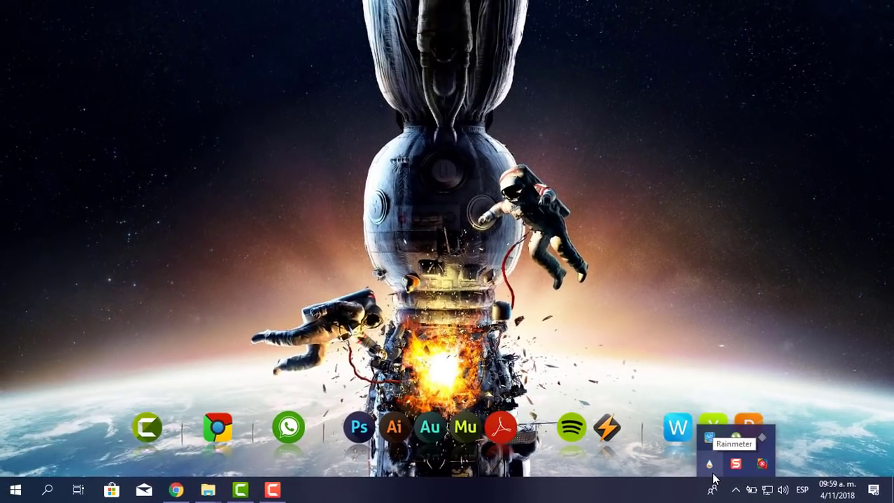
click(703, 463)
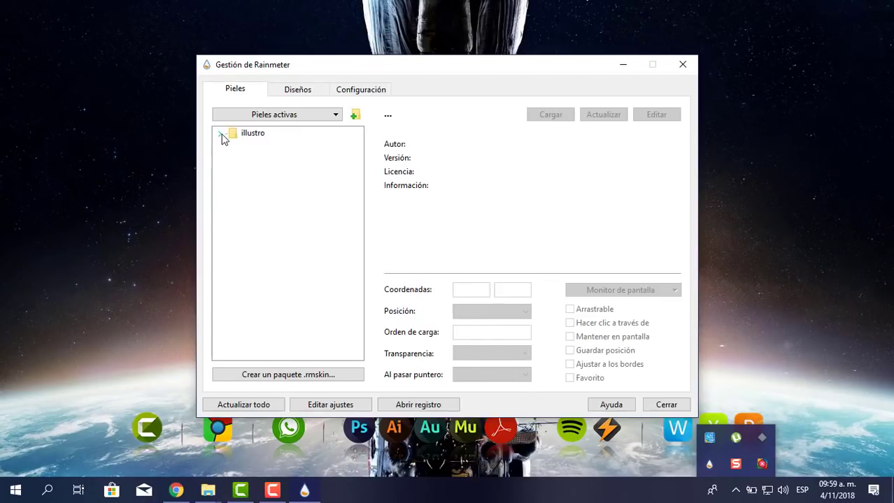
click(221, 133)
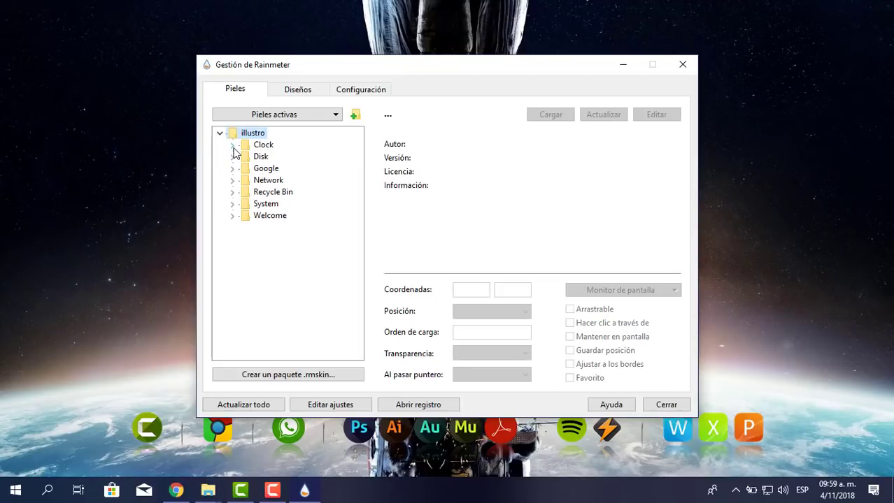
click(233, 145)
click(233, 145)
click(220, 134)
click(336, 117)
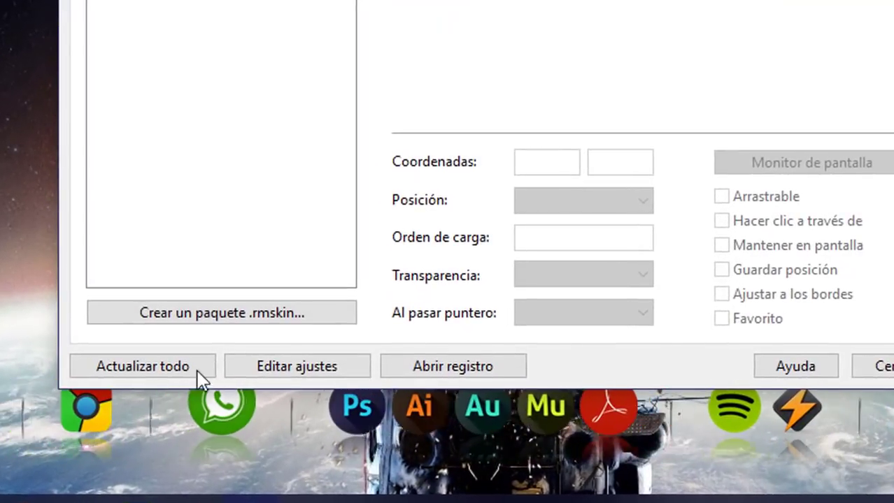
click(272, 408)
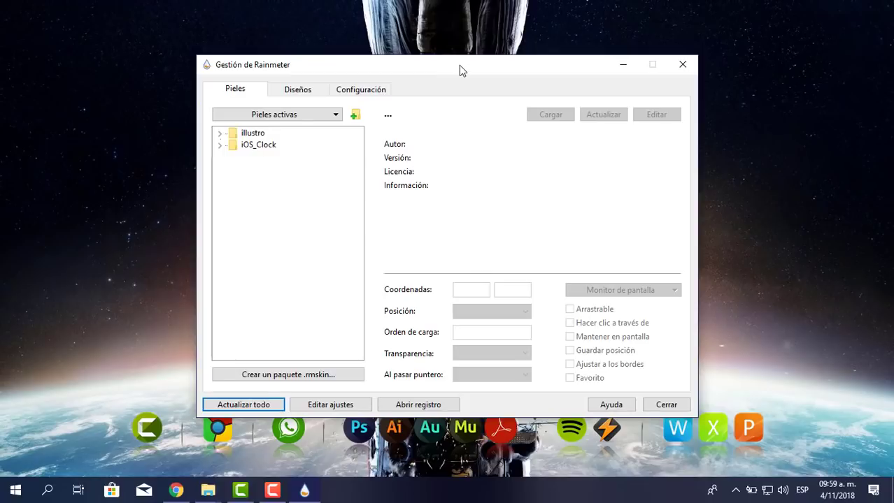
- Move the manager up, minimize the Skins folder, and select iOS_Clock's clock_big.ini
drag(478, 0, 488, 0)
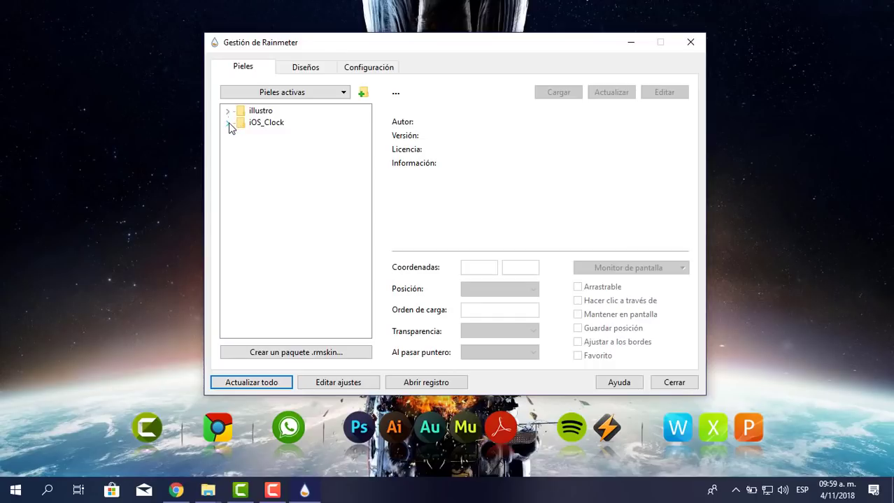
mouse_move(207, 495)
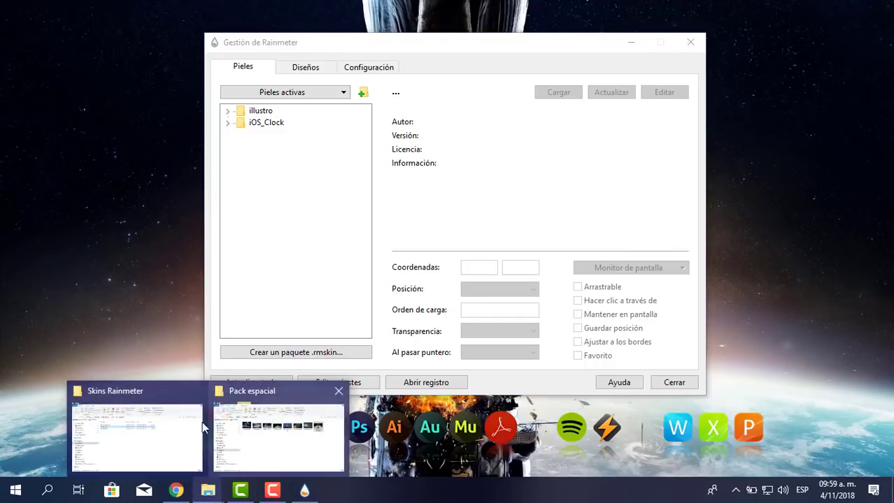
click(129, 437)
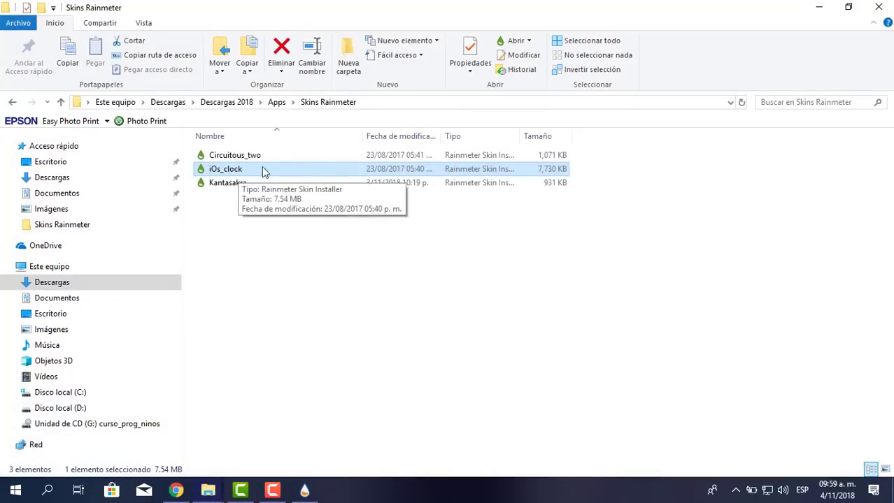
click(819, 7)
click(228, 122)
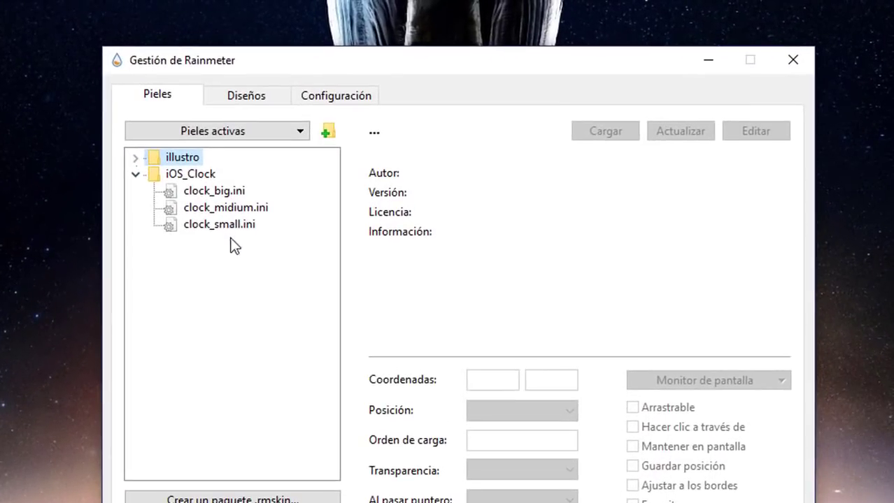
click(235, 188)
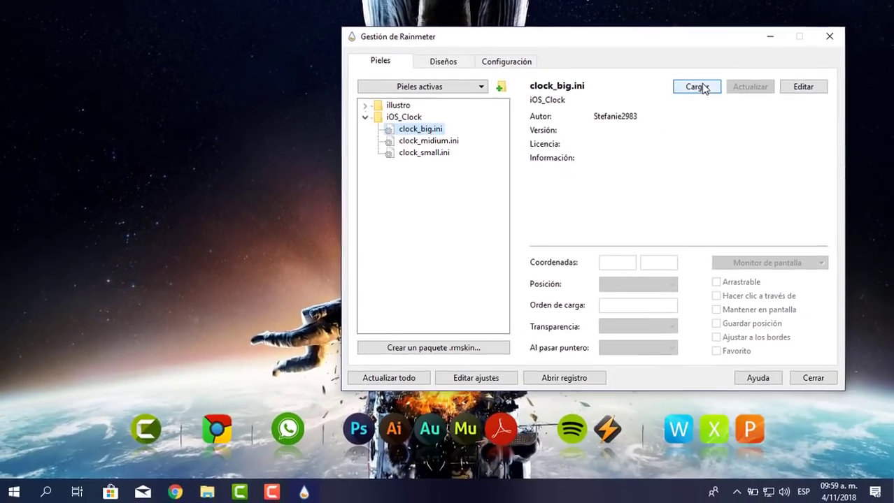
- Load the big iOS clock, try the small variant, and settle on clock_midium.ini
click(767, 111)
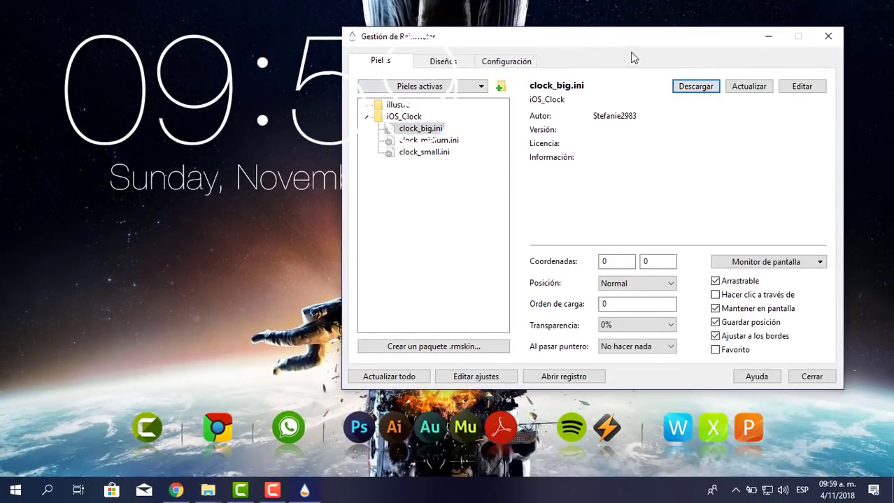
drag(210, 170, 175, 218)
click(523, 148)
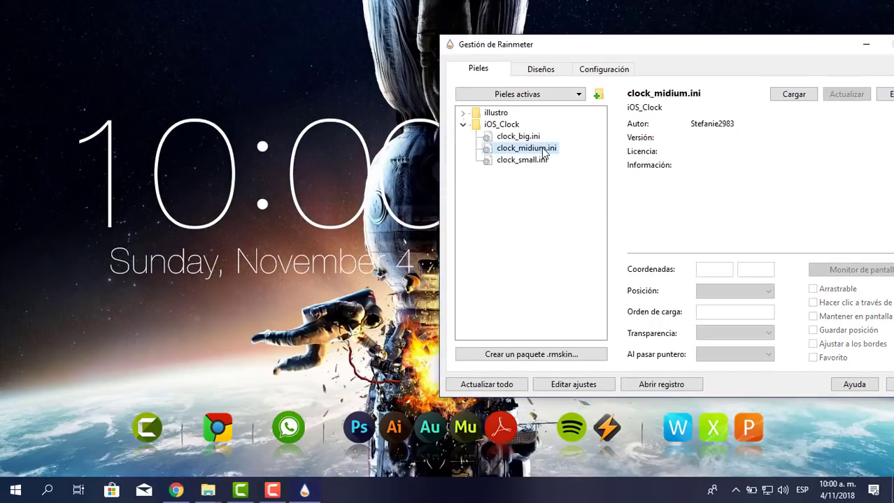
click(794, 95)
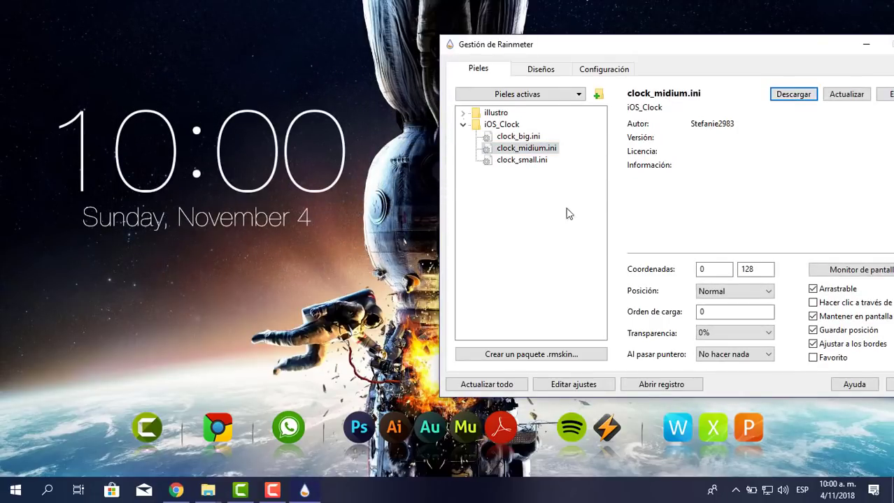
click(532, 160)
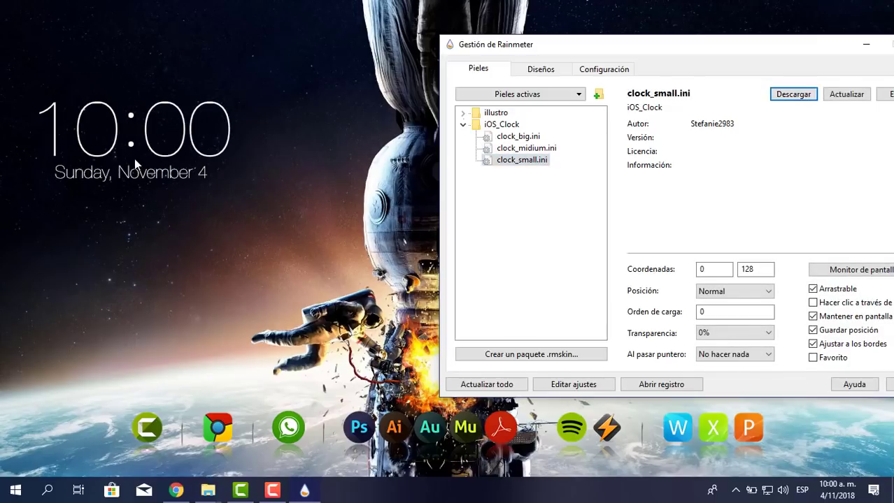
click(526, 149)
click(804, 94)
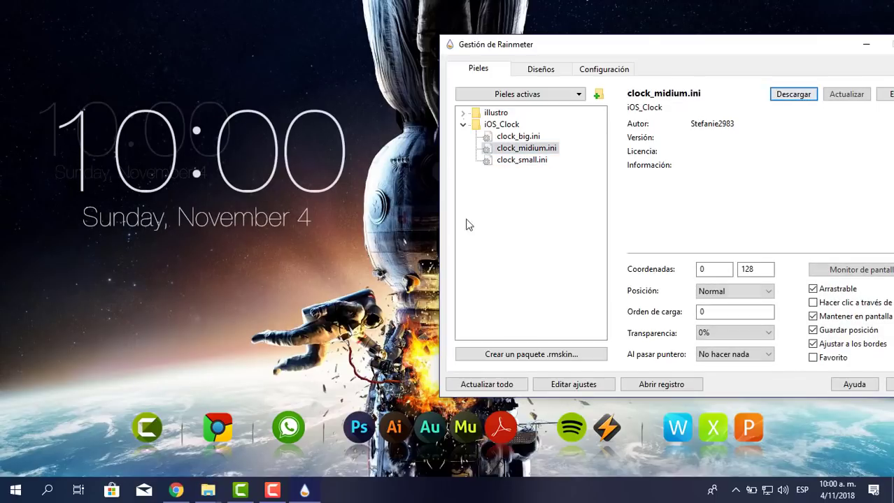
- Position the medium clock on the desktop, refresh it, and close the skin manager
drag(185, 178, 188, 246)
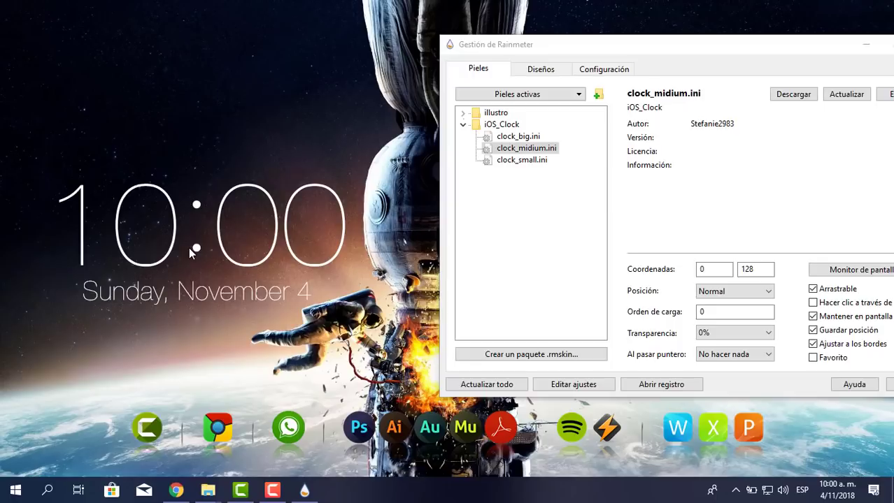
drag(739, 49, 598, 108)
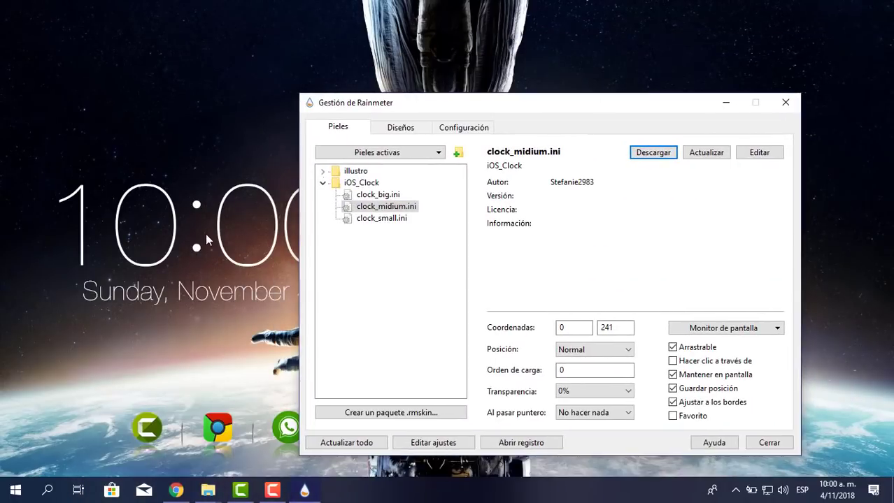
drag(197, 252, 176, 246)
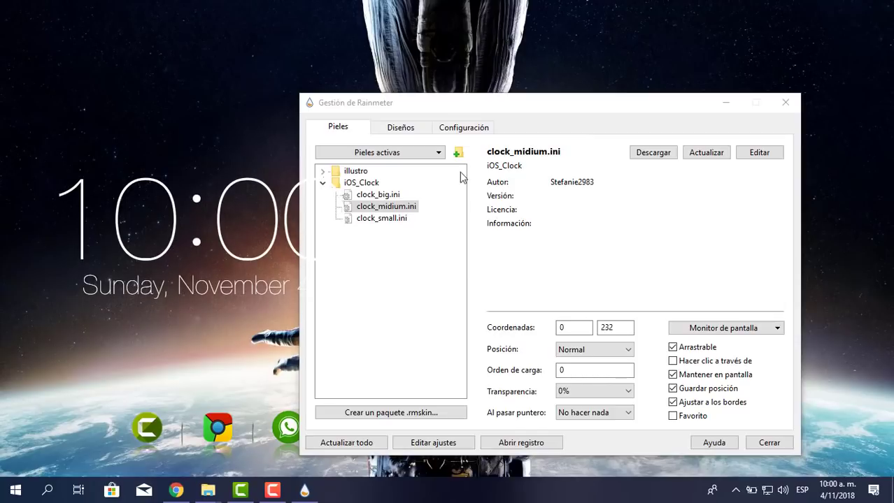
drag(617, 113, 618, 93)
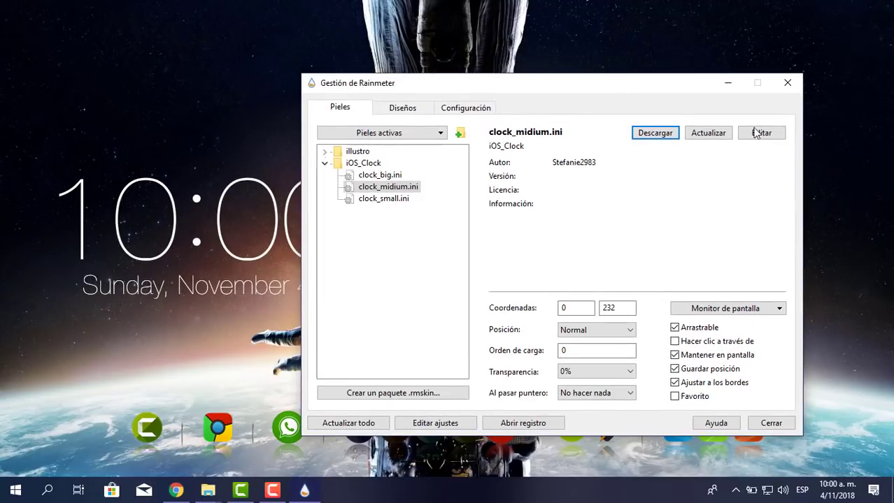
click(709, 134)
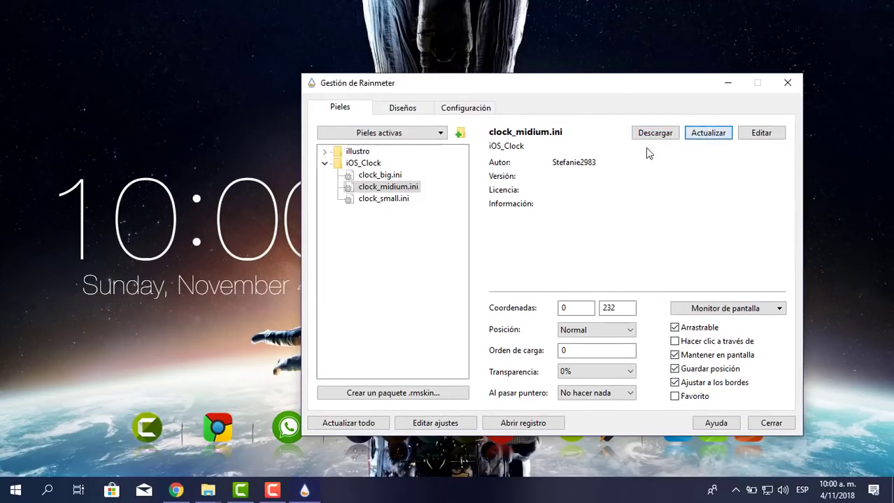
click(786, 83)
- Bring back the Skins Rainmeter folder and open the Circuitous_two package's context menu
mouse_move(208, 491)
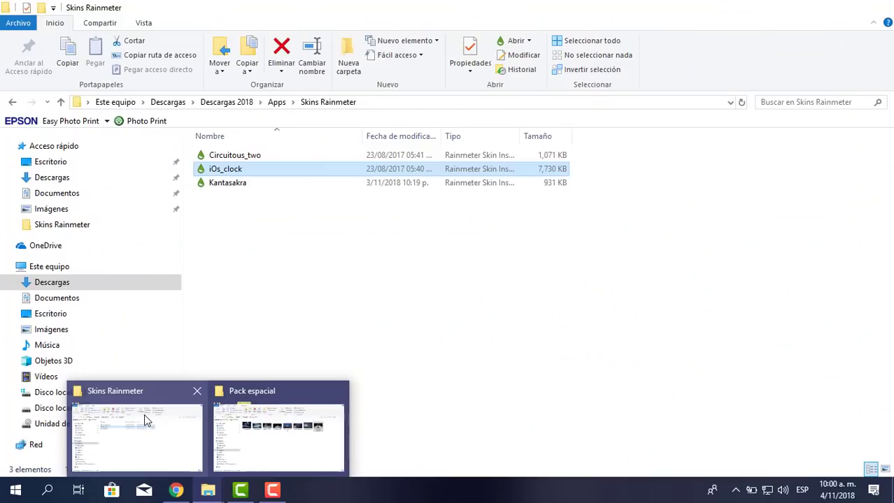
click(146, 419)
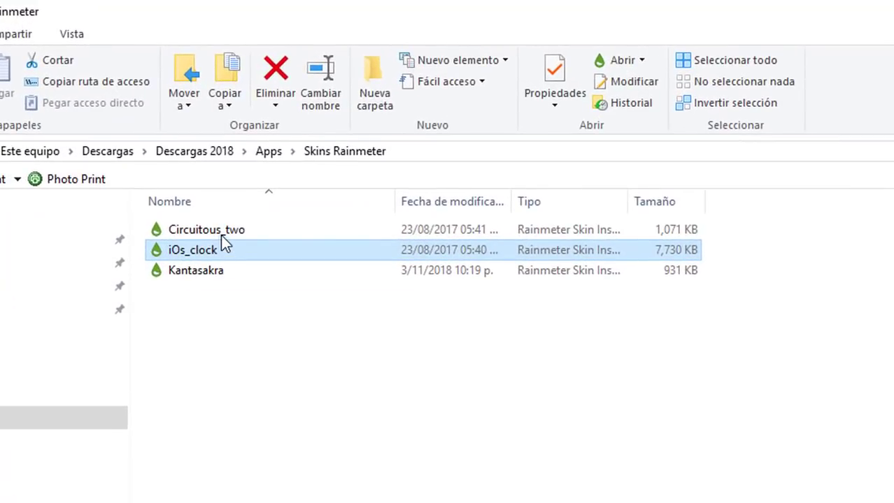
click(221, 235)
right_click(222, 230)
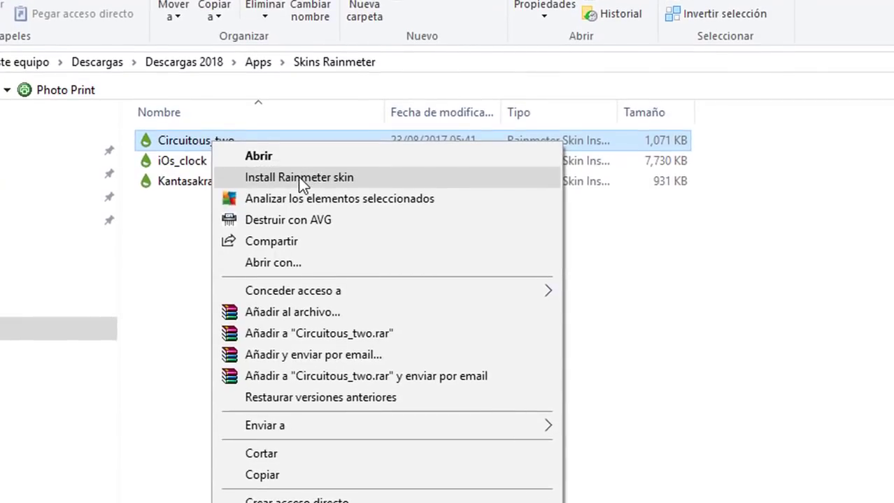
- Install Circuitous_two via 'Install Rainmeter skin', confirm in the installer, and minimize Explorer
click(202, 154)
right_click(205, 138)
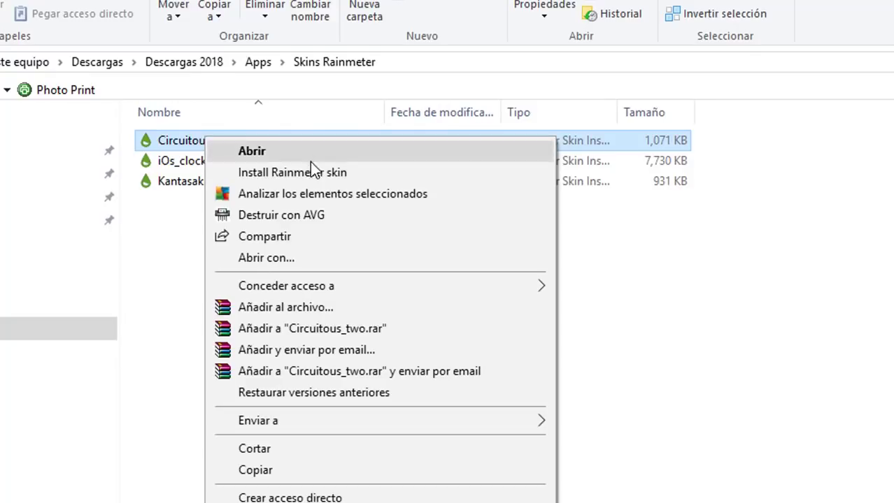
click(310, 172)
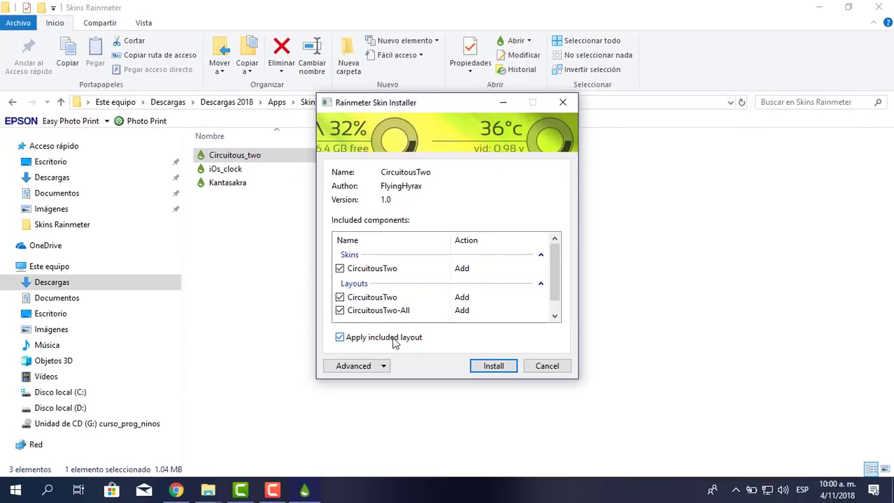
click(493, 368)
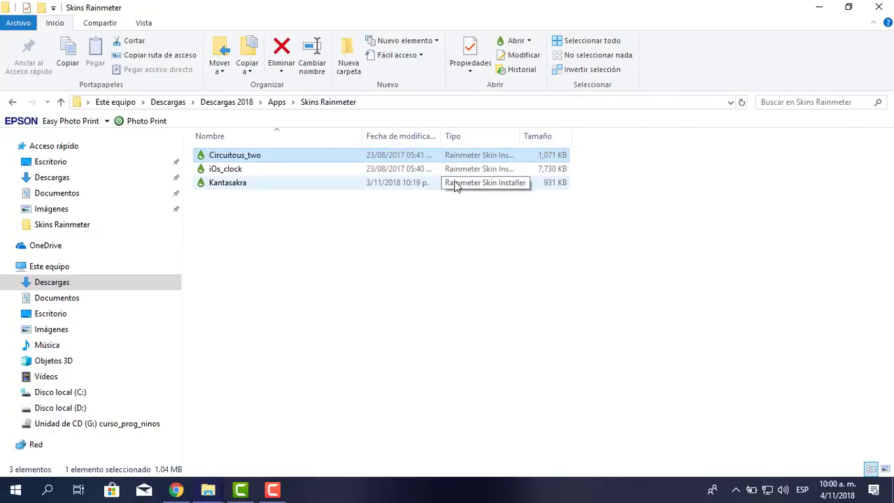
click(819, 7)
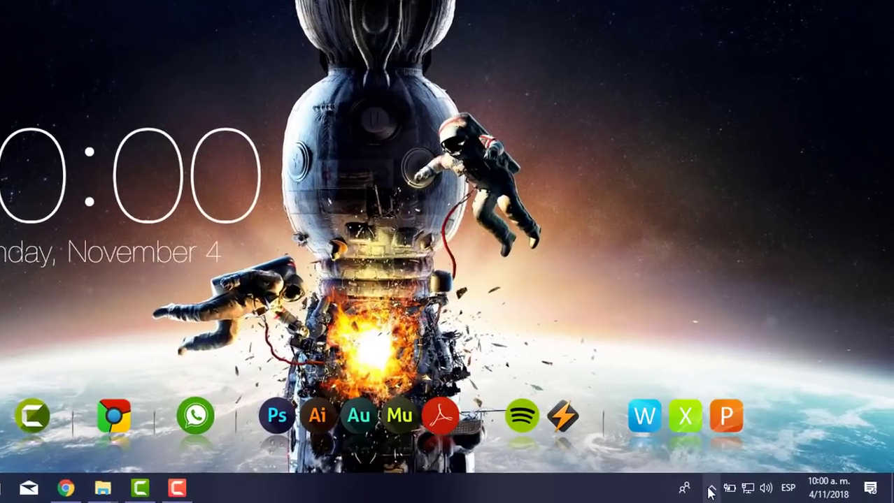
- Open Manage Rainmeter, refresh all, and expand CircuitousTwo down to its Battery folder
click(735, 491)
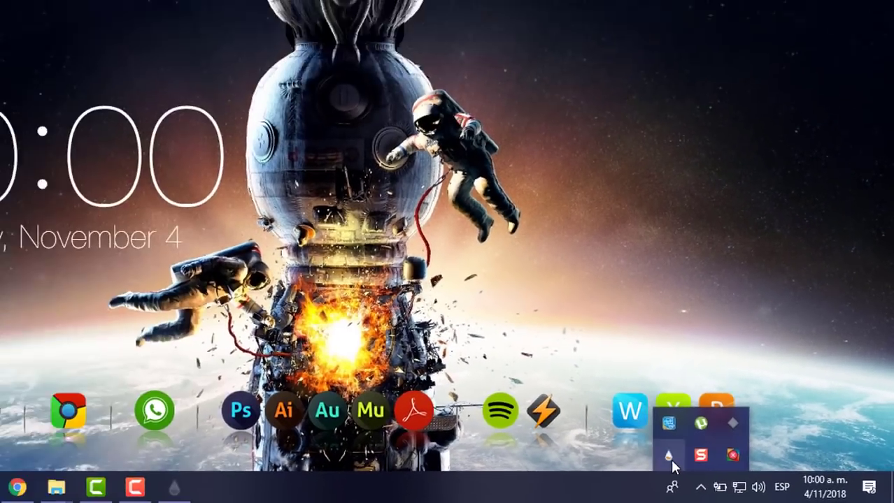
click(585, 448)
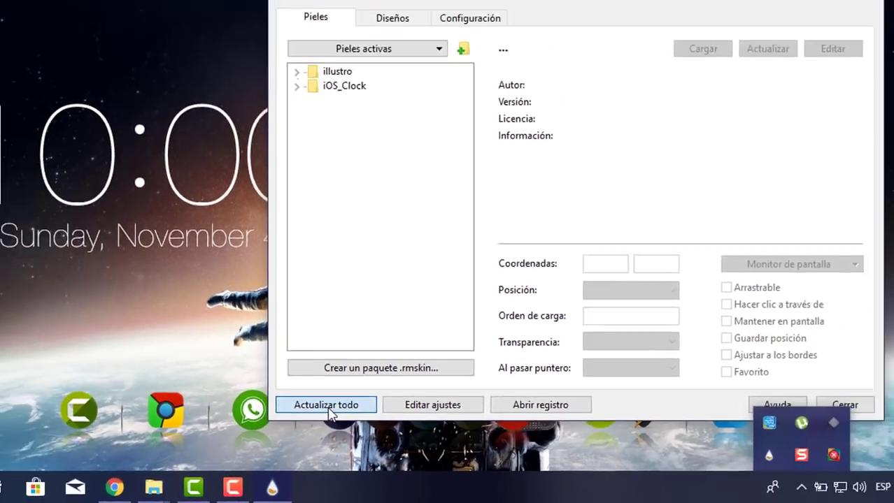
click(345, 420)
click(365, 154)
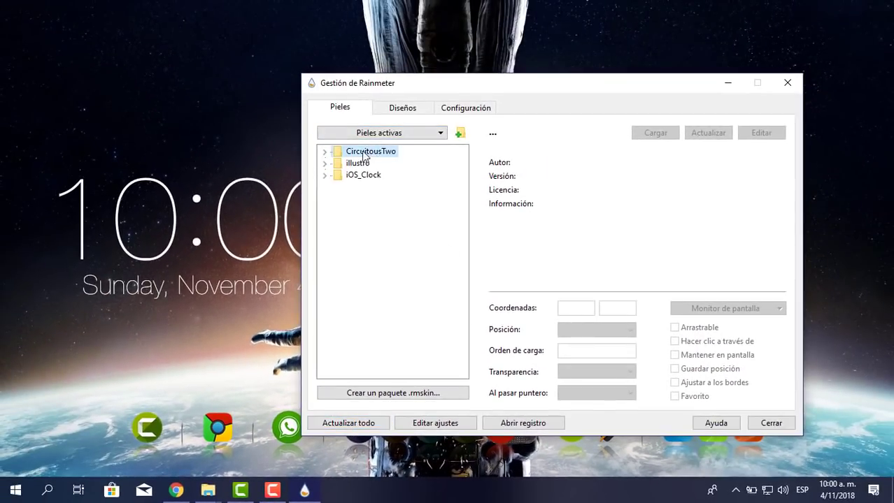
click(325, 152)
drag(505, 87, 592, 16)
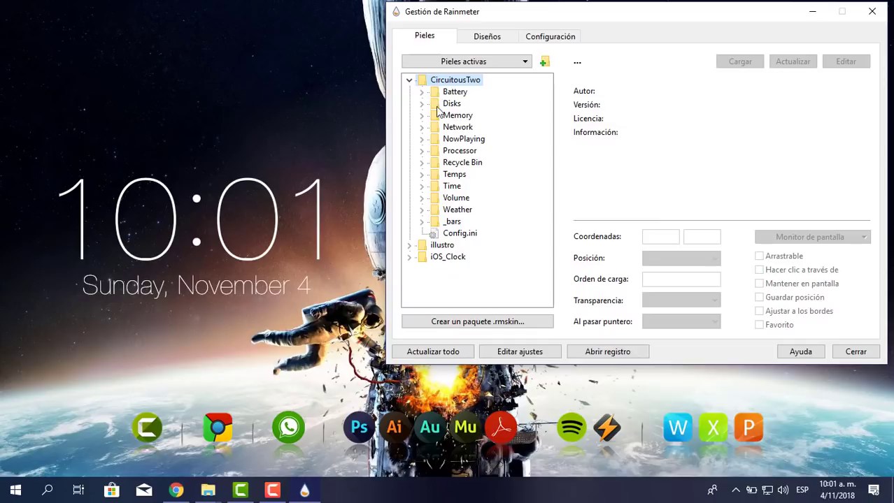
click(462, 105)
click(466, 114)
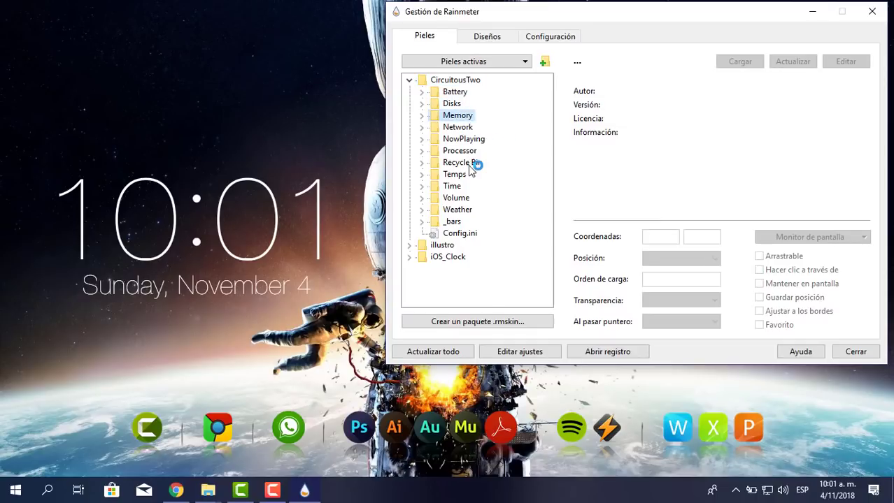
click(462, 200)
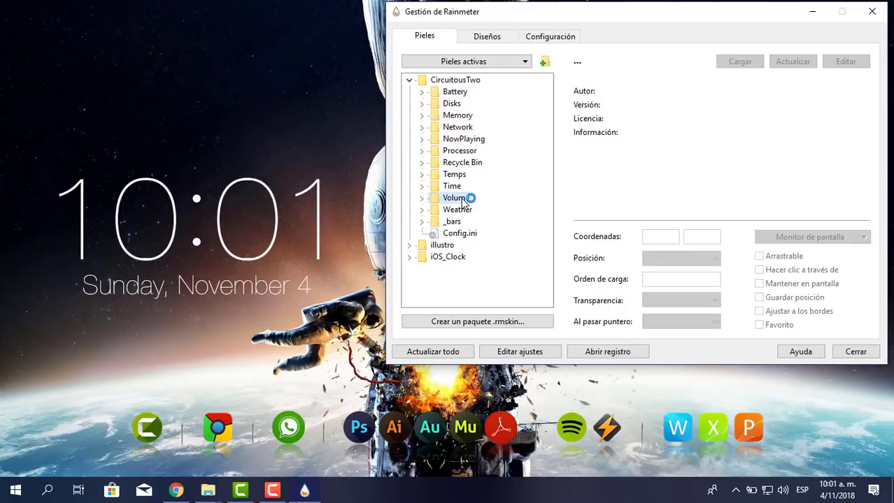
click(422, 93)
- Load battery.ini and drag the pwr 61% meter to the desktop's right side
drag(567, 19, 290, 67)
click(196, 147)
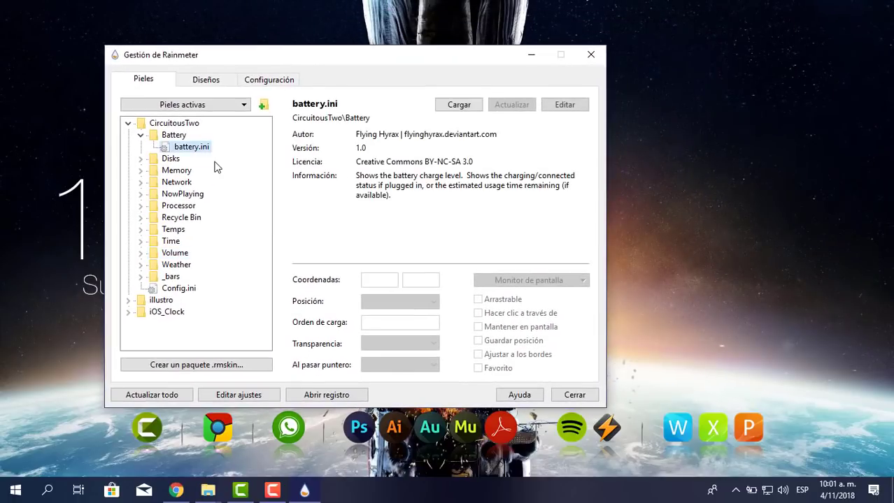
click(460, 106)
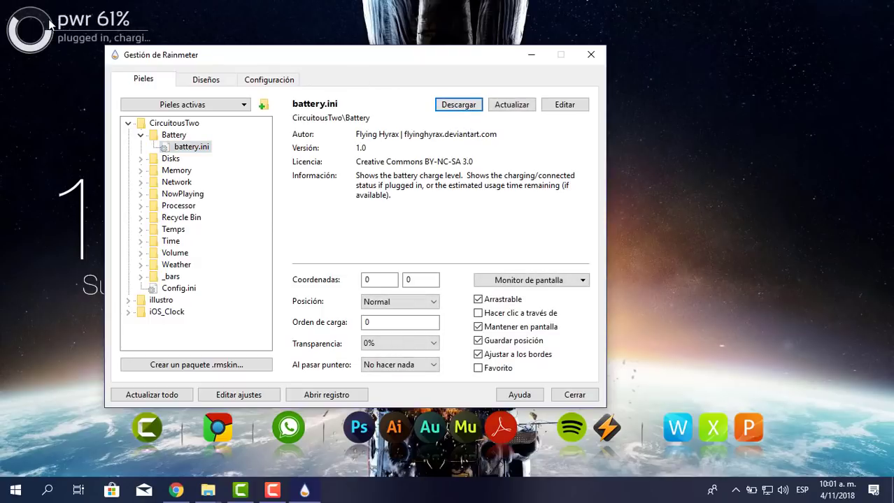
drag(56, 35, 753, 170)
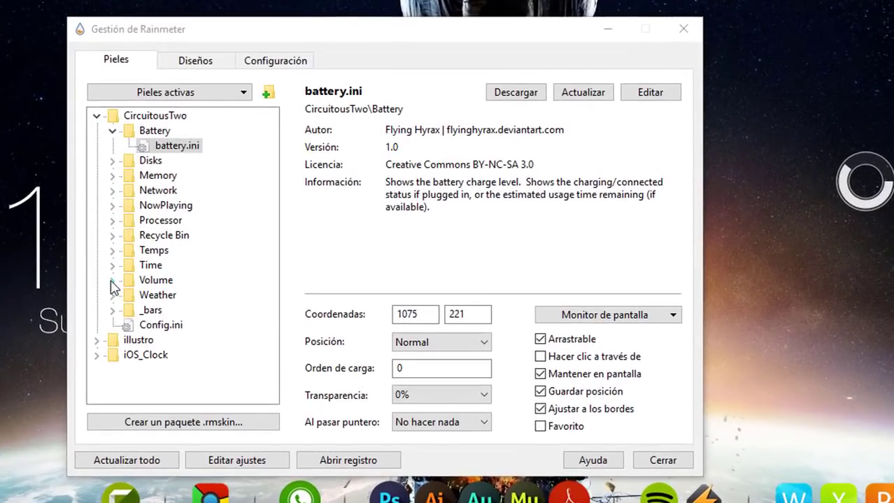
click(112, 281)
- Load CircuitousTwo's volume.ini and place it just below the battery meter
click(172, 295)
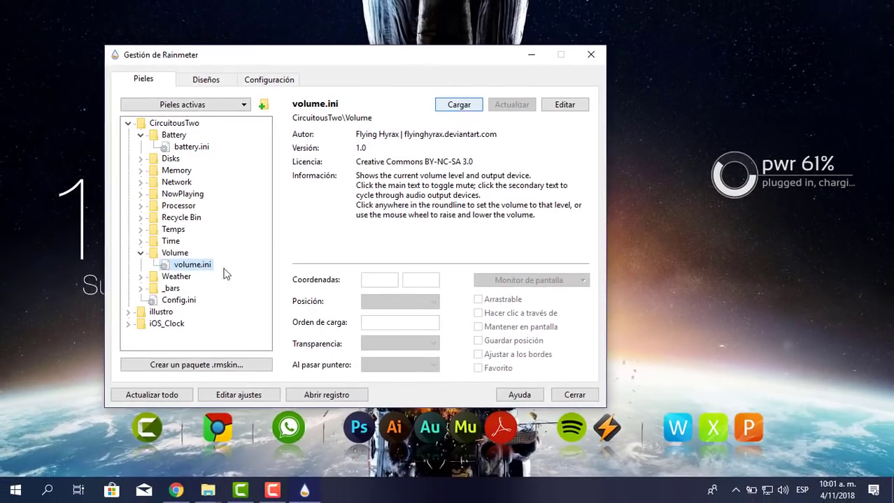
click(459, 106)
drag(45, 23, 762, 222)
- Set the volume to 94% by clicking around the vol meter's ring
click(728, 233)
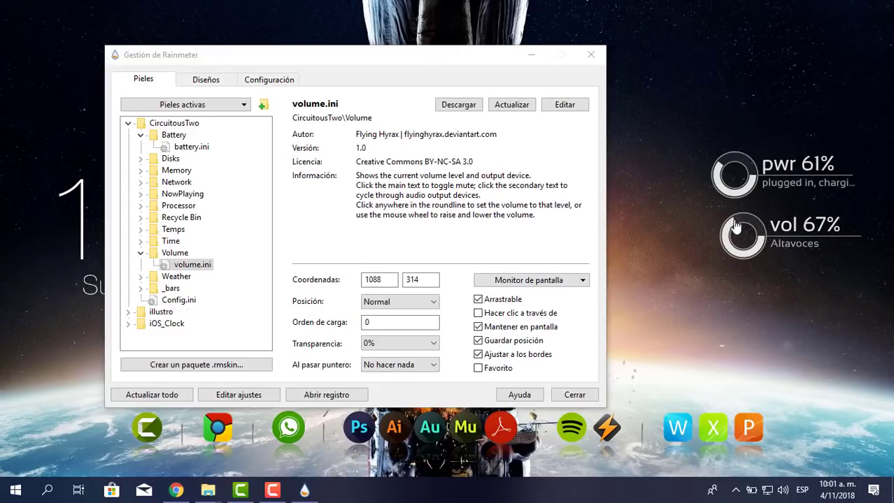
drag(725, 232, 713, 233)
click(714, 242)
click(720, 256)
click(715, 254)
click(732, 255)
click(746, 246)
click(749, 230)
click(746, 225)
click(745, 237)
click(720, 222)
click(714, 242)
click(726, 232)
click(731, 220)
click(744, 222)
click(750, 230)
click(750, 234)
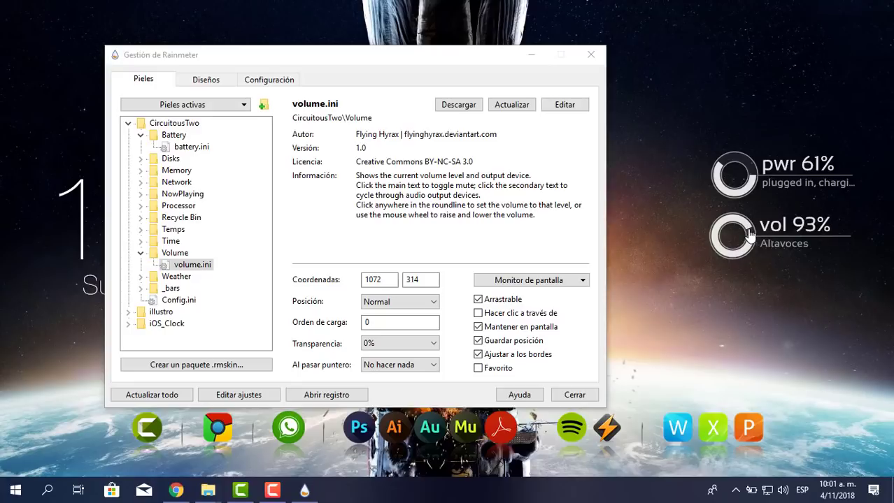
click(750, 236)
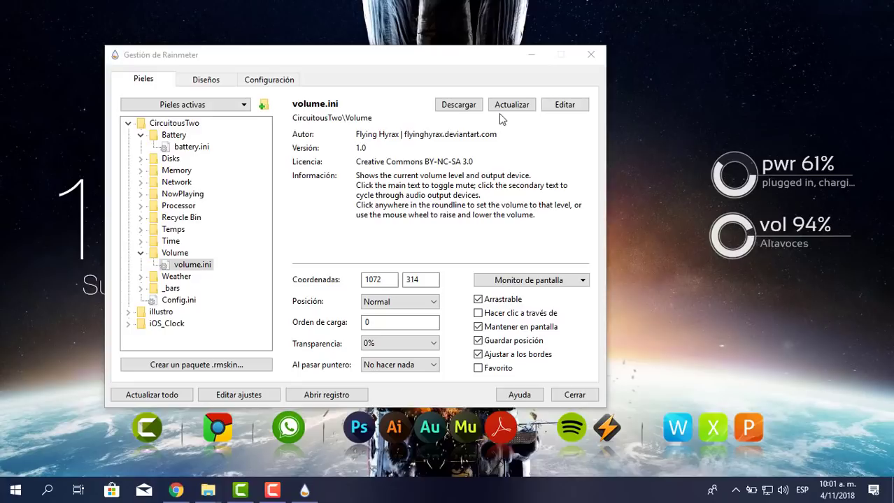
- Close the skin manager and nudge the vol and pwr meters lower
click(591, 55)
drag(750, 235, 746, 259)
drag(741, 182, 730, 225)
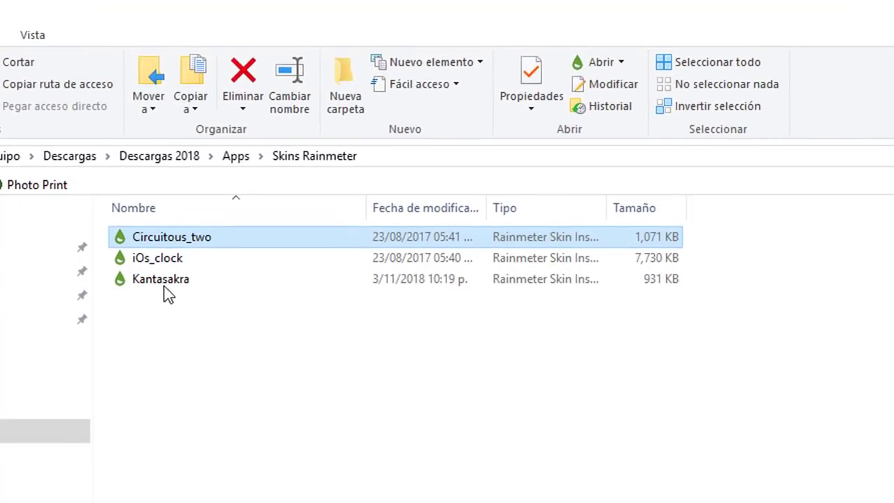
- Install the Kantasakra package with 'Load included skins' unchecked
click(165, 283)
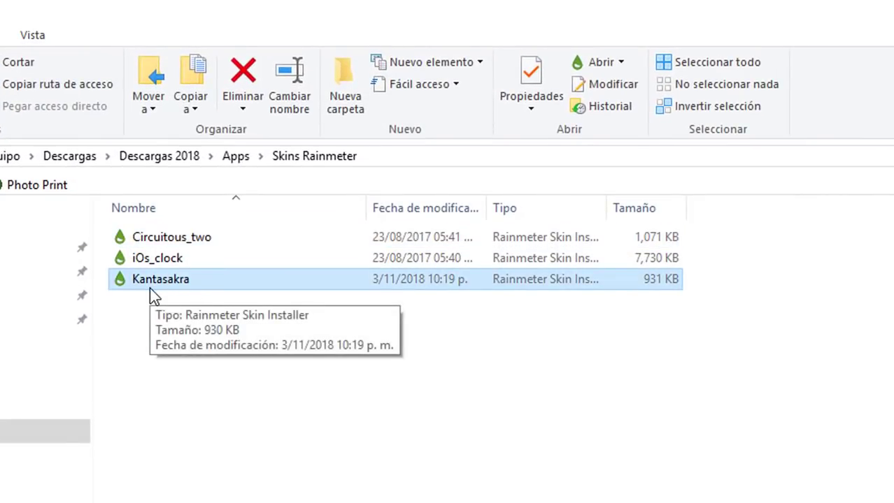
right_click(162, 287)
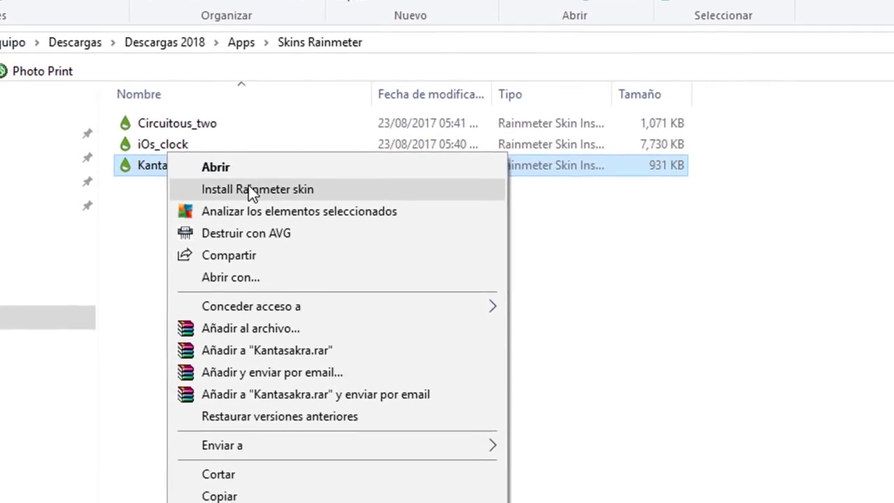
click(285, 188)
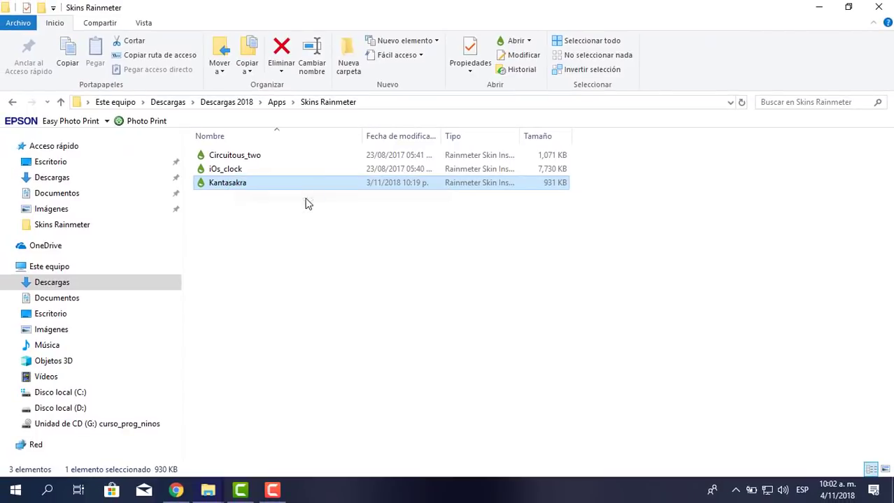
click(825, 6)
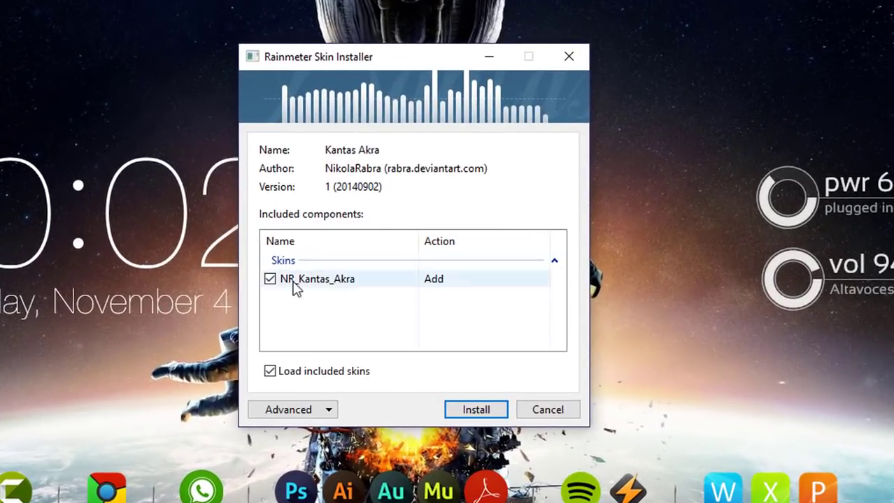
click(270, 372)
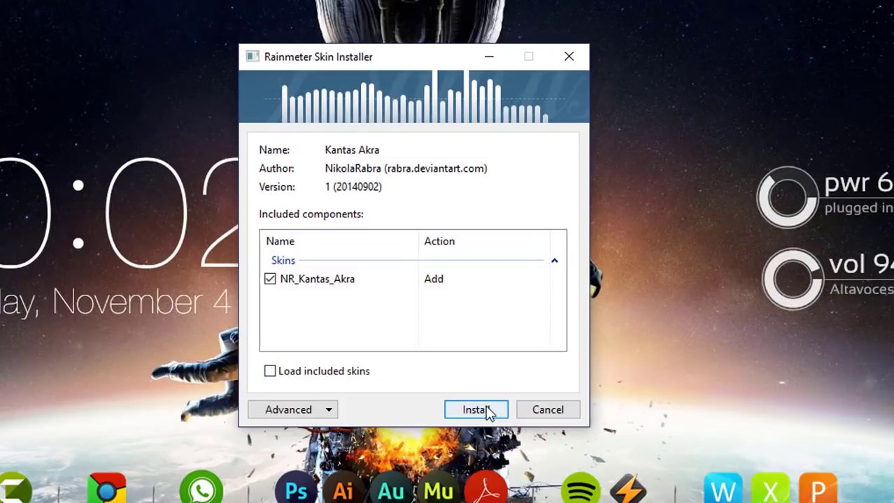
click(477, 413)
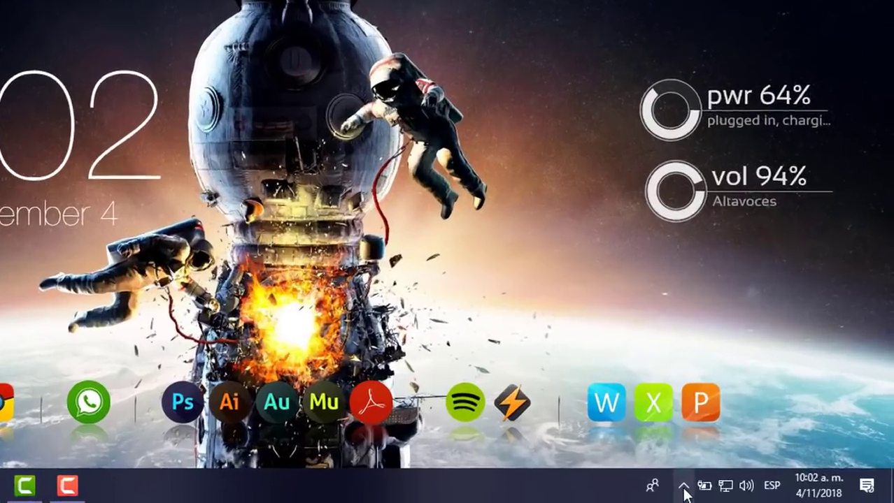
- Refresh Rainmeter, load Kantas_Akra.ini from NR_Kantas_Akra, and move it to the upper right
click(735, 490)
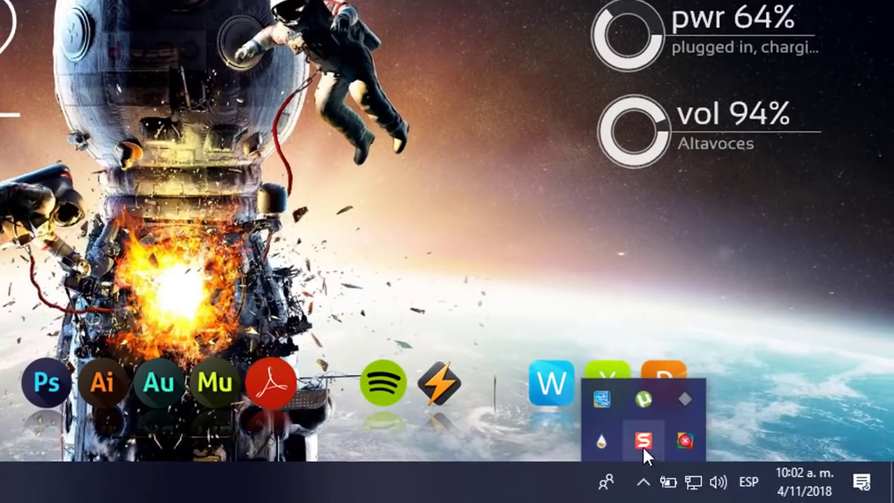
click(650, 452)
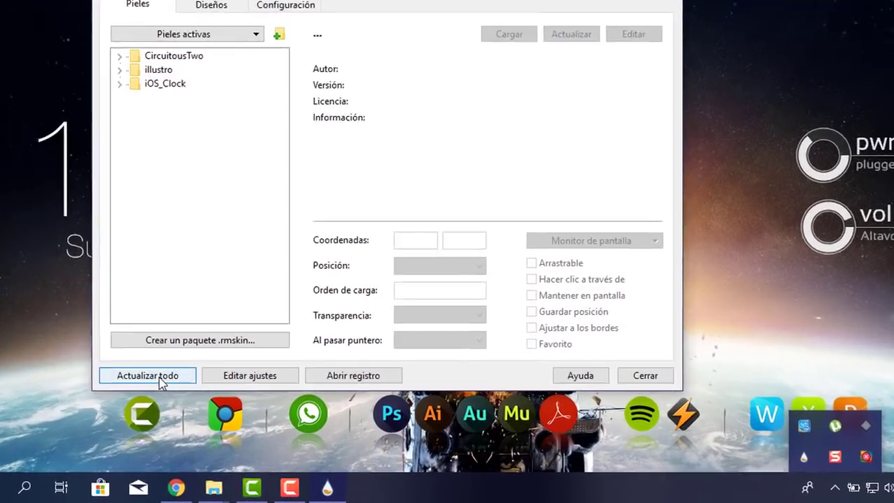
click(156, 391)
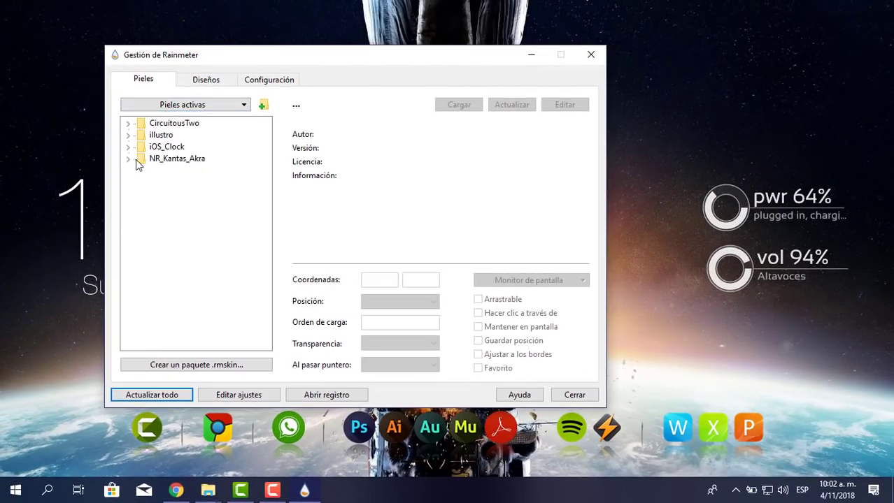
click(129, 159)
click(188, 182)
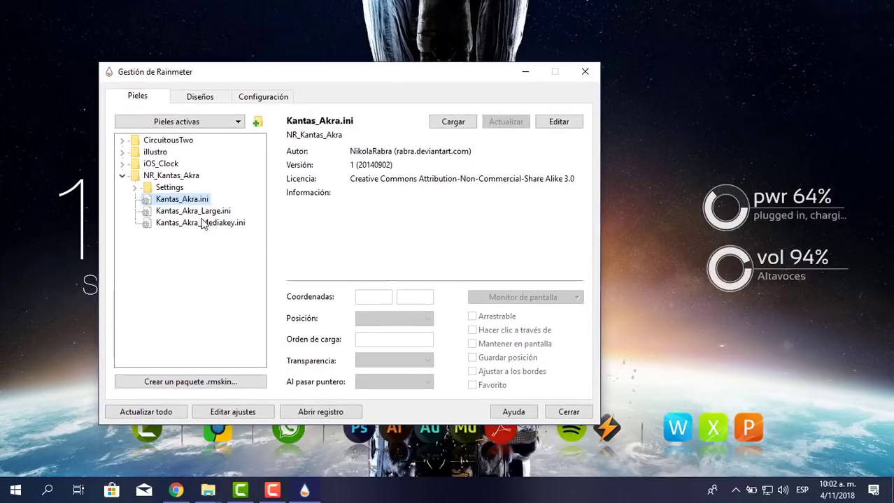
click(453, 124)
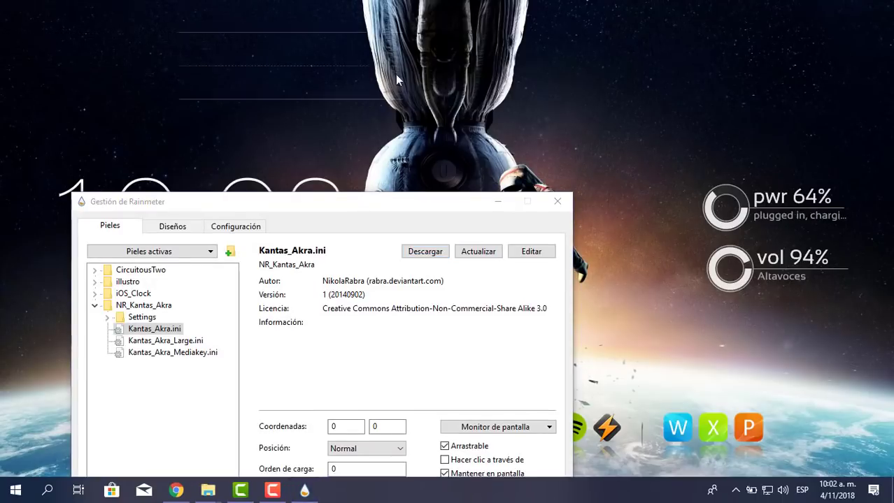
drag(396, 75, 758, 91)
drag(413, 211, 390, 56)
- Switch to the Kantas_Akra_Large variant, close the manager, and shift the vol and pwr gauges left
click(172, 185)
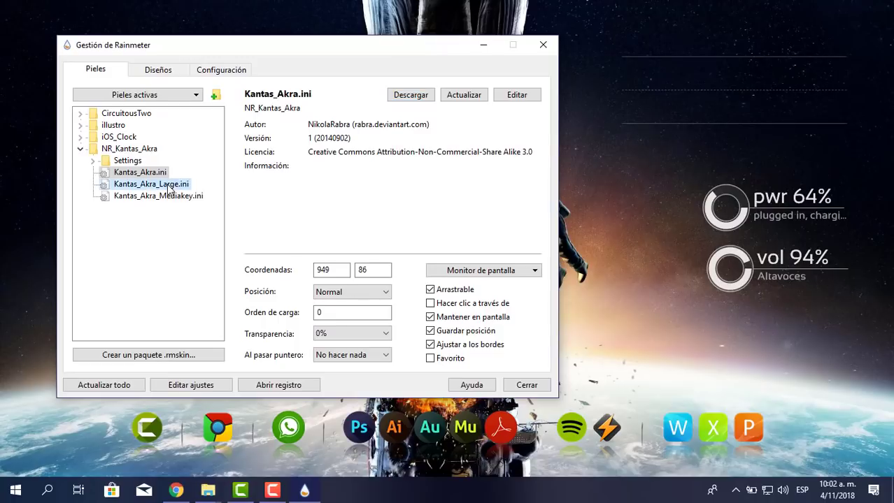
click(411, 95)
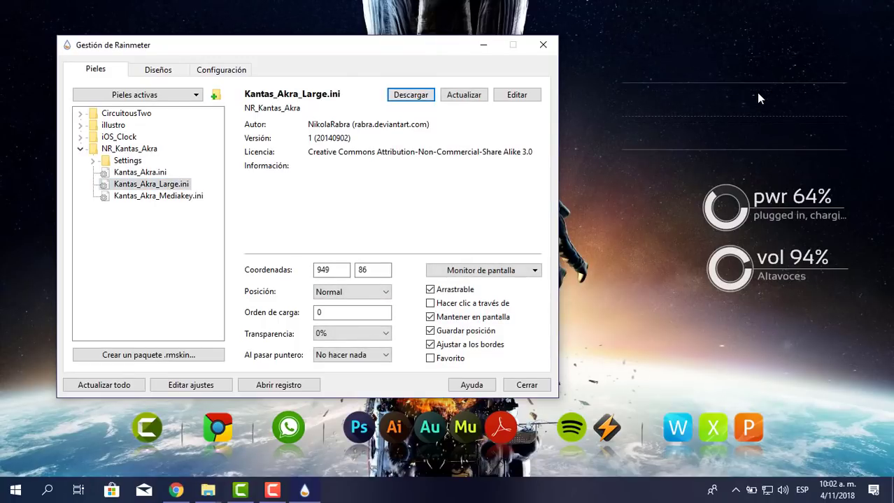
click(175, 195)
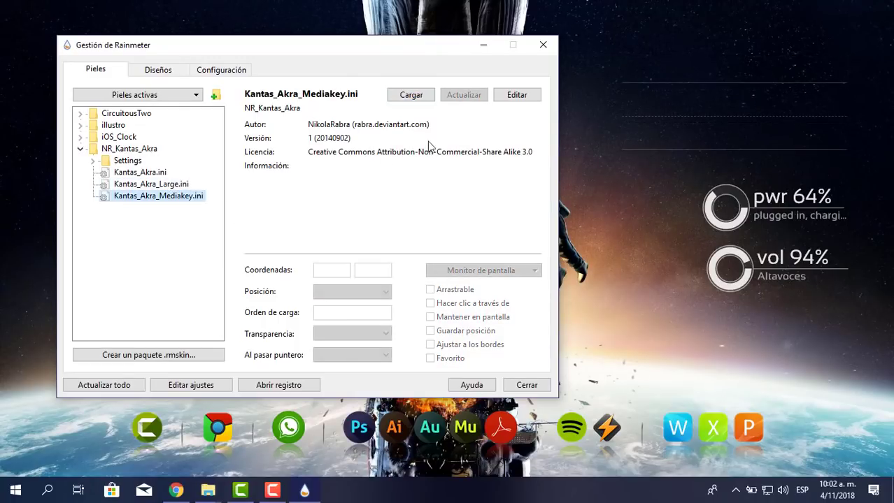
click(423, 98)
click(172, 184)
click(414, 98)
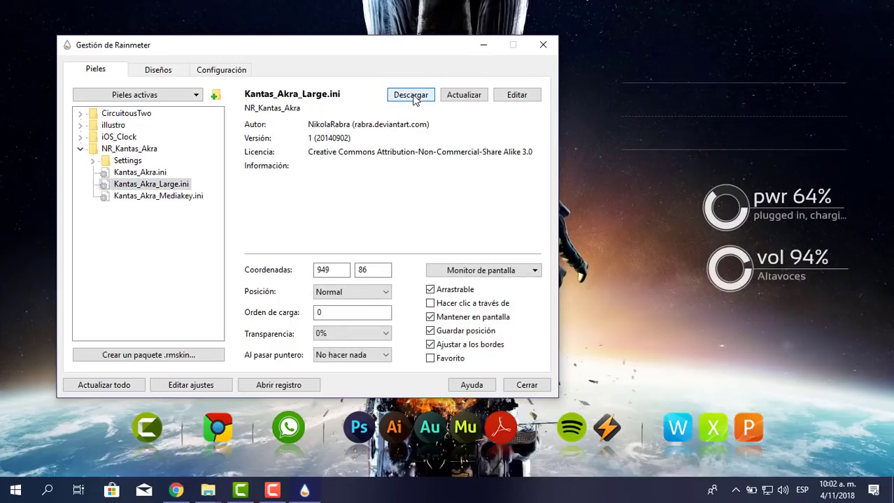
click(464, 96)
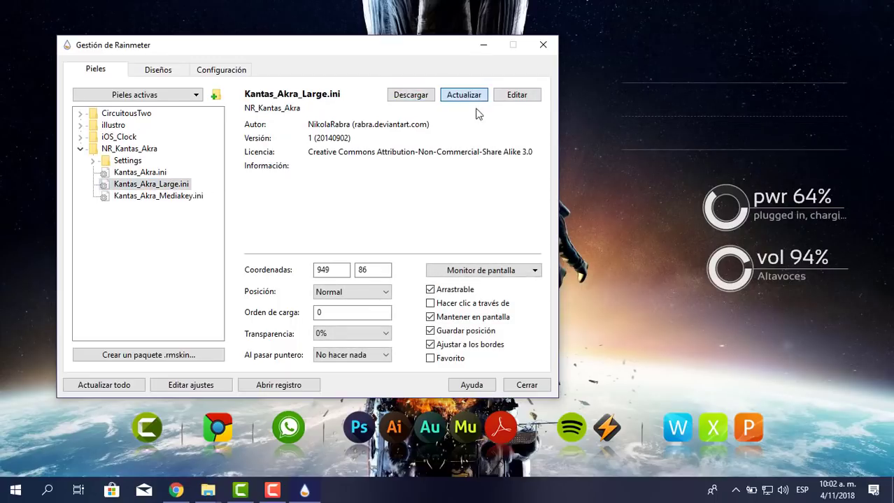
click(544, 46)
drag(738, 269, 703, 287)
drag(728, 225, 697, 241)
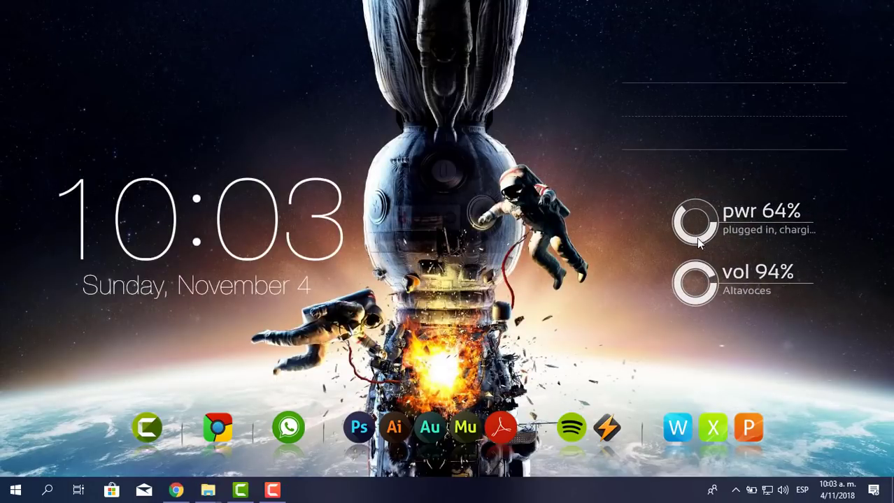
- Nudge the player skin and move Winamp's main and playlist windows into place
drag(717, 149, 733, 162)
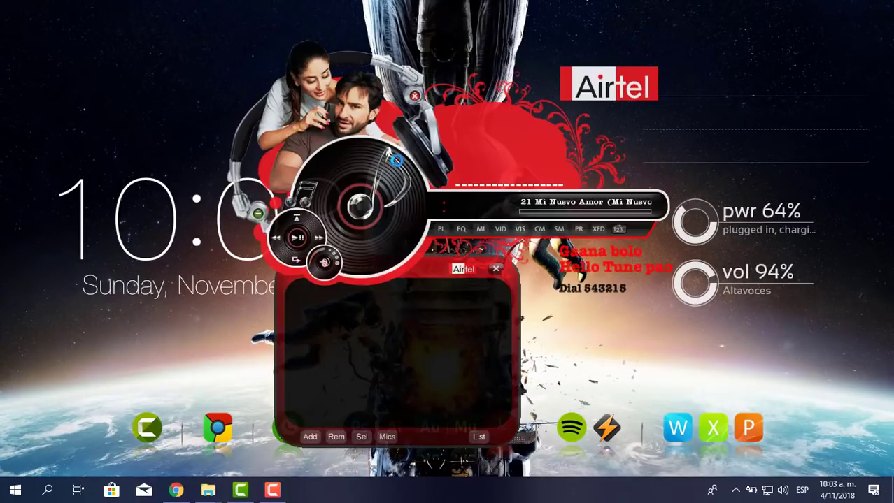
drag(388, 151, 238, 140)
drag(353, 278, 346, 249)
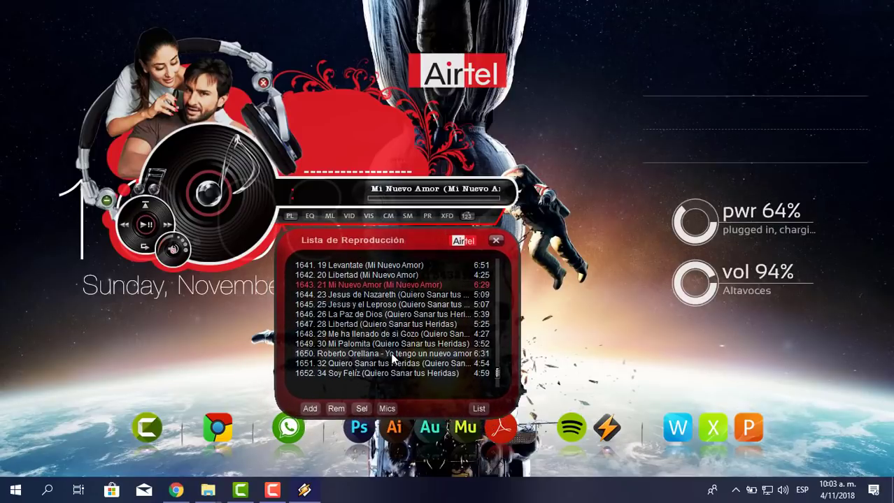
- Search 'tierr', play Tierra Nueva - Tiempo de Dios, and minimize Winamp
text(jtoer)
key(BackSpace)
key(BackSpace)
key(BackSpace)
text(ier)
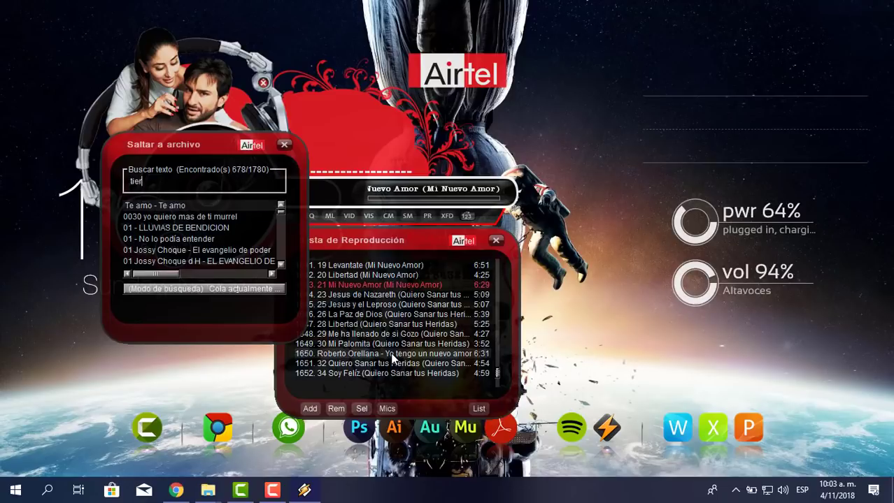
text(r)
click(200, 241)
scroll(201, 241, down, 4)
scroll(200, 241, down, 3)
scroll(201, 241, down, 5)
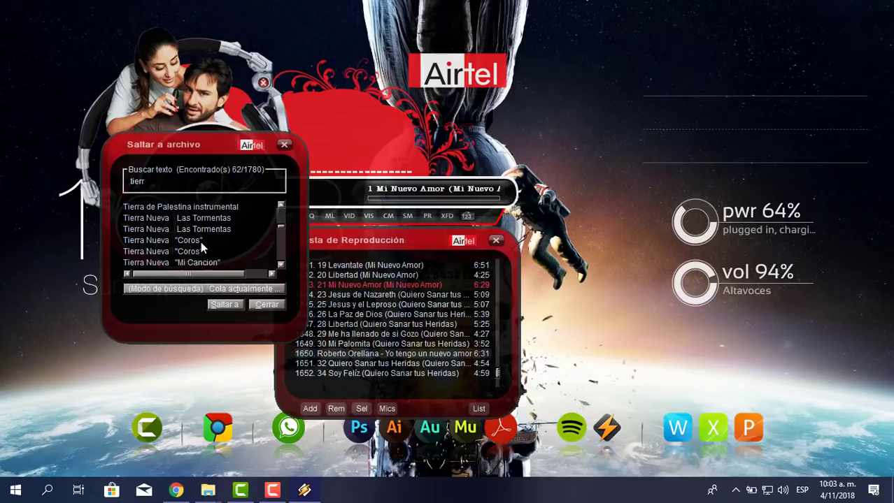
scroll(200, 241, down, 5)
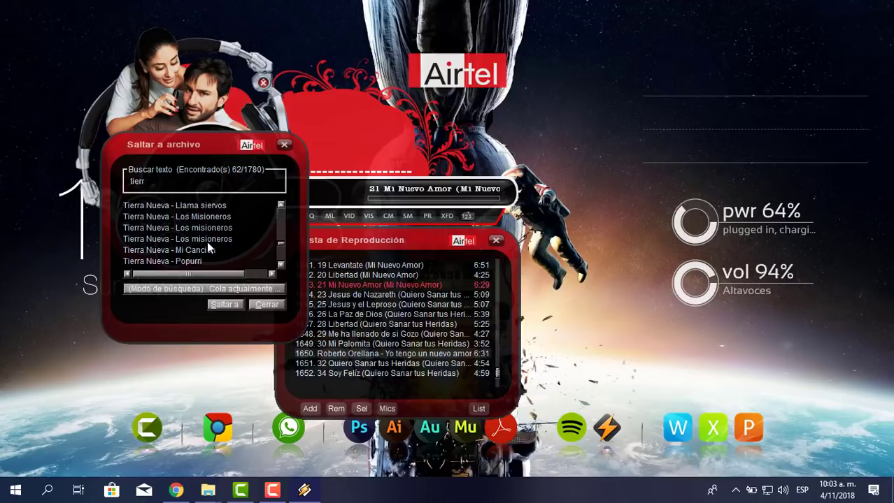
scroll(207, 242, down, 5)
scroll(213, 254, down, 2)
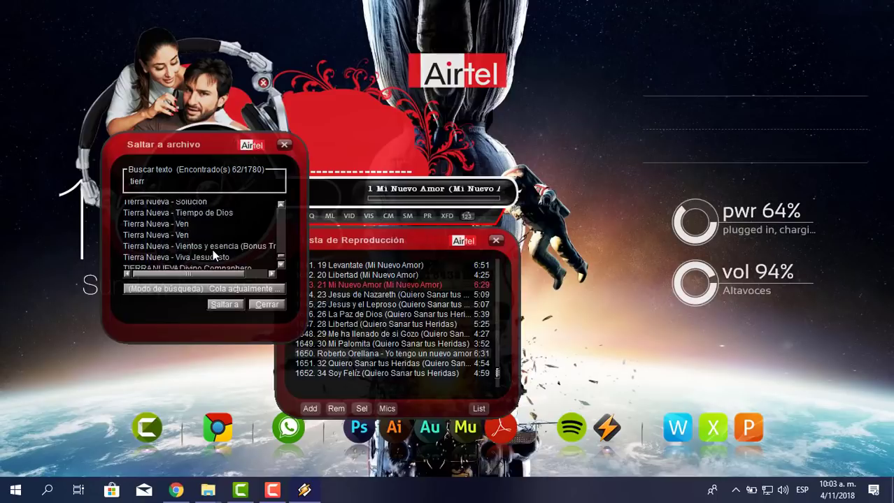
double_click(221, 206)
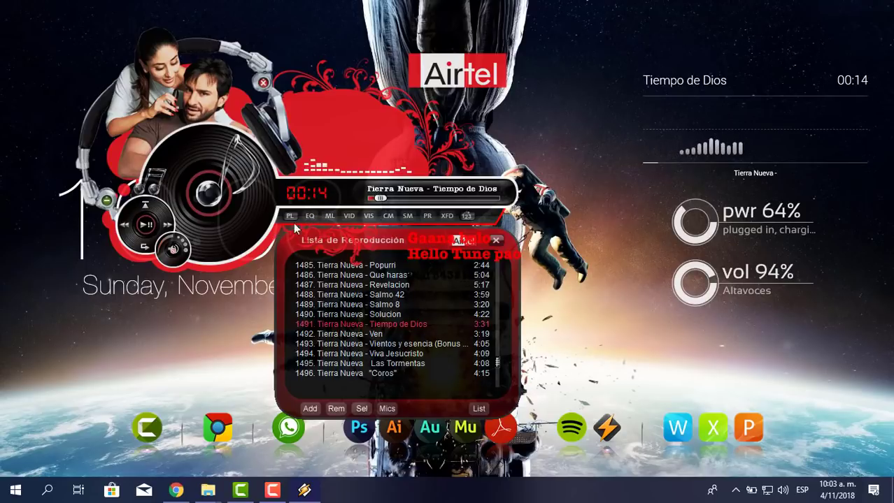
click(107, 201)
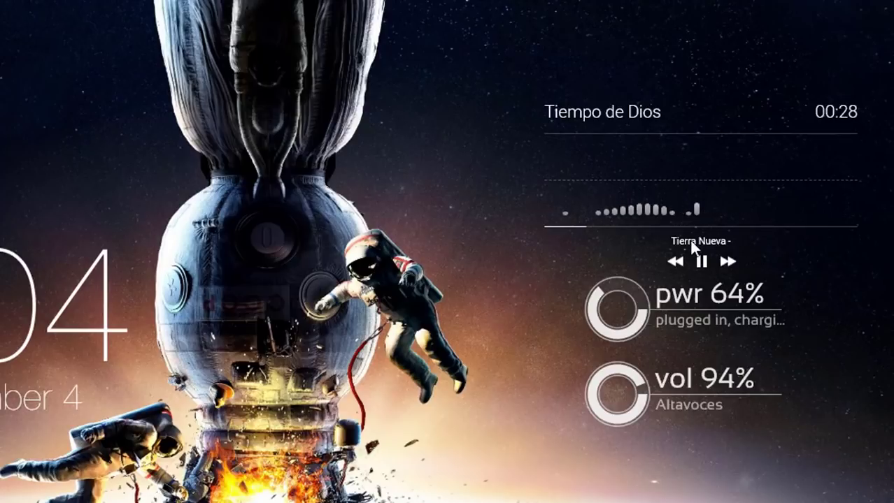
- Raise the Kantas Akra skin slightly and seek Tiempo de Dios back near its start
drag(717, 218, 717, 196)
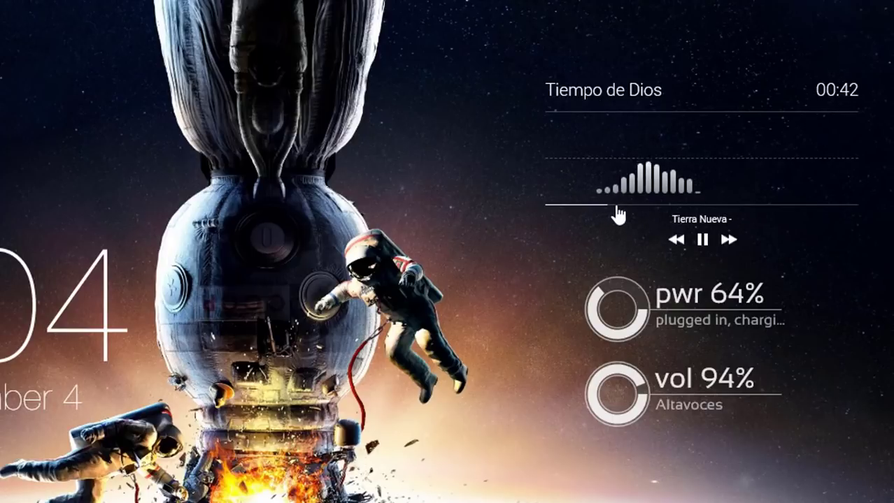
click(673, 206)
click(785, 207)
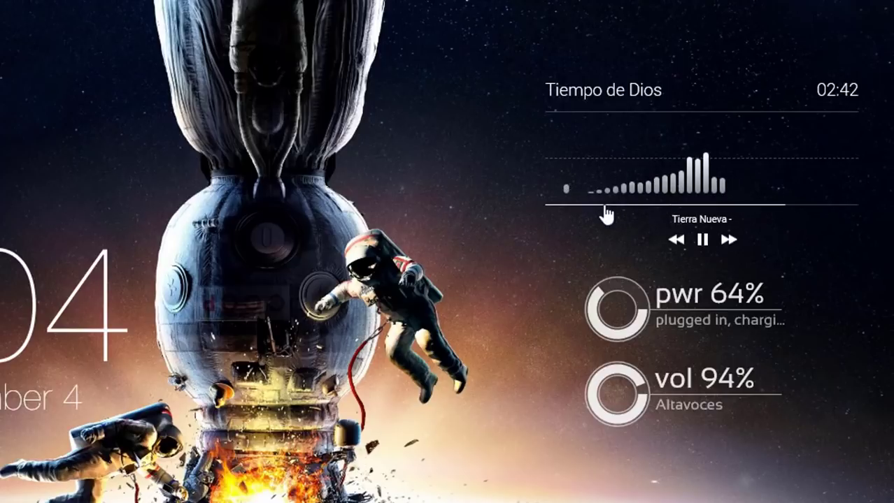
click(551, 206)
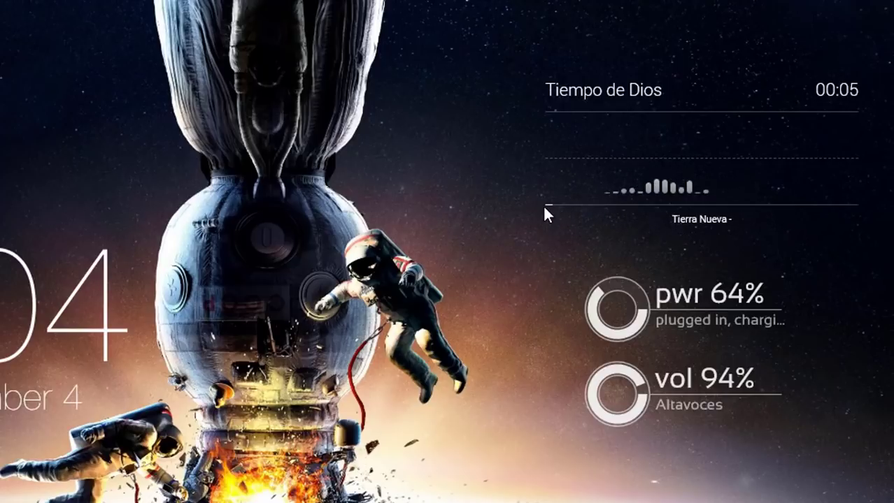
mouse_move(557, 203)
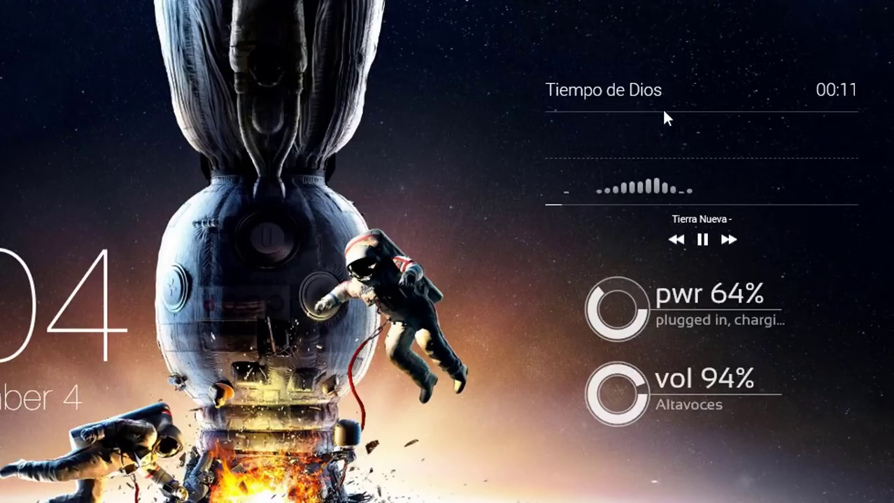
right_click(662, 134)
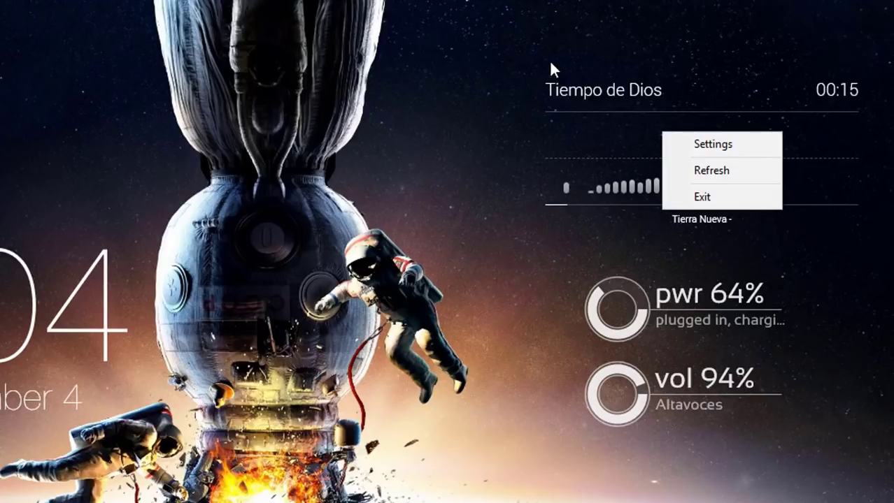
- Open the AudioLevel skin settings, centre the panel, and turn on blur for the skin
click(710, 145)
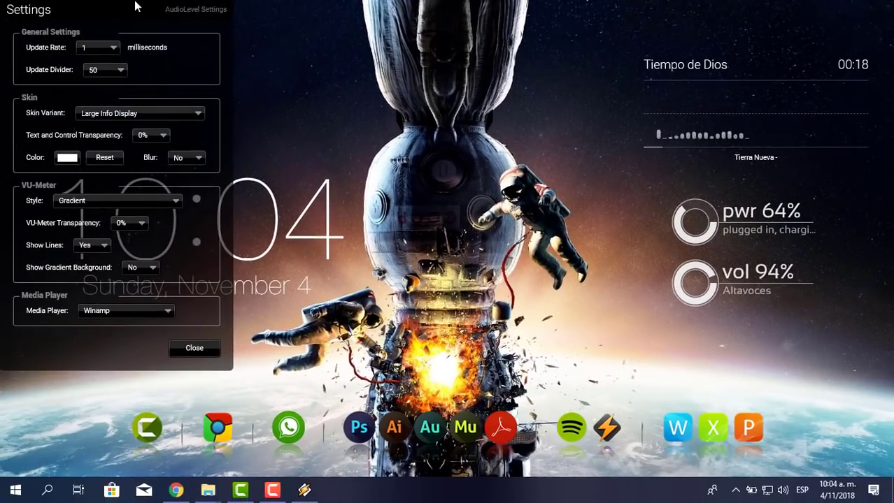
drag(56, 13, 421, 42)
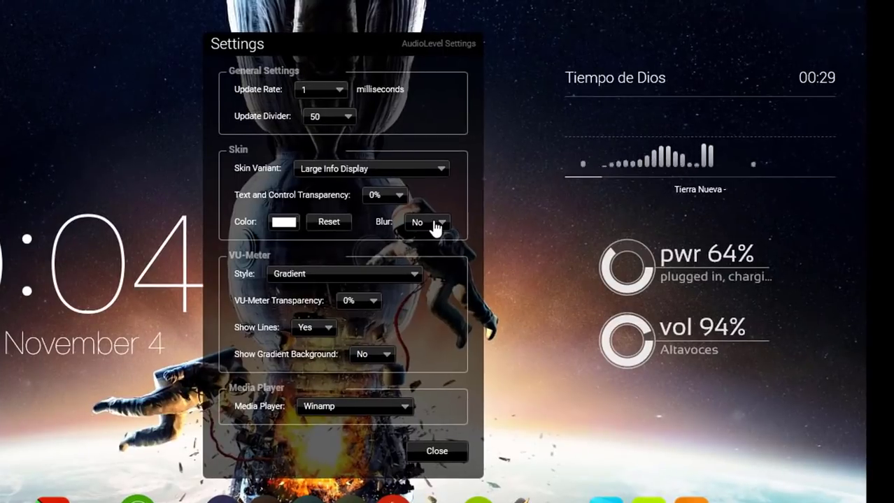
mouse_move(649, 176)
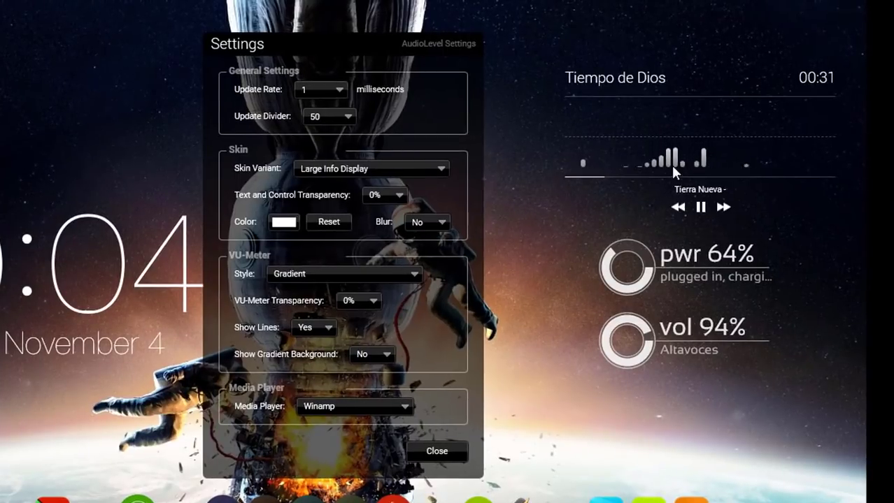
click(439, 224)
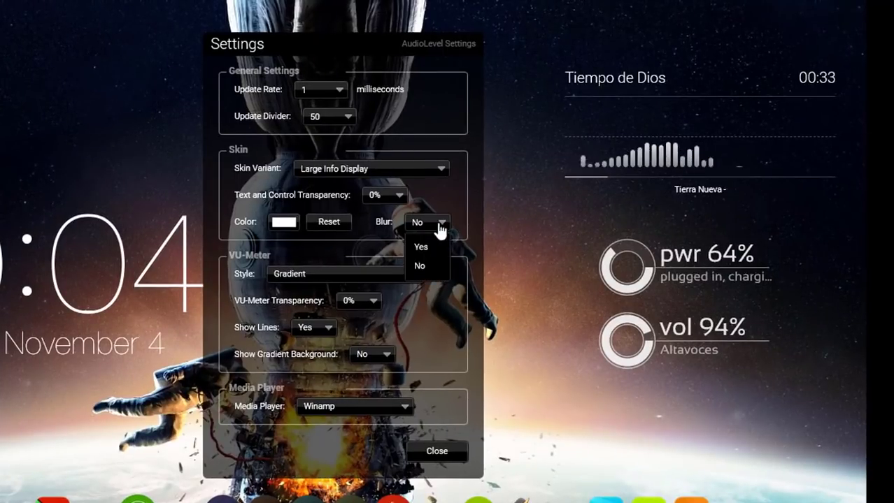
click(420, 250)
- Try text and control transparency at 50% and 0%, then settle on 30%
mouse_move(714, 164)
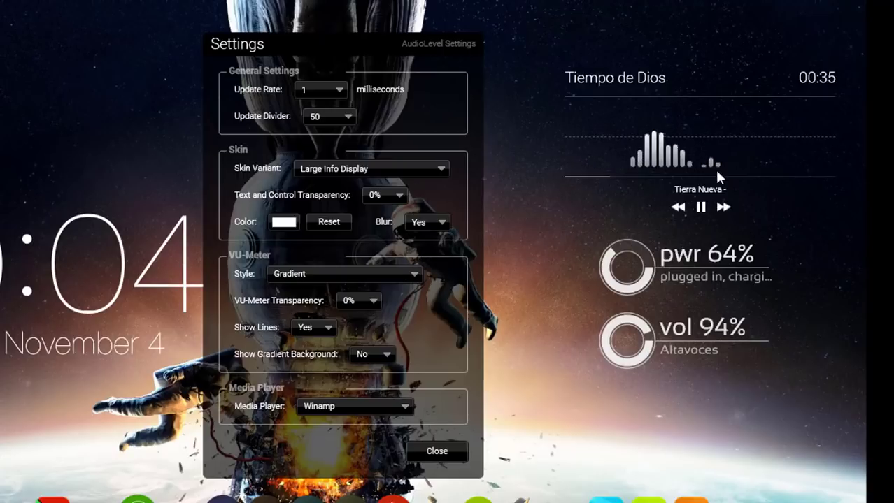
click(401, 198)
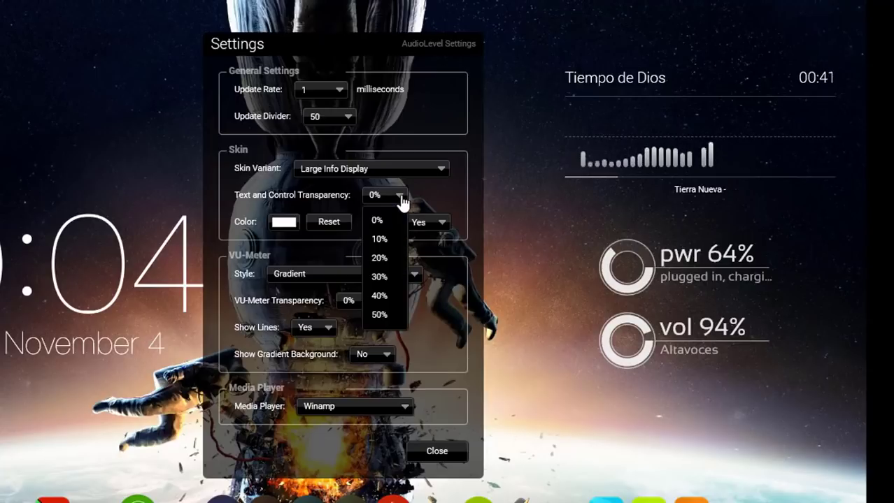
click(381, 315)
mouse_move(685, 158)
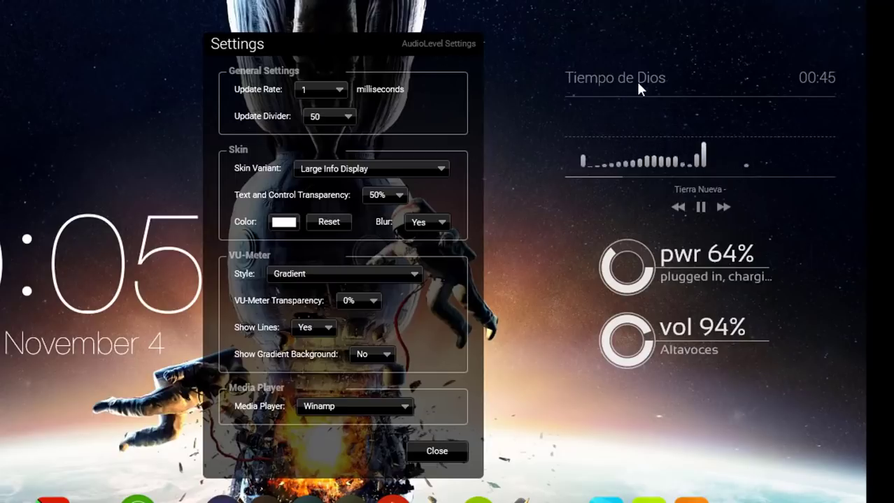
click(400, 196)
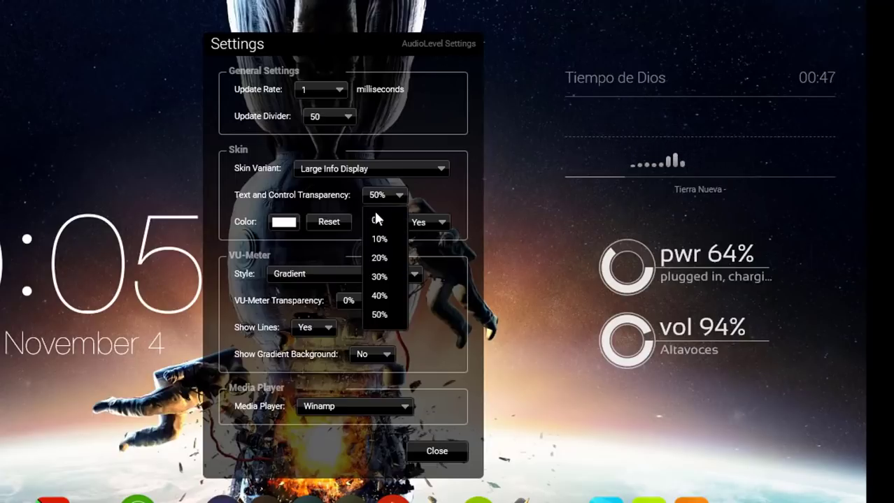
click(377, 215)
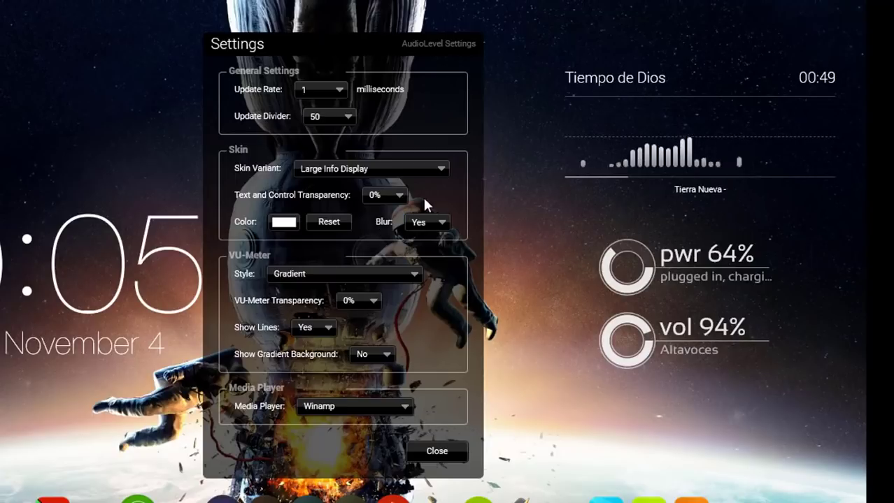
click(400, 196)
click(381, 318)
mouse_move(791, 77)
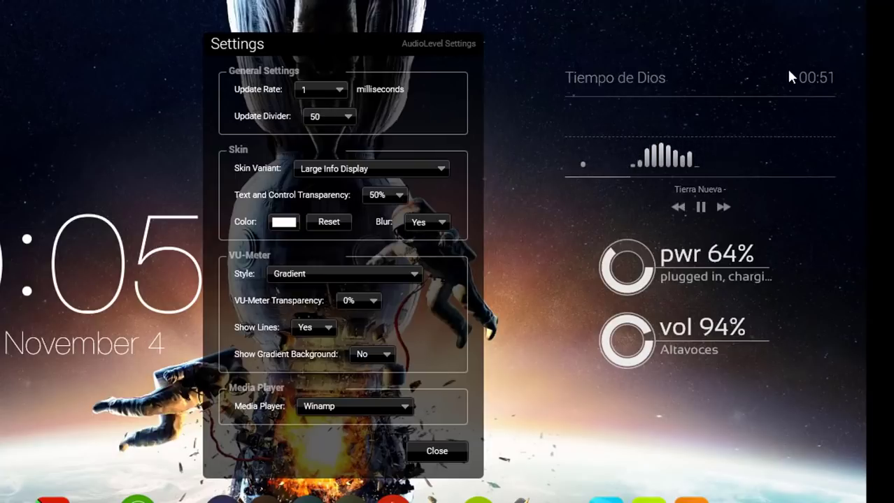
click(399, 196)
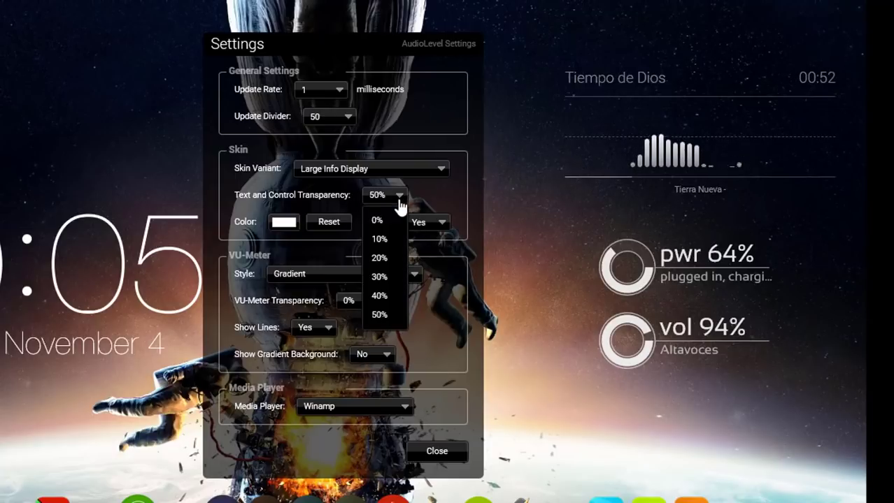
click(380, 277)
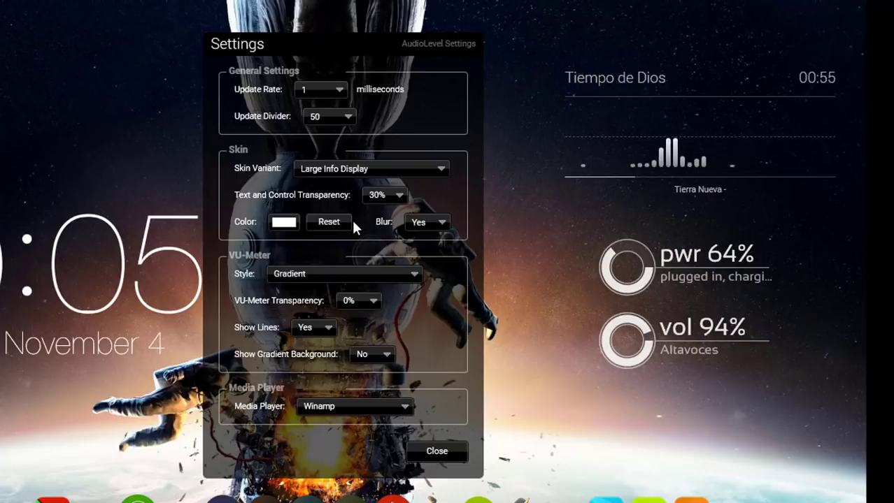
- Try the Flat and Gradient VU-meter styles, then switch the visualizer to Color Highlighted
click(327, 278)
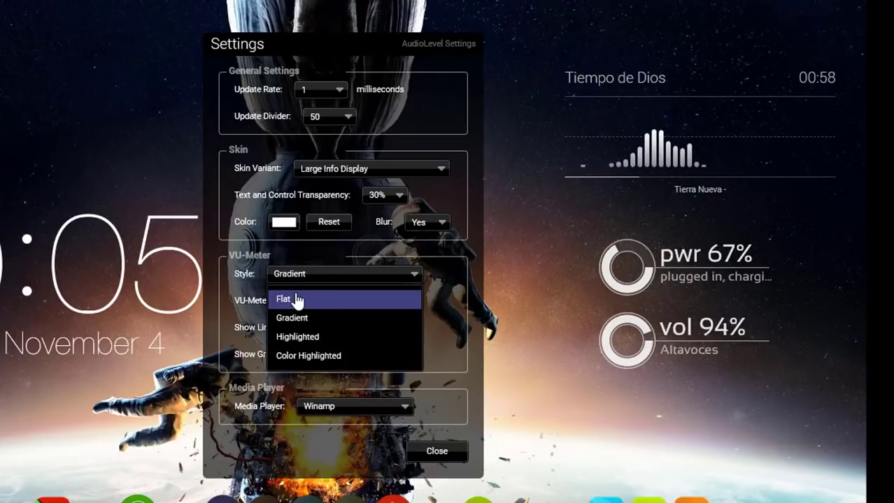
click(353, 300)
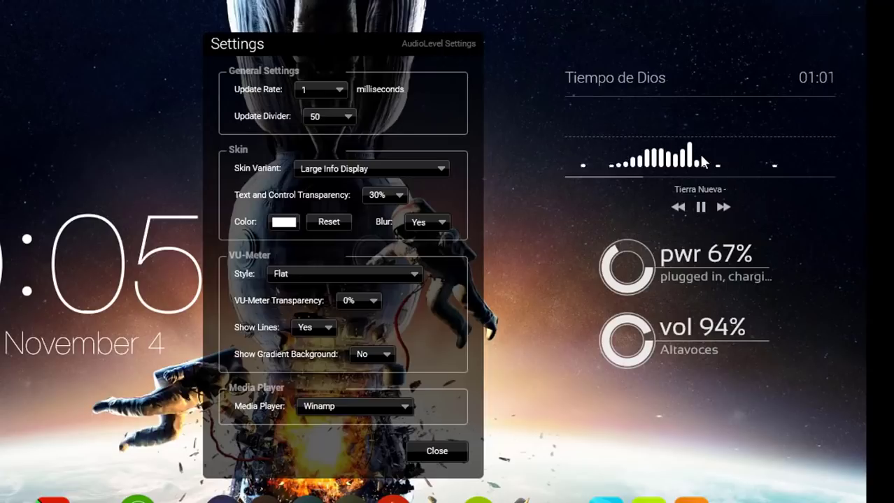
click(334, 278)
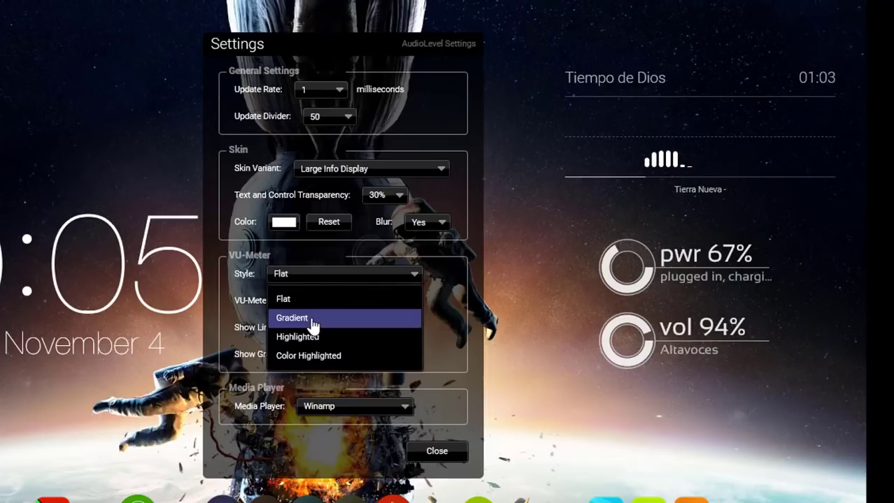
click(336, 318)
mouse_move(677, 184)
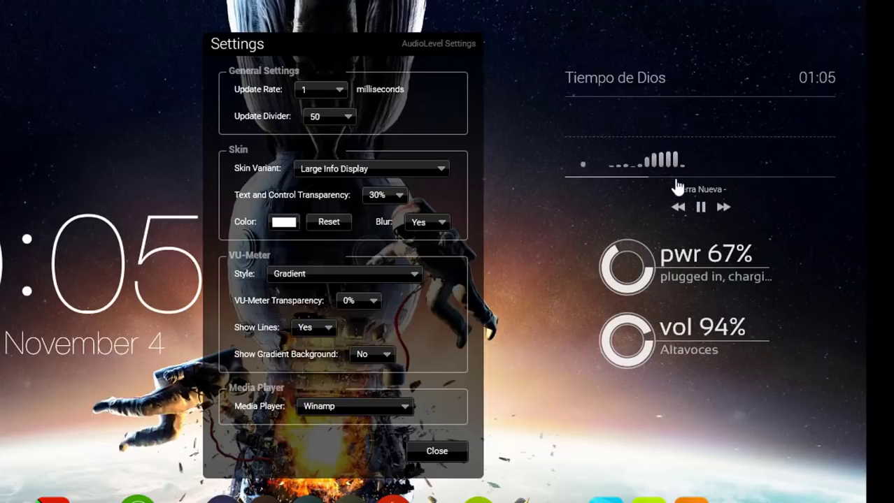
click(369, 277)
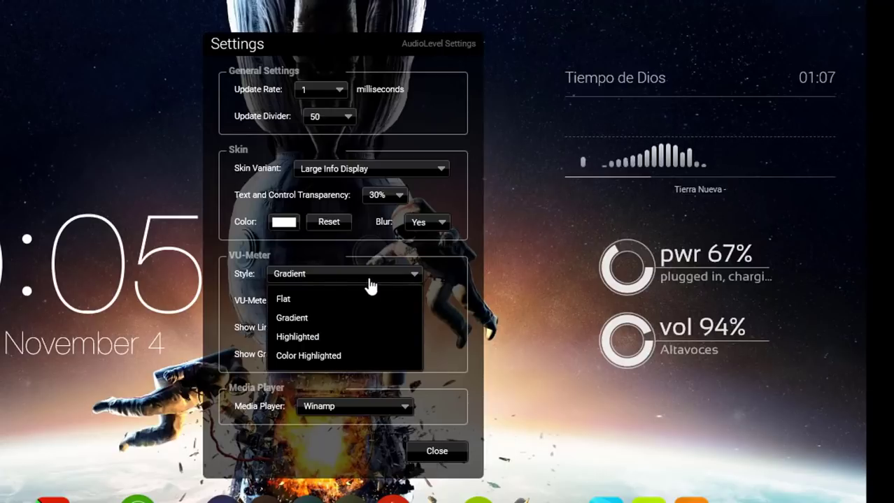
click(309, 358)
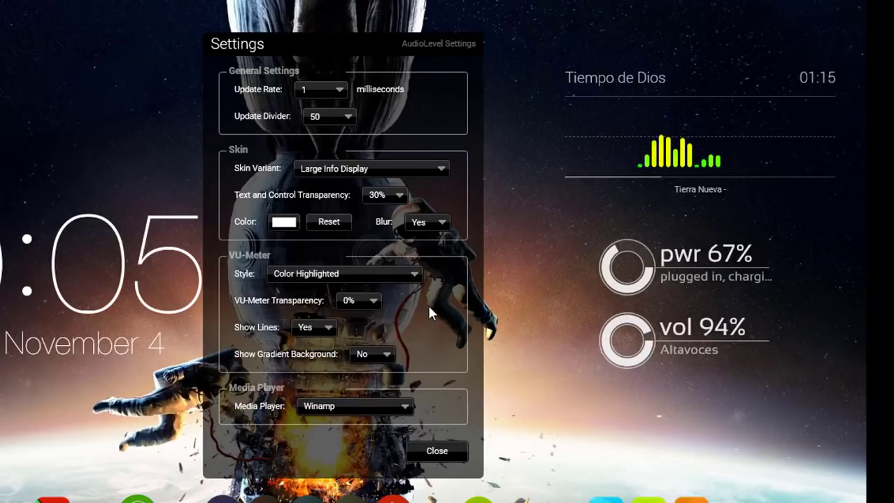
click(370, 303)
click(353, 420)
click(371, 304)
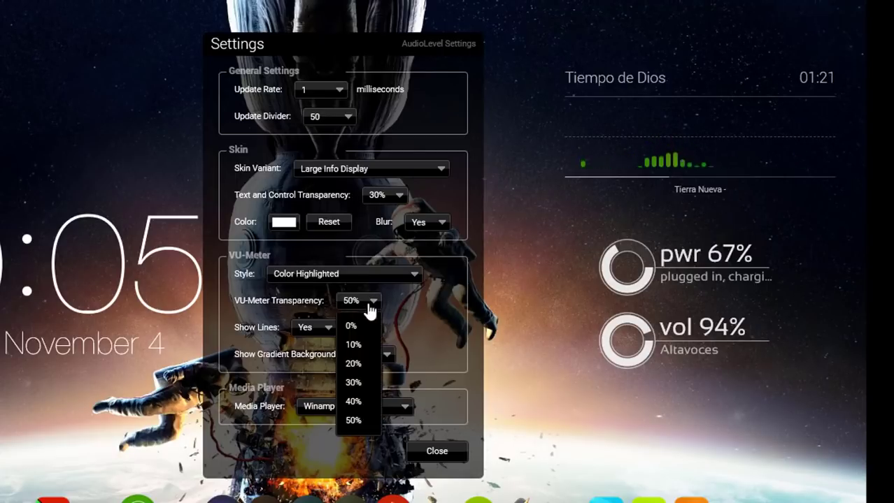
click(354, 326)
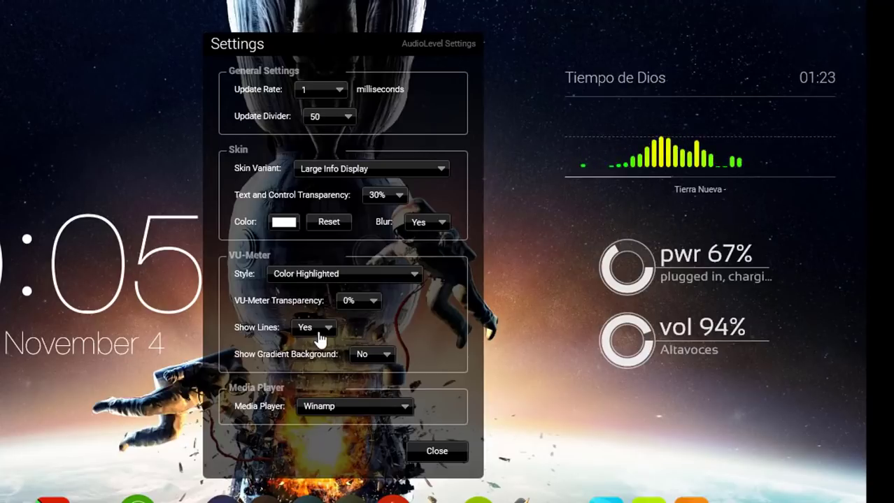
click(328, 328)
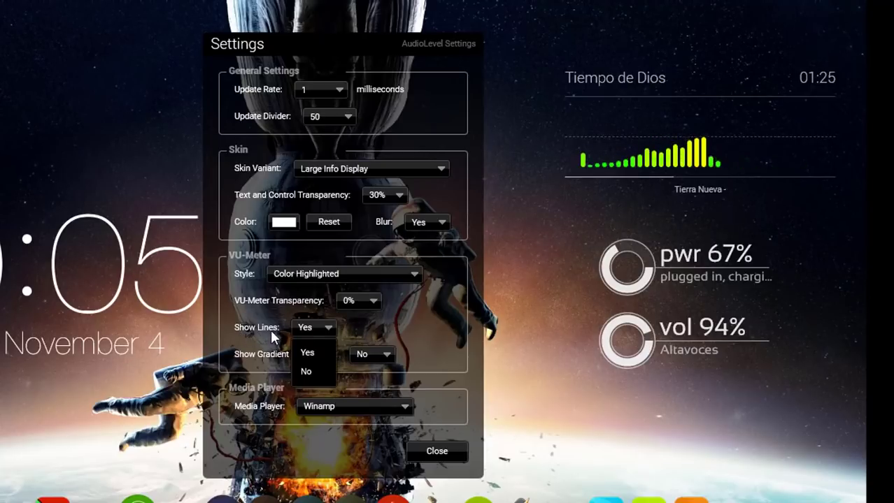
click(308, 353)
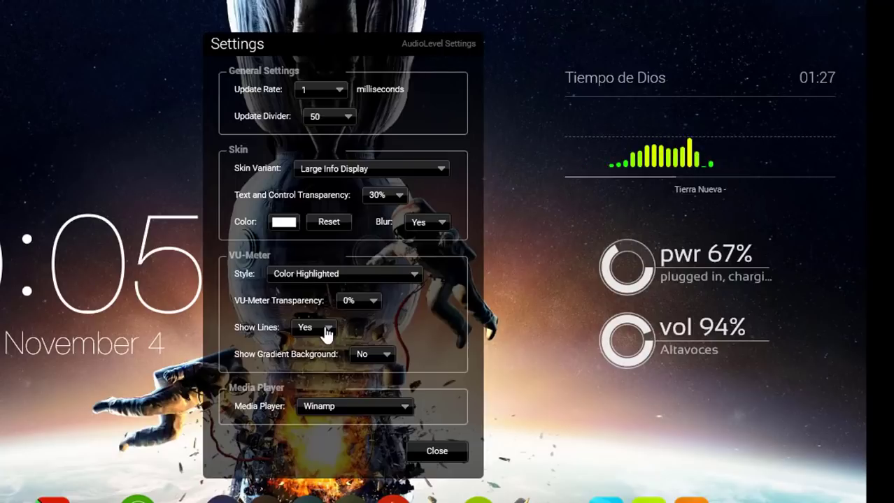
click(324, 328)
click(306, 371)
mouse_move(741, 106)
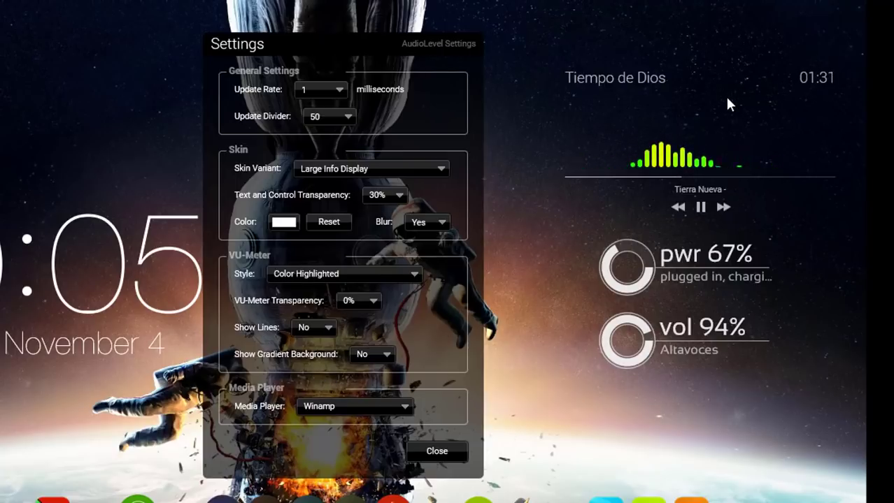
click(323, 329)
click(312, 351)
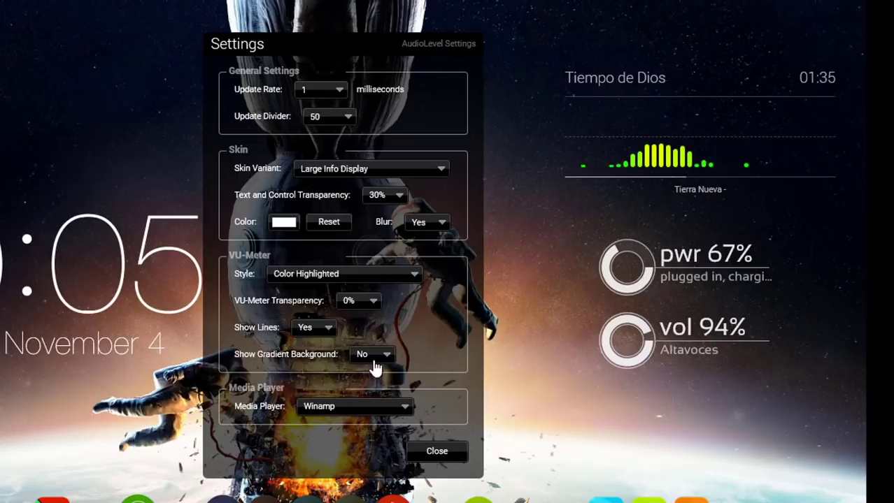
click(376, 357)
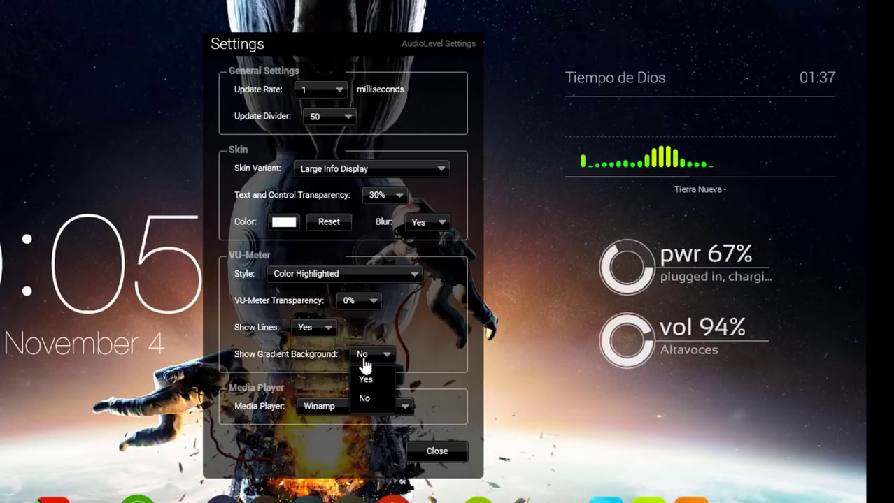
click(261, 356)
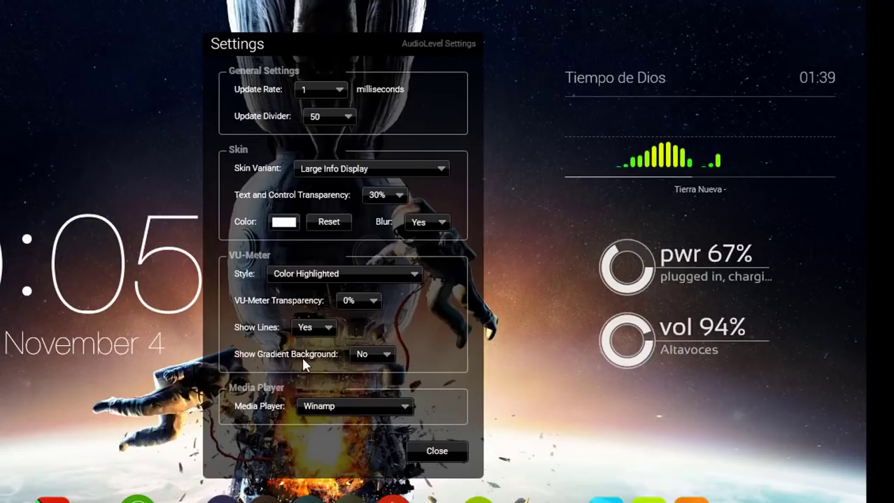
mouse_move(664, 60)
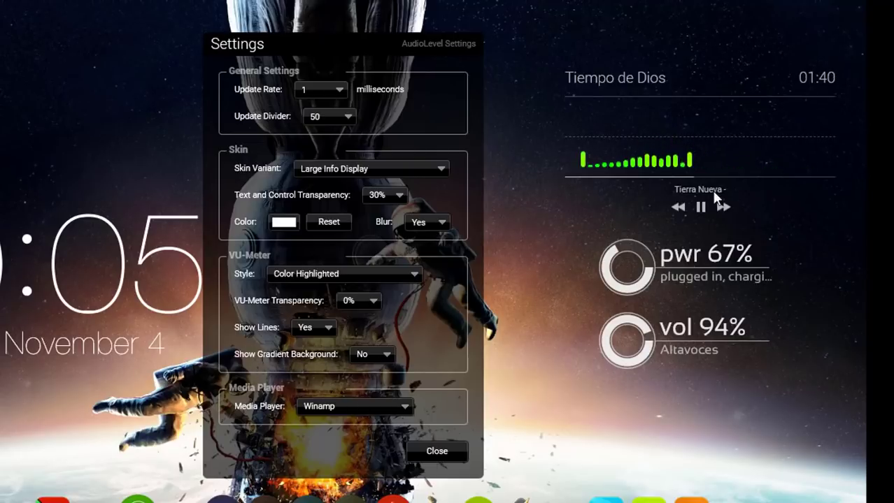
click(375, 364)
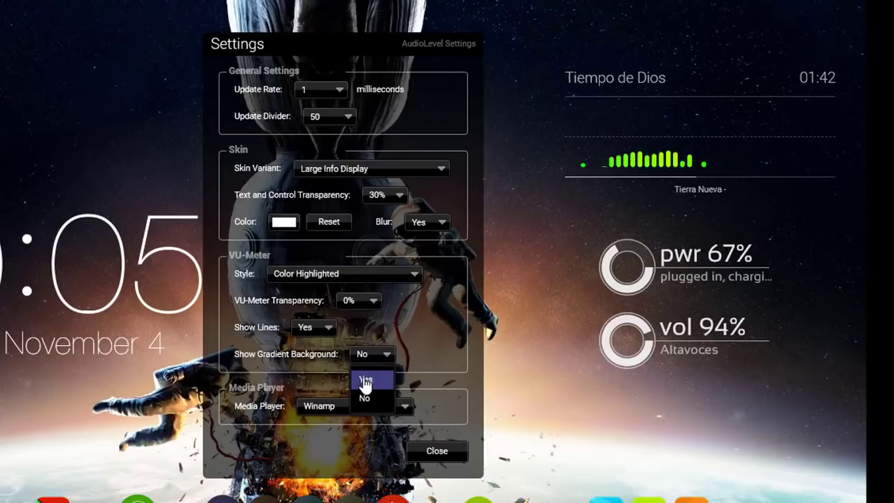
click(365, 378)
mouse_move(679, 97)
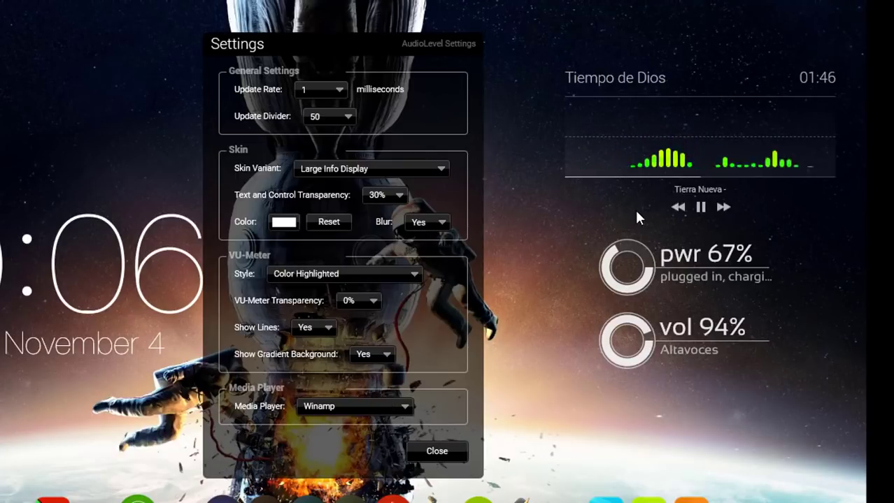
click(375, 355)
click(365, 393)
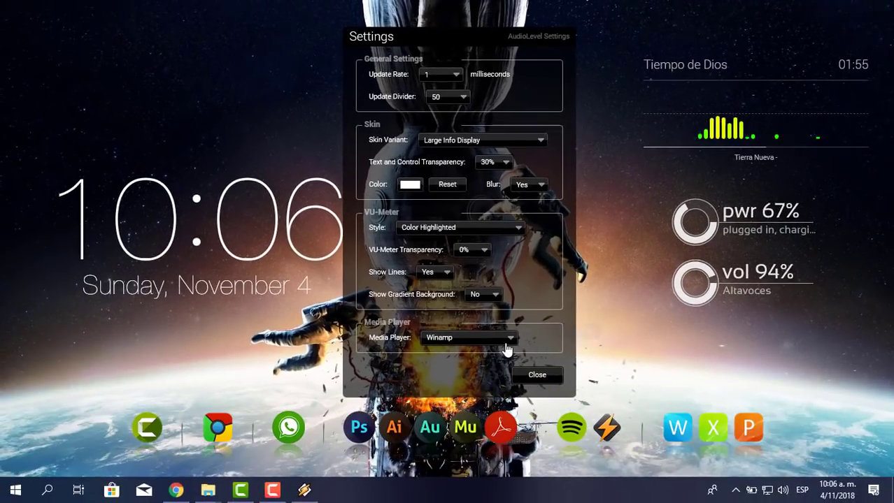
- Leave Winamp as the media player and close the AudioLevel Settings window
click(384, 409)
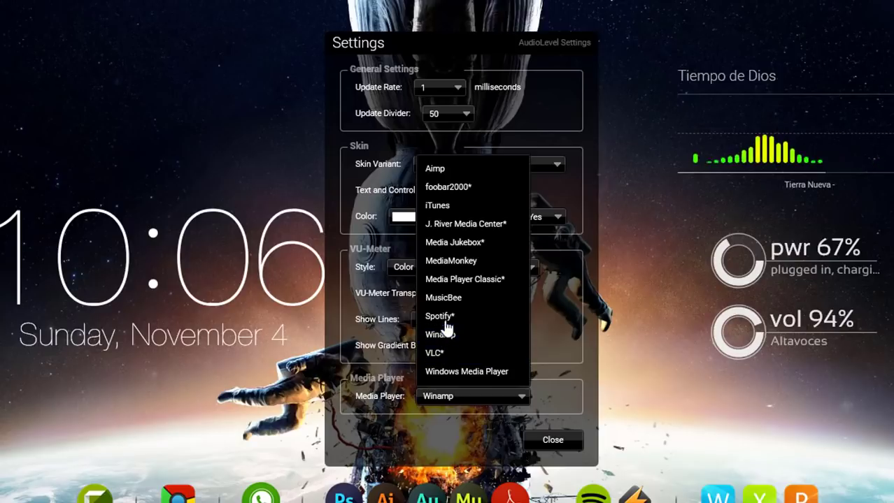
click(577, 183)
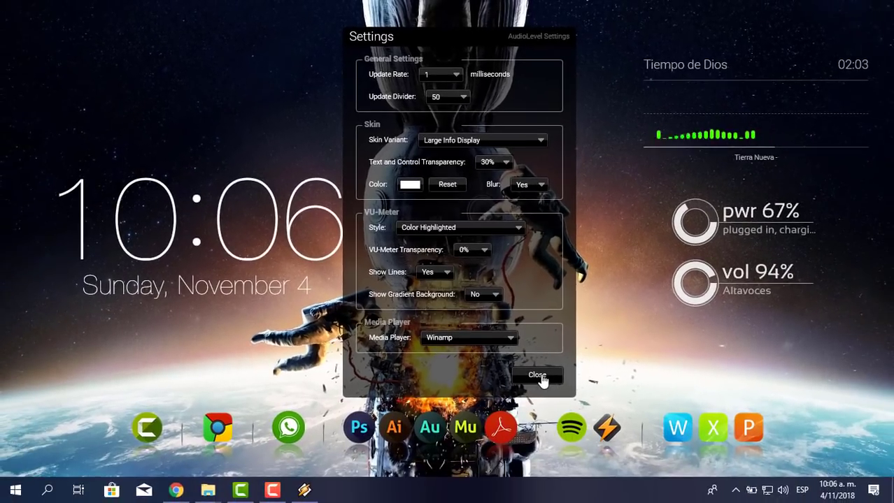
click(539, 376)
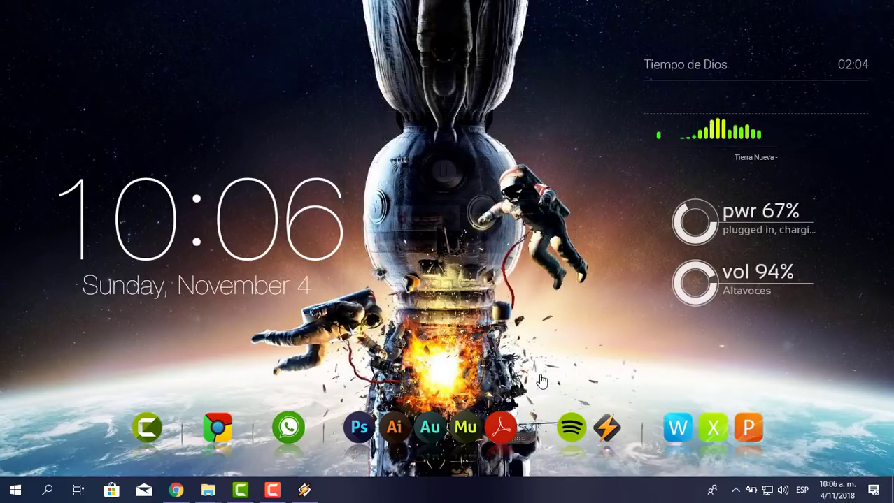
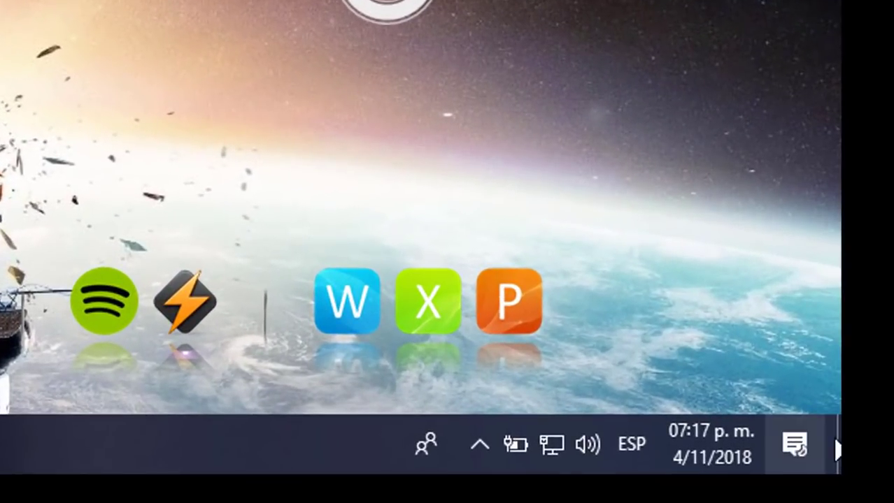
- Open clock_midium.ini from the Rainmeter skin manager, then close it and the manager unchanged
mouse_move(708, 448)
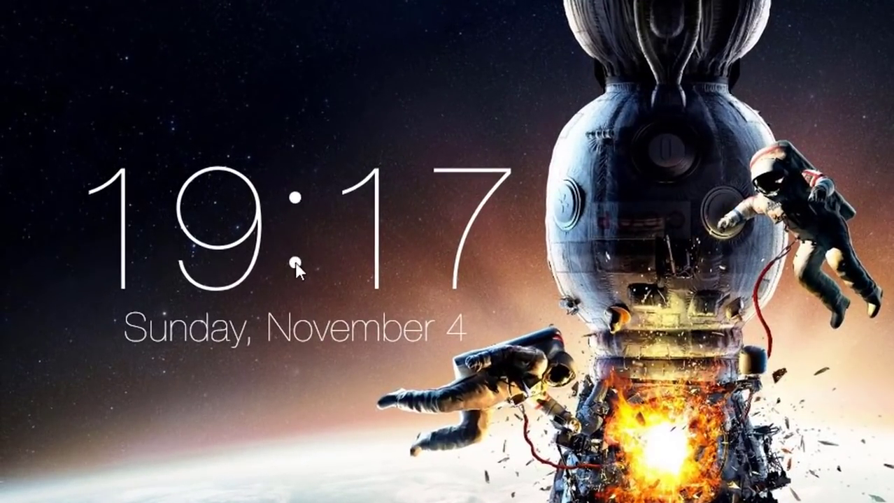
right_click(296, 266)
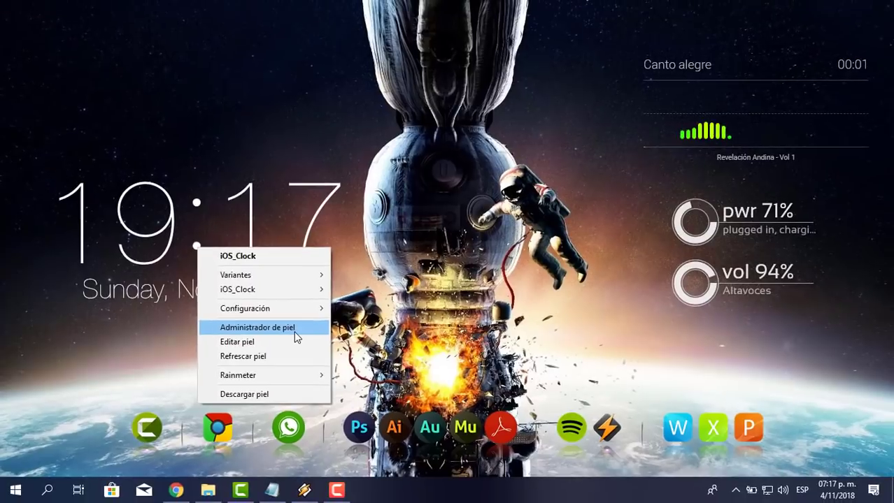
click(293, 328)
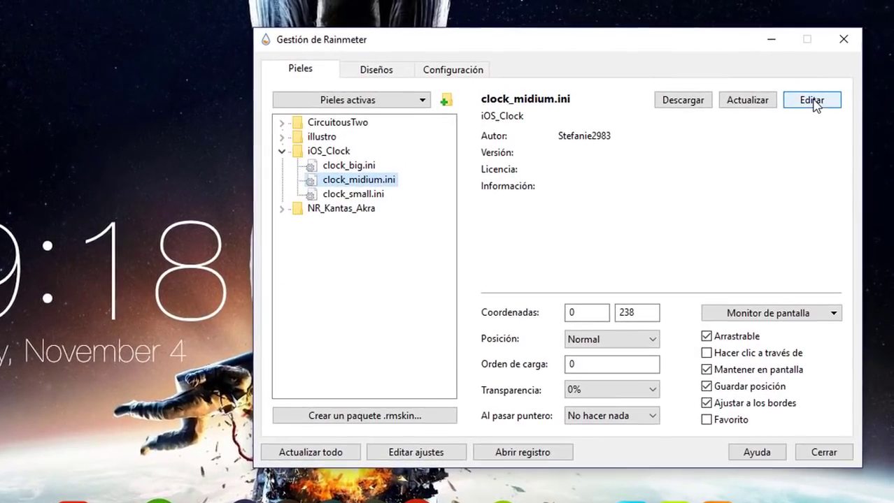
click(827, 84)
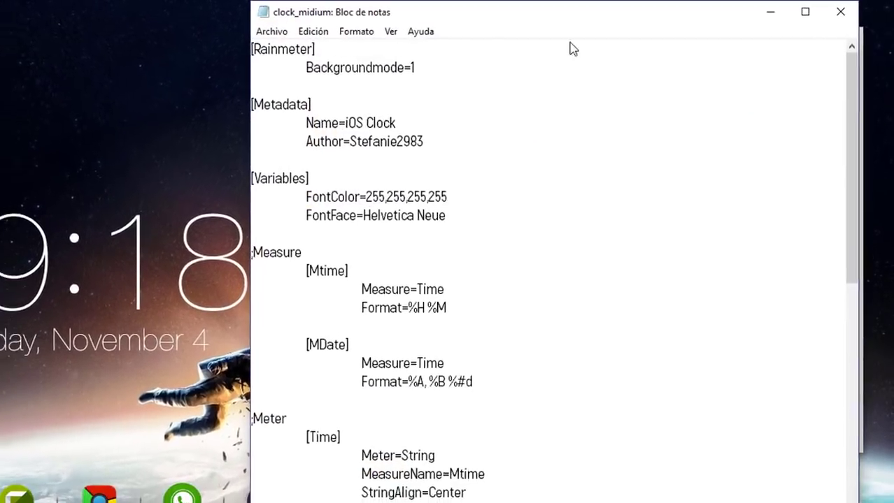
click(848, 10)
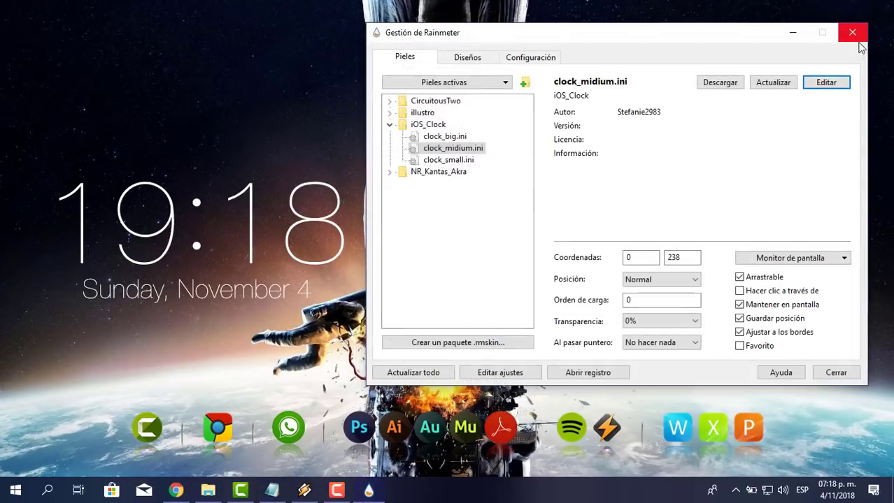
click(849, 32)
- Open the clock skin's code with Editar piel and place the cursor before H in Format=%H %M
right_click(196, 246)
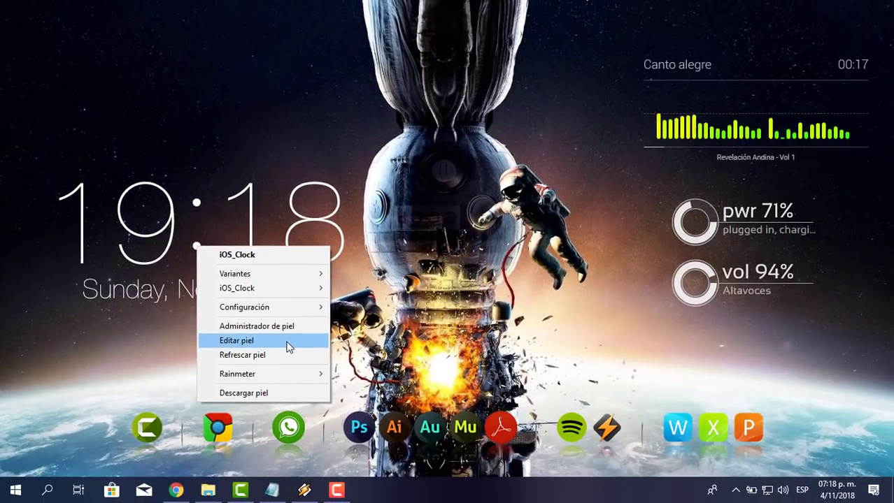
click(357, 370)
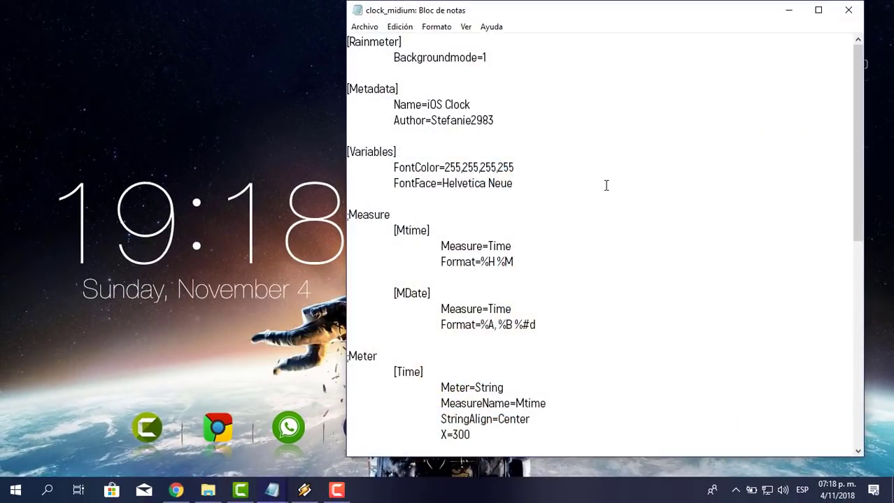
scroll(601, 162, down, 9)
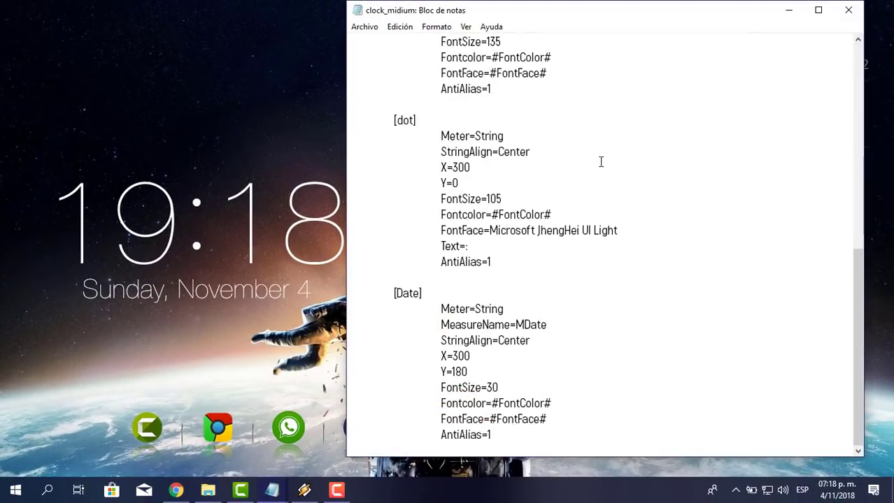
scroll(601, 162, up, 7)
scroll(600, 162, up, 2)
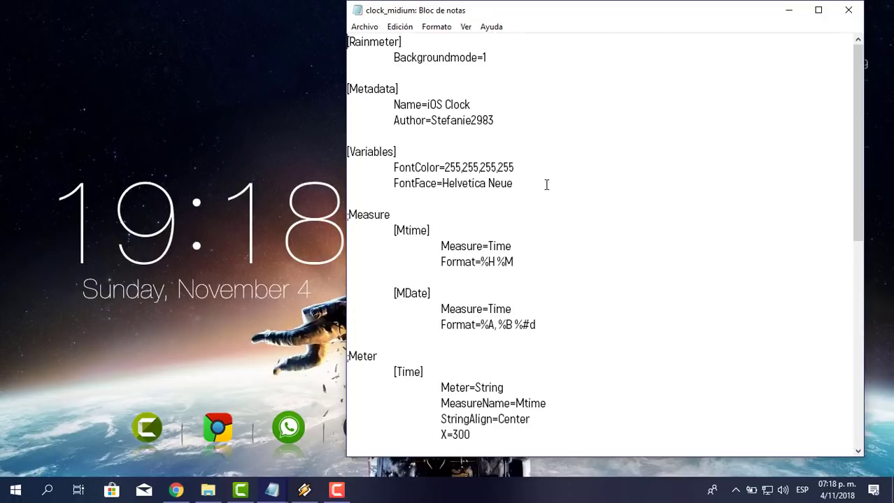
click(491, 262)
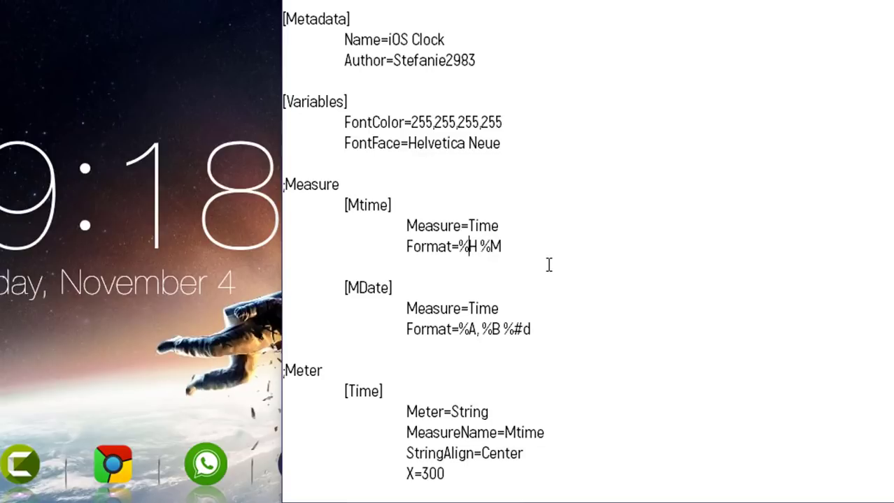
- Change the Mtime hour code from %H to %I and save the skin file
key(shift+Right)
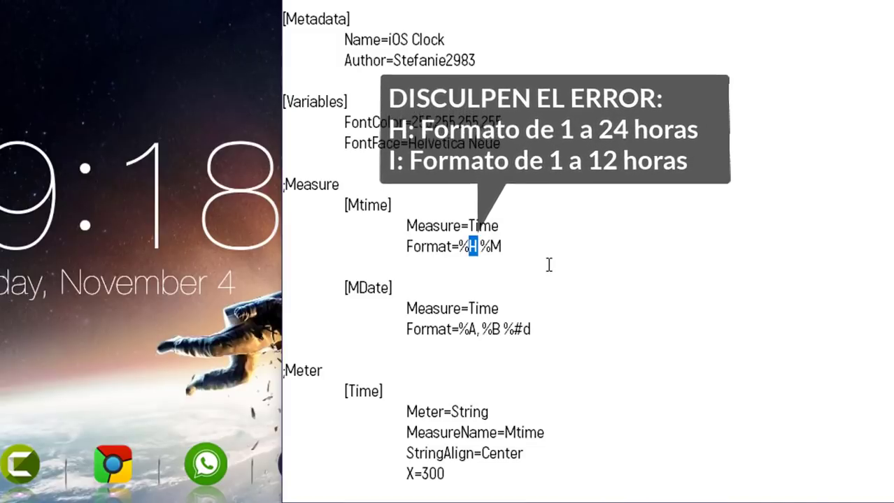
text(I)
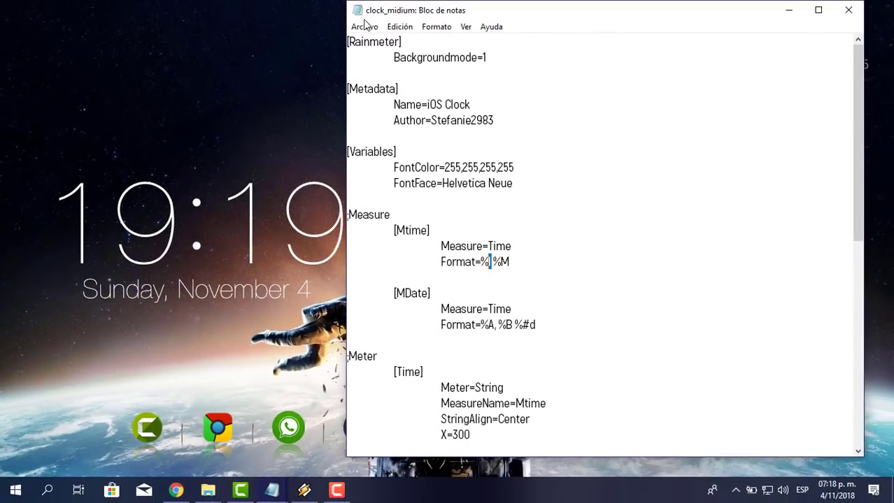
click(365, 27)
click(385, 72)
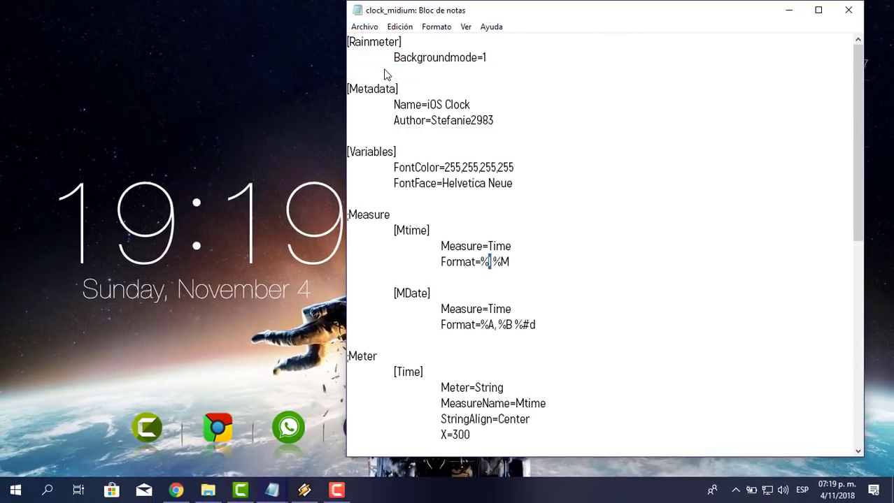
- Refresh the clock skin so it shows 07:19 in 12-hour time
right_click(196, 250)
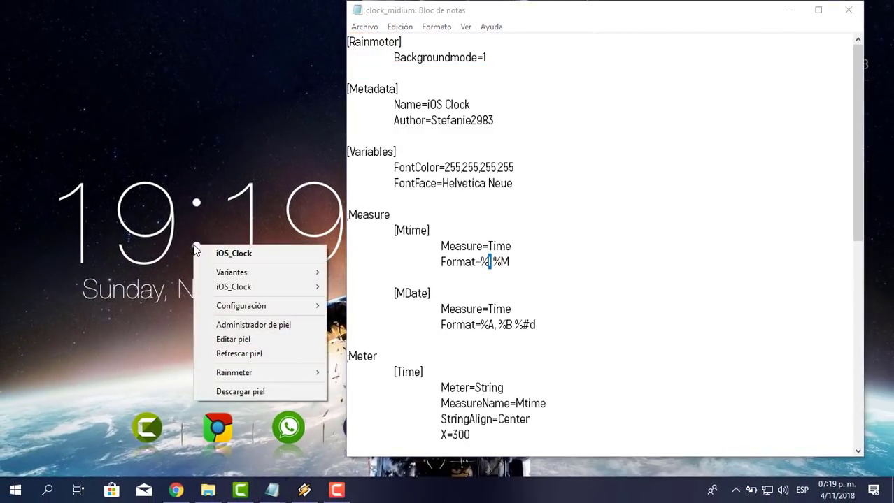
click(239, 355)
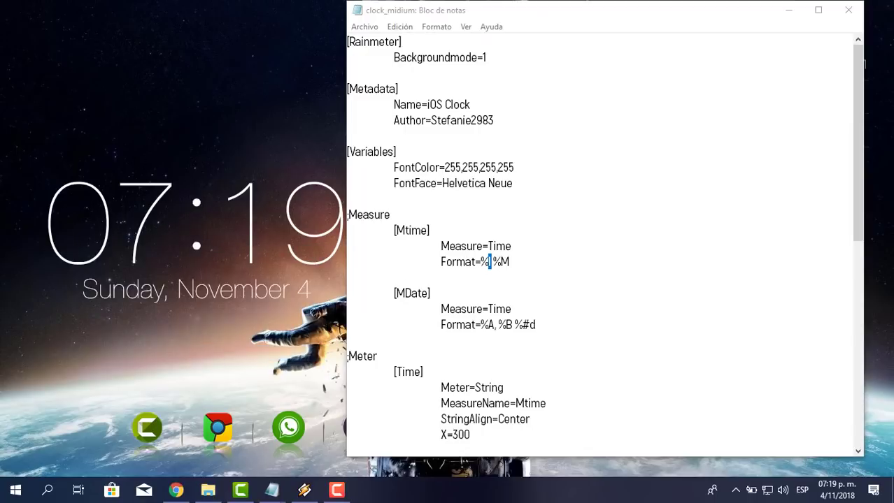
click(580, 309)
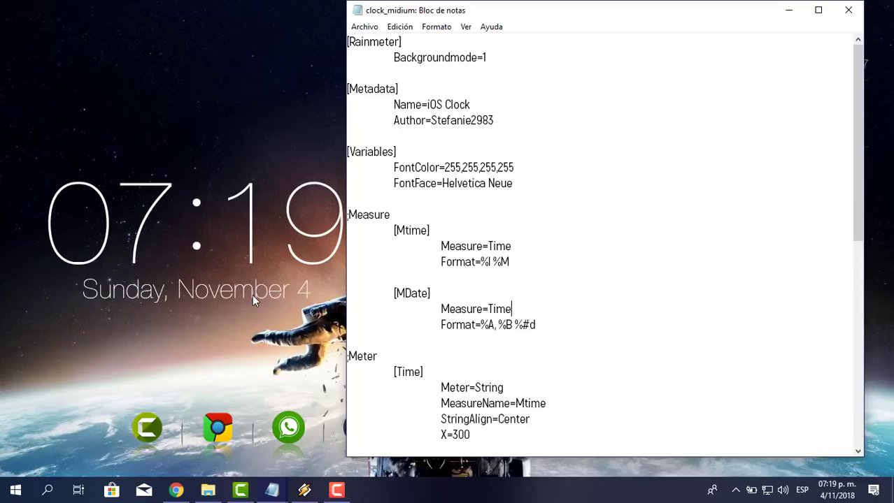
- Copy the substitute= code that maps English day and month names to Spanish from Dropbox Paper
click(218, 428)
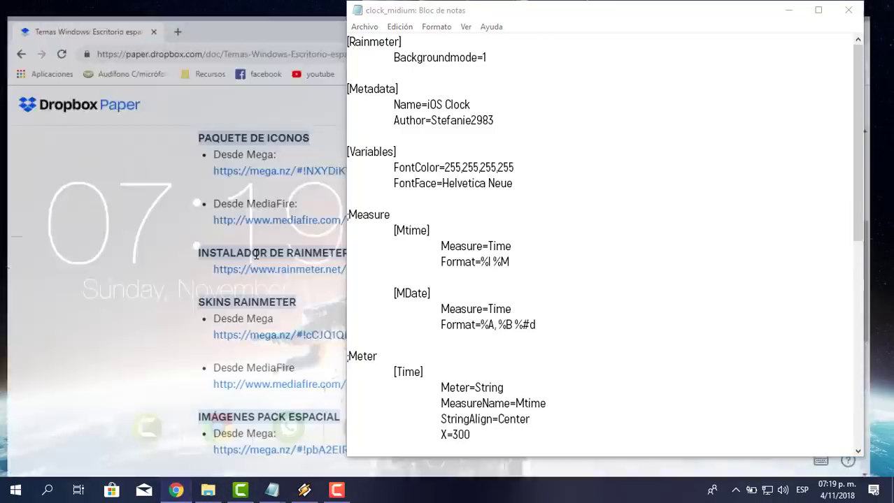
click(788, 12)
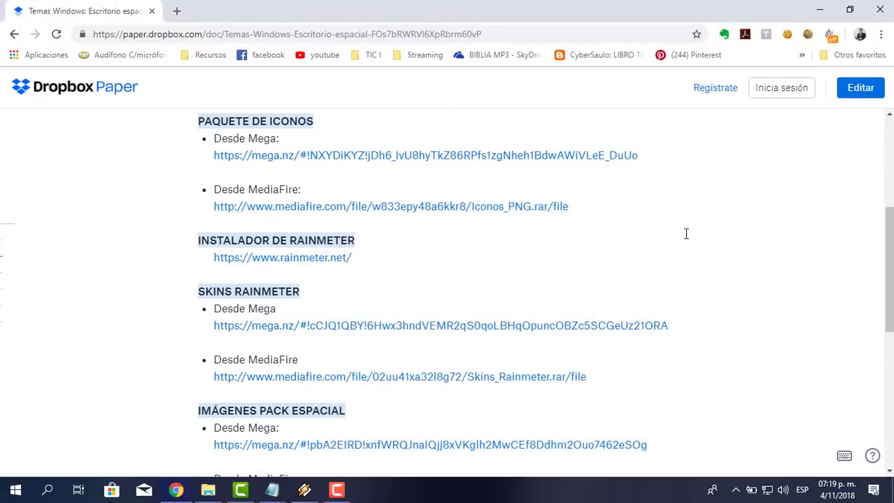
scroll(686, 233, down, 6)
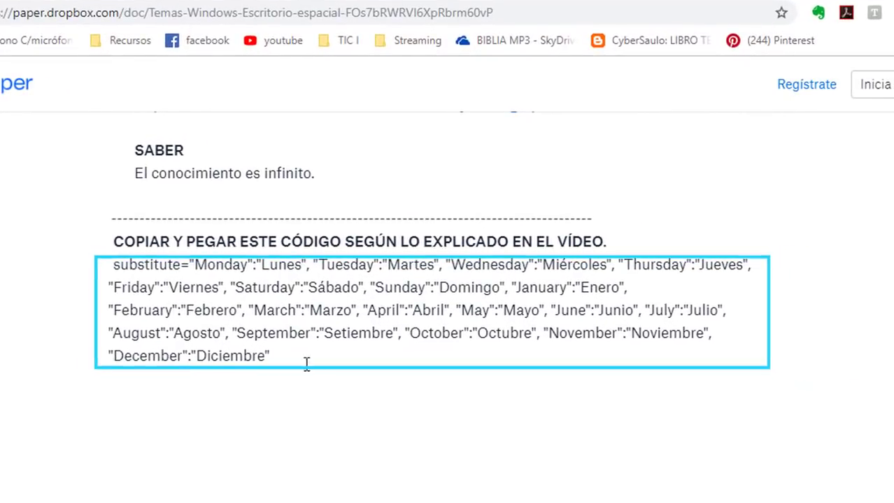
mouse_move(275, 357)
mouse_down()
mouse_move(112, 264)
mouse_move(179, 289)
mouse_move(275, 361)
mouse_up()
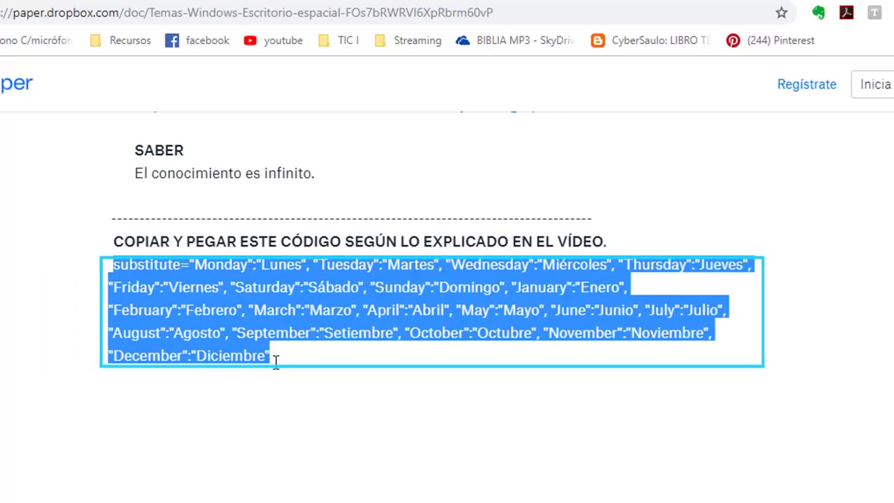
right_click(210, 290)
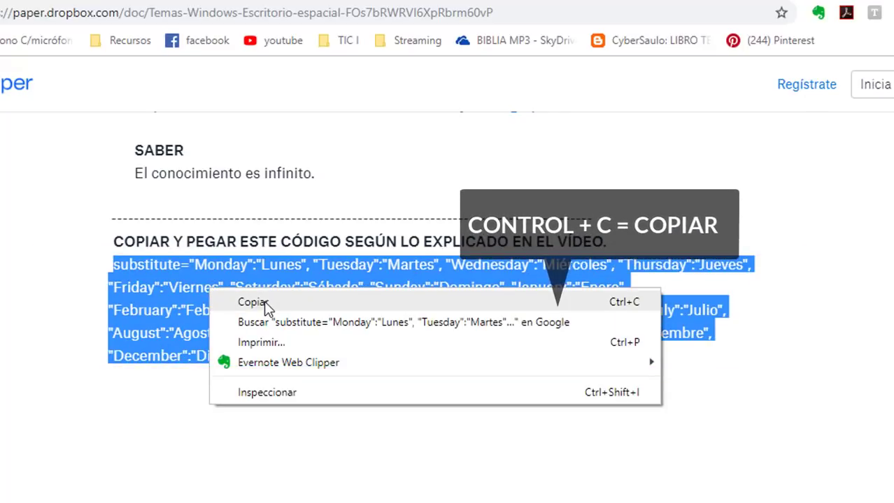
click(263, 301)
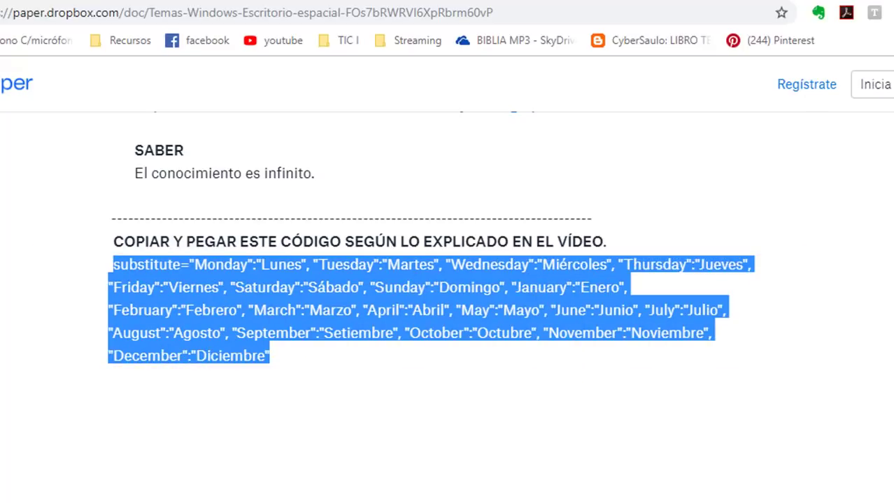
key(super+d)
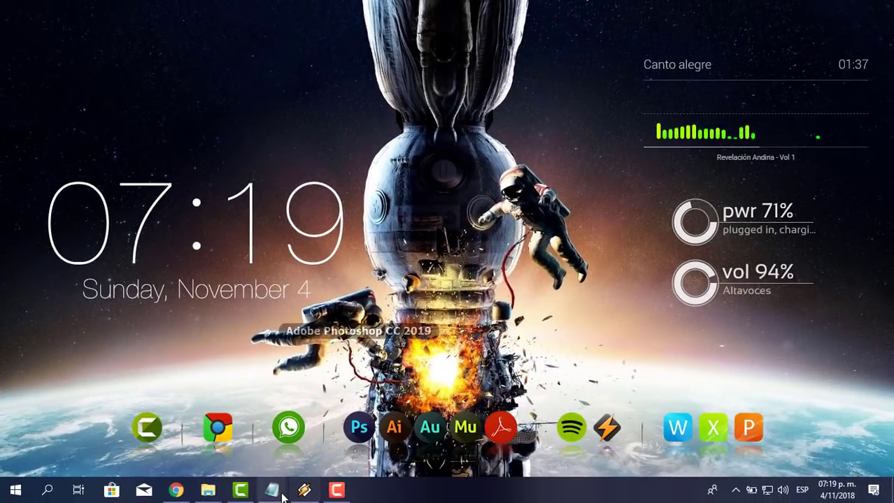
- Paste the substitute= line on a new line below the MDate Format line and save
mouse_move(272, 491)
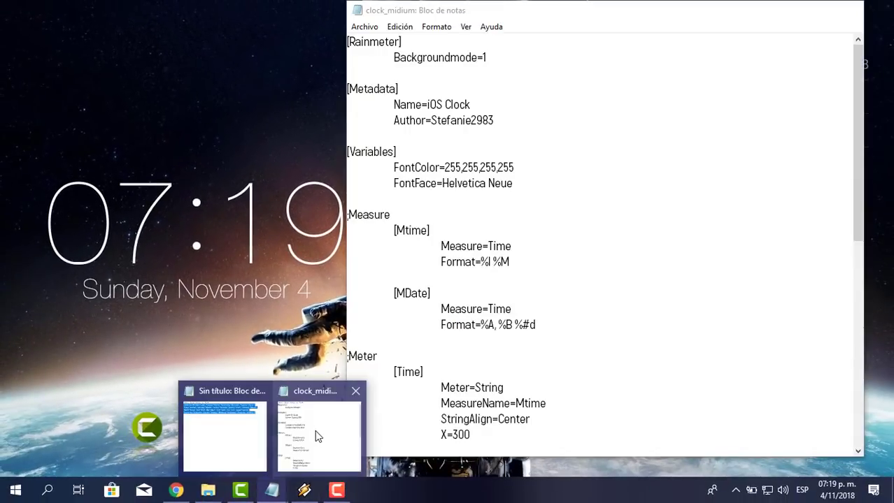
click(318, 430)
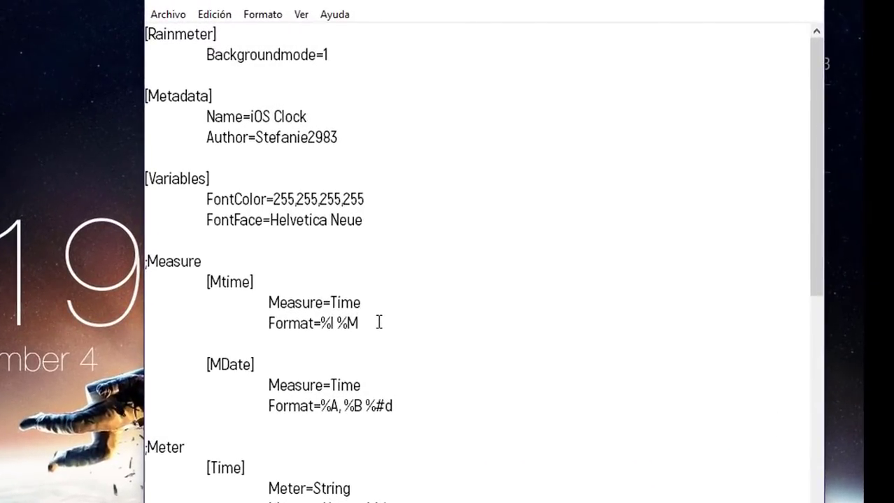
key(Down)
key(Down)
key(Down)
key(End)
key(Down)
key(End)
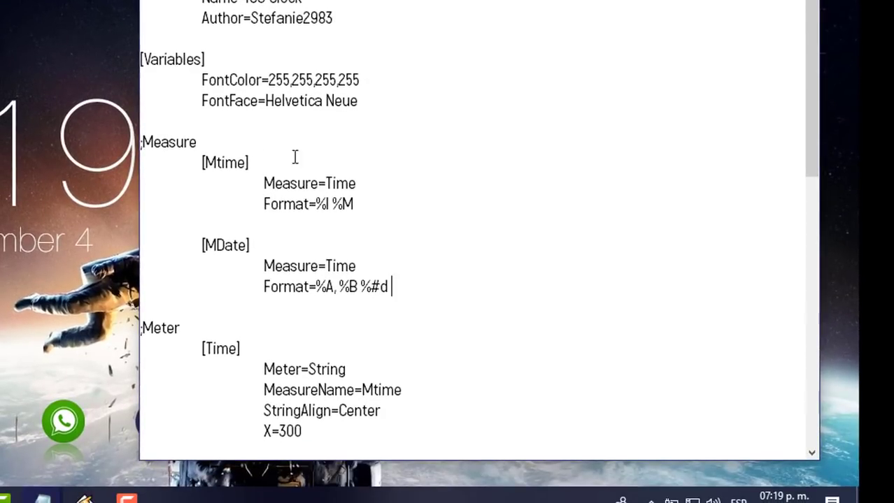
drag(141, 245, 413, 288)
click(416, 289)
key(Return)
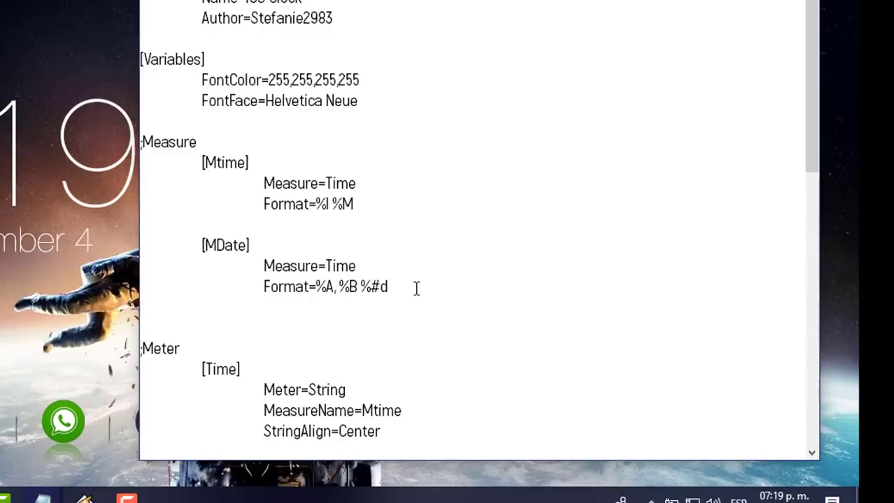
text(substitute="Monday":"Lunes","Tuesday":"Martes","Wednesday":"Miércoles","Thursday":"Jueves","Friday":"Viernes","Saturday":"Sábado","Sunday":"Domingo","January":"Enero","February":"Febrero","March":"Marzo","April":"Abril","May":"Mayo","June":"Junio","July":"Julio","August":"Agosto","September":"Setiembre","October":"Octubre","November":"Noviembre","December":"Diciembre")
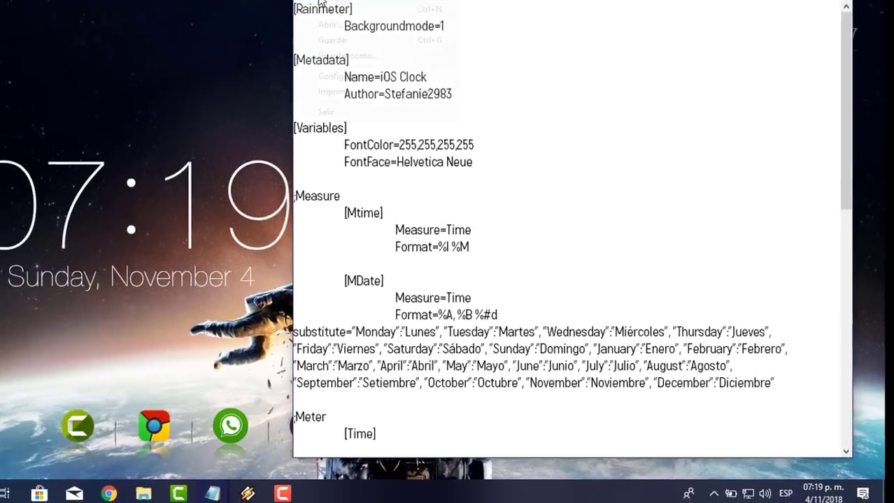
click(364, 27)
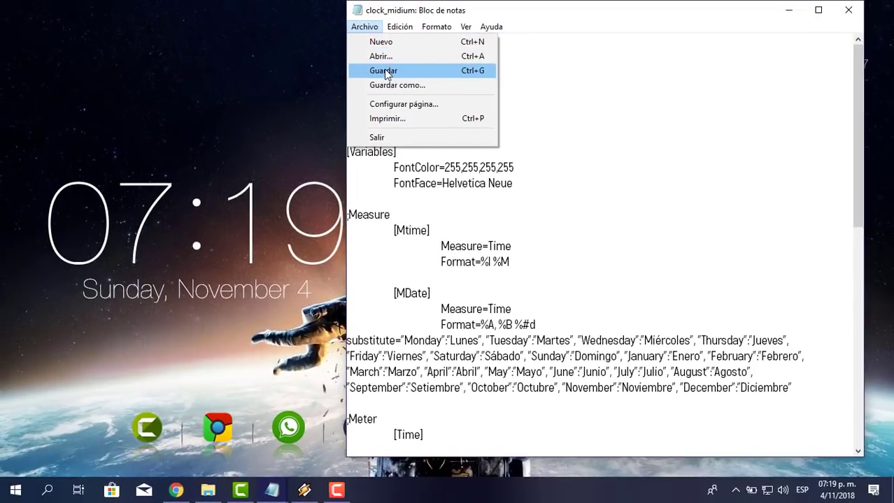
click(384, 71)
- Check the Monday, Tuesday-Martes and November-Noviembre pairs, then save the file again
drag(405, 341, 438, 342)
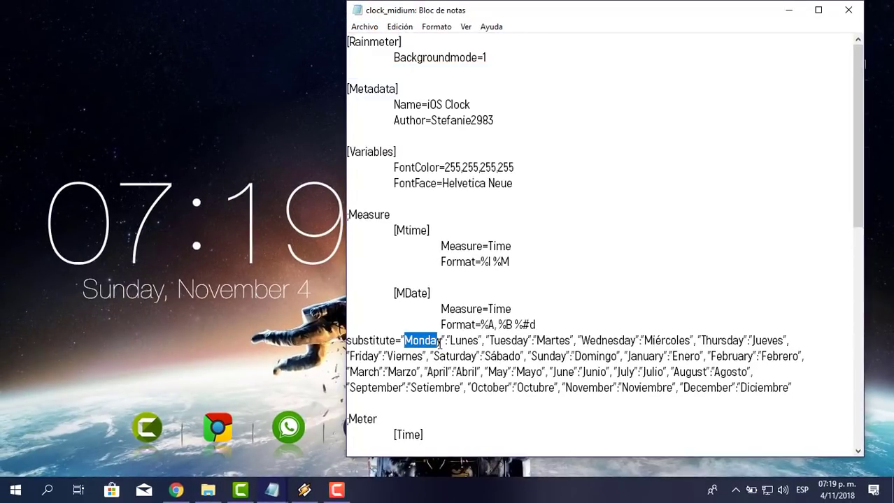
click(473, 342)
double_click(512, 341)
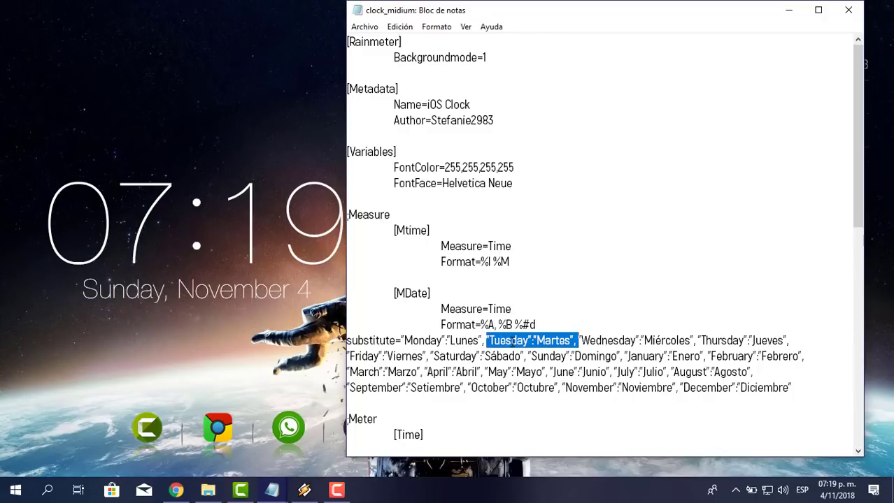
click(566, 343)
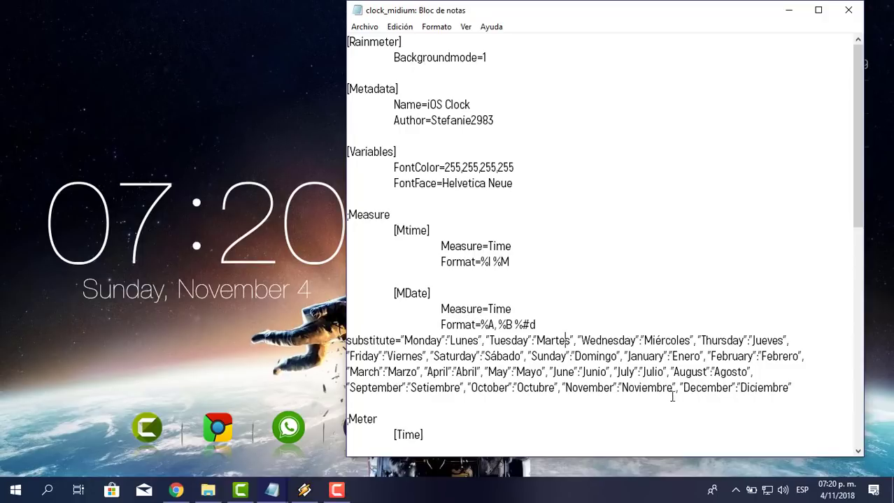
double_click(647, 389)
click(647, 389)
click(364, 27)
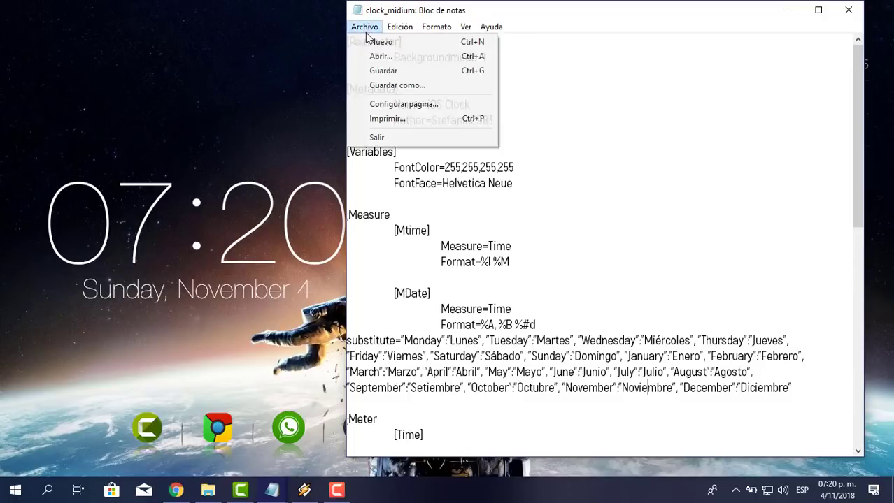
click(381, 71)
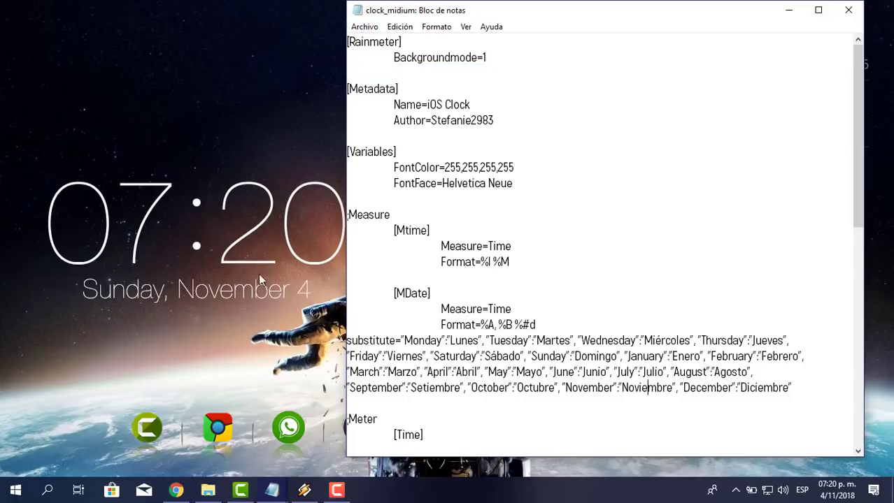
- Refresh the clock skin so the date reads Domingo, Noviembre 4
right_click(195, 243)
click(198, 247)
right_click(198, 246)
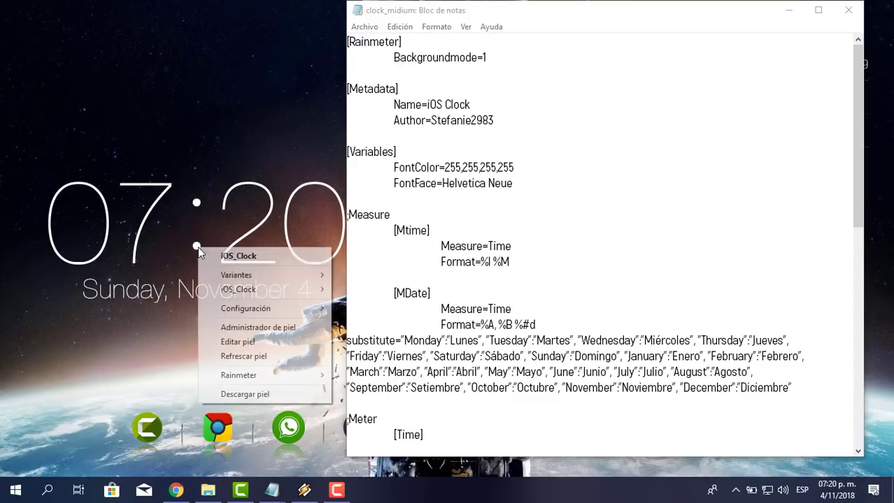
click(245, 356)
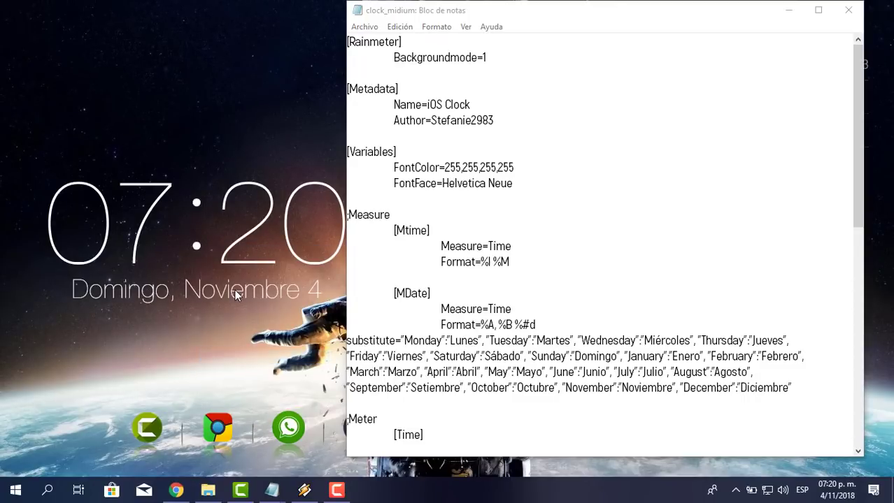
drag(560, 14, 616, 15)
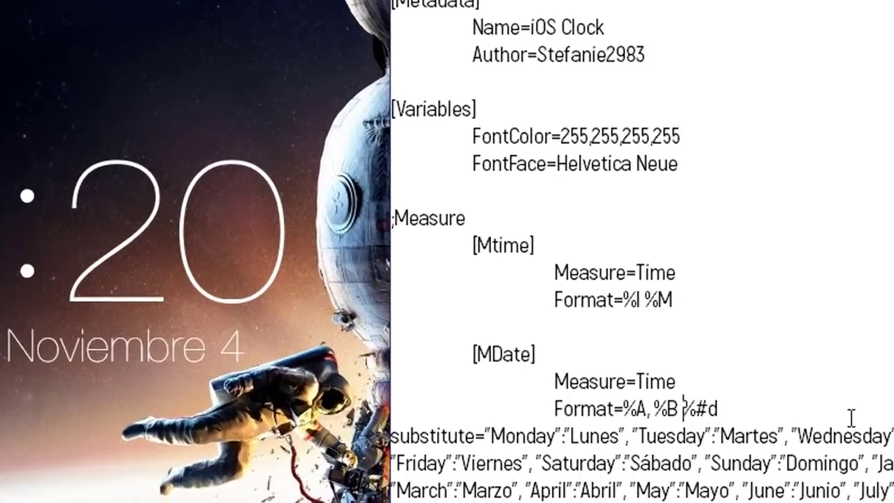
- Move %#d before %B, save, and refresh so the clock reads Domingo, 4 Noviembre
key(shift+Right)
key(shift+Right)
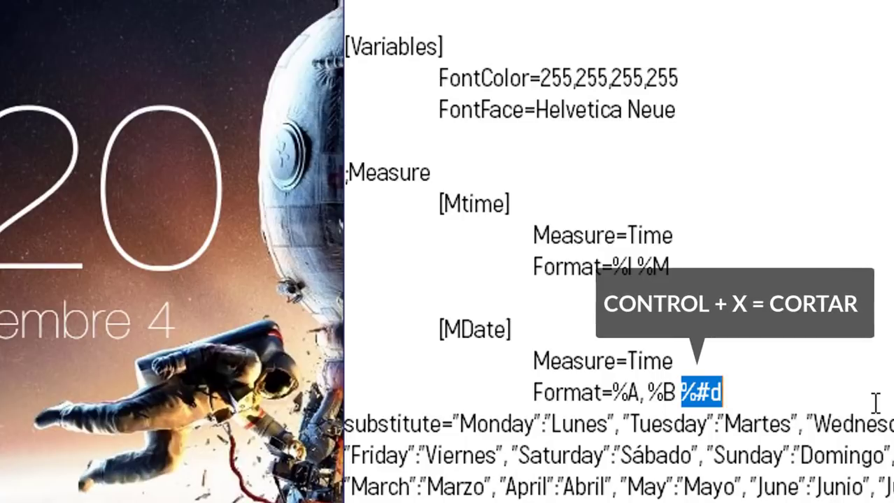
key(ctrl+x)
key(Left)
key(Left)
key(Left)
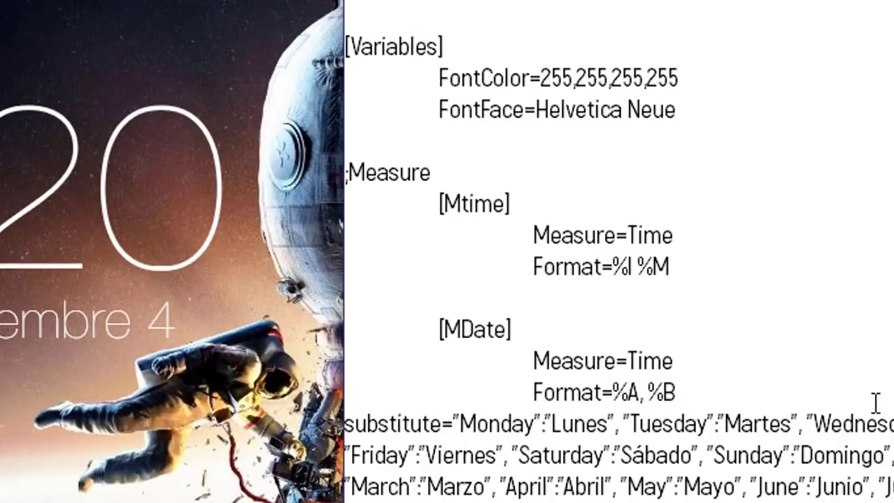
key(ctrl+v)
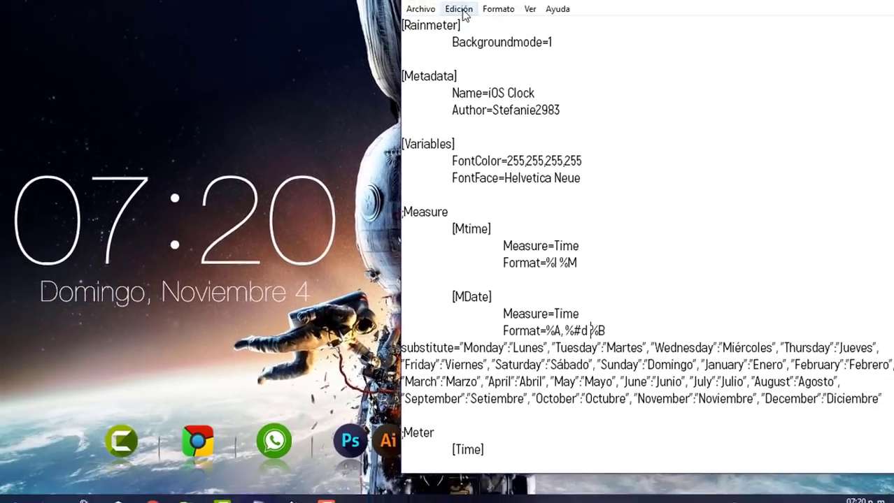
click(424, 27)
click(442, 71)
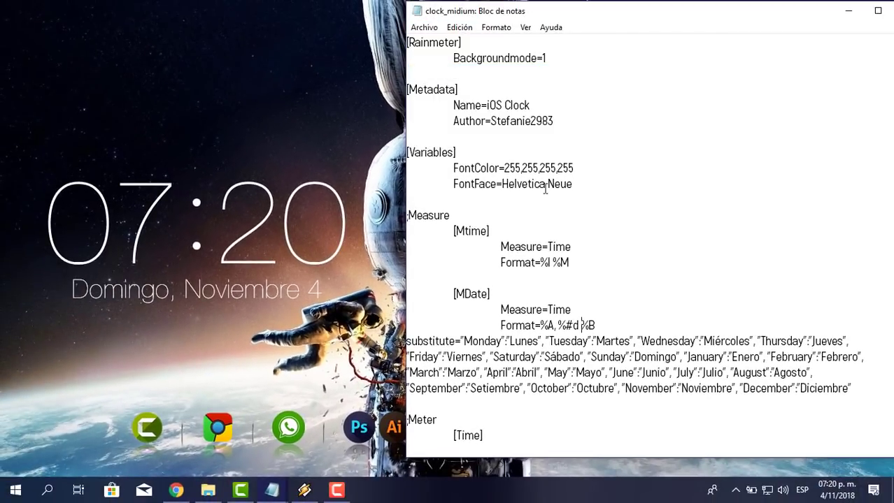
right_click(197, 250)
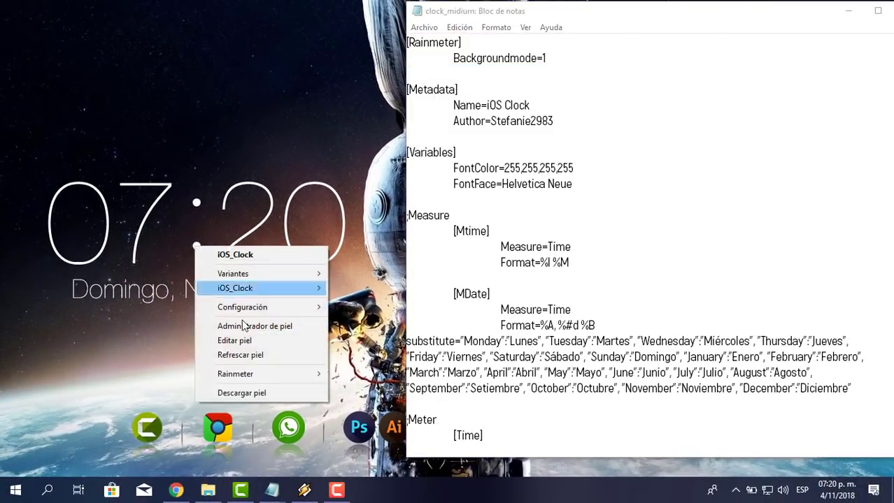
click(252, 356)
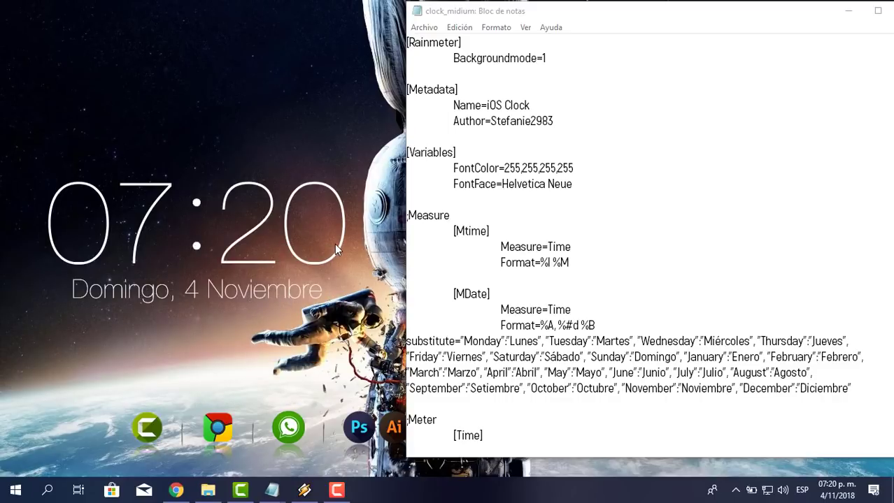
- Review the substitute line's pairs, save once more and close the clock skin file
drag(889, 406, 396, 342)
click(477, 370)
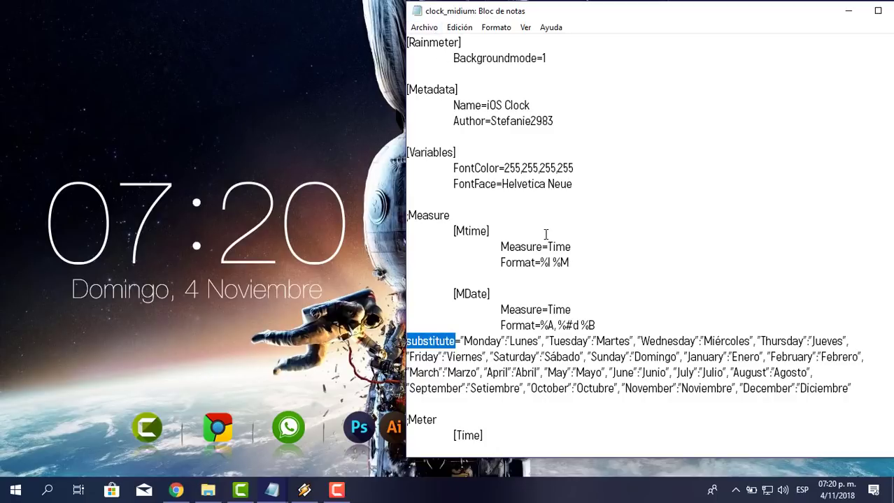
drag(857, 390, 464, 343)
click(424, 28)
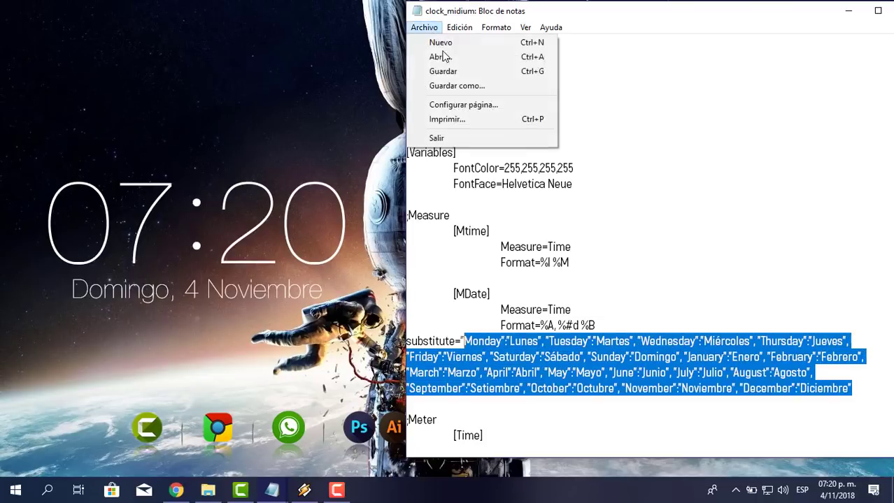
click(438, 68)
drag(798, 5, 595, 7)
click(708, 7)
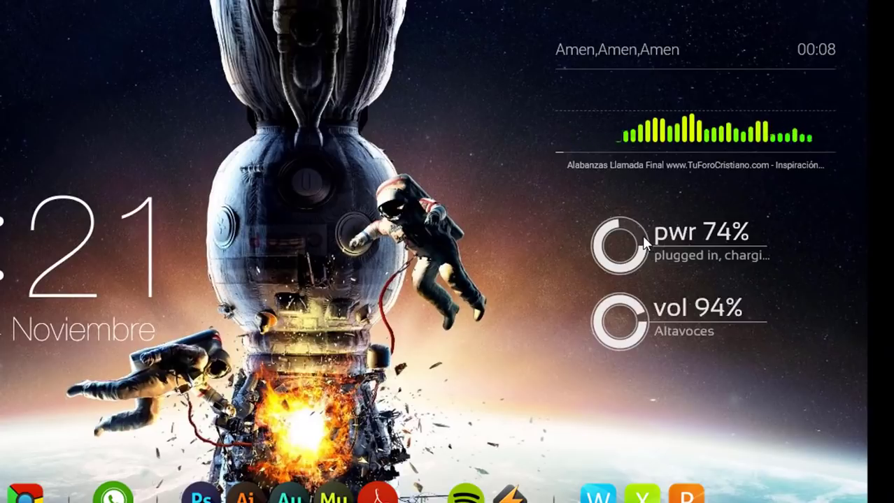
- Open the battery skin's code in Notepad with Editar piel
right_click(643, 235)
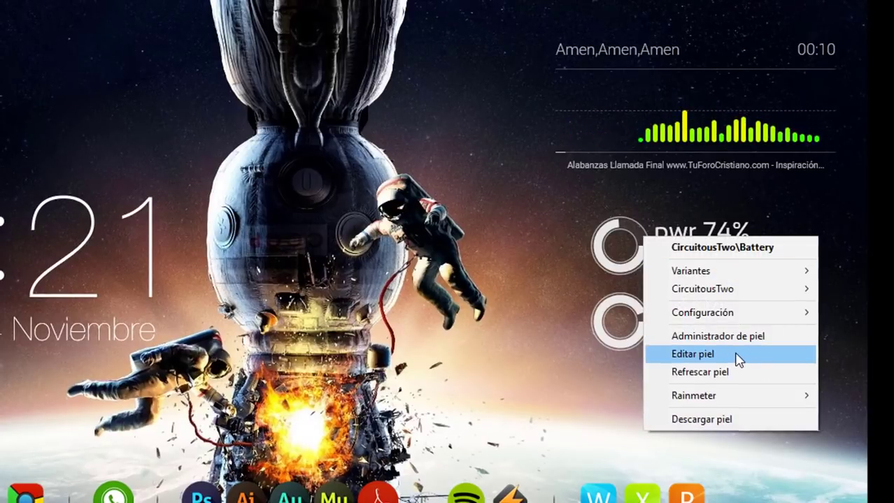
click(738, 360)
drag(629, 20, 302, 26)
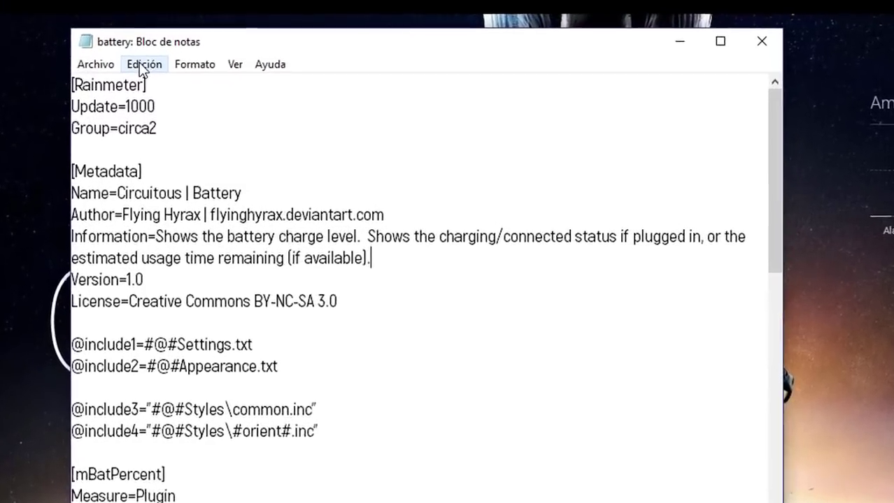
- Search the battery skin for 'pwr' to locate Text="pwr %1%" under mainText
click(114, 36)
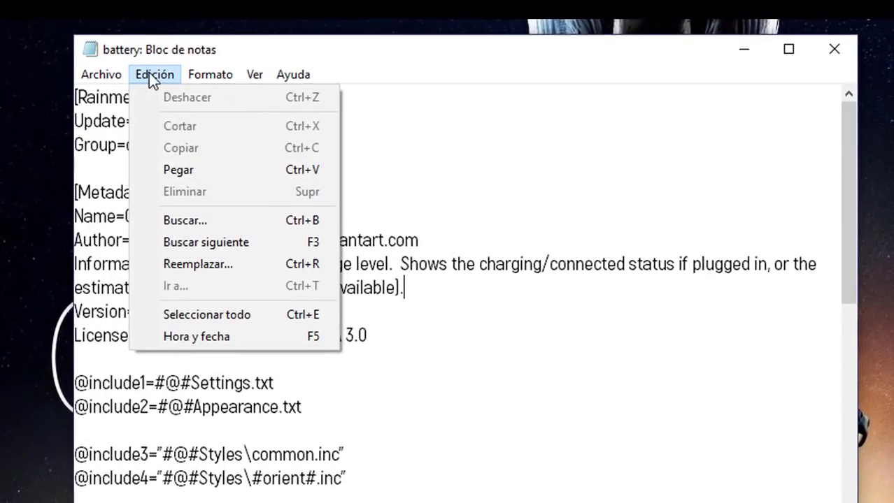
click(198, 220)
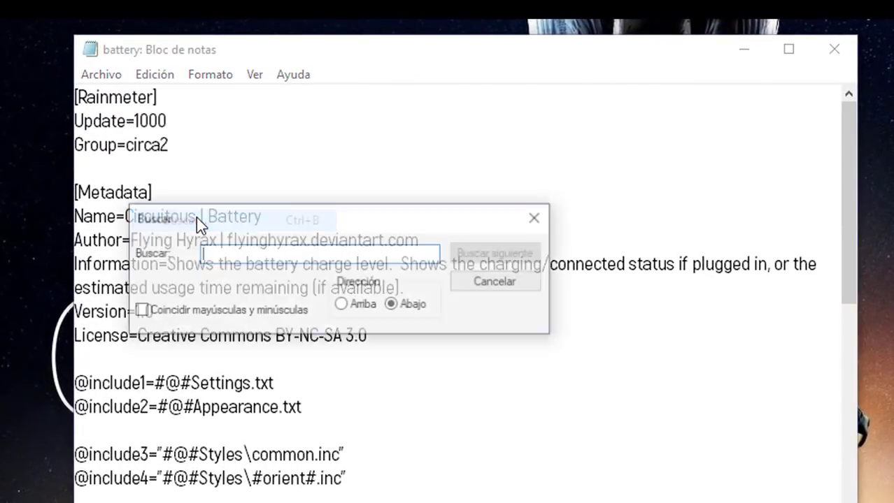
text(PWR)
key(BackSpace)
key(BackSpace)
key(BackSpace)
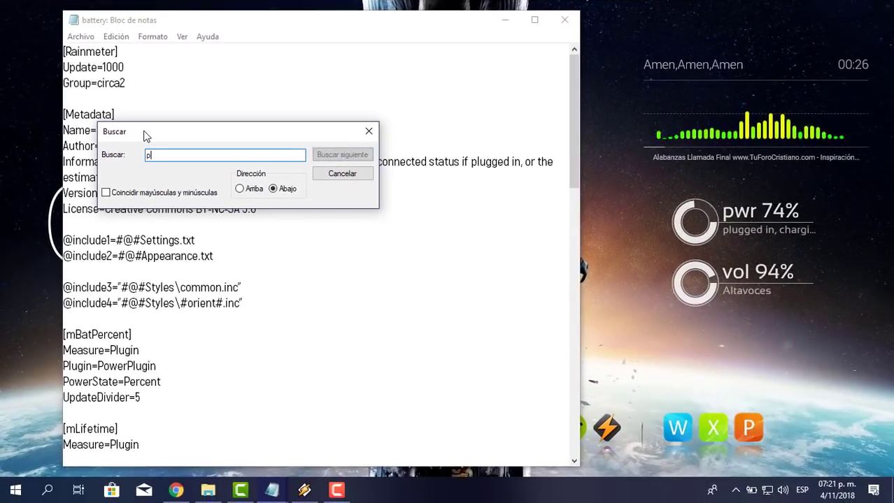
text(pw)
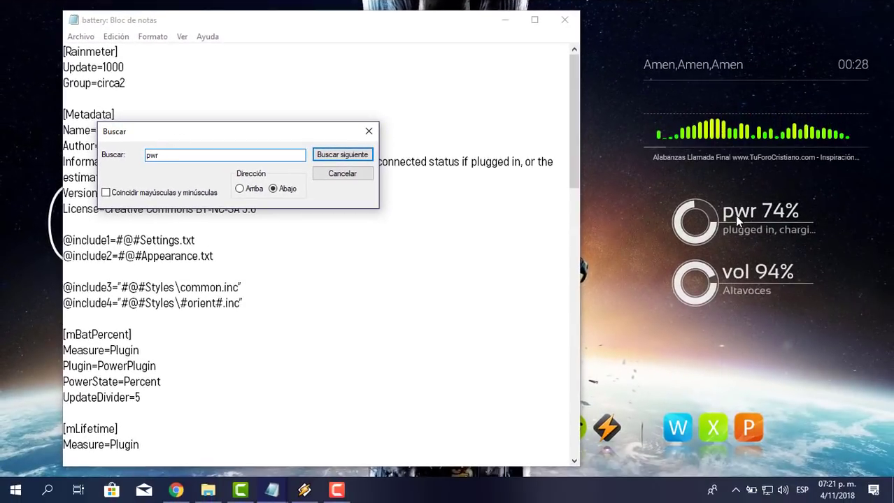
text(r)
click(350, 158)
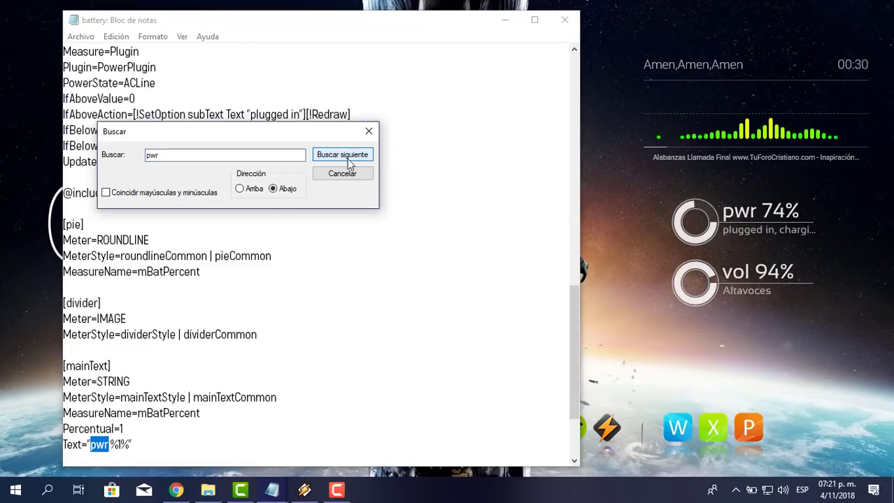
click(353, 175)
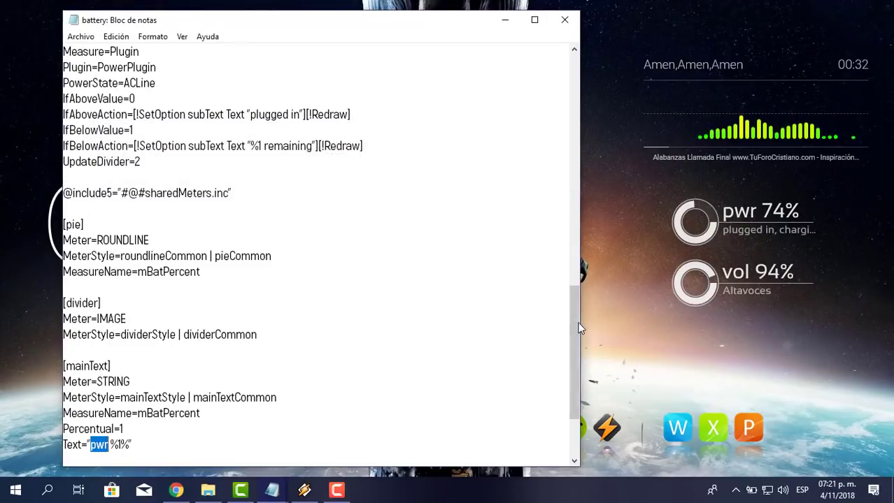
drag(572, 323, 569, 358)
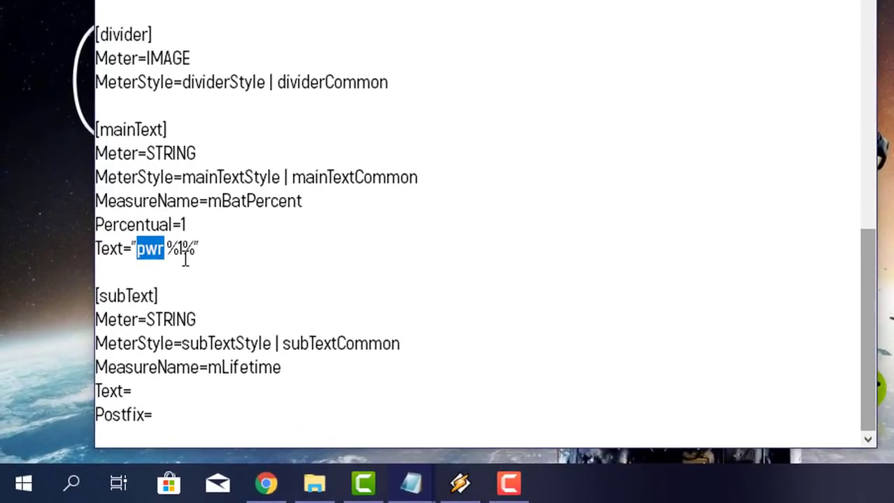
- Replace the pwr label with Bateria, save, and refresh the battery widget
text(Bate)
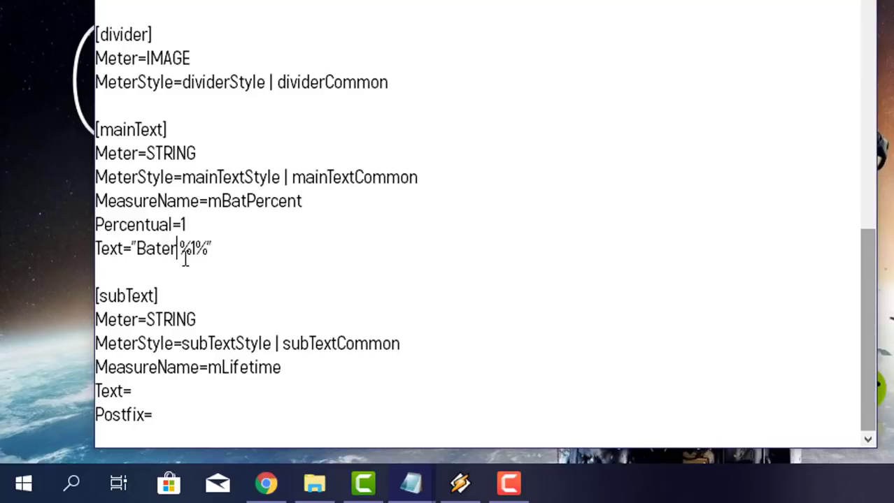
text(ria)
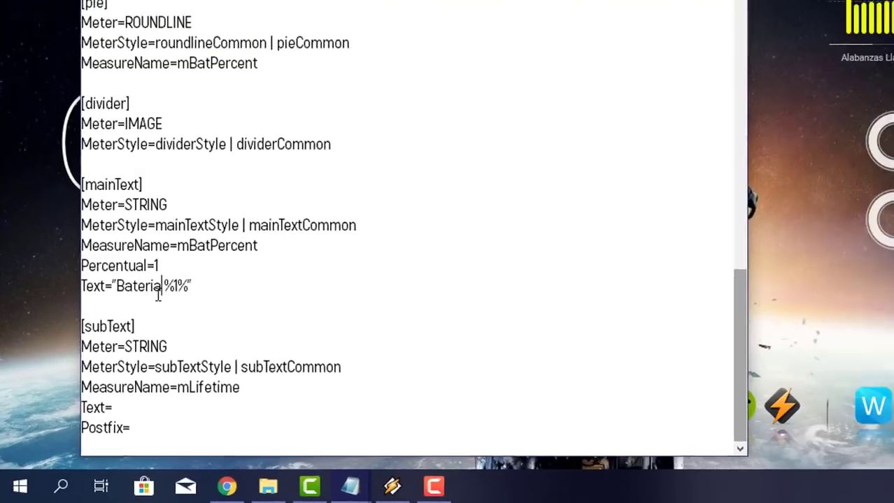
click(81, 36)
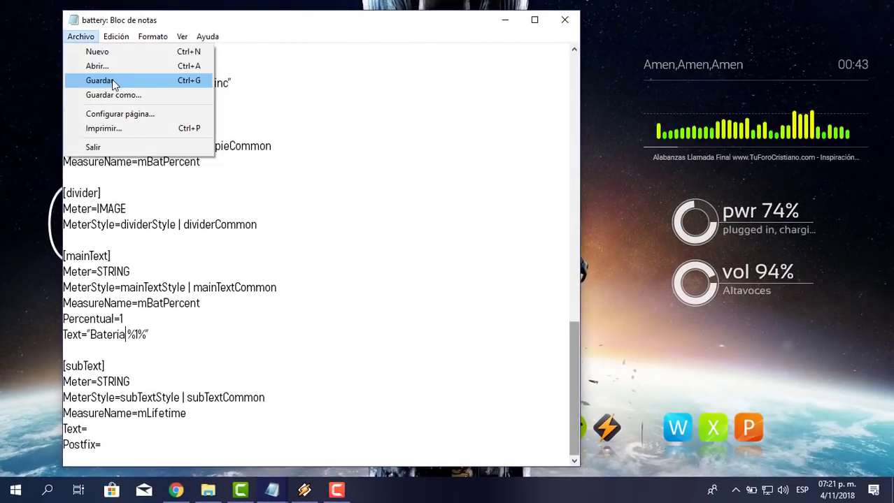
click(113, 81)
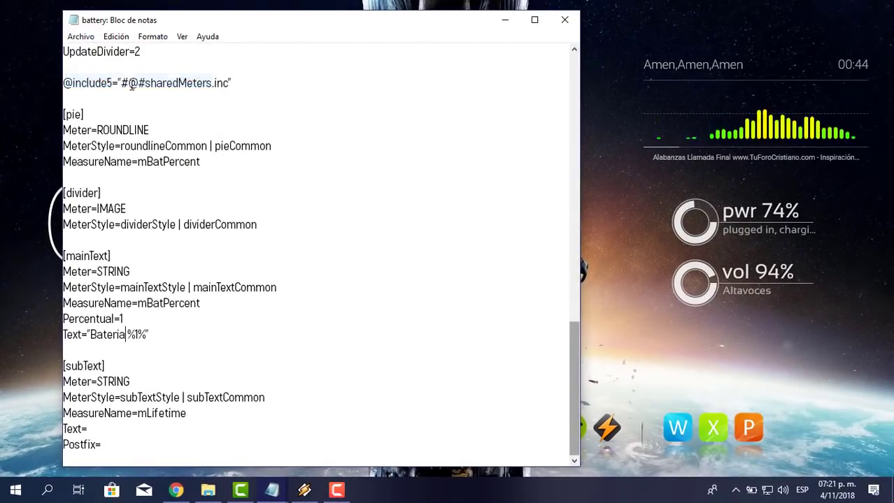
right_click(746, 222)
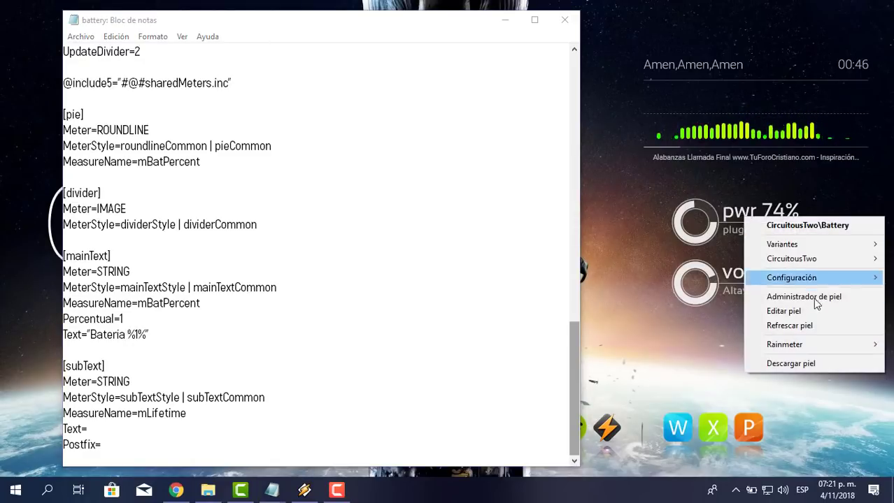
click(804, 325)
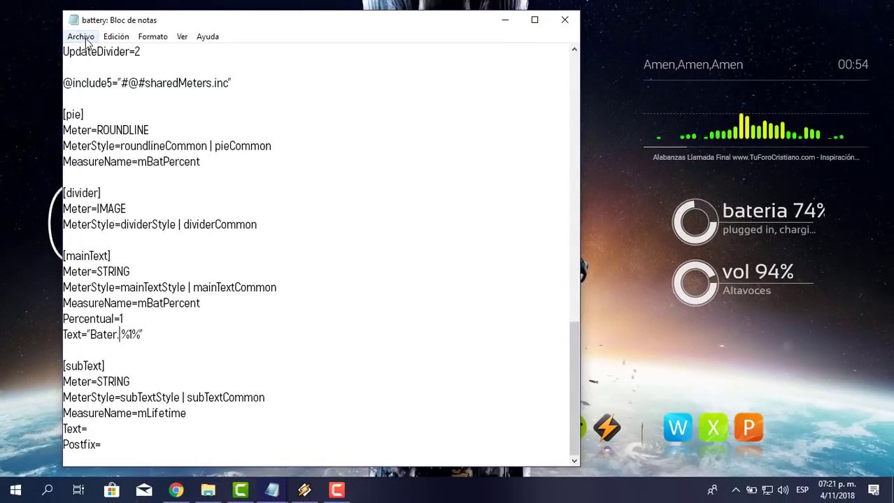
- Save the shortened Bater. label and refresh so the widget reads bater. 74%
click(81, 37)
click(99, 80)
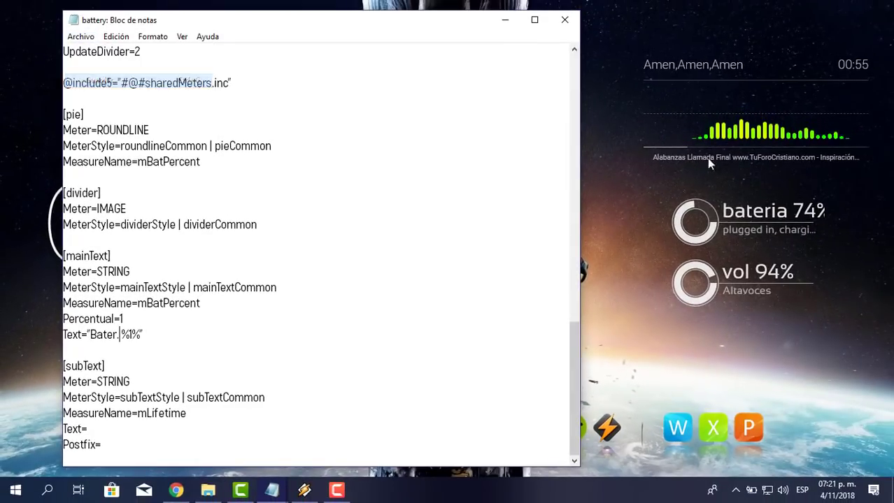
right_click(743, 214)
click(790, 321)
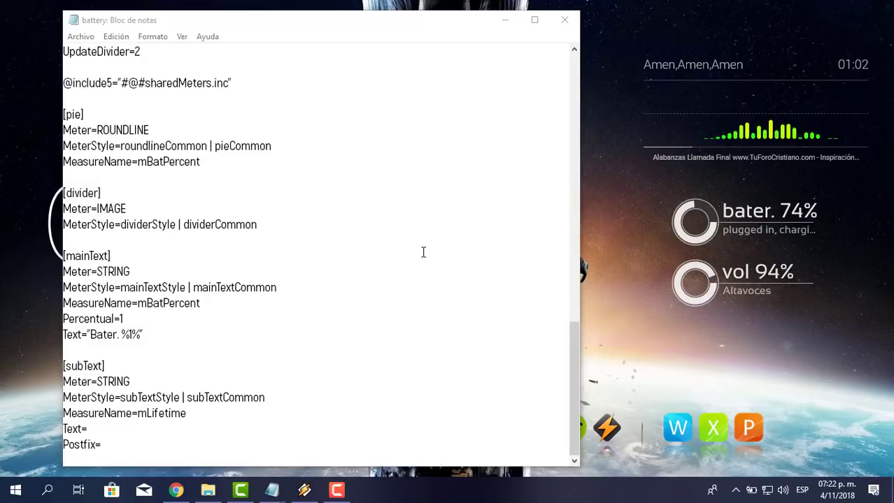
- Replace 'charging' with 'cargando' on the IfEqualAction line, save, and refresh the widget
scroll(423, 252, up, 15)
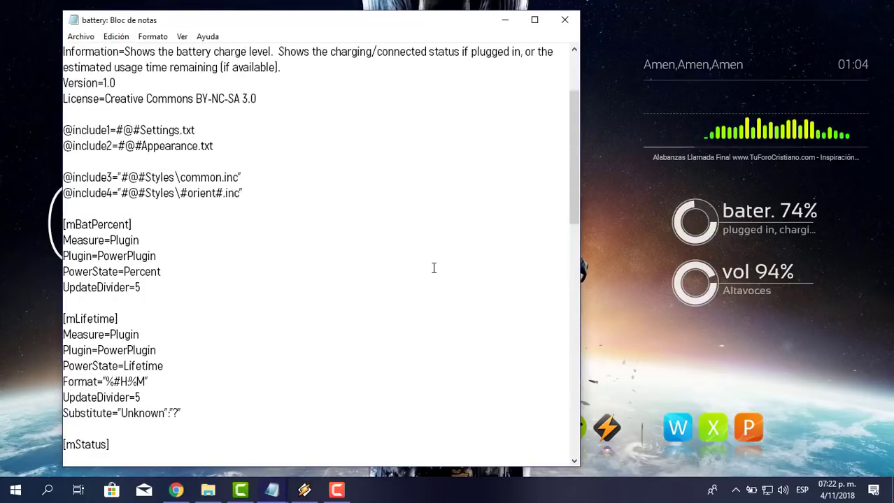
scroll(434, 268, up, 3)
drag(575, 100, 565, 236)
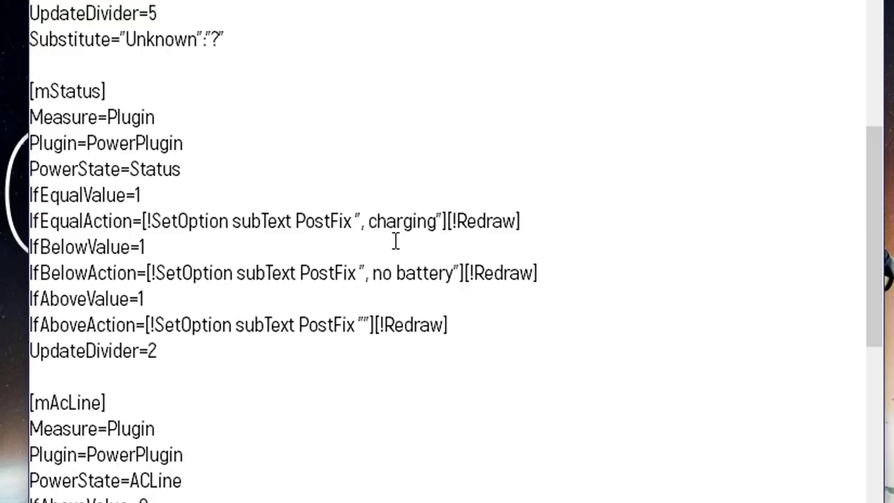
scroll(395, 242, down, 1)
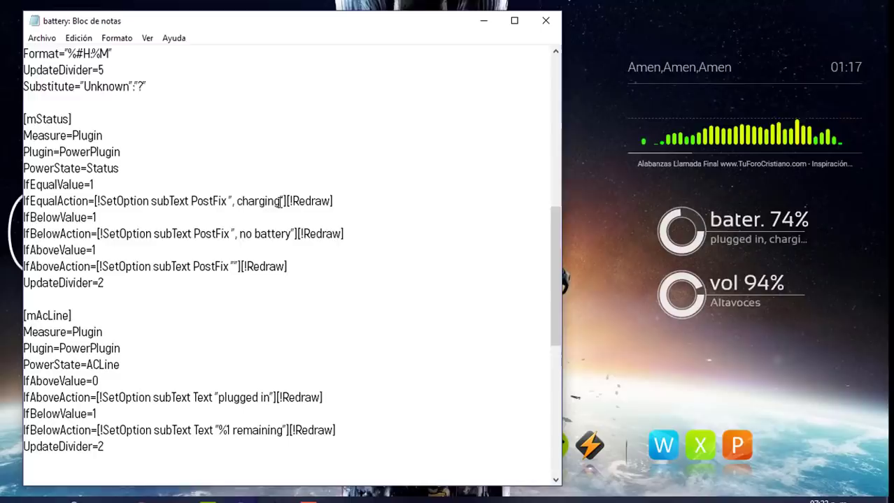
drag(191, 225, 154, 227)
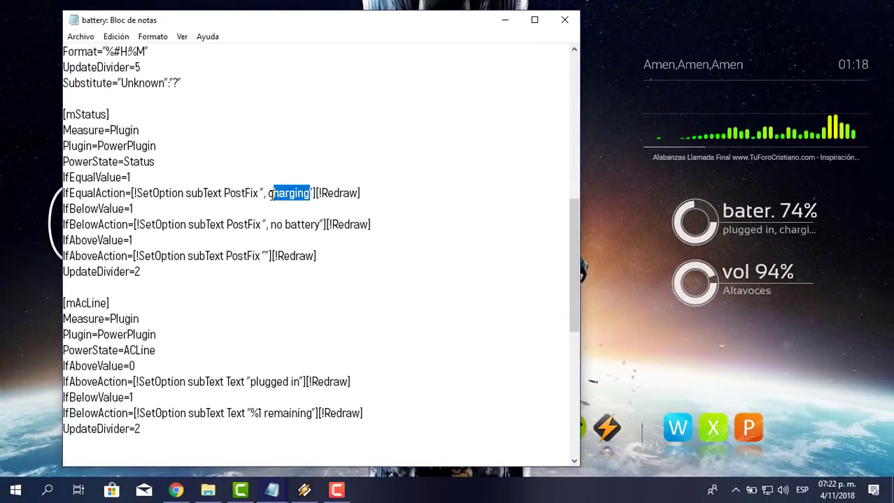
drag(269, 194, 267, 194)
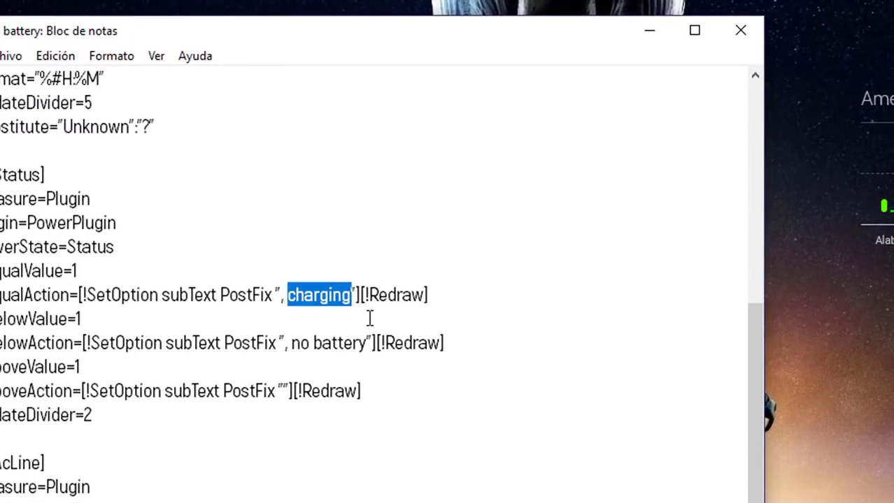
text(cargando)
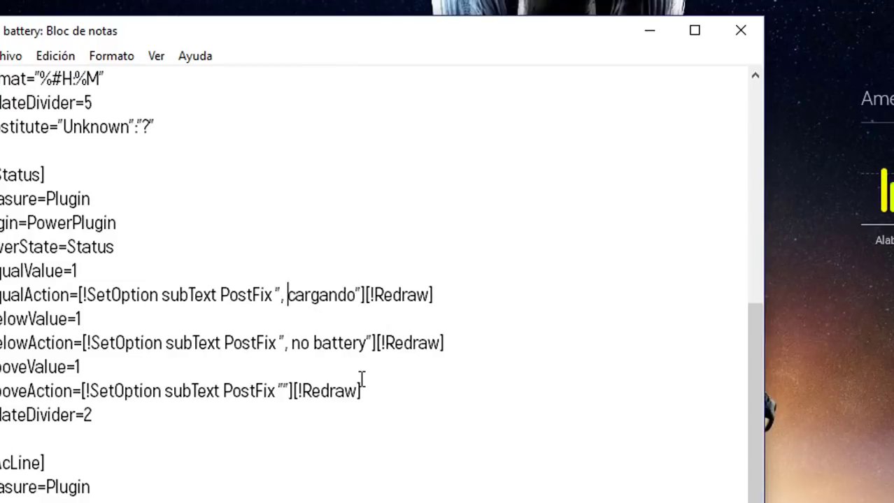
click(93, 50)
click(133, 110)
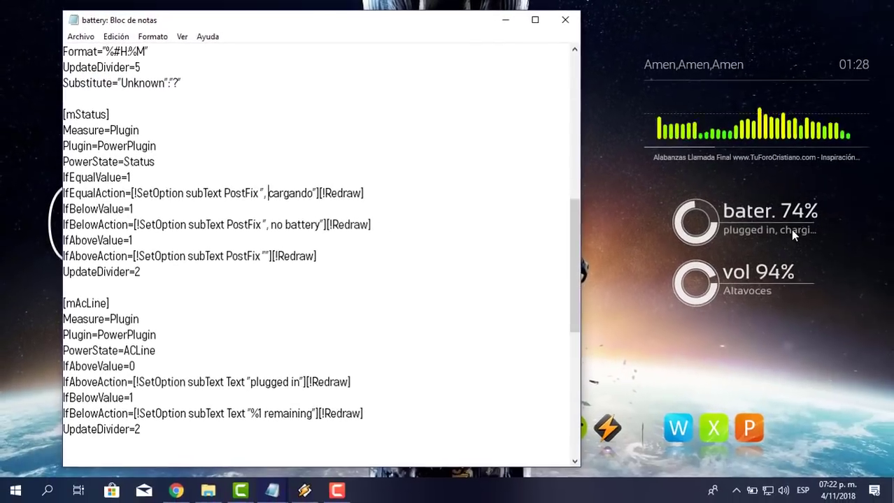
right_click(790, 228)
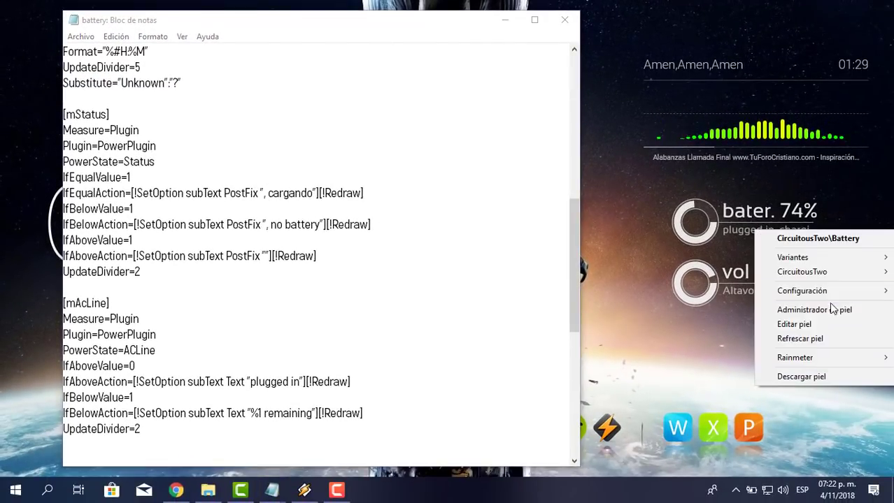
click(799, 339)
- Add a quote before cargando, save, and refresh the widget to test it
click(269, 198)
text(")
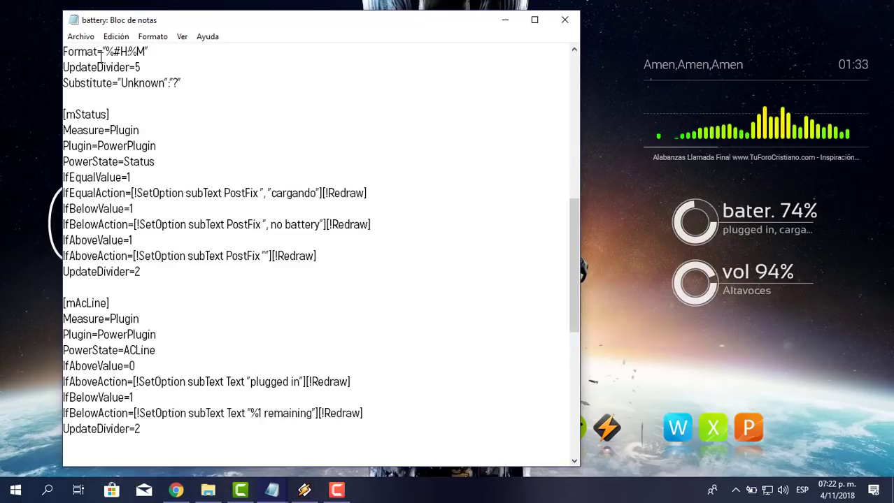
click(81, 36)
click(107, 81)
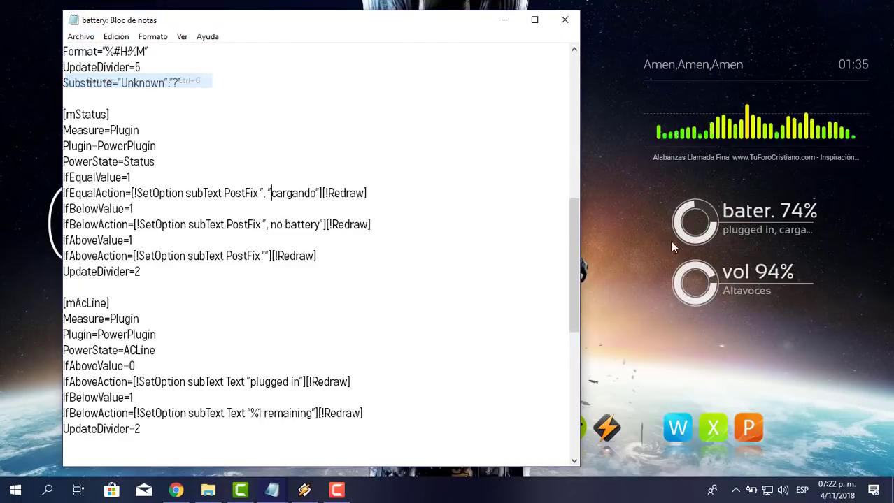
right_click(771, 225)
click(814, 331)
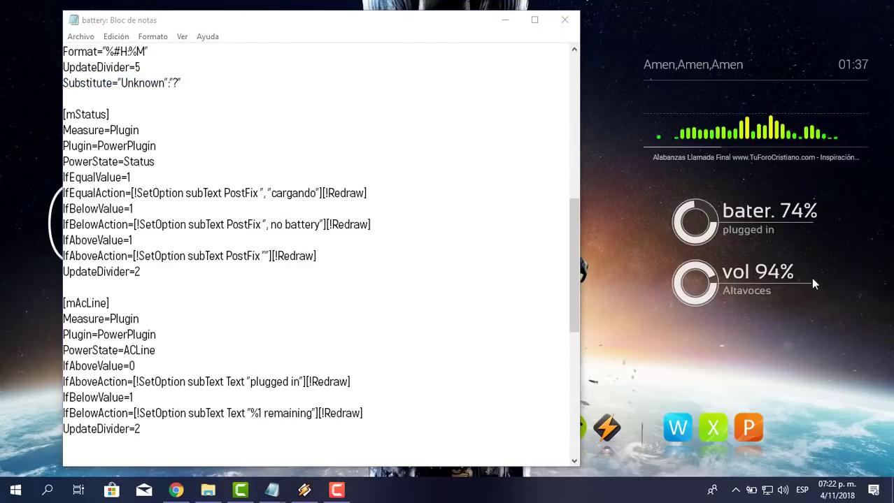
- Remove the extra quote before cargando and save the restored status line
key(BackSpace)
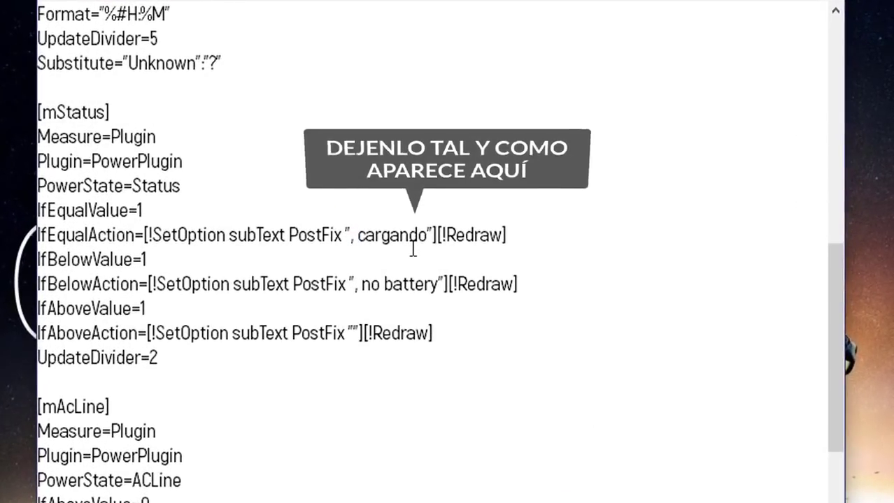
click(81, 36)
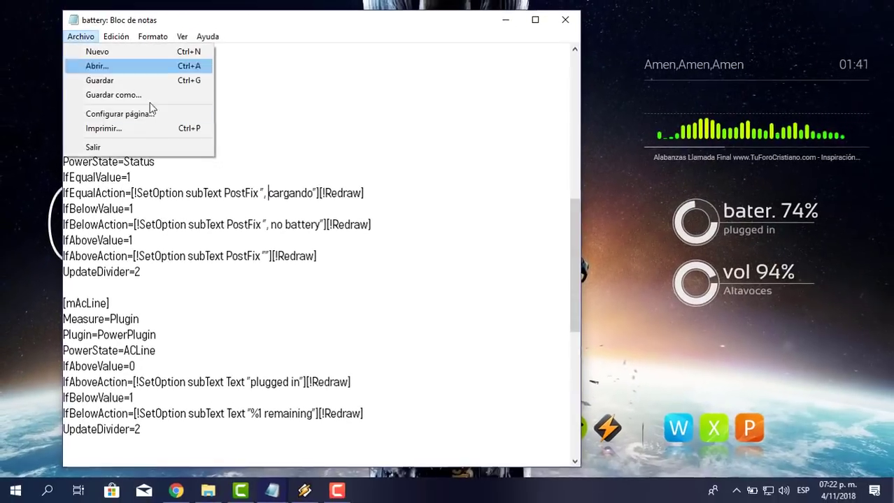
click(106, 81)
right_click(743, 231)
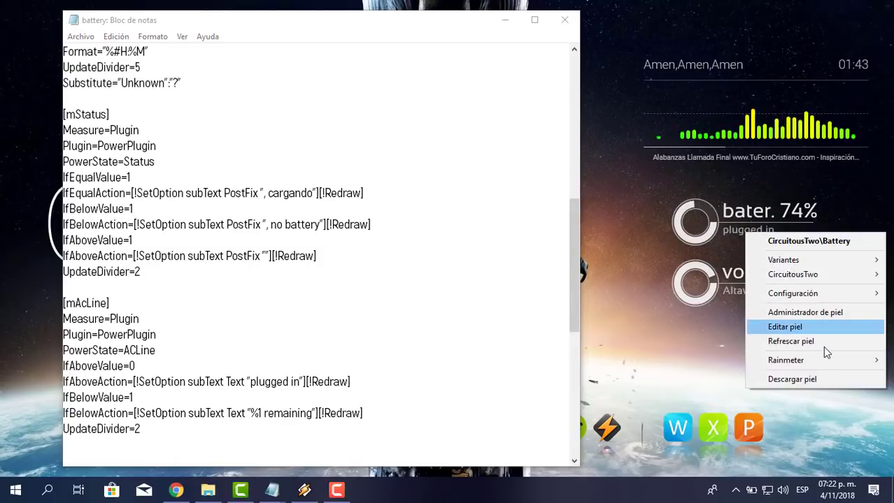
- Reload the battery widget, then replace 'plugged in' with conectado in the IfAboveAction text
click(812, 343)
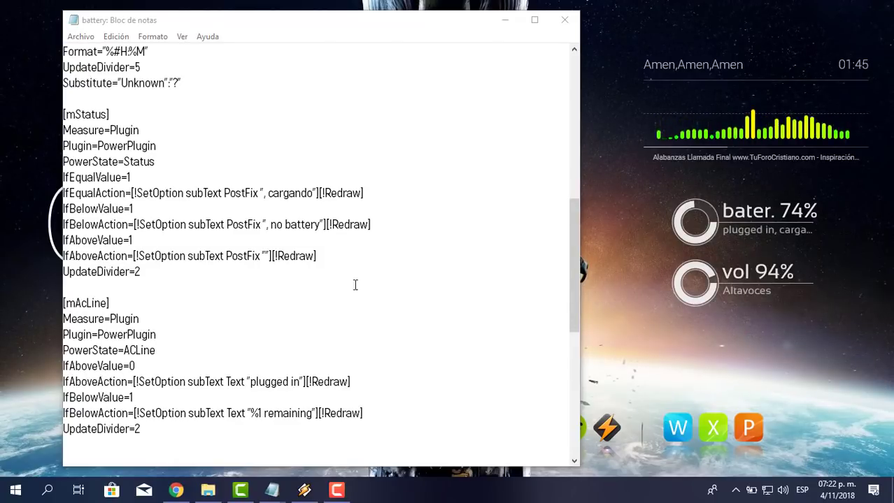
drag(300, 381, 251, 382)
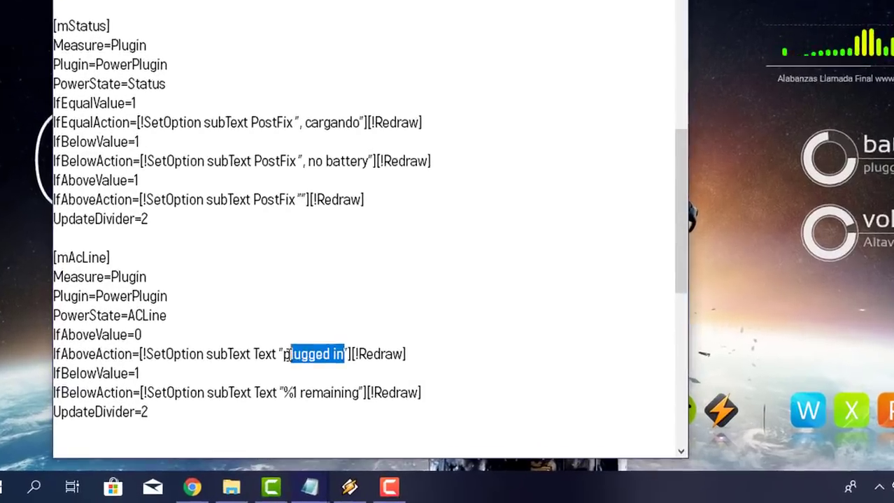
text(Cee)
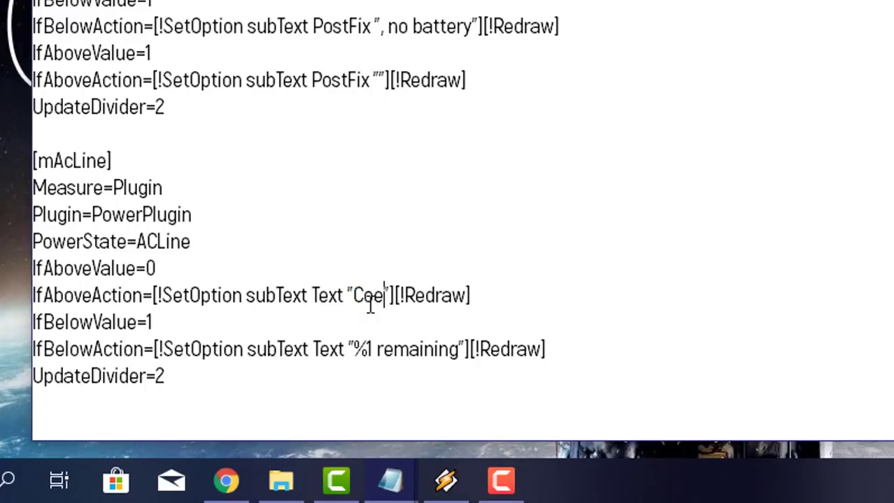
key(BackSpace)
key(BackSpace)
key(BackSpace)
text(conect)
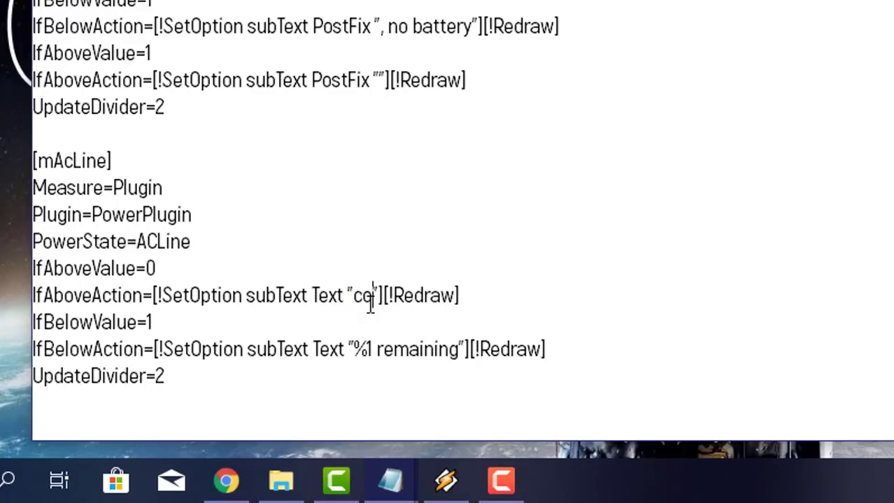
text(ado)
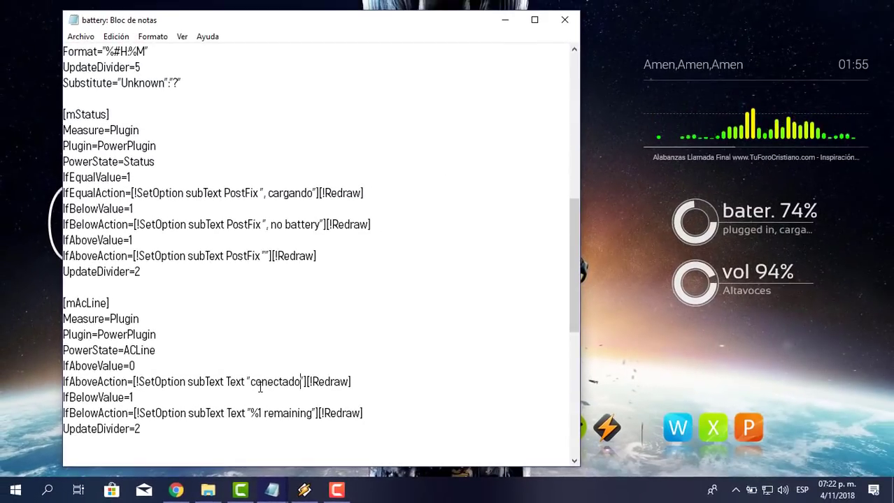
- Save the battery skin and refresh the widget so it reads conectado, carga…
click(88, 38)
click(107, 85)
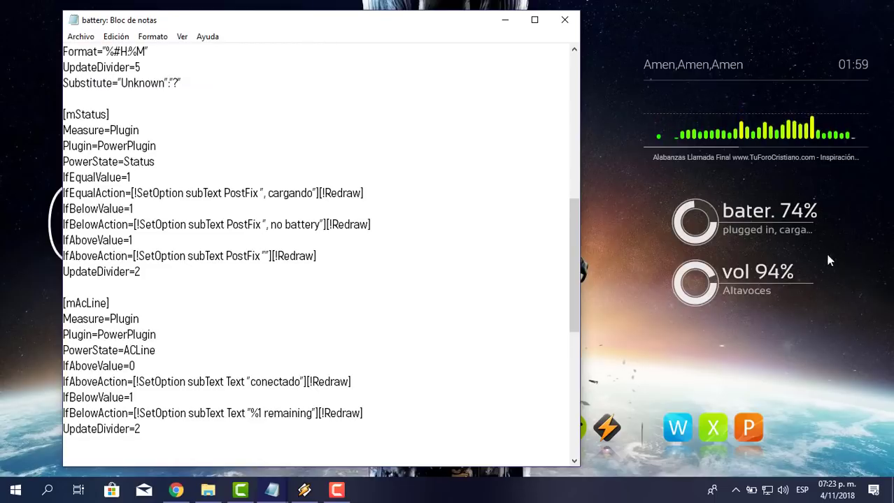
right_click(770, 221)
click(811, 329)
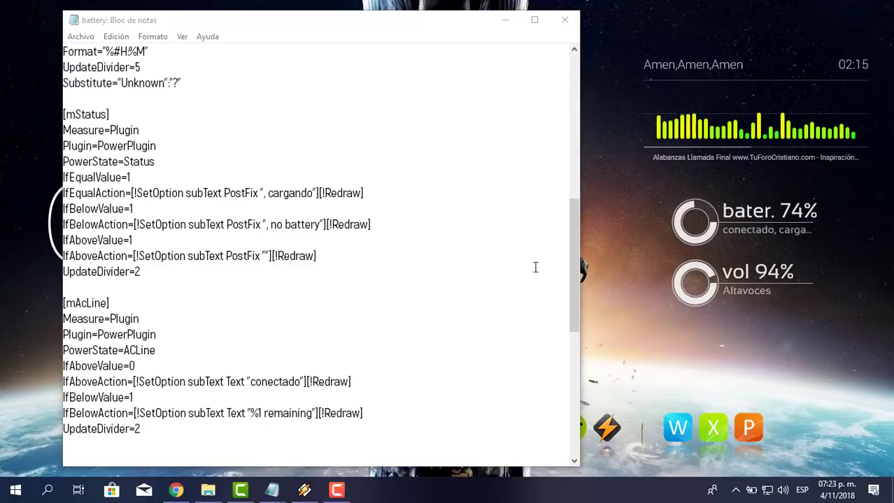
- Locate the '%1 remaining' text in the IfBelowAction line
scroll(571, 239, down, 1)
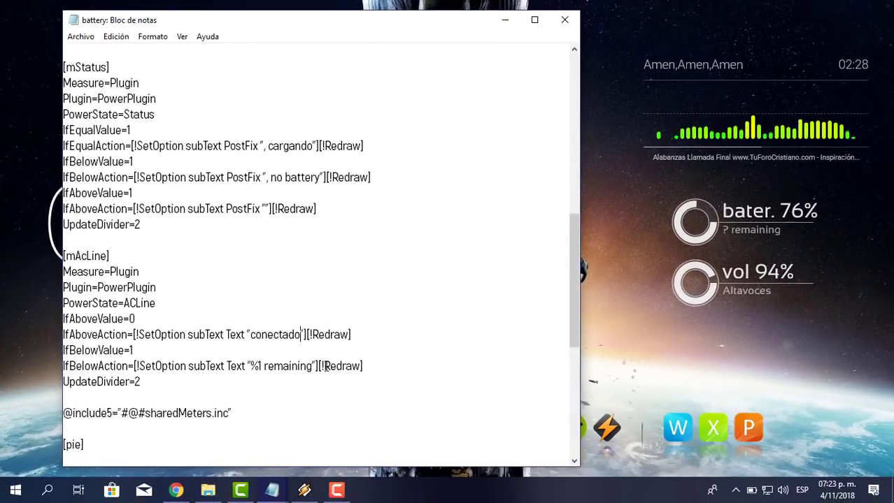
drag(250, 366, 314, 366)
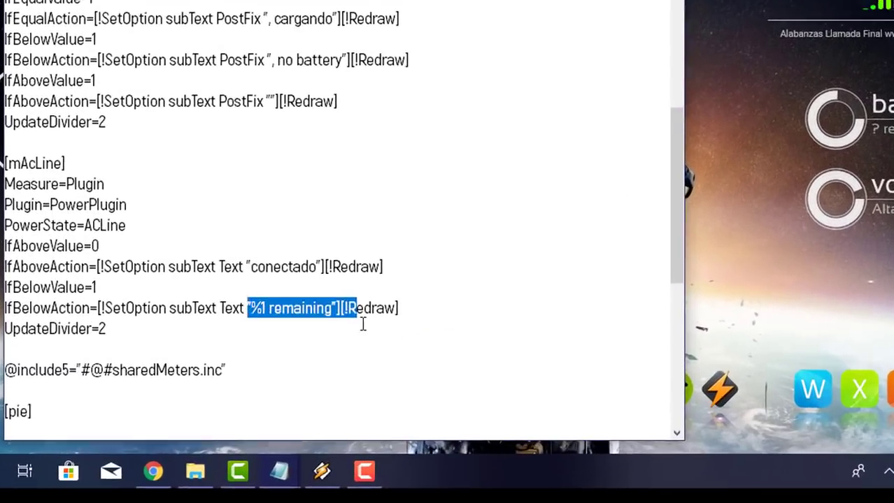
key(Down)
drag(336, 298, 284, 300)
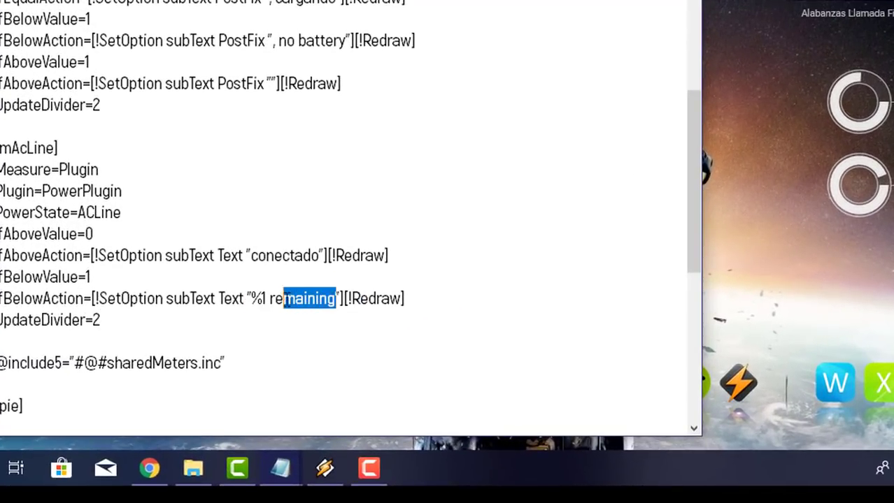
click(295, 299)
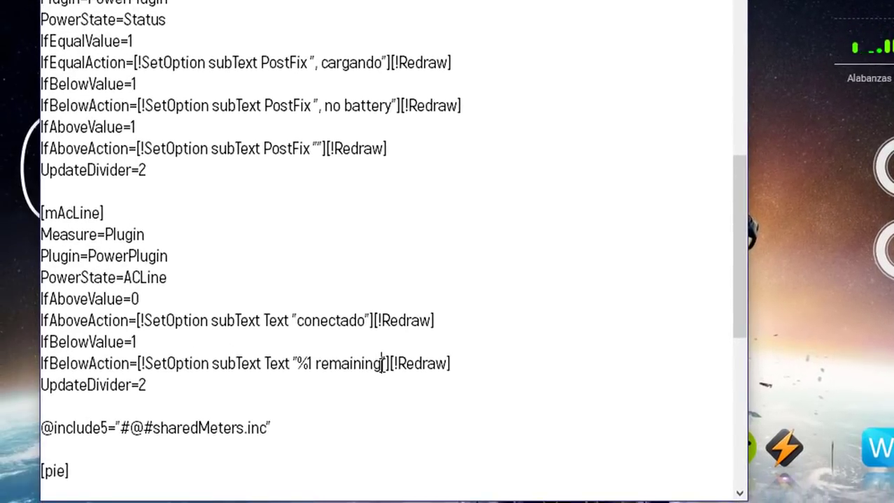
- Replace 'remaining' with 'restante' so the text reads %1 restante
drag(124, 394, 83, 398)
drag(340, 368, 321, 370)
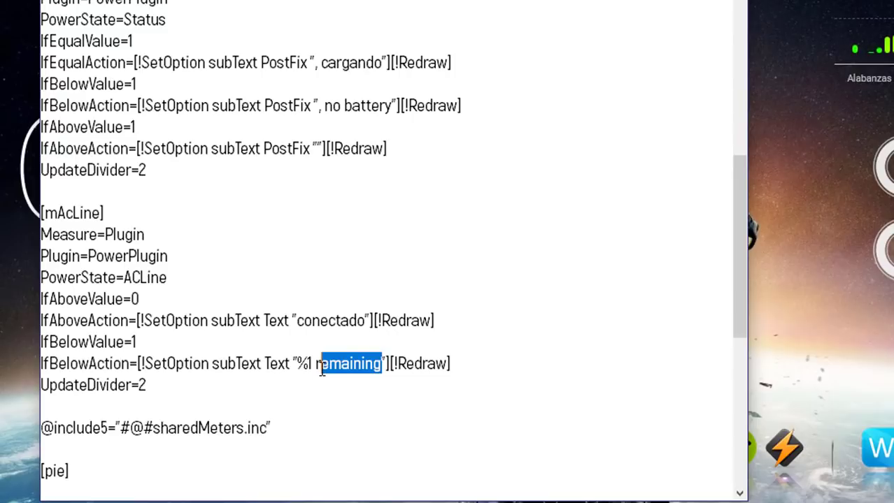
key(BackSpace)
key(BackSpace)
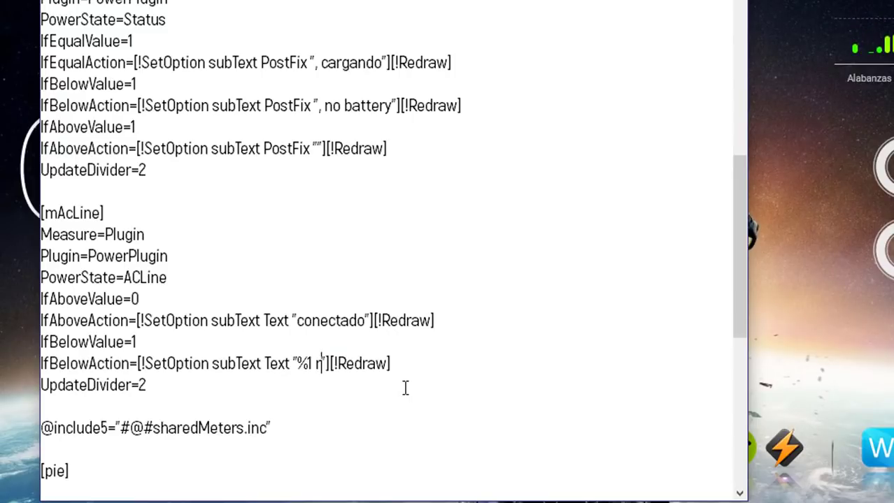
text(res)
key(BackSpace)
key(BackSpace)
key(BackSpace)
text(restate)
key(BackSpace)
key(BackSpace)
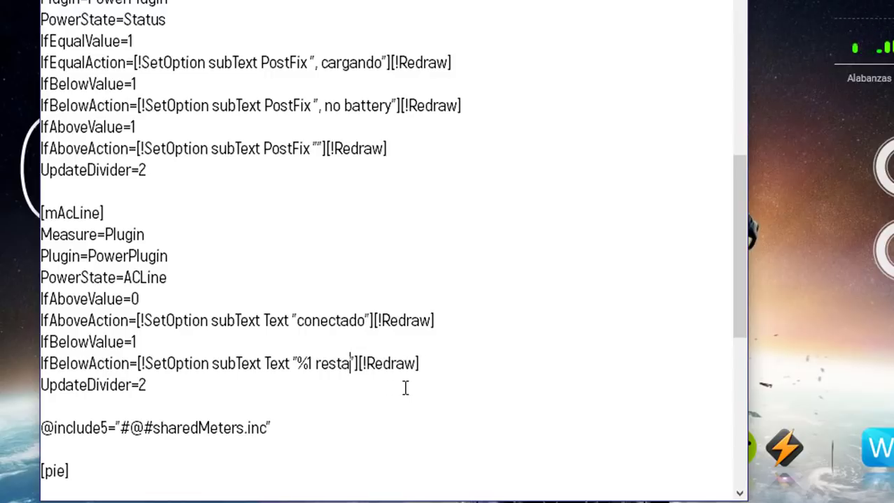
text(nte)
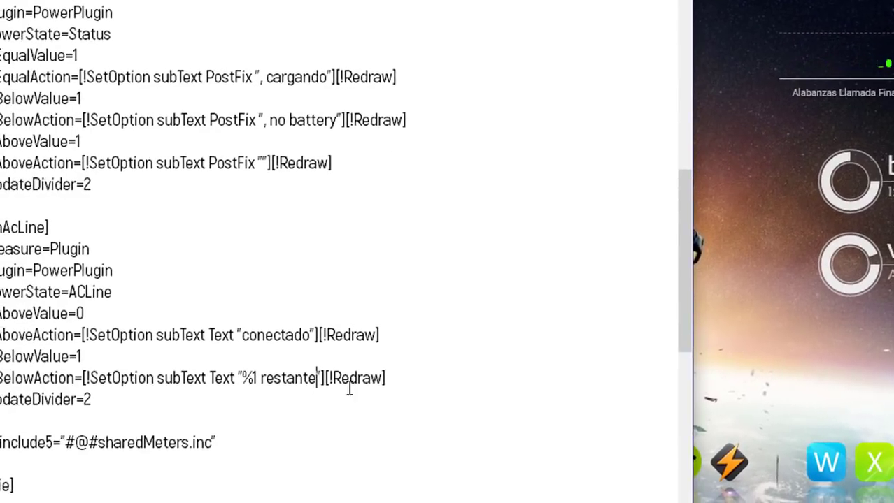
- Save the battery skin file through the Archivo menu
key(alt+a)
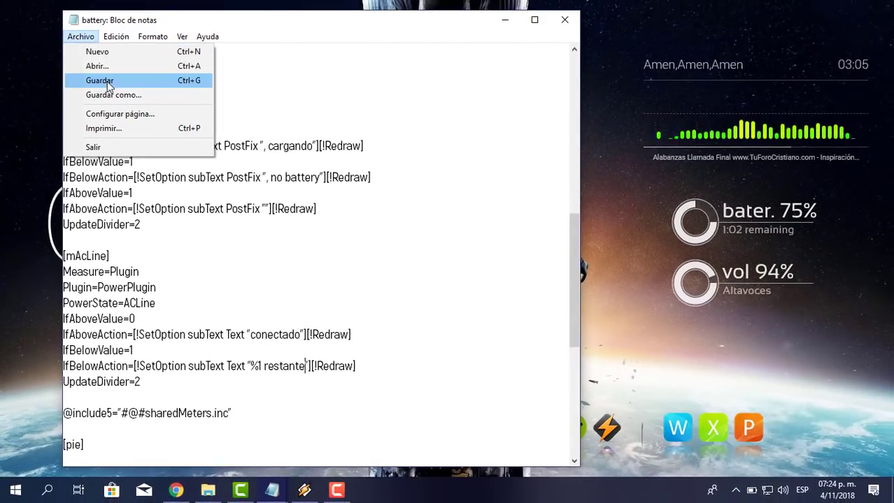
click(369, 261)
key(alt+a)
key(Down)
key(Down)
key(Return)
right_click(751, 217)
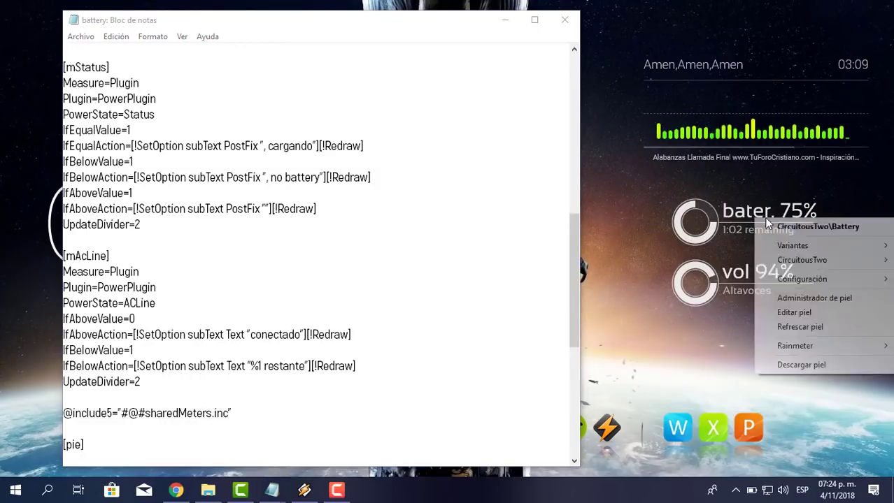
- Reload the battery widget, then replace 'no battery' with 'sin bateria' in the skin file
click(822, 327)
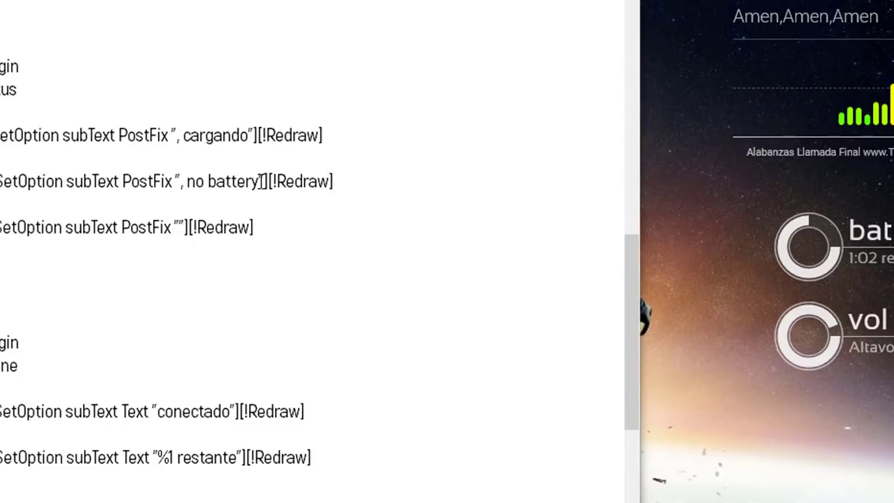
double_click(199, 182)
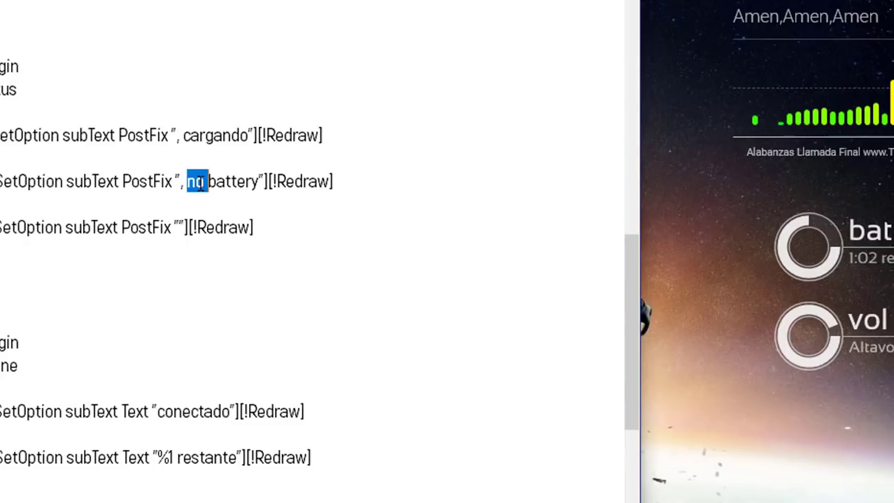
text(sin bater)
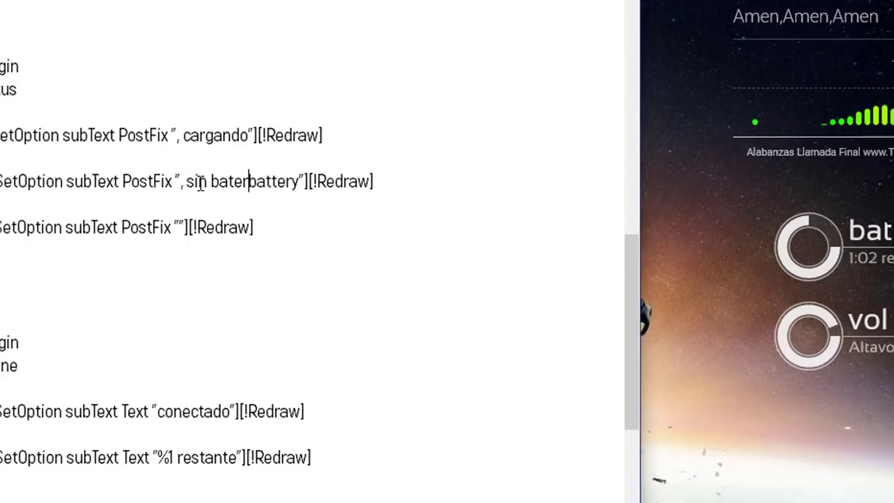
text(ia)
key(Delete)
key(Delete)
key(Delete)
key(Delete)
key(Delete)
key(Delete)
key(Delete)
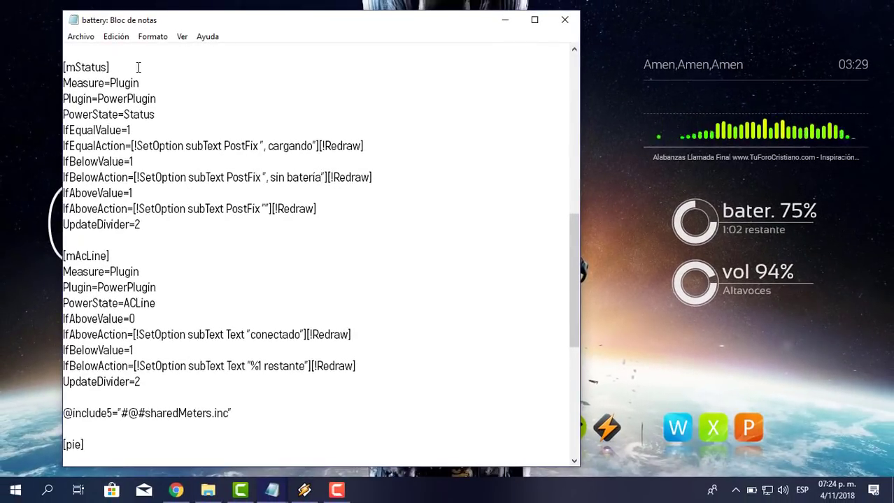
- Save the battery skin file and refresh the widget so the new text appears
click(80, 36)
click(105, 80)
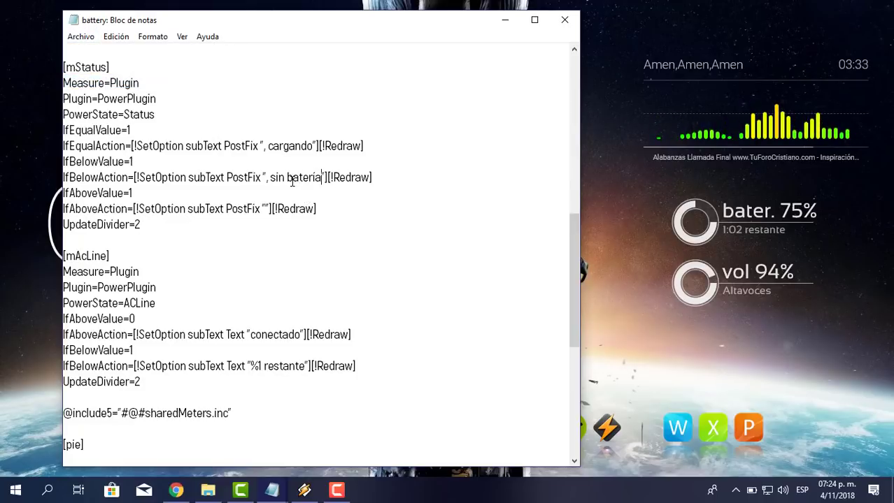
click(80, 36)
click(105, 80)
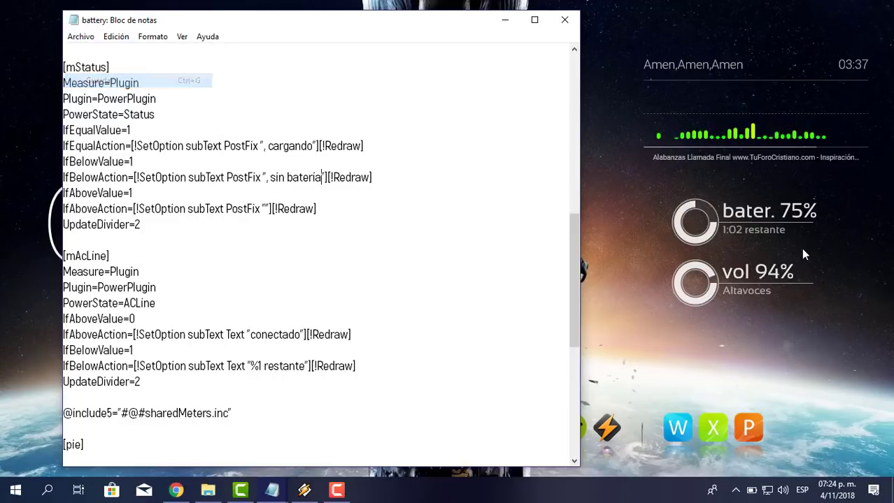
right_click(755, 218)
click(811, 332)
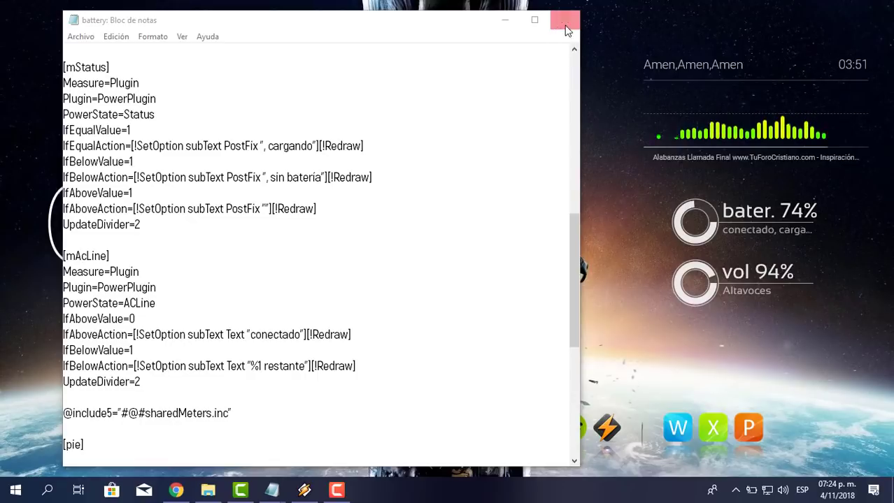
click(81, 39)
click(88, 80)
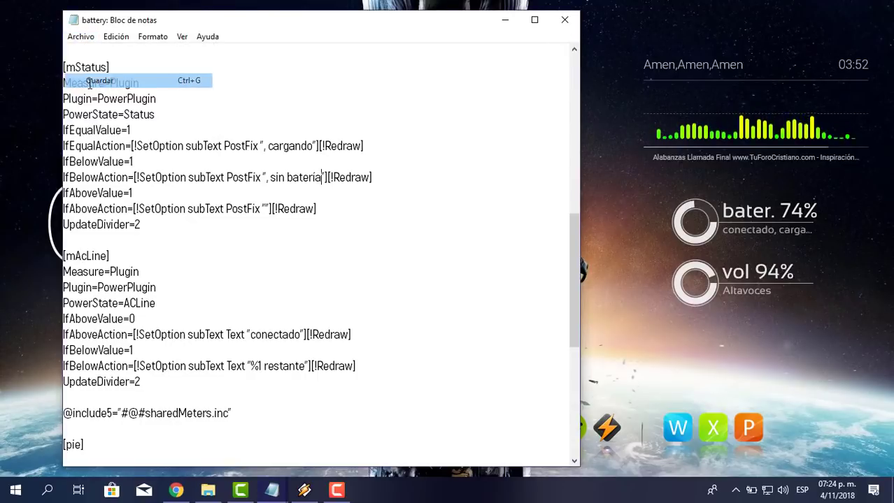
- Close Notepad, unlock the taskbar and drag it to the top edge of the screen
click(564, 22)
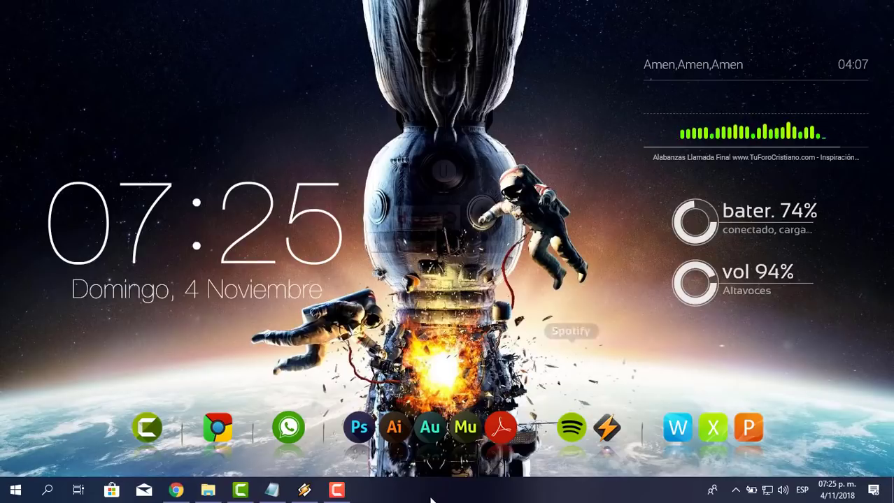
right_click(472, 491)
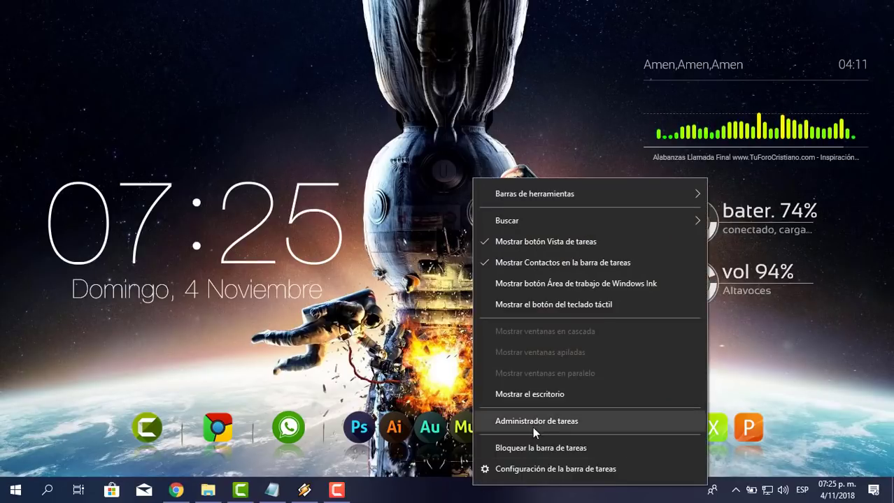
click(446, 493)
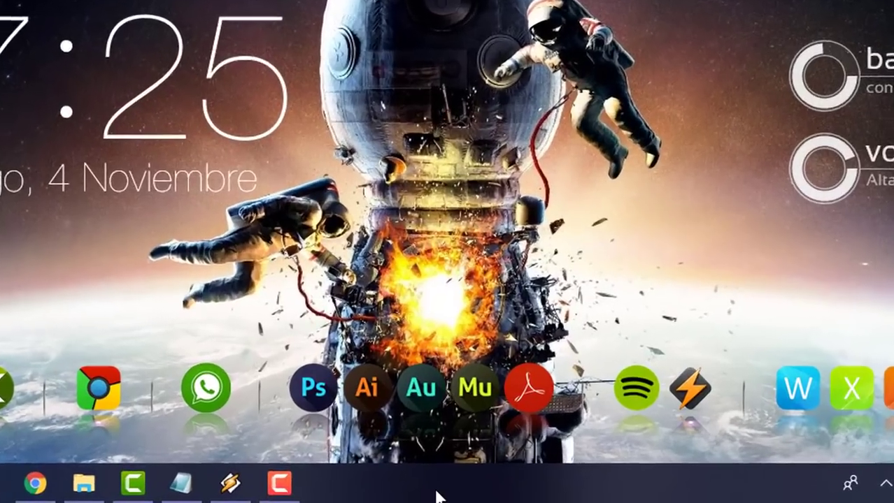
right_click(439, 497)
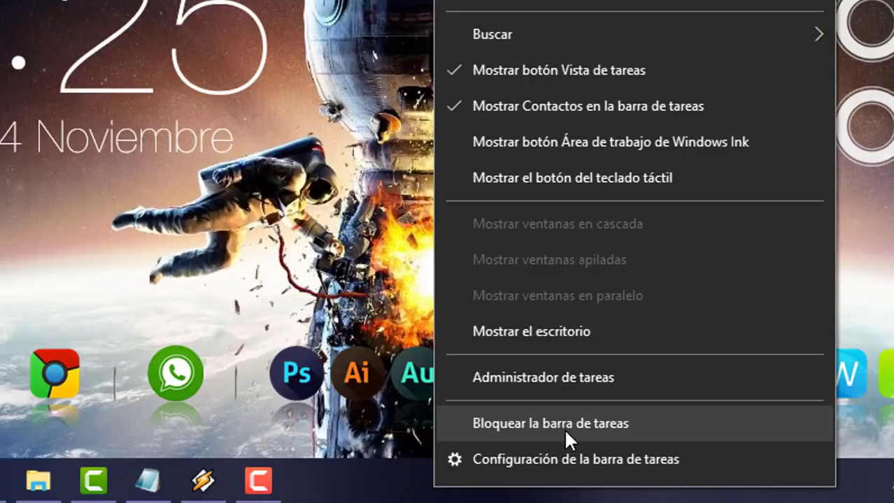
click(475, 424)
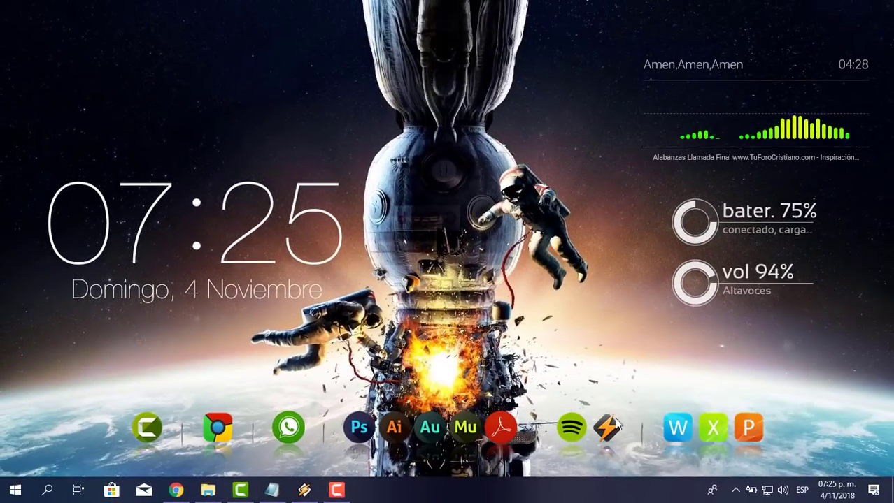
drag(425, 492, 426, 4)
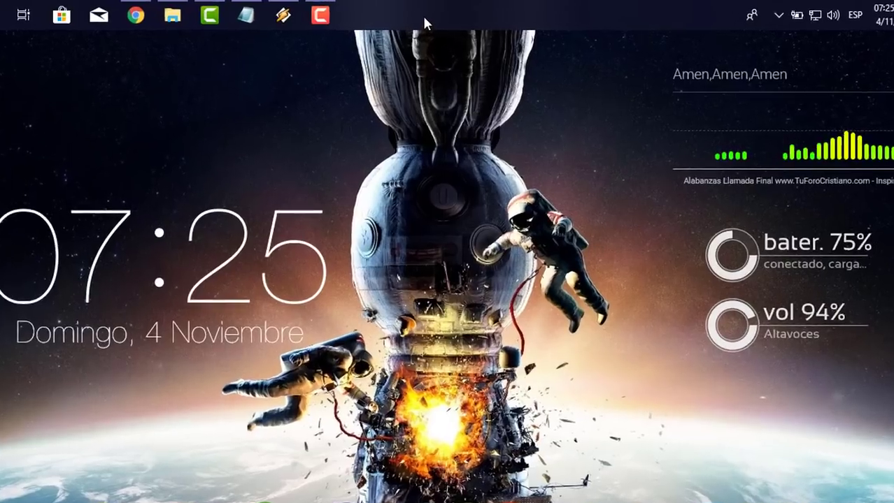
- Toggle 'Bloquear la barra de tareas' off and back on so the top taskbar stays locked
right_click(428, 20)
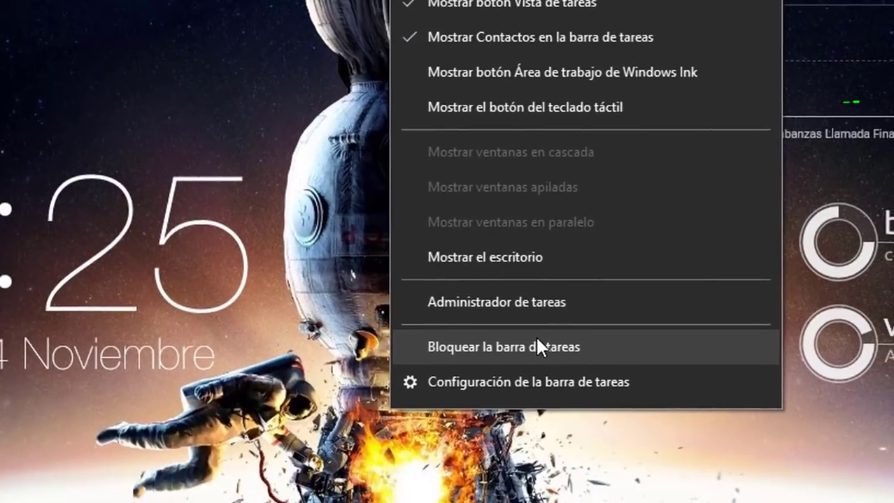
click(561, 470)
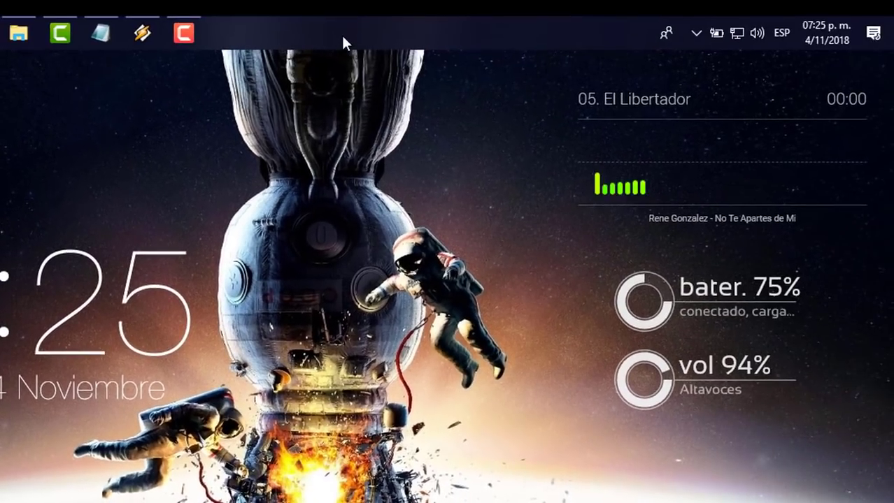
right_click(341, 35)
click(394, 383)
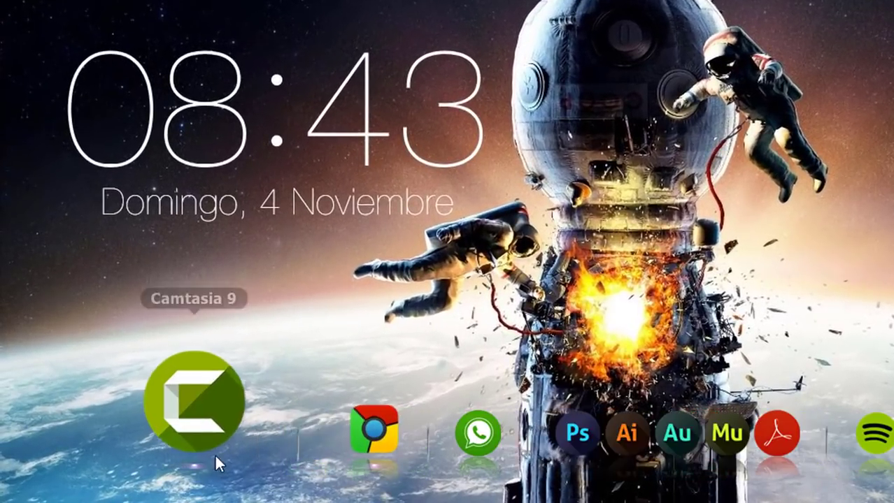
- Set 'Mostrar globos informativos' to Nunca in NeXuS Preferencias > General > Más Opciones, then apply
right_click(216, 439)
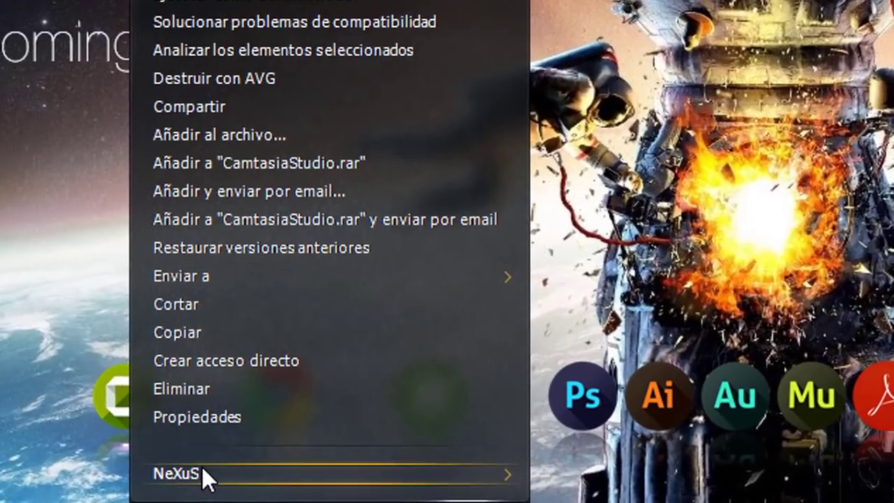
mouse_move(201, 474)
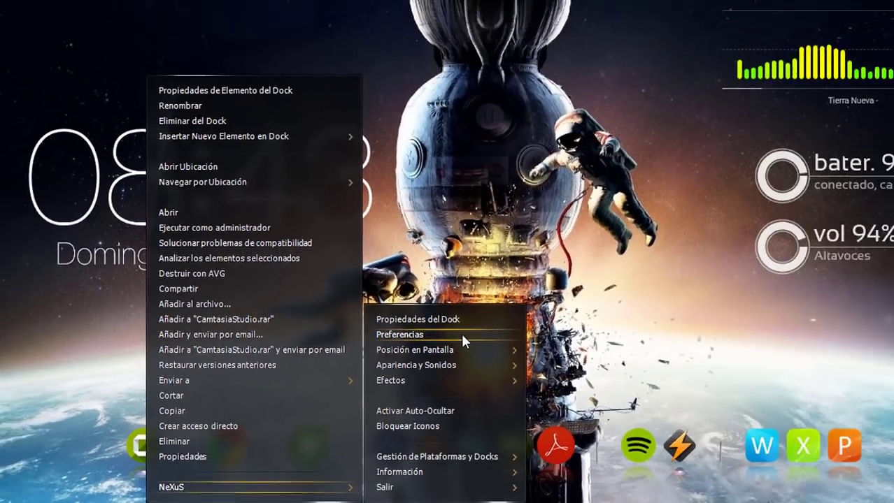
click(683, 211)
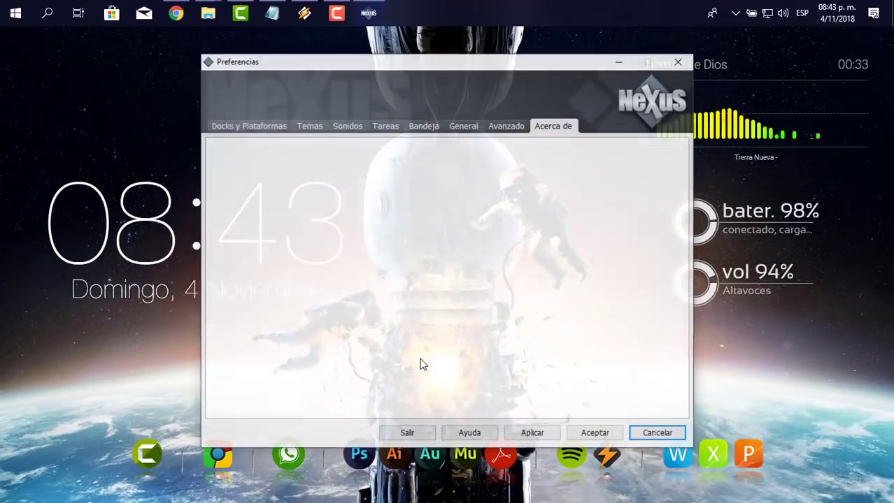
drag(471, 69, 472, 54)
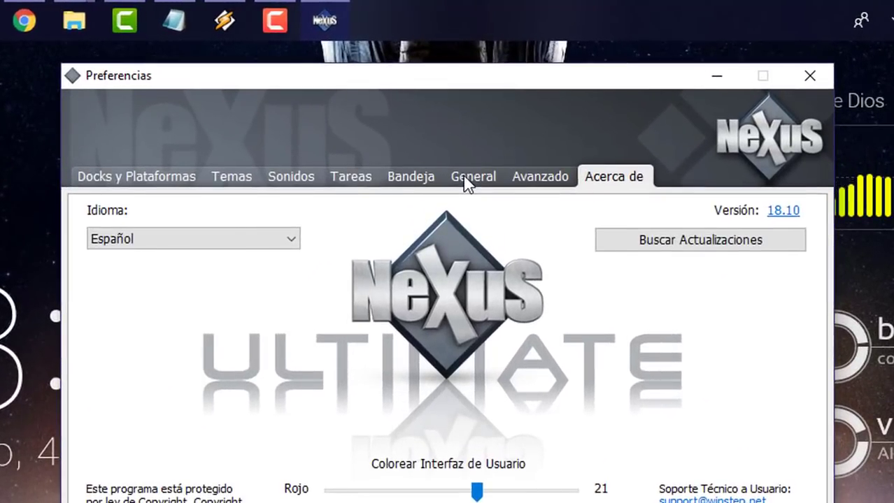
click(464, 113)
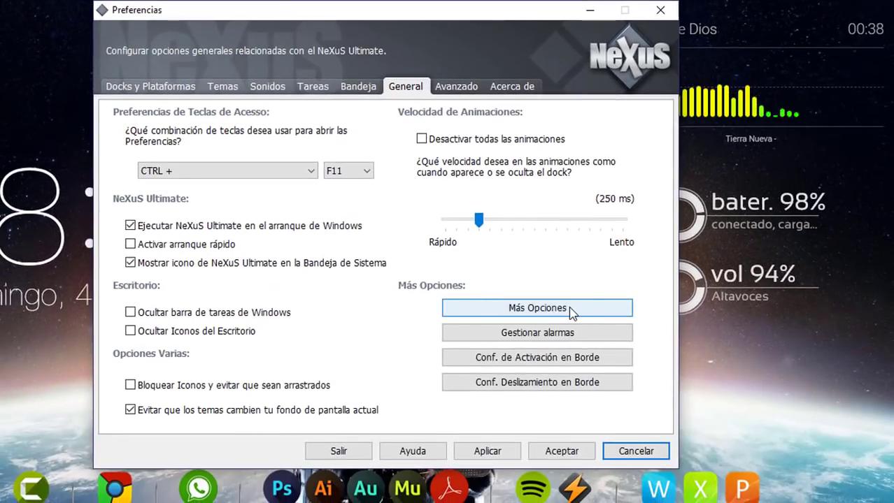
click(570, 312)
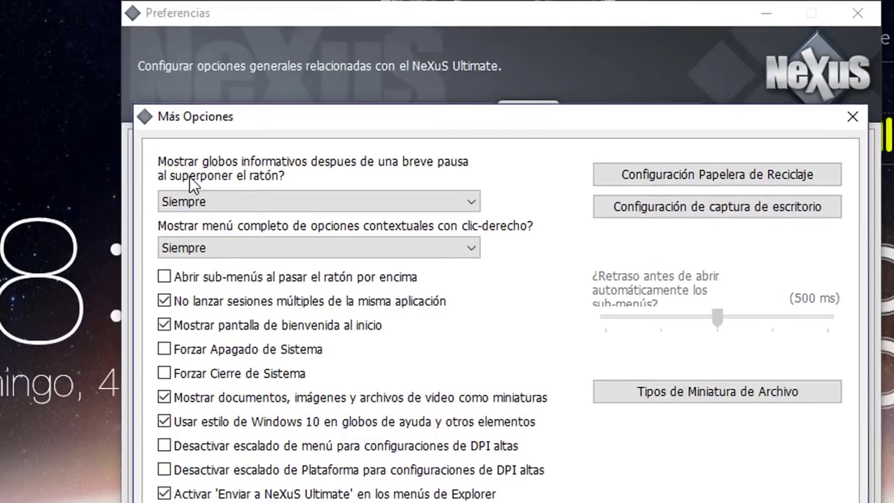
click(301, 202)
click(189, 216)
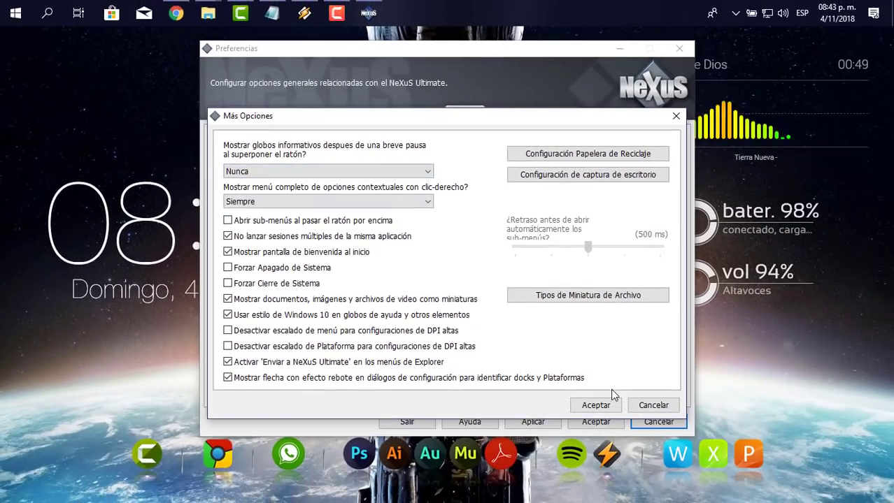
click(596, 405)
click(537, 423)
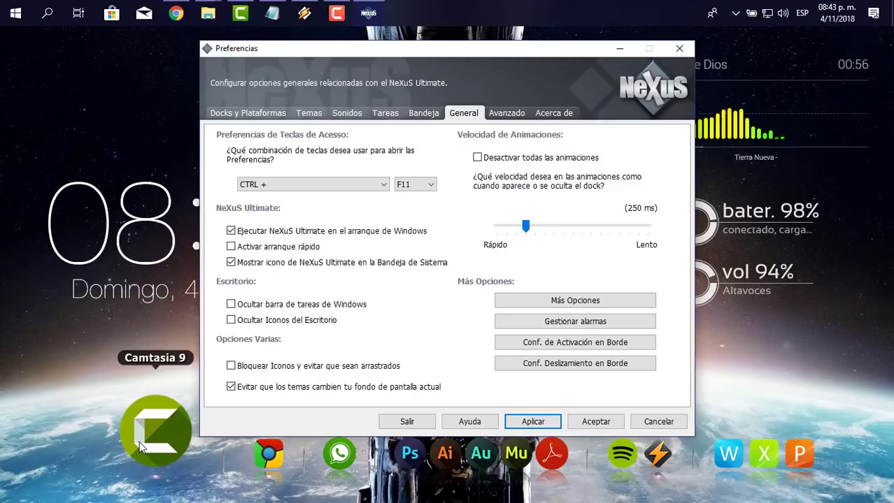
click(591, 424)
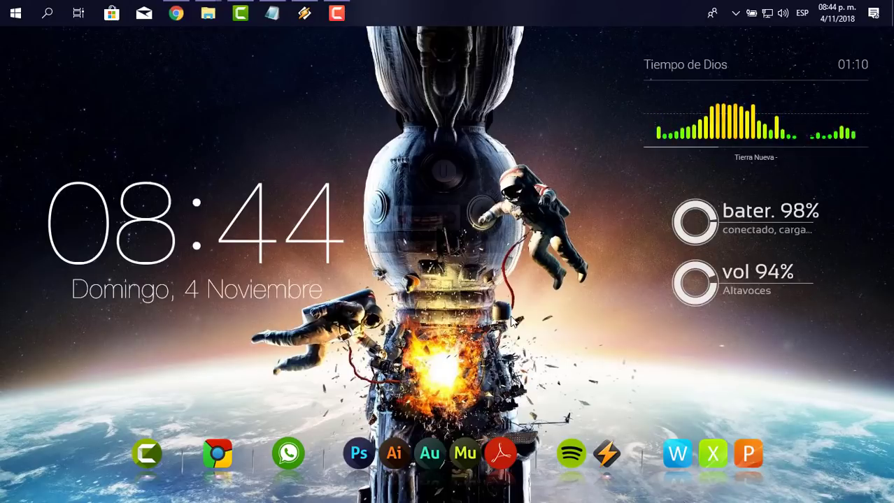
click(175, 12)
scroll(603, 260, up, 3)
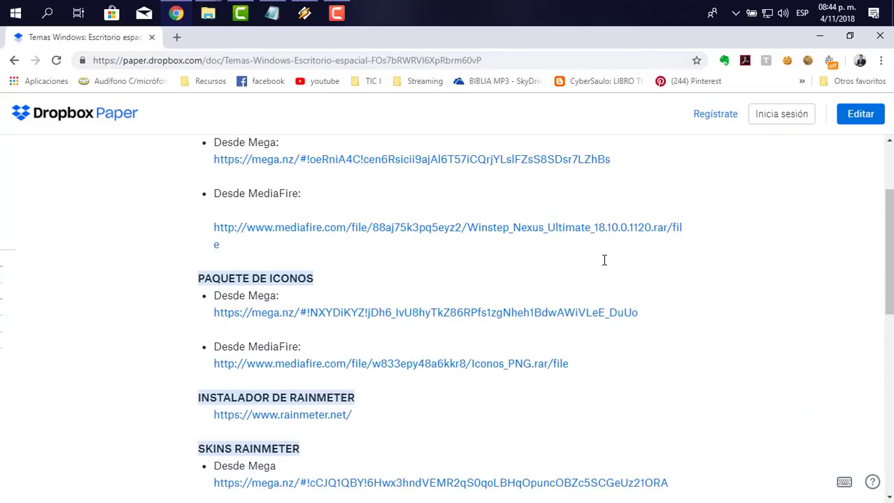
scroll(625, 258, down, 8)
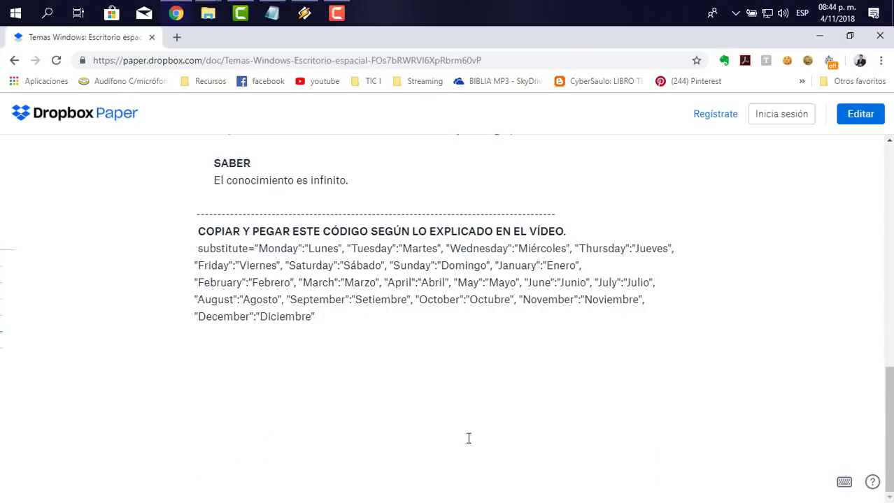
mouse_move(439, 481)
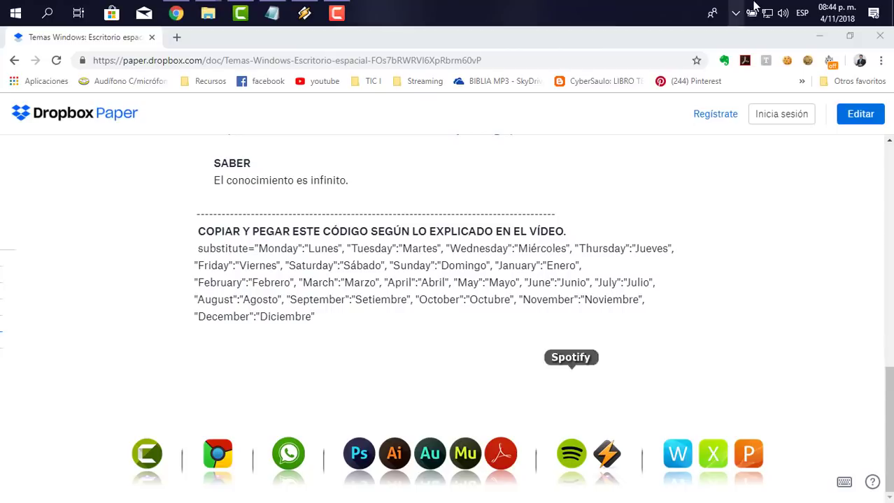
click(816, 31)
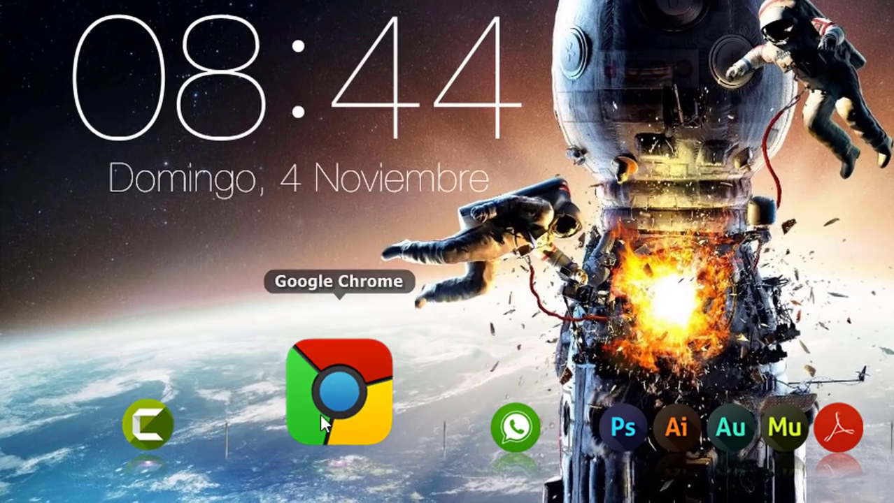
- Turn off 'Activa el dock cuando el puntero toca el borde' under Posición, apply, and return to Dropbox Paper
right_click(322, 415)
mouse_move(424, 486)
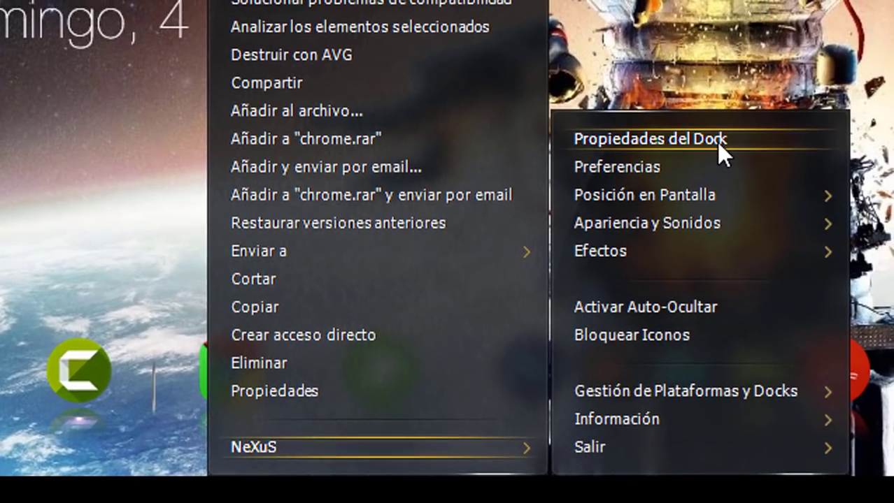
click(716, 142)
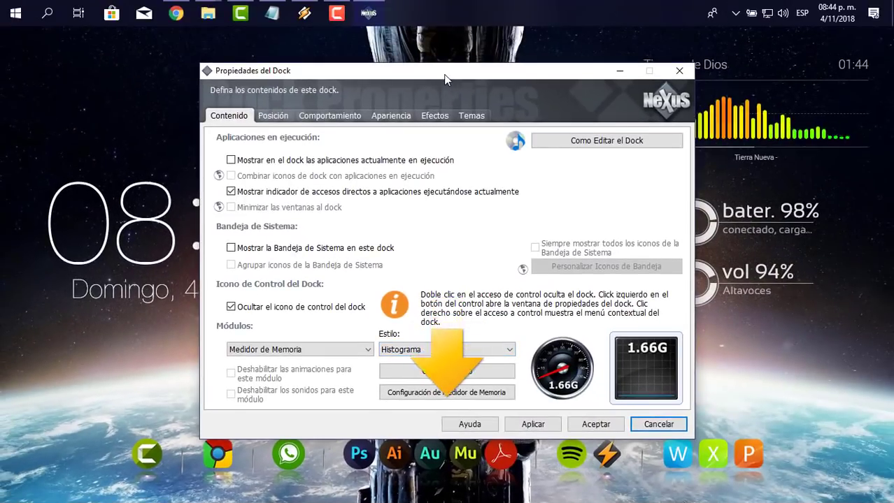
drag(443, 74, 435, 51)
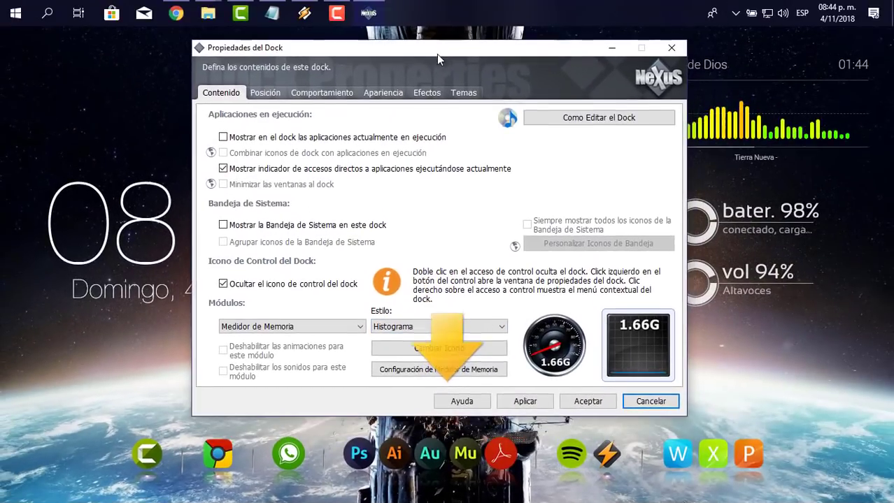
click(271, 96)
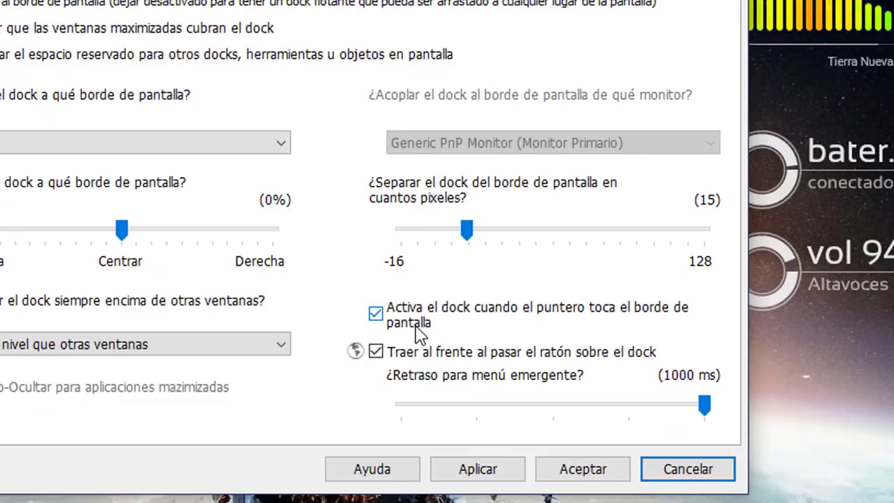
click(376, 315)
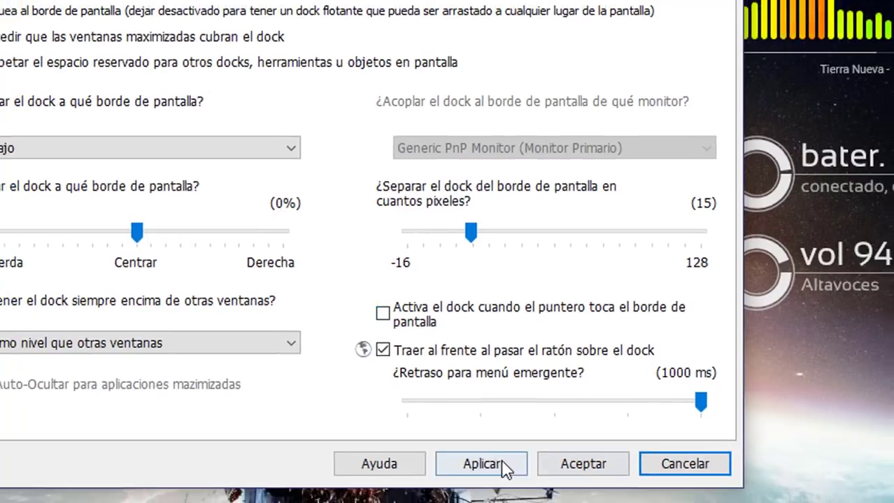
click(500, 471)
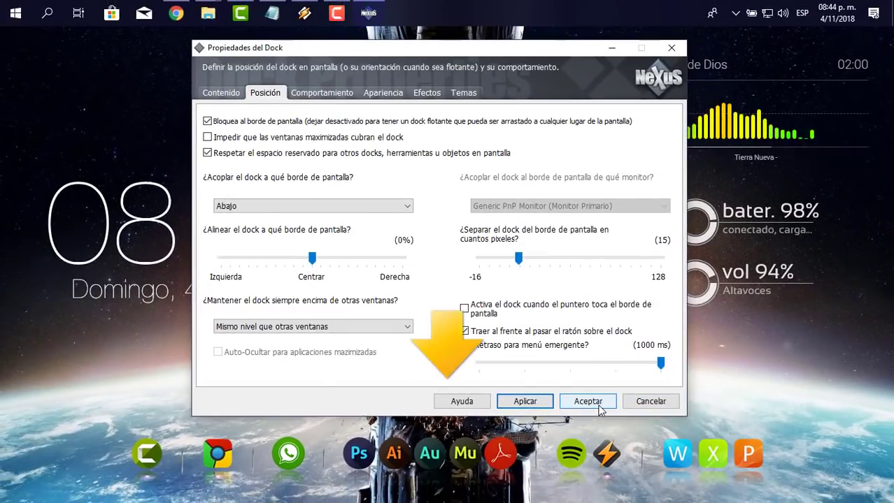
click(588, 401)
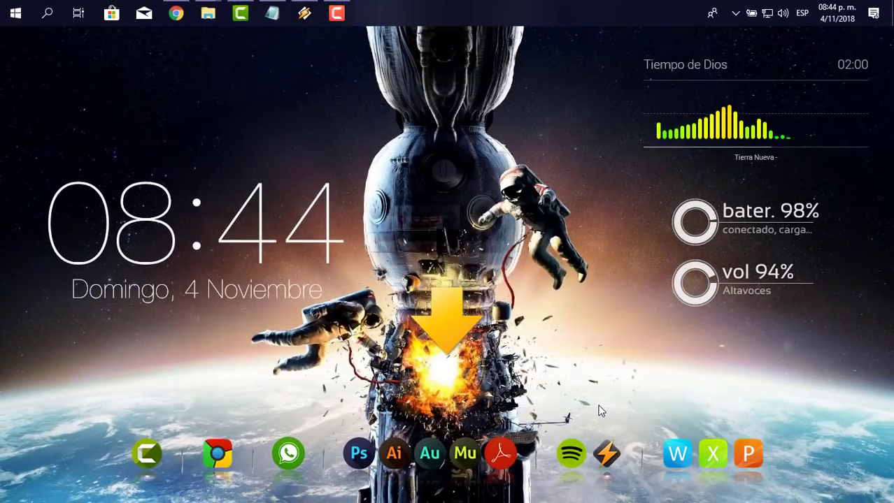
click(176, 12)
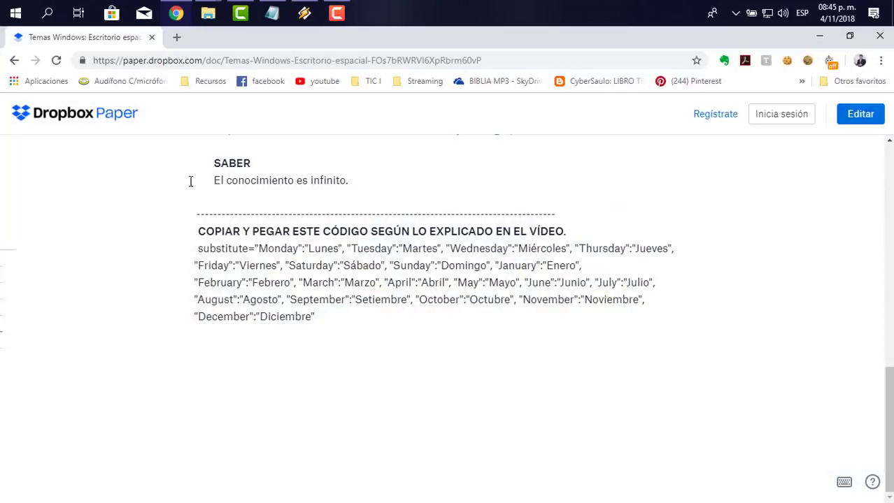
- Minimize the Dropbox Paper browser window to reveal the space desktop and widgets
scroll(578, 330, up, 10)
scroll(592, 313, down, 10)
click(818, 35)
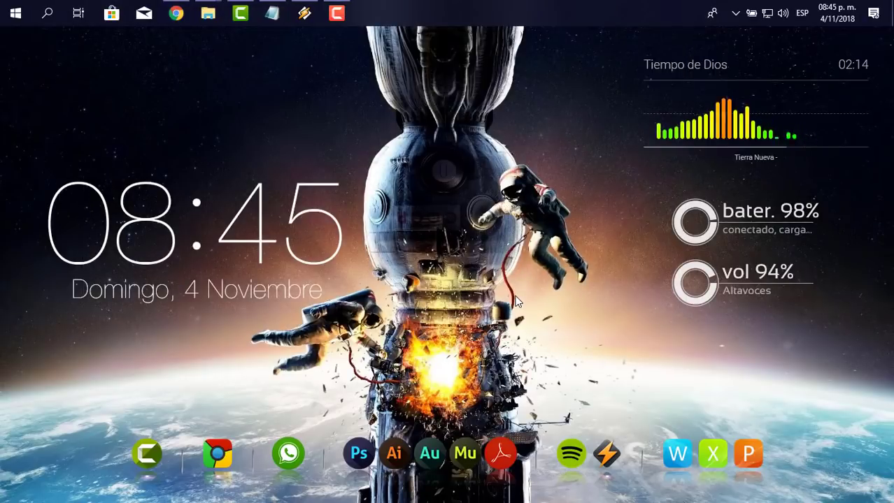